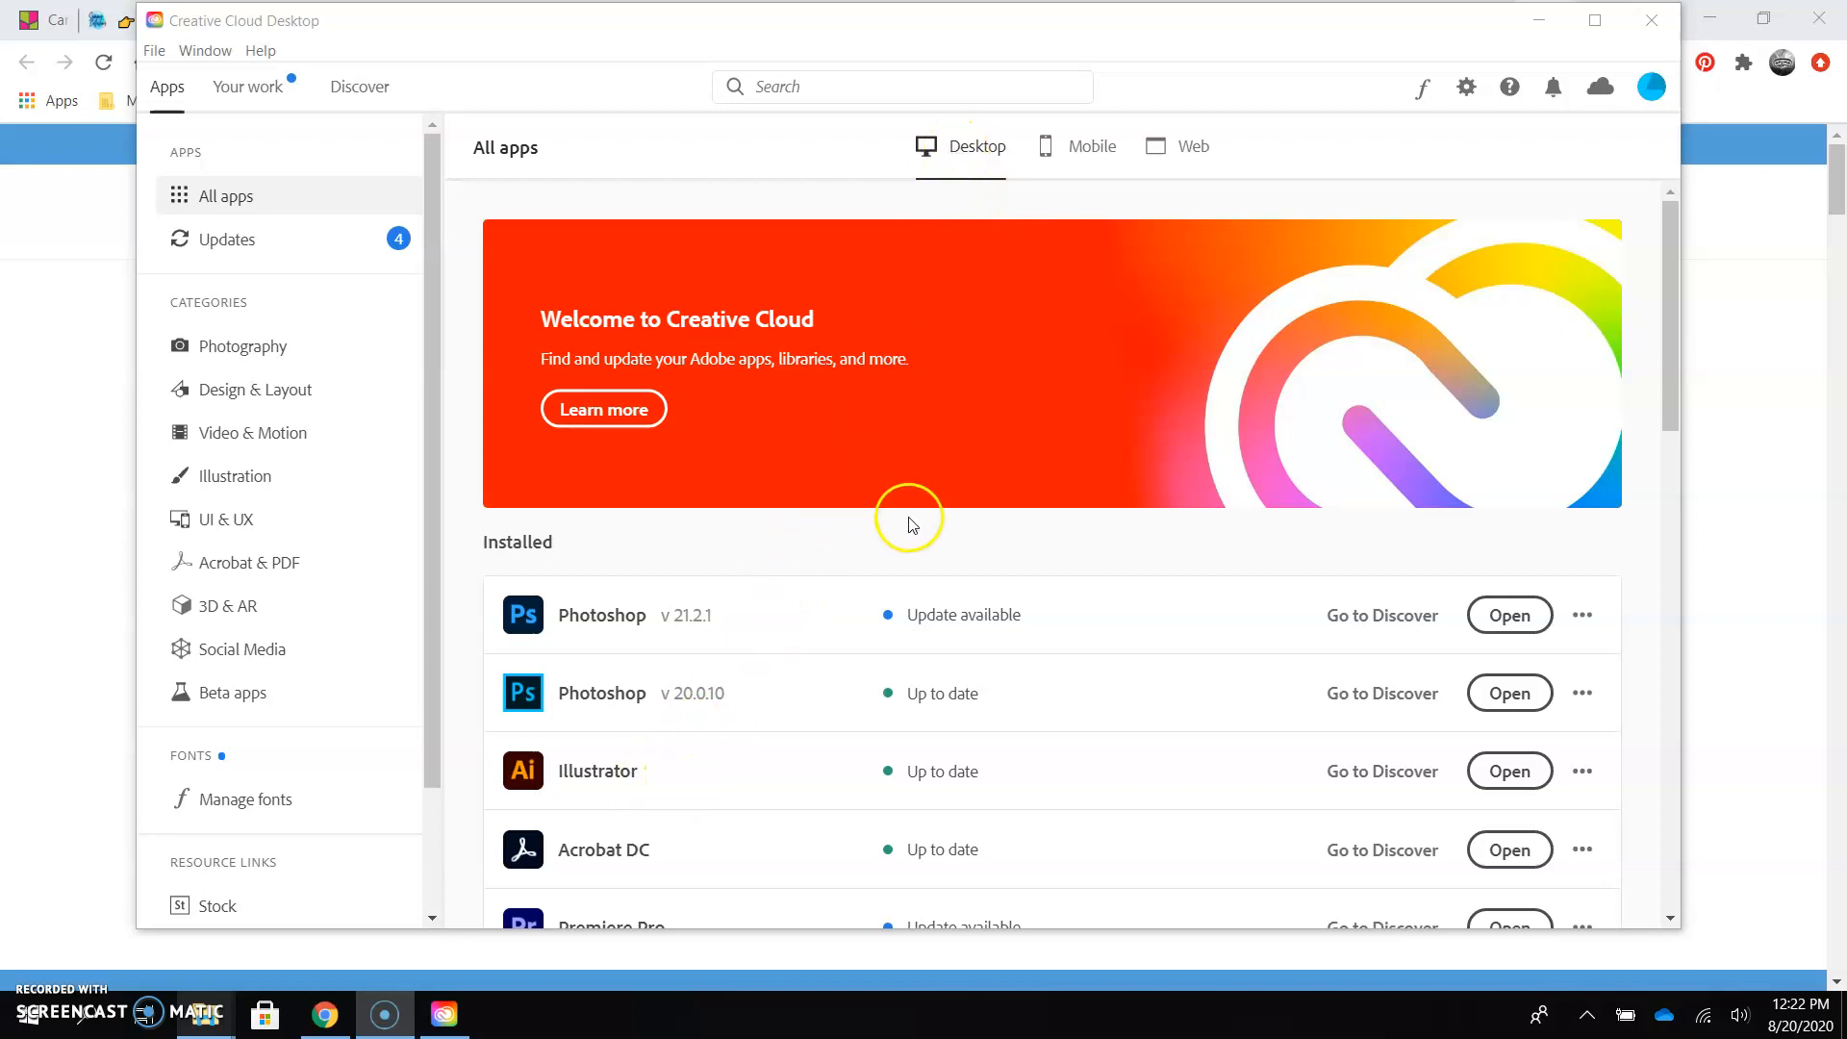
Browse the mobile and web app listings in Creative Cloud and launch Spark from the web apps.
left_click(1097, 157)
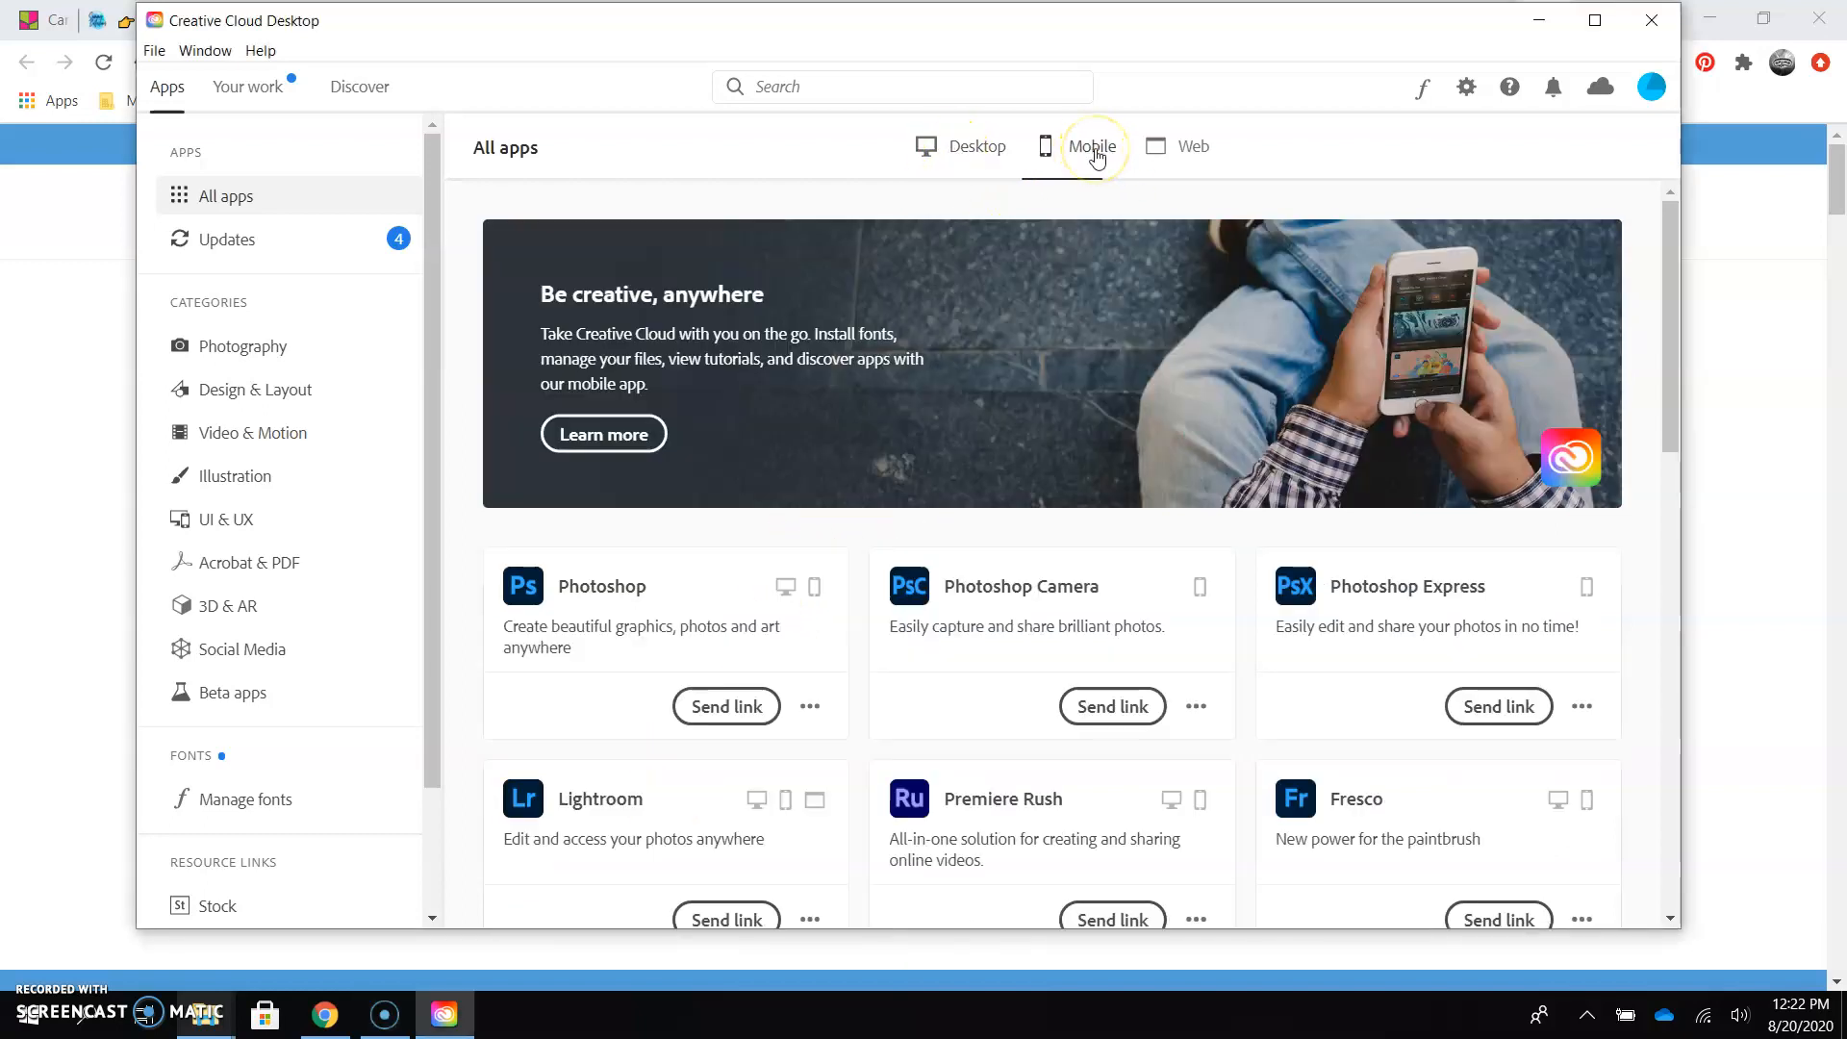
left_click(1171, 156)
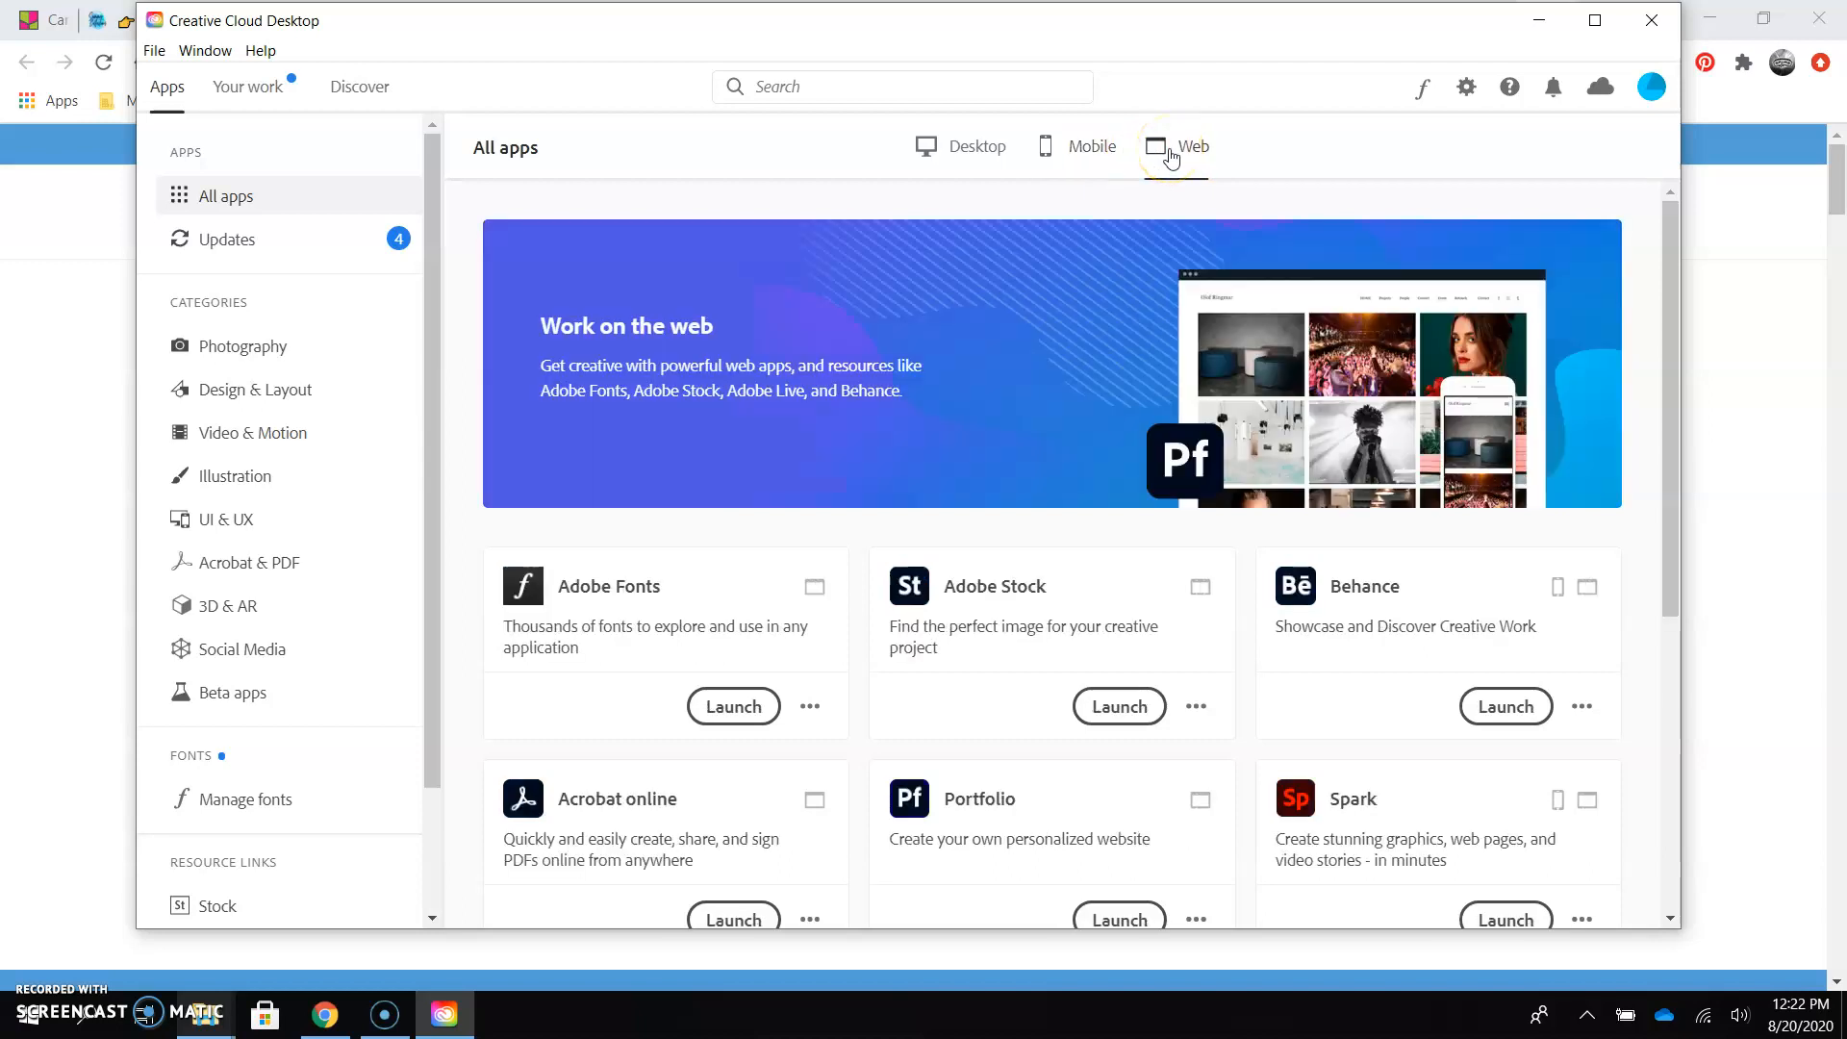
left_click_drag(1672, 478, 1661, 604)
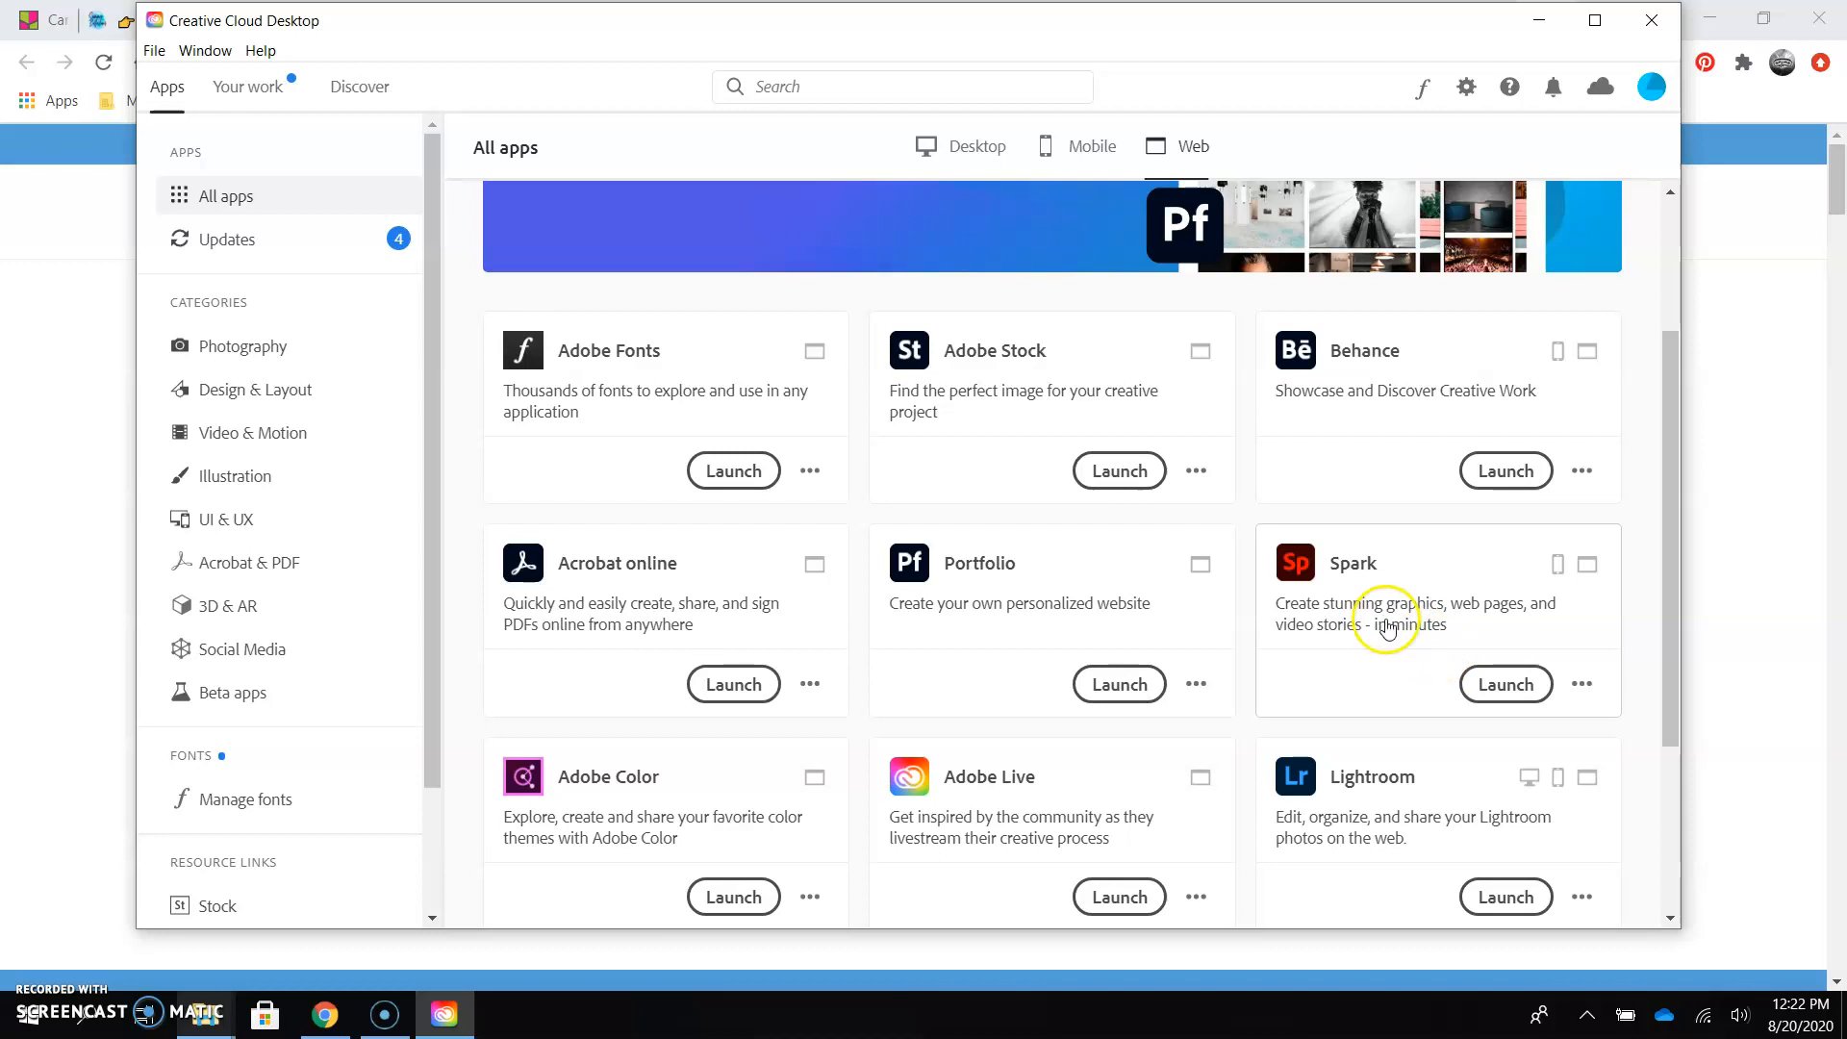
left_click(1493, 682)
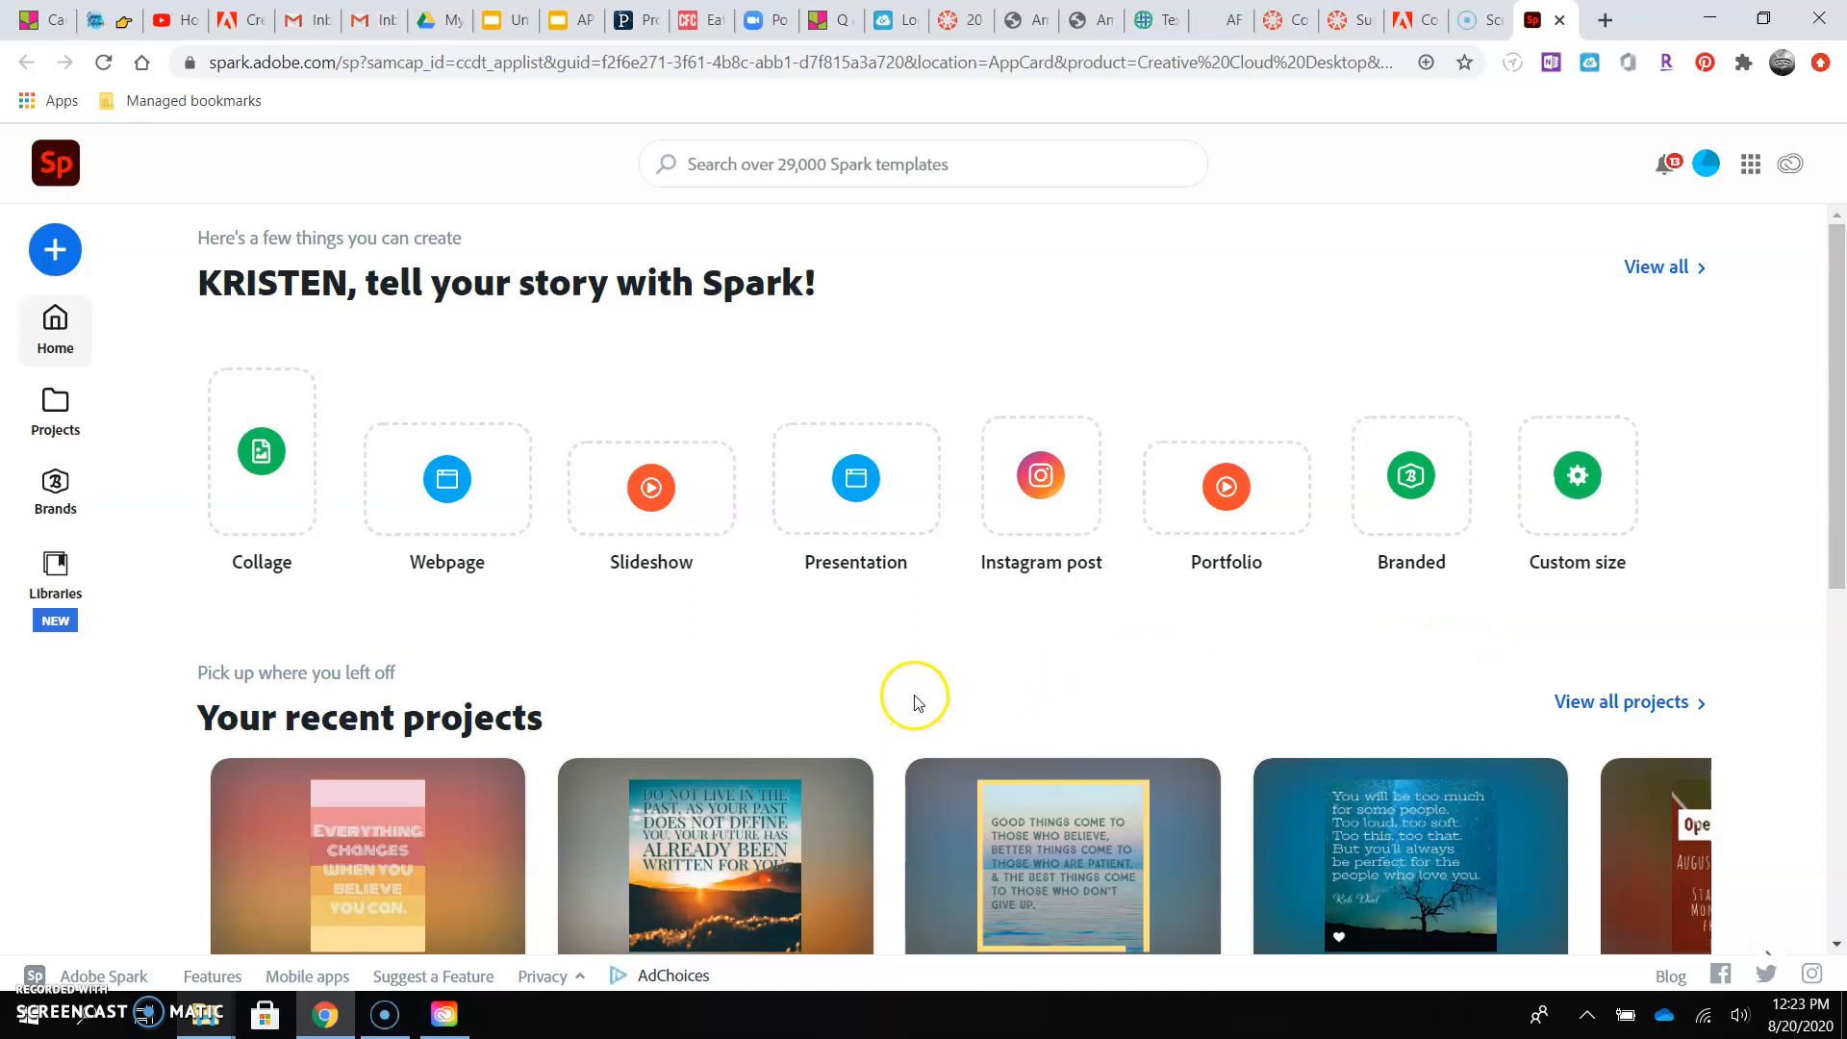
View all Spark project types and start a new post from the Flyer graphic under Teach and study.
left_click(1637, 269)
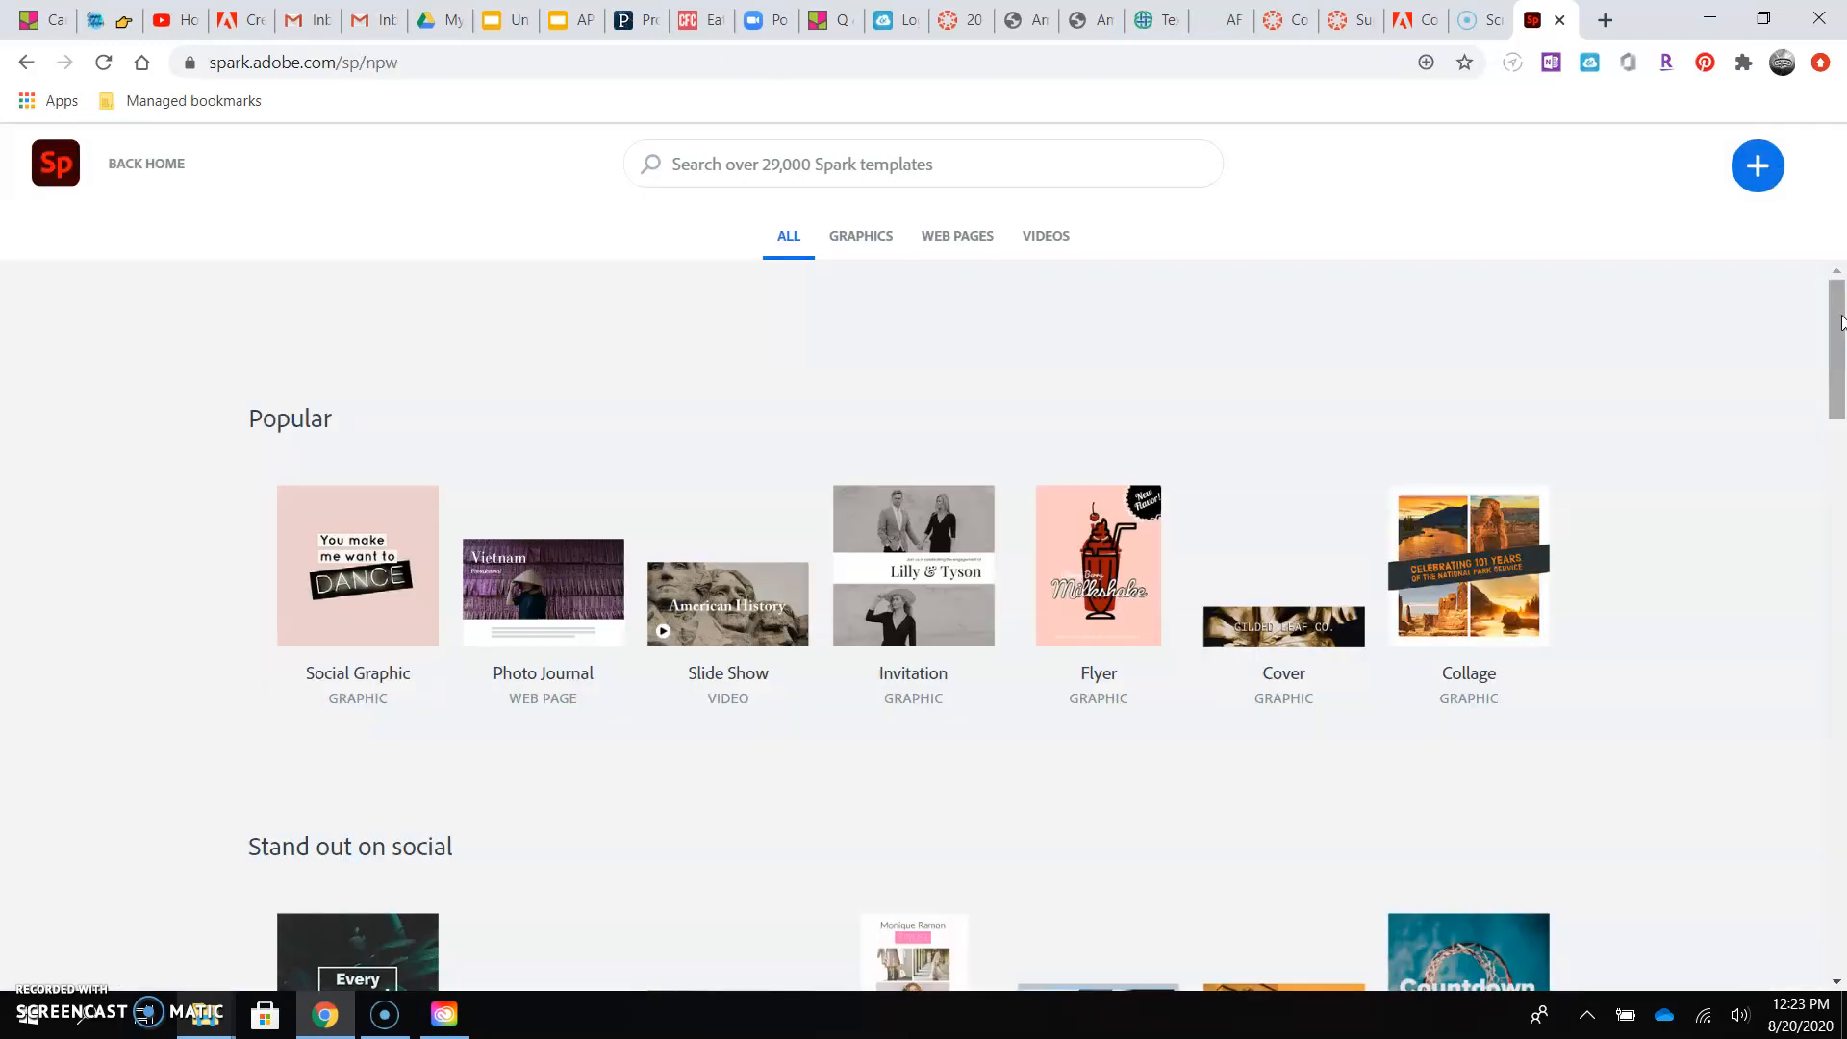
left_click_drag(1839, 320, 1839, 504)
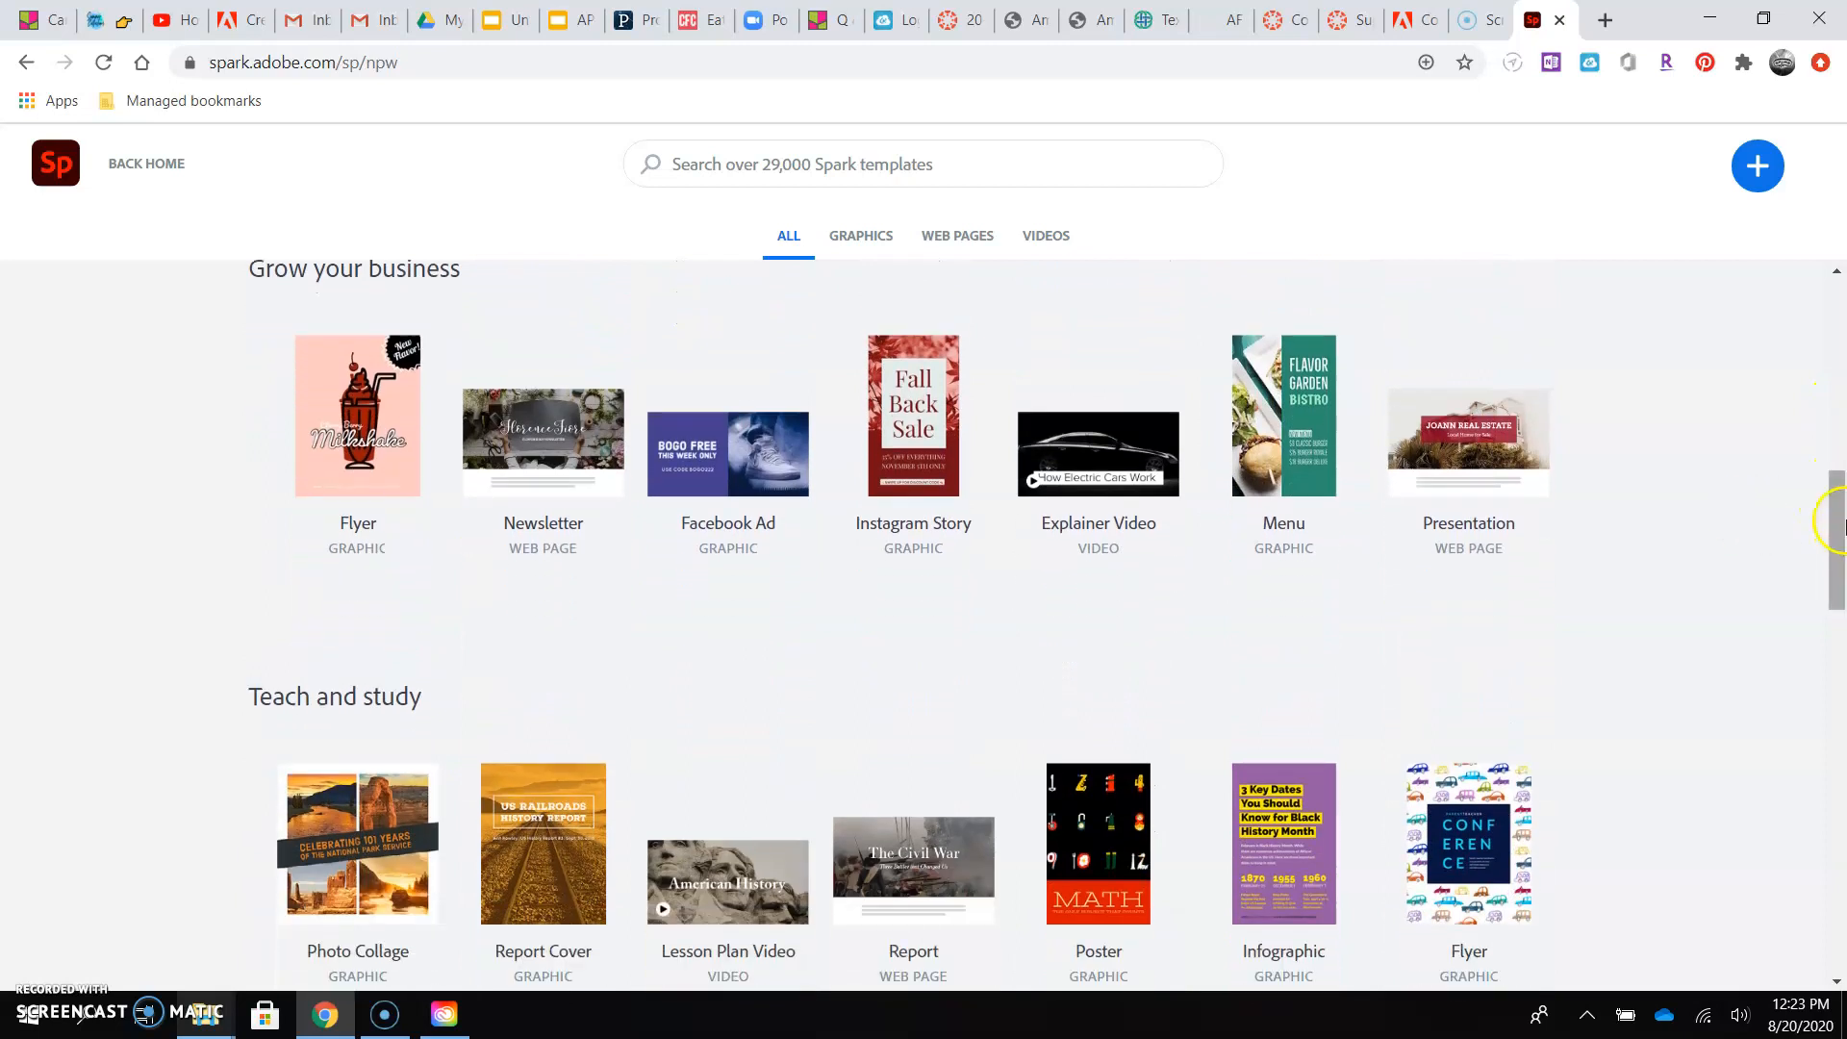
left_click_drag(1837, 529, 1840, 571)
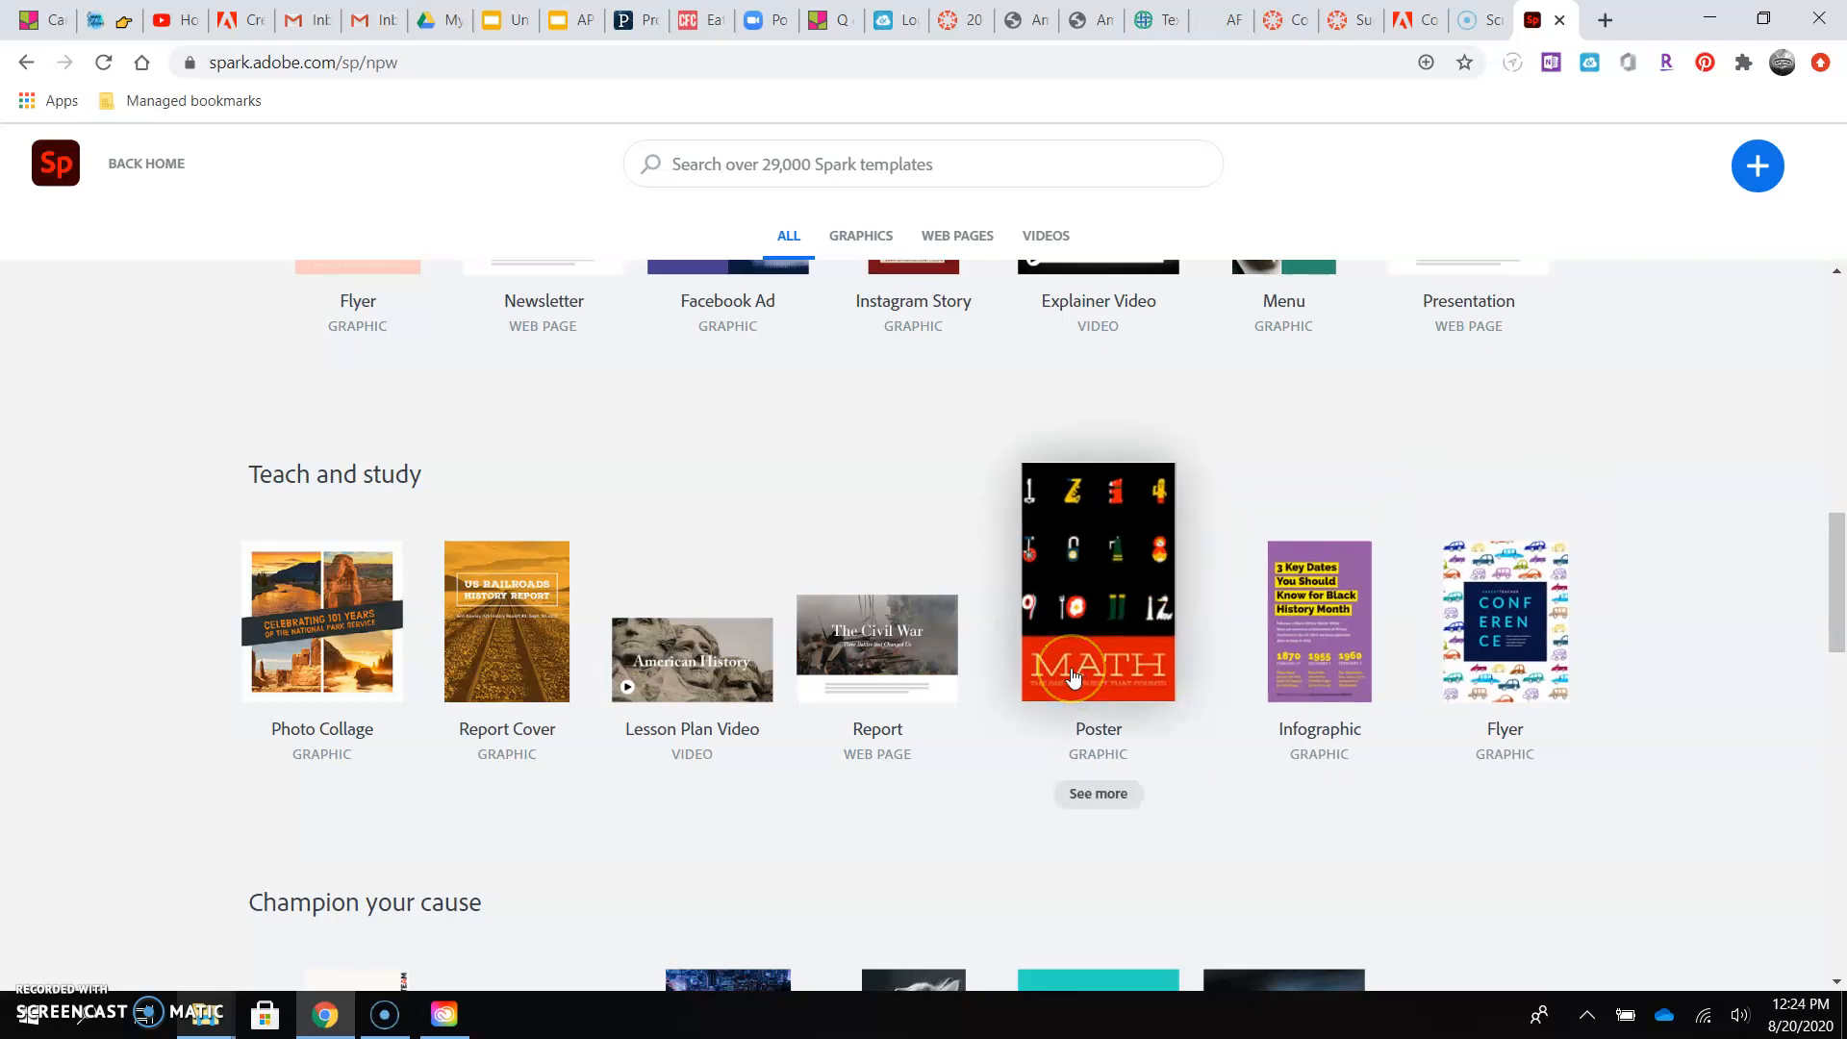
left_click(1537, 693)
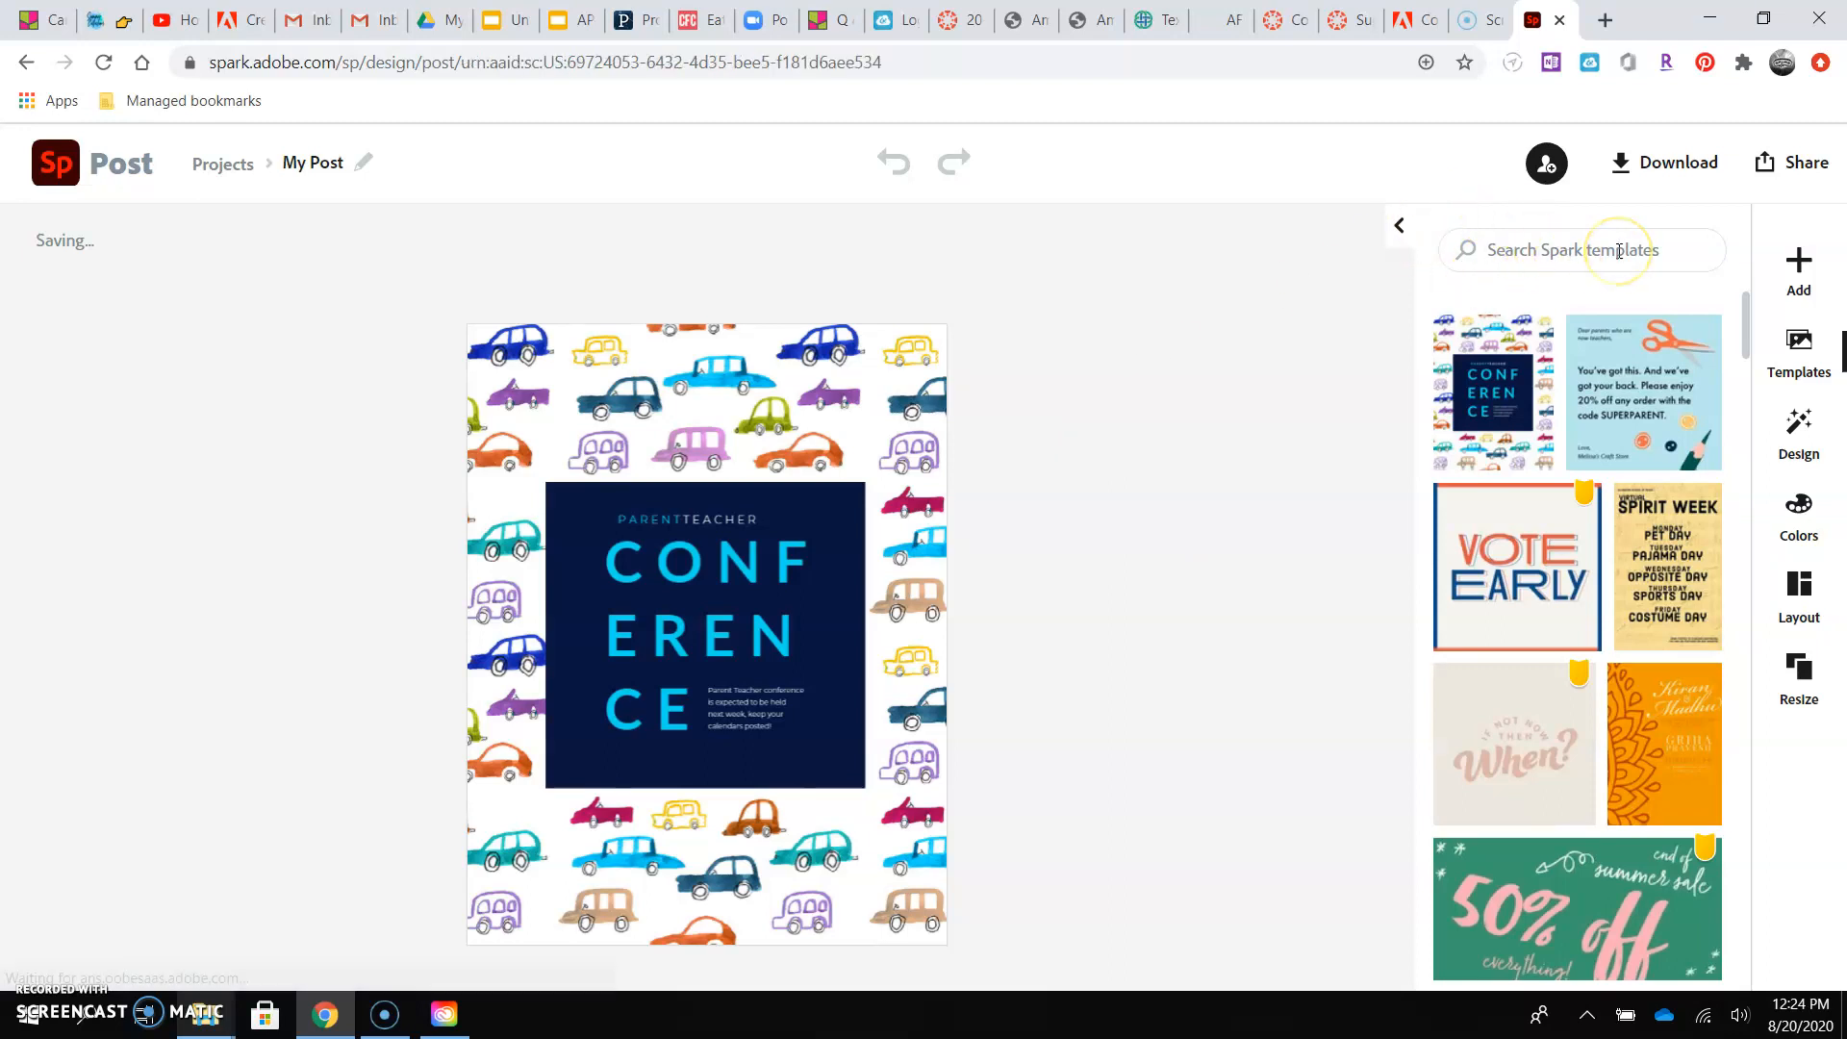
Delete the car-pattern image and the Parent Teacher Conference text block, leaving the flyer blank.
left_click(923, 731)
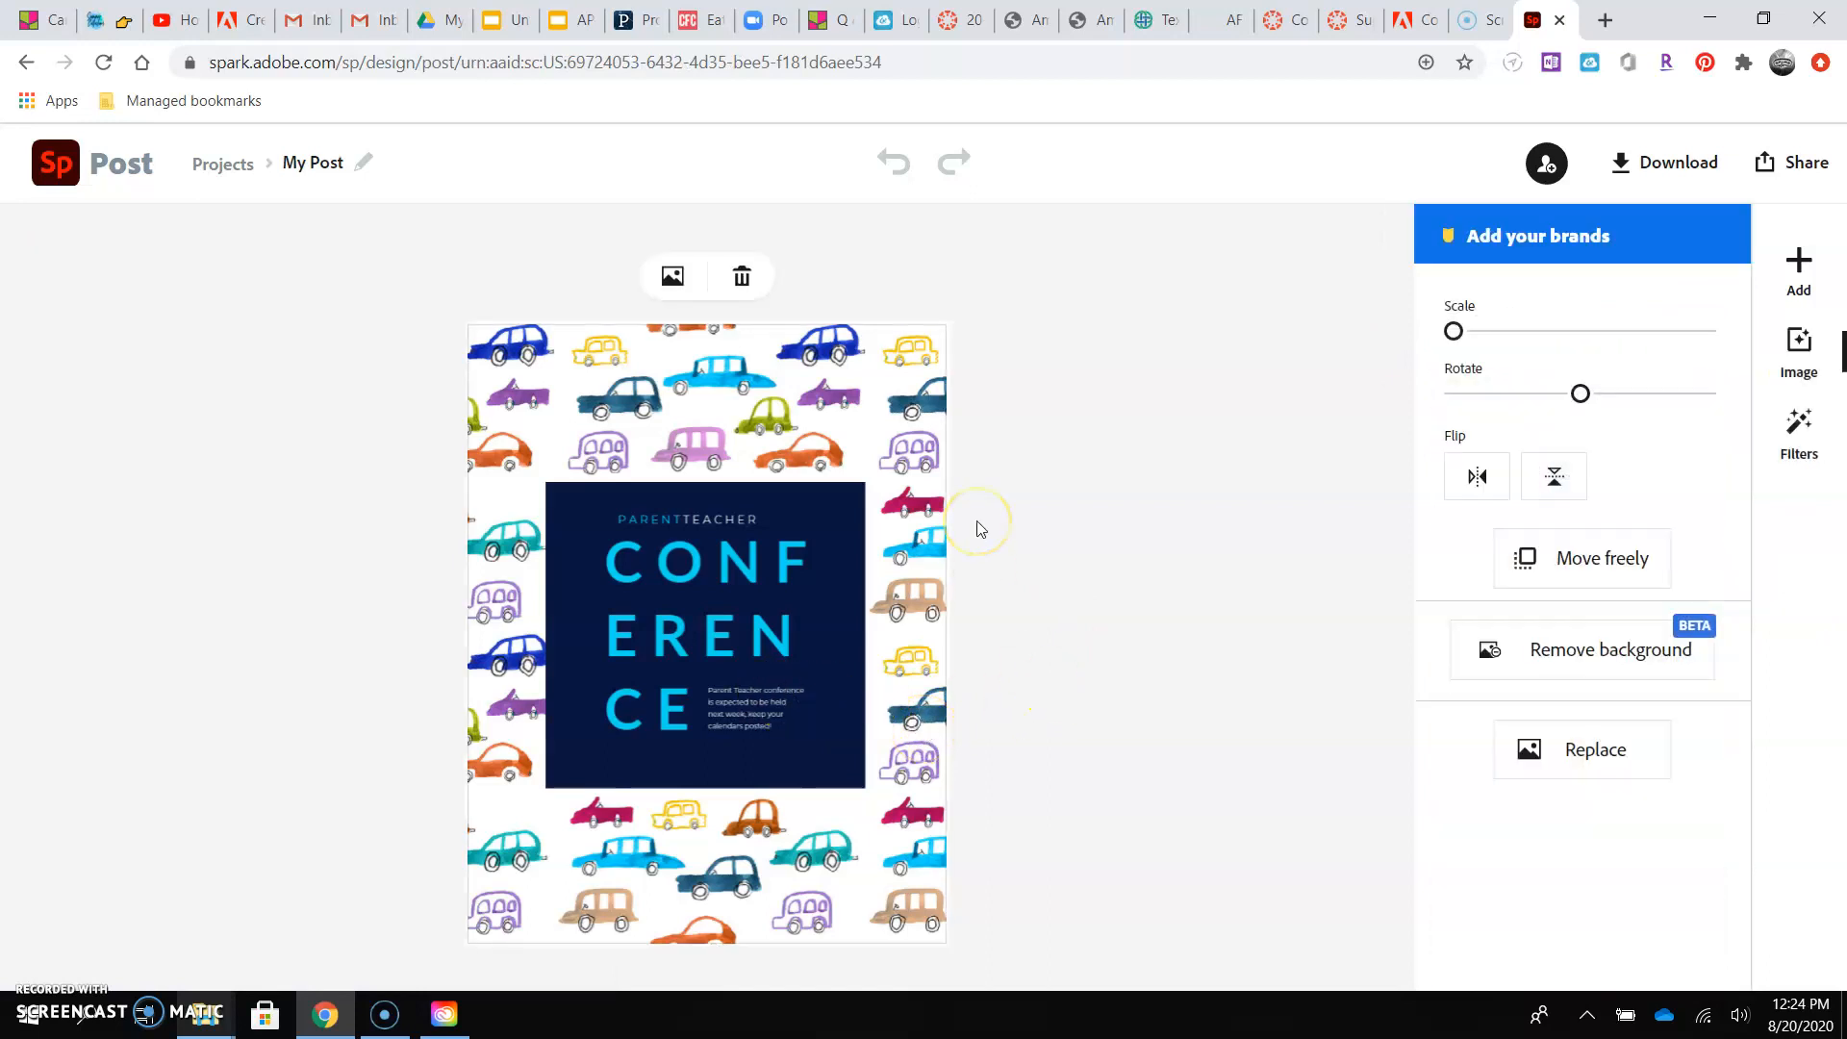
key("Delete")
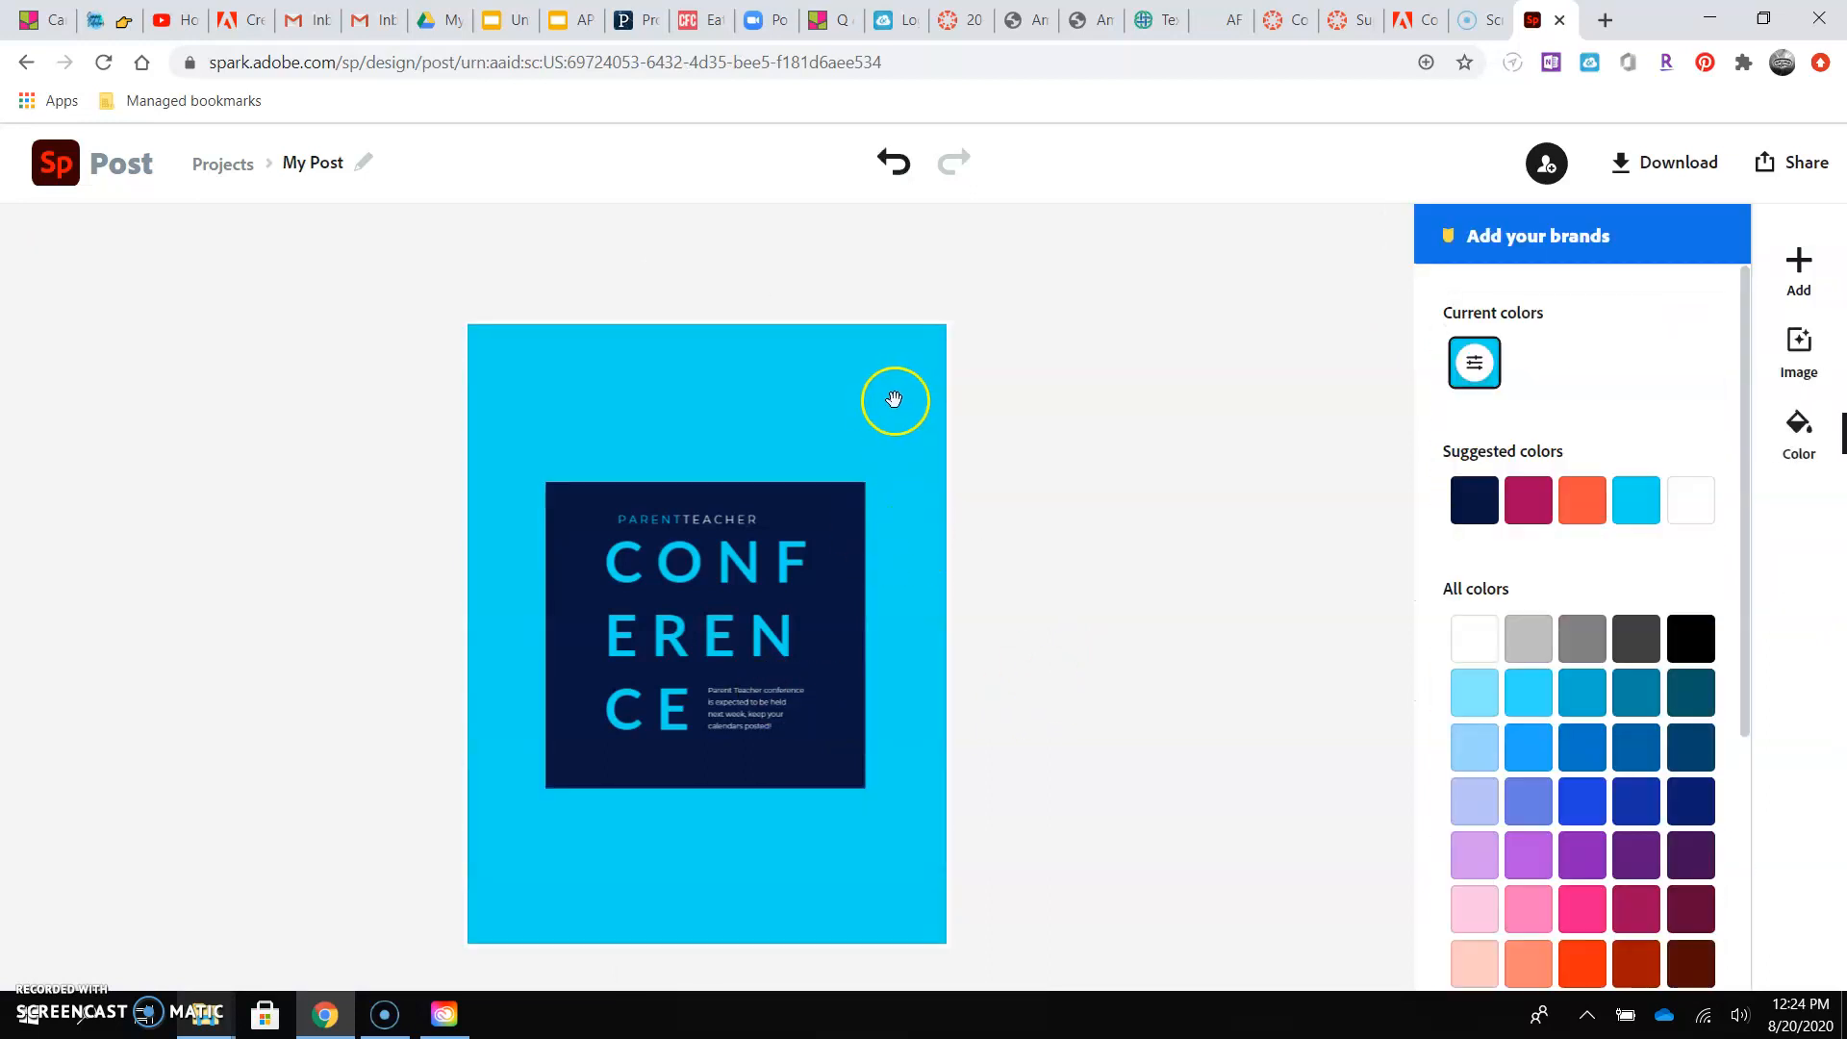
left_click(837, 498)
left_click_drag(615, 404, 936, 849)
key("Delete")
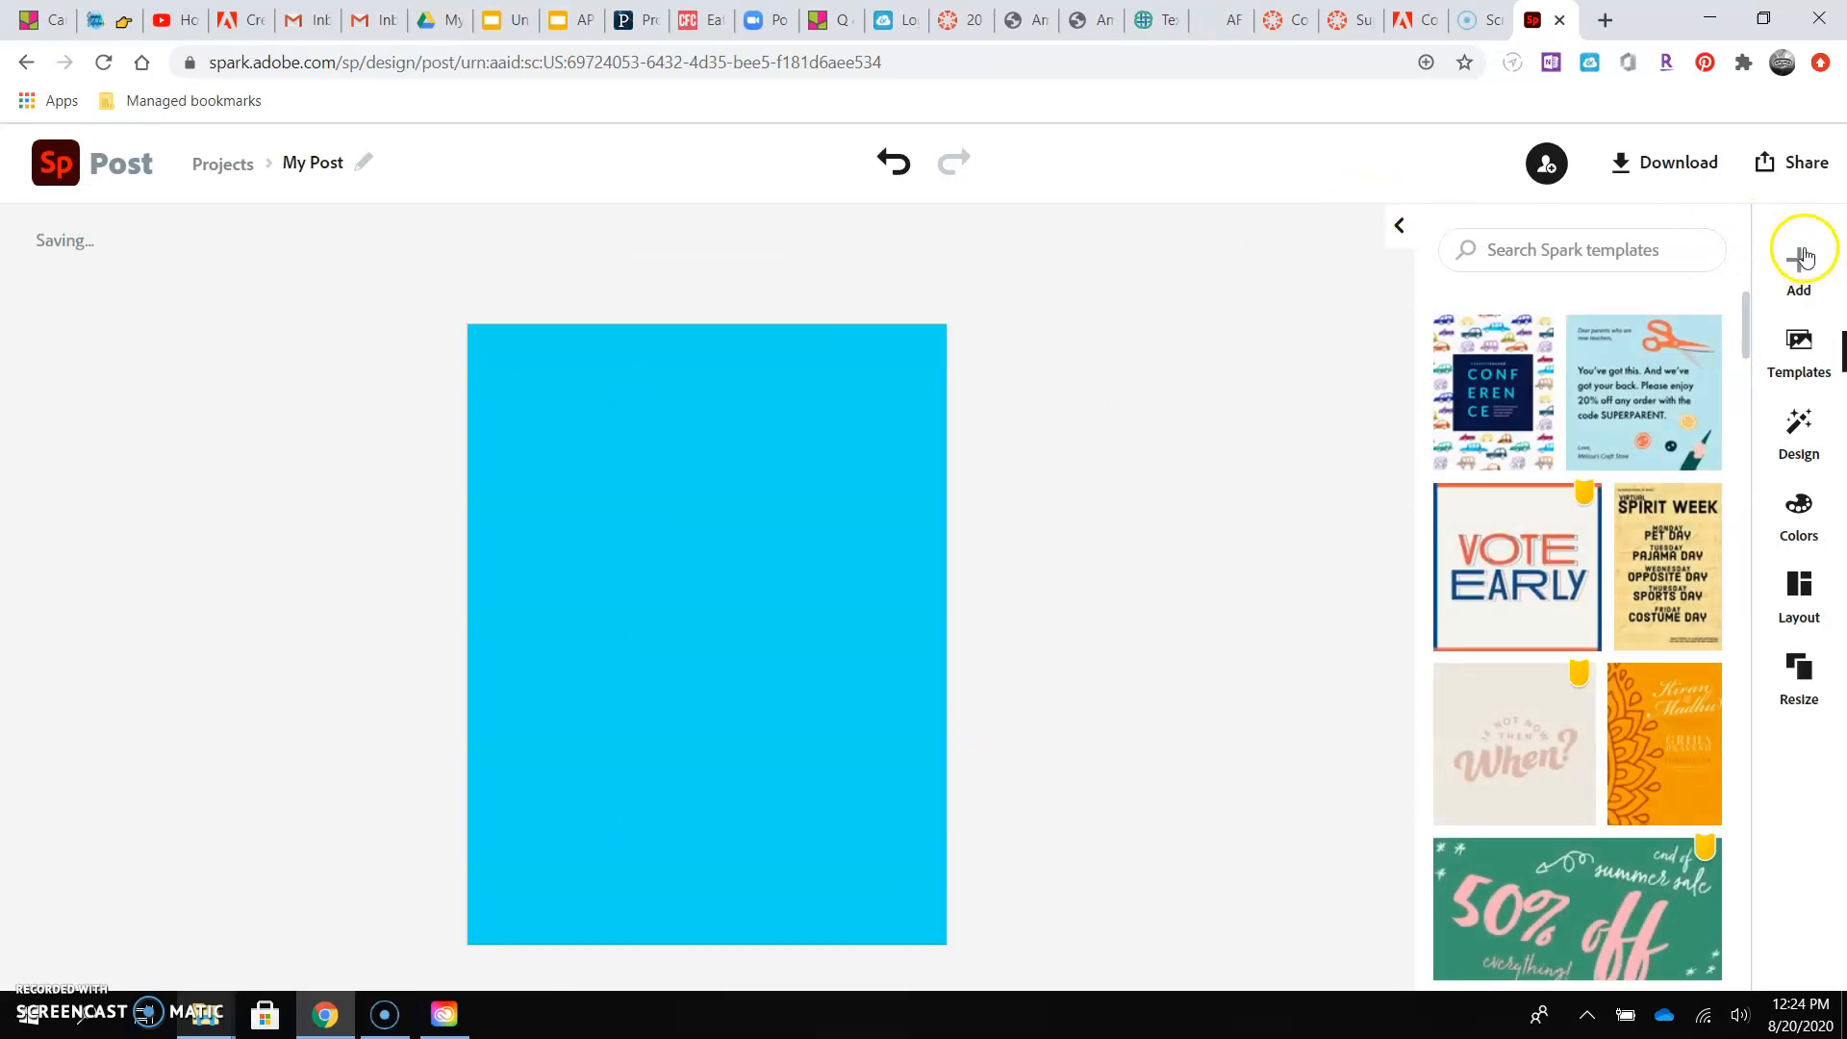
Search the free photos for "copyright" and look through the results for a suitable image.
left_click(1802, 275)
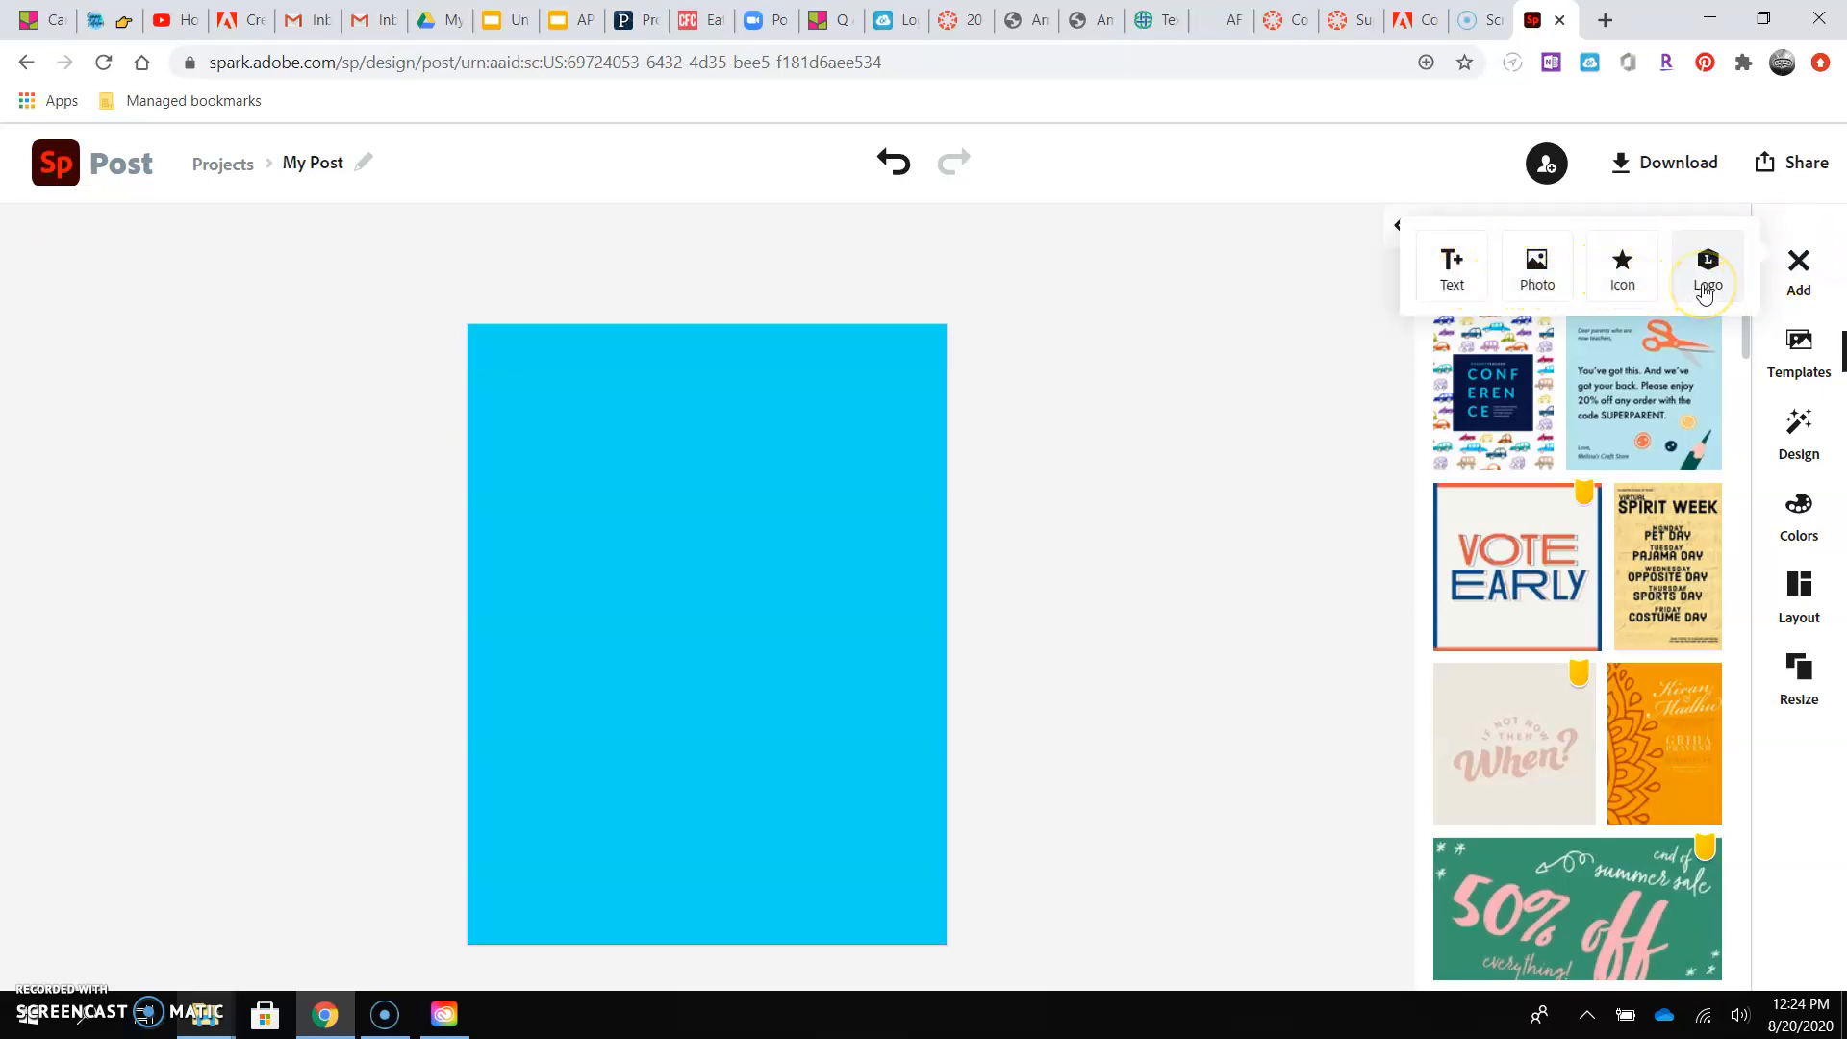
left_click(1536, 265)
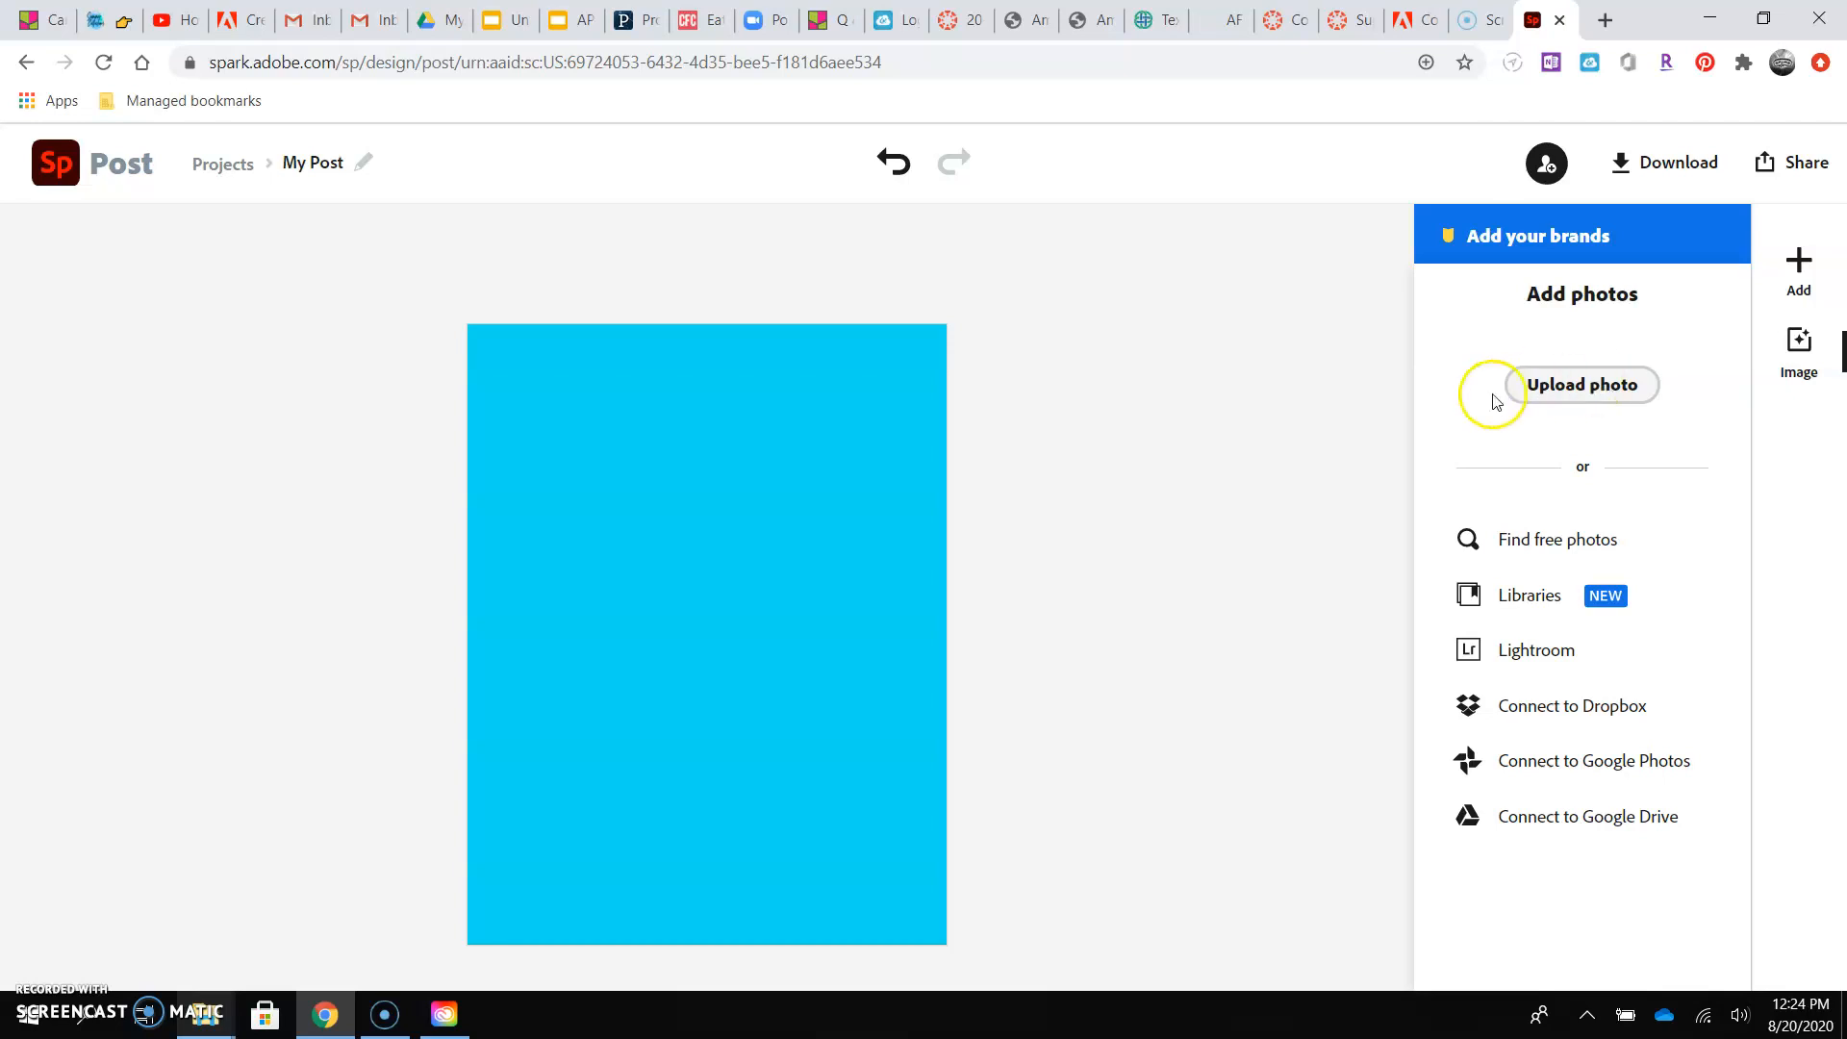
left_click(1572, 552)
left_click(1575, 348)
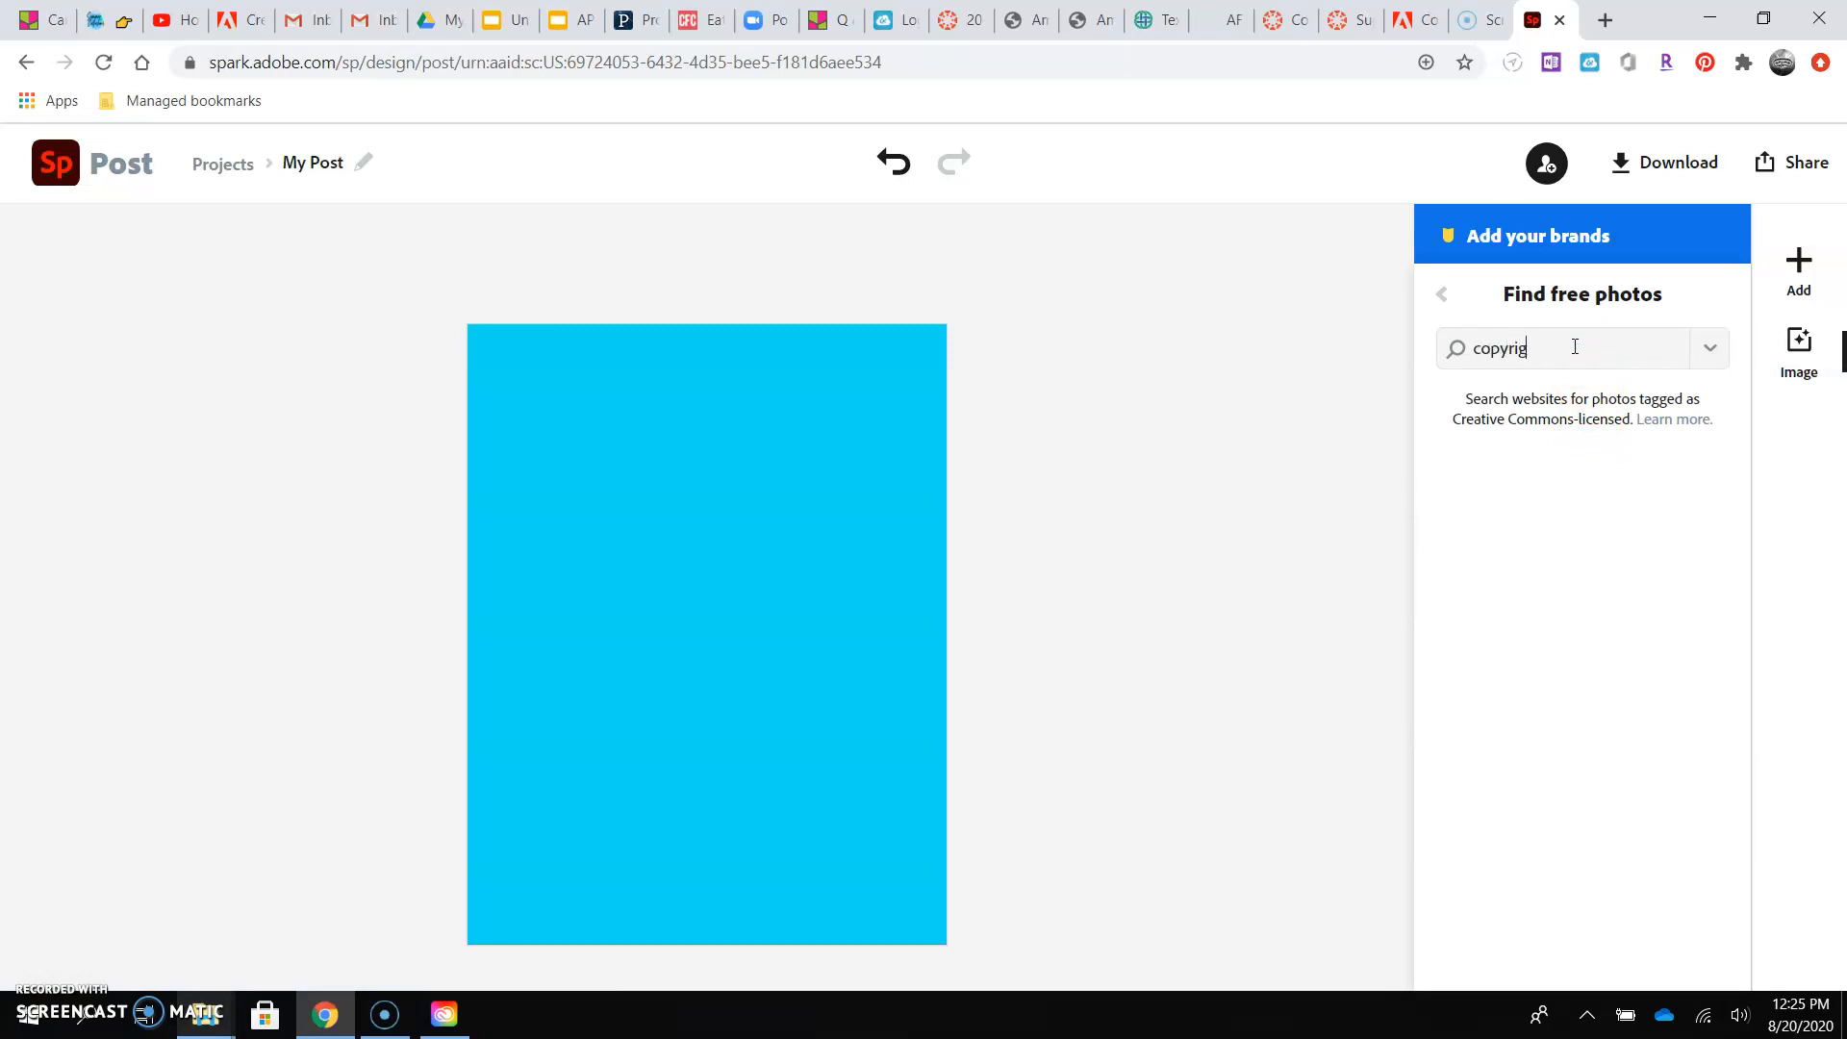
key("Return")
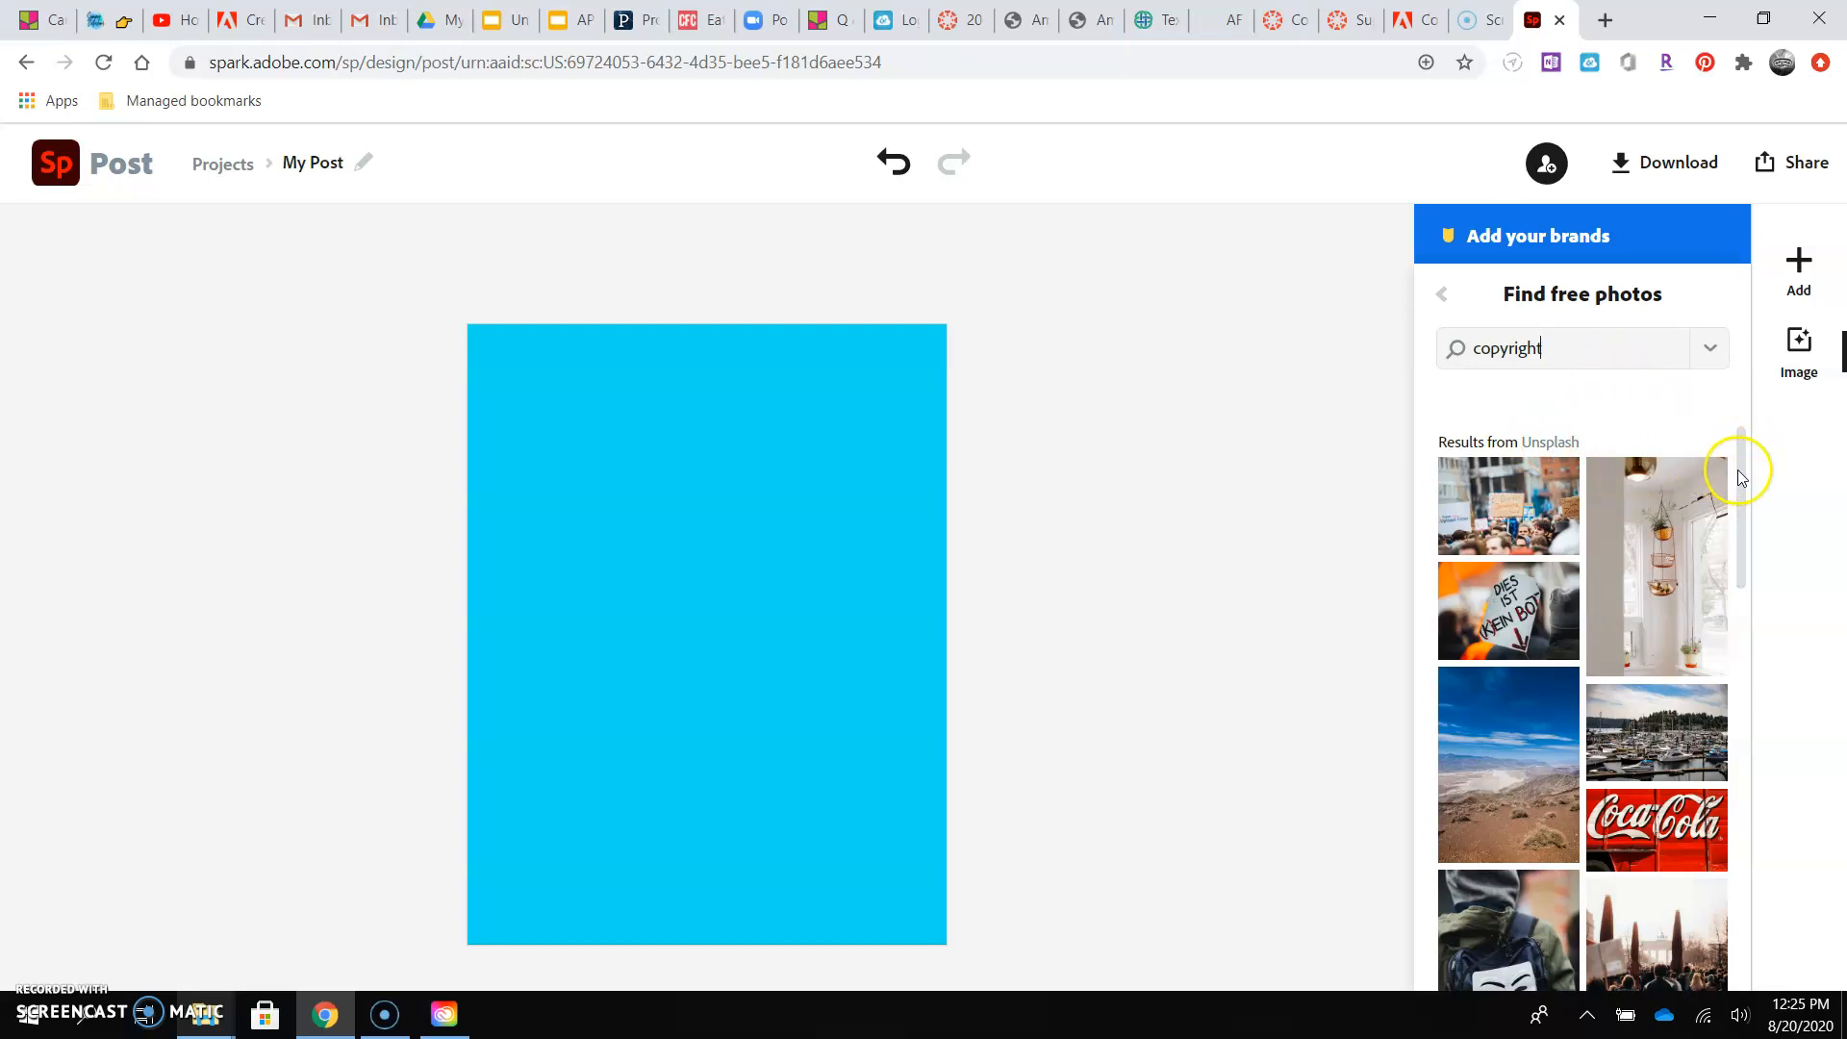
left_click_drag(1741, 469, 1806, 759)
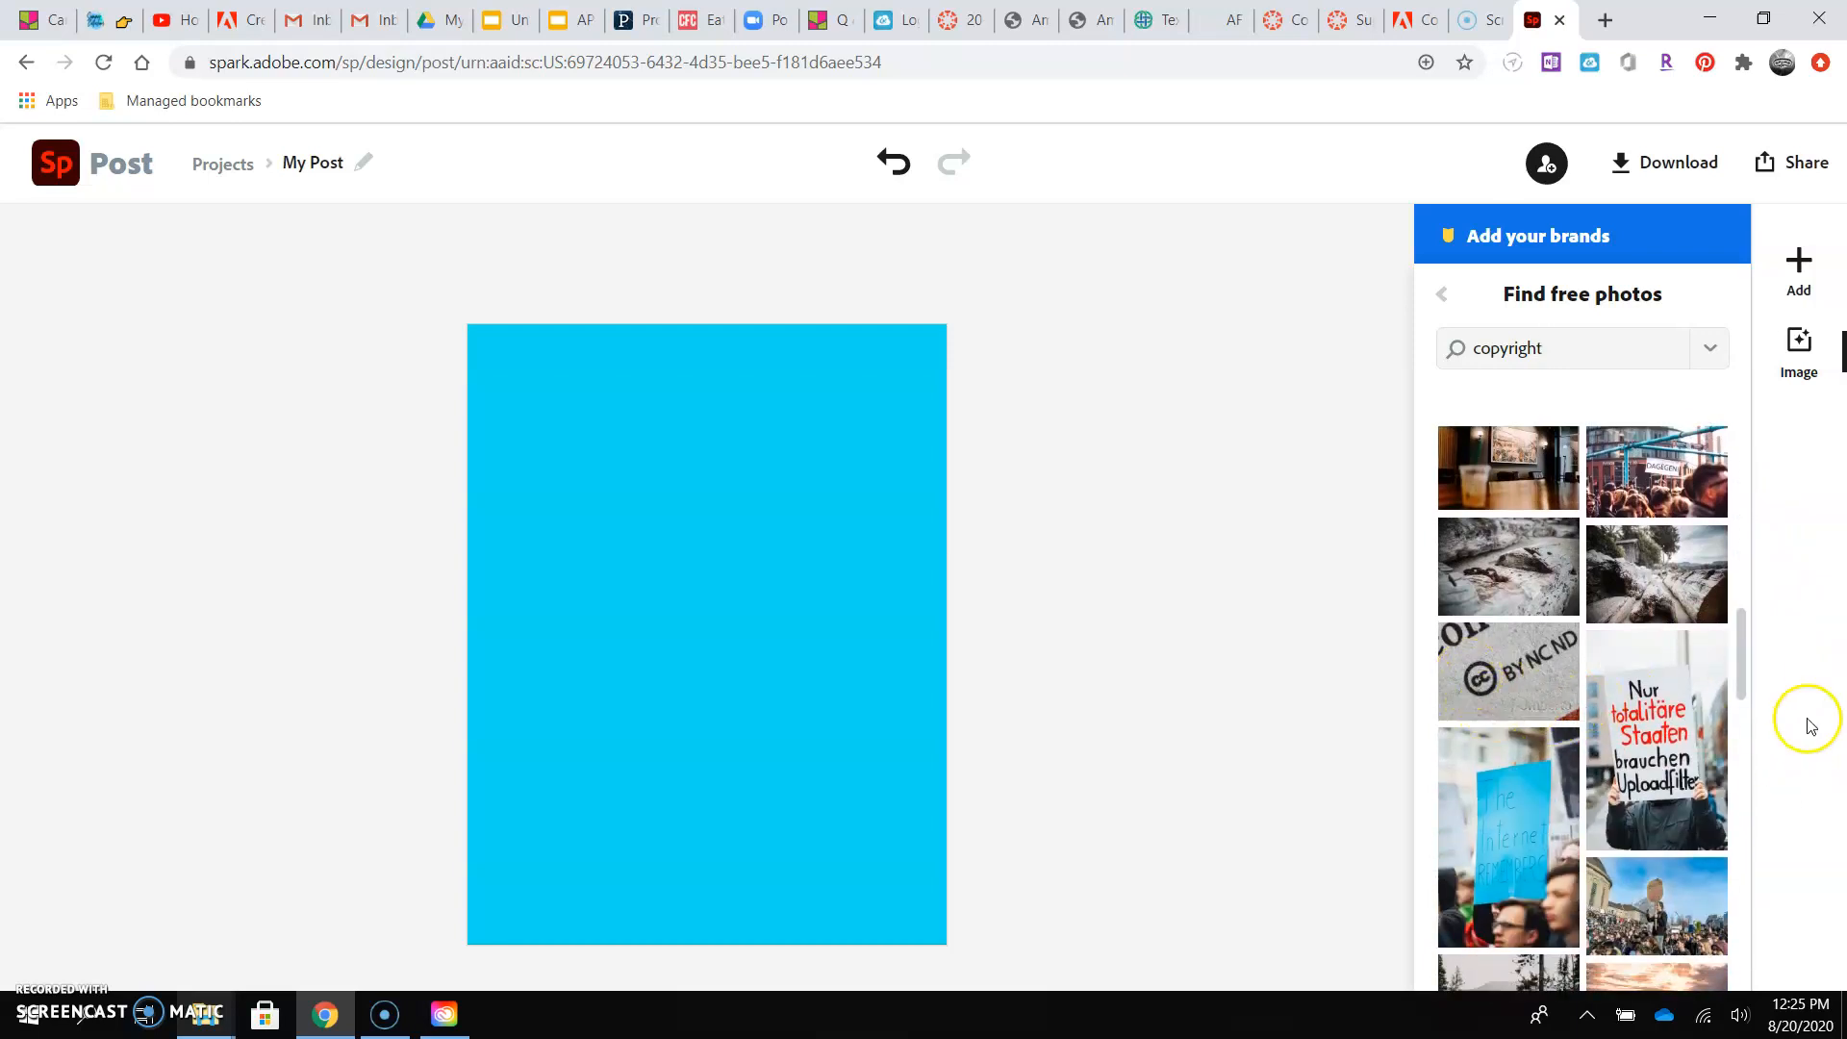
mouse_move(1740, 660)
left_mouse_down()
mouse_move(1777, 821)
mouse_move(1781, 1001)
mouse_move(1724, 665)
left_mouse_up()
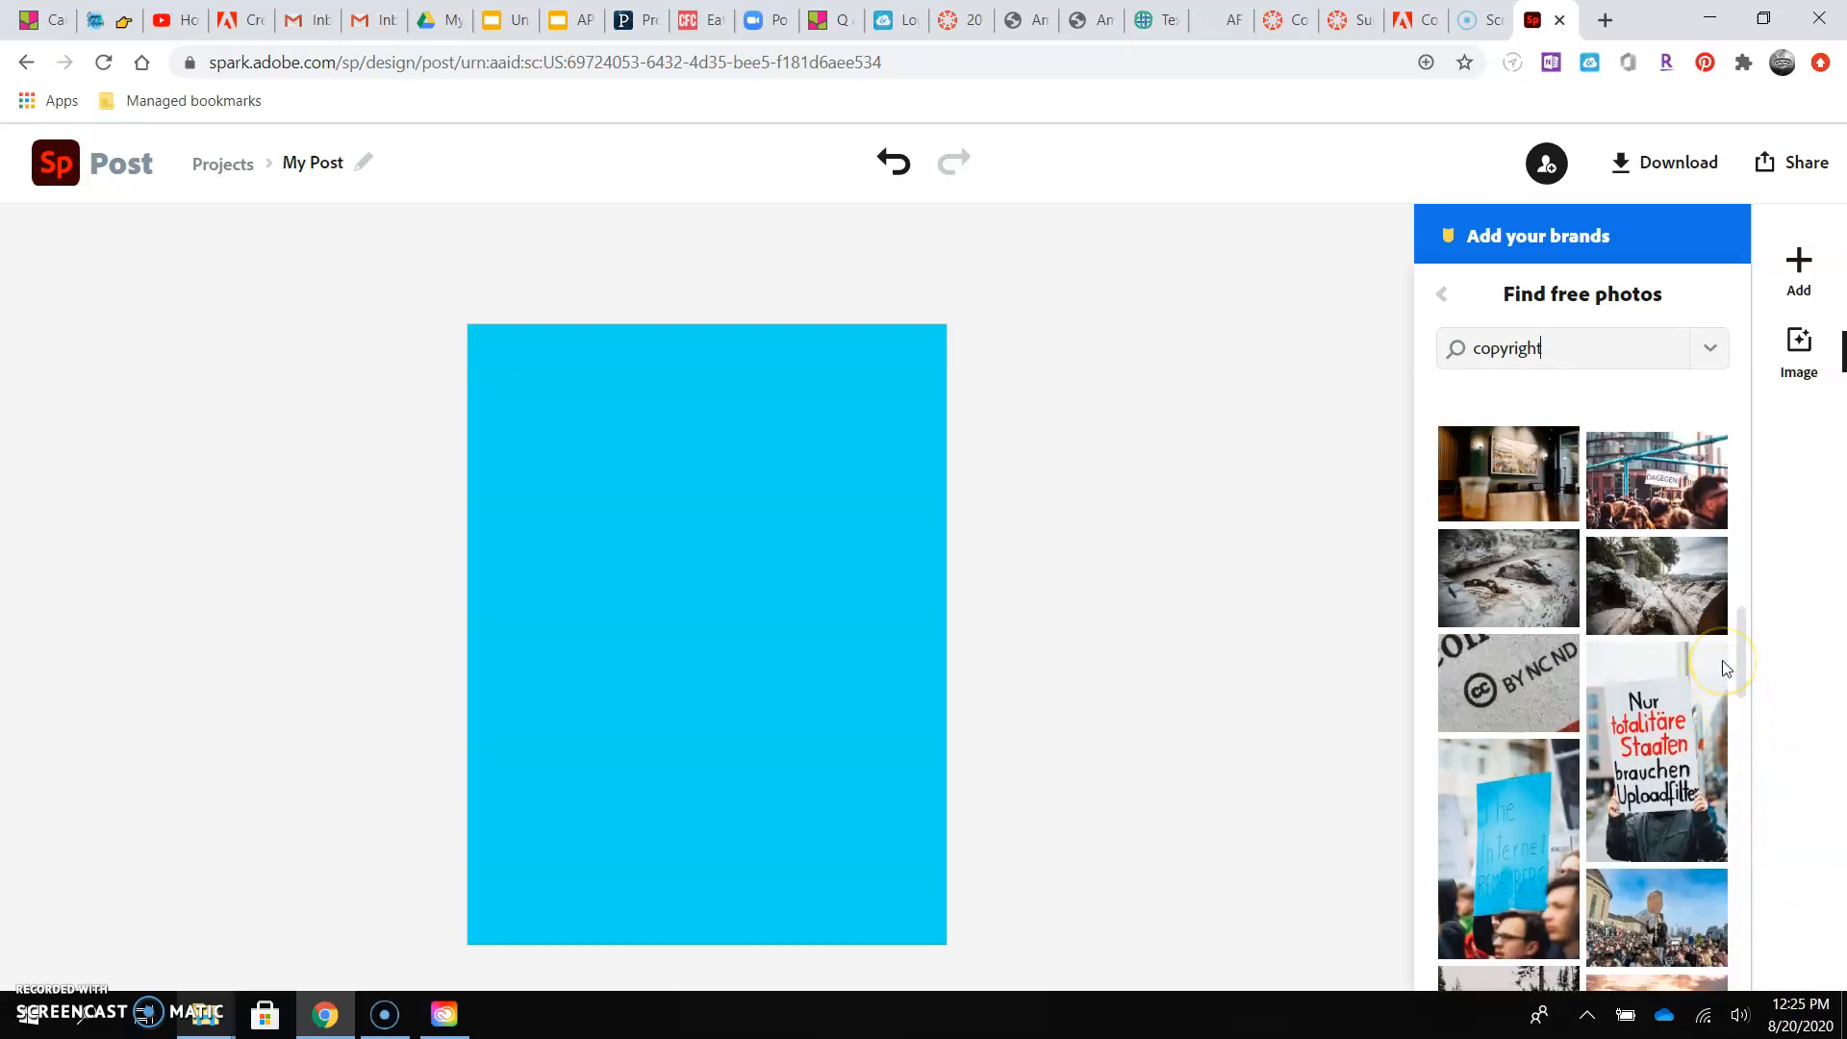
mouse_move(1724, 669)
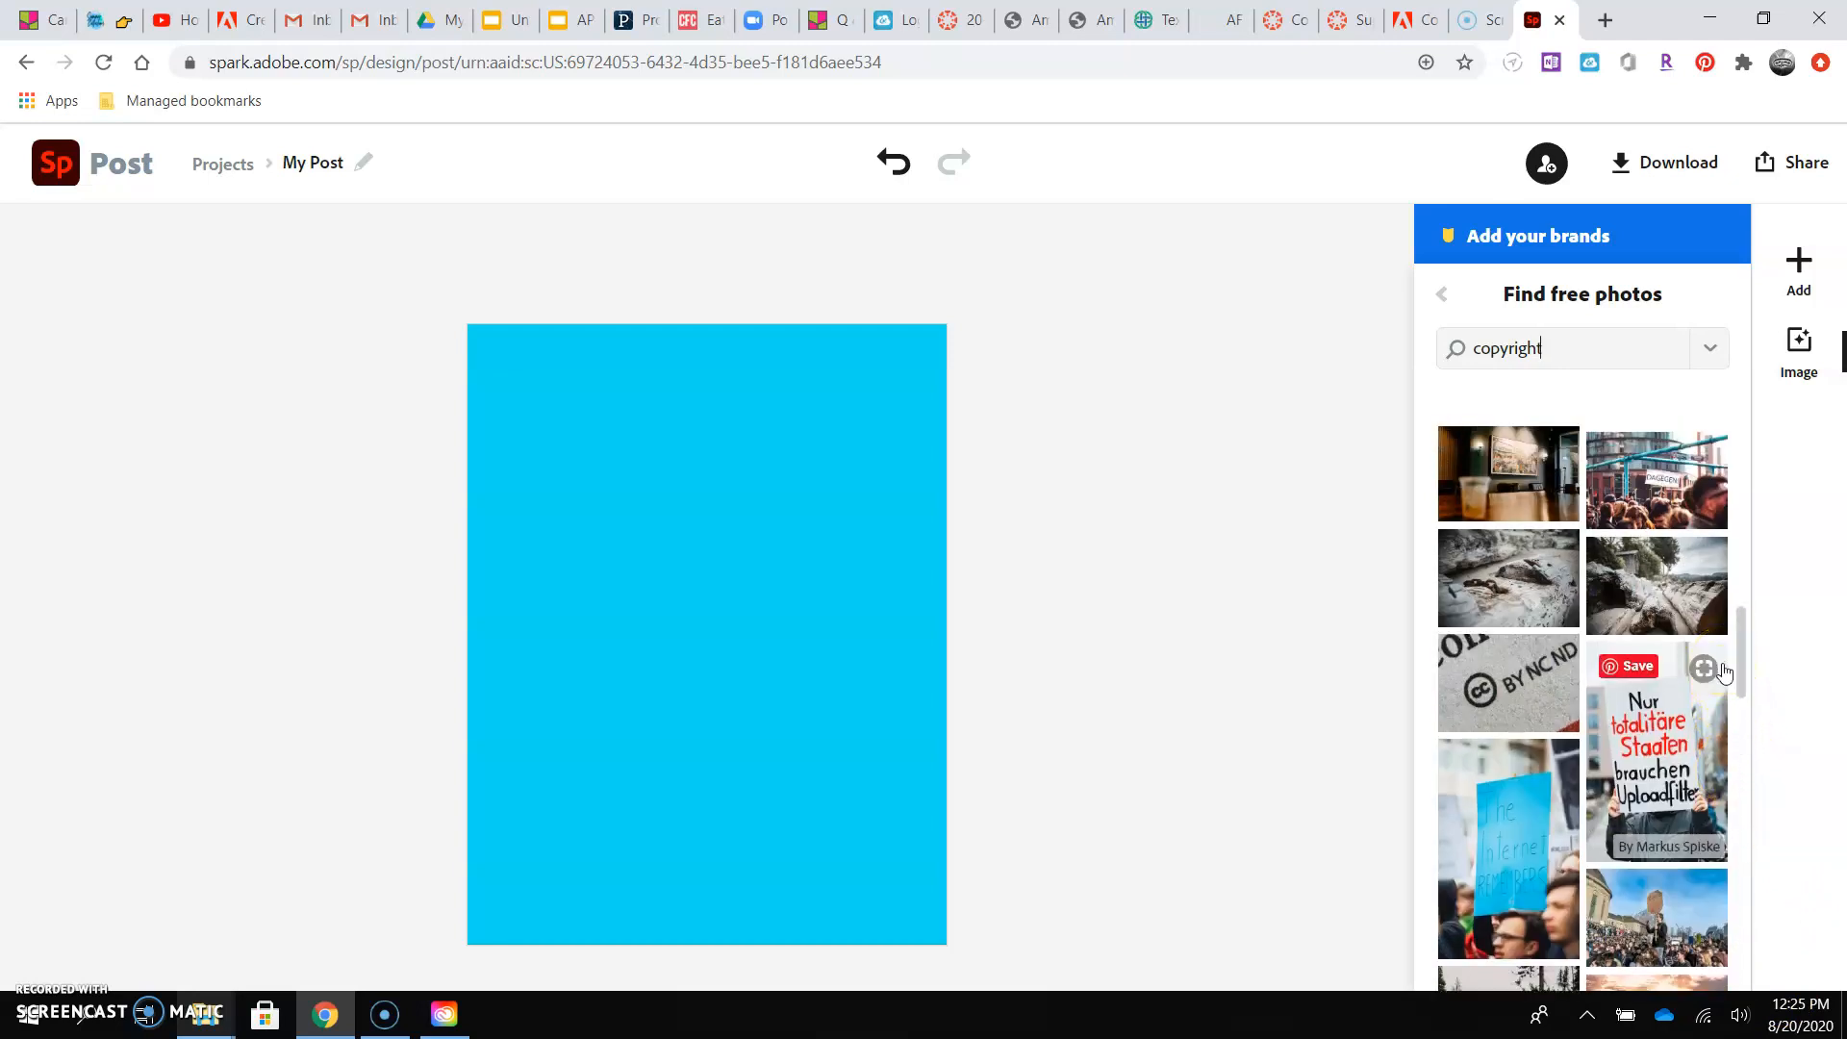
Search the free photos for "copyright law" and add the bookshelf photo to the flyer as a freely movable image.
left_click(1576, 351)
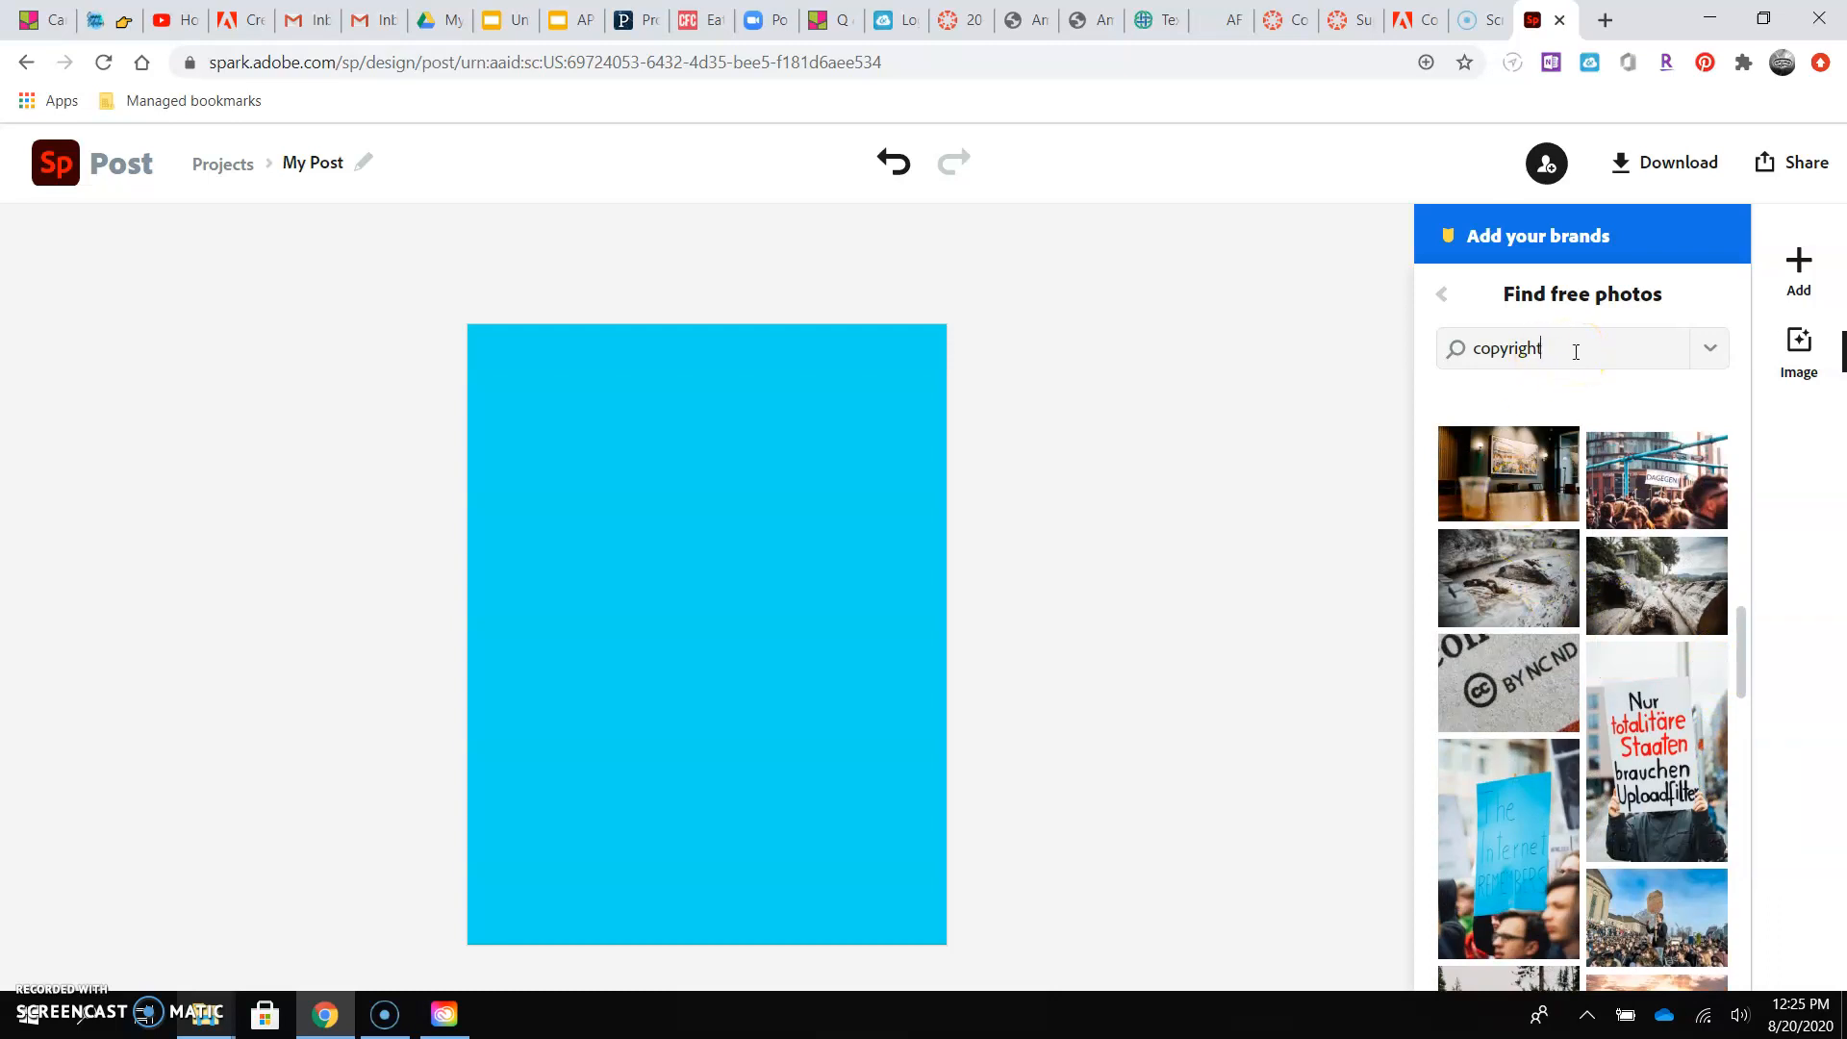
key("Return")
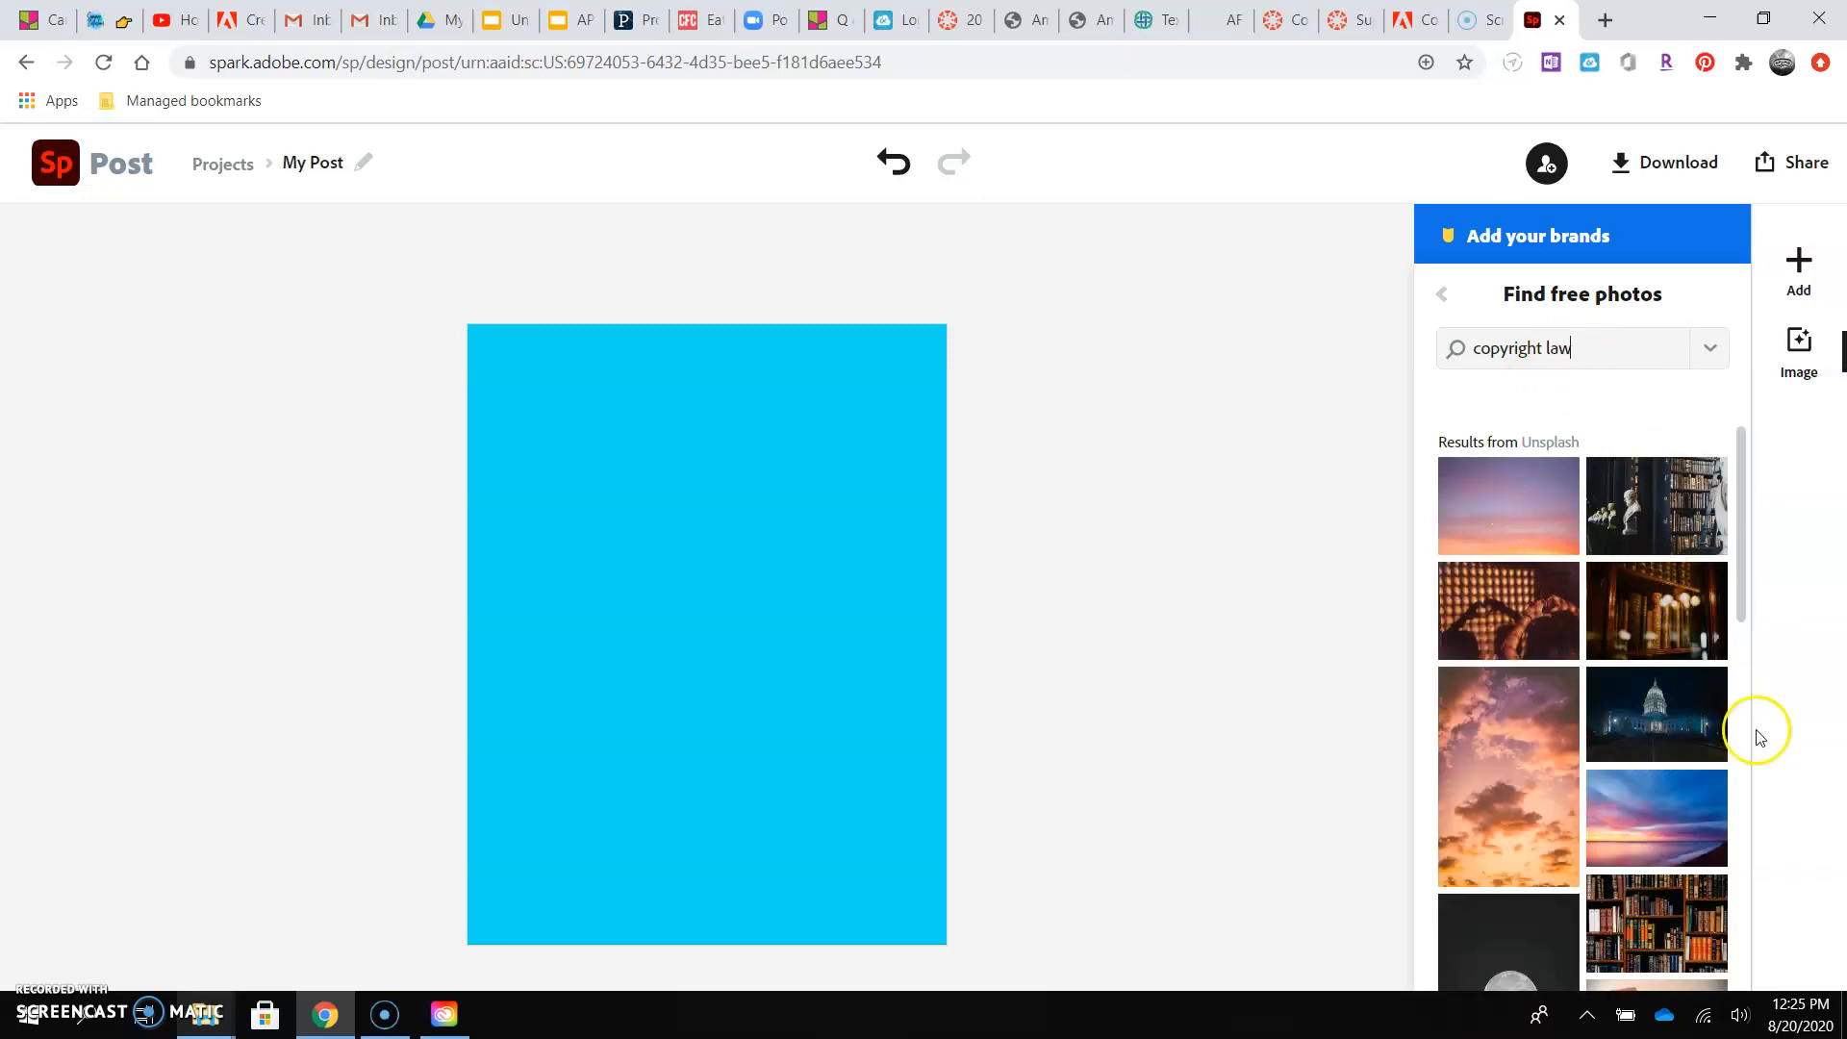
left_click(1683, 903)
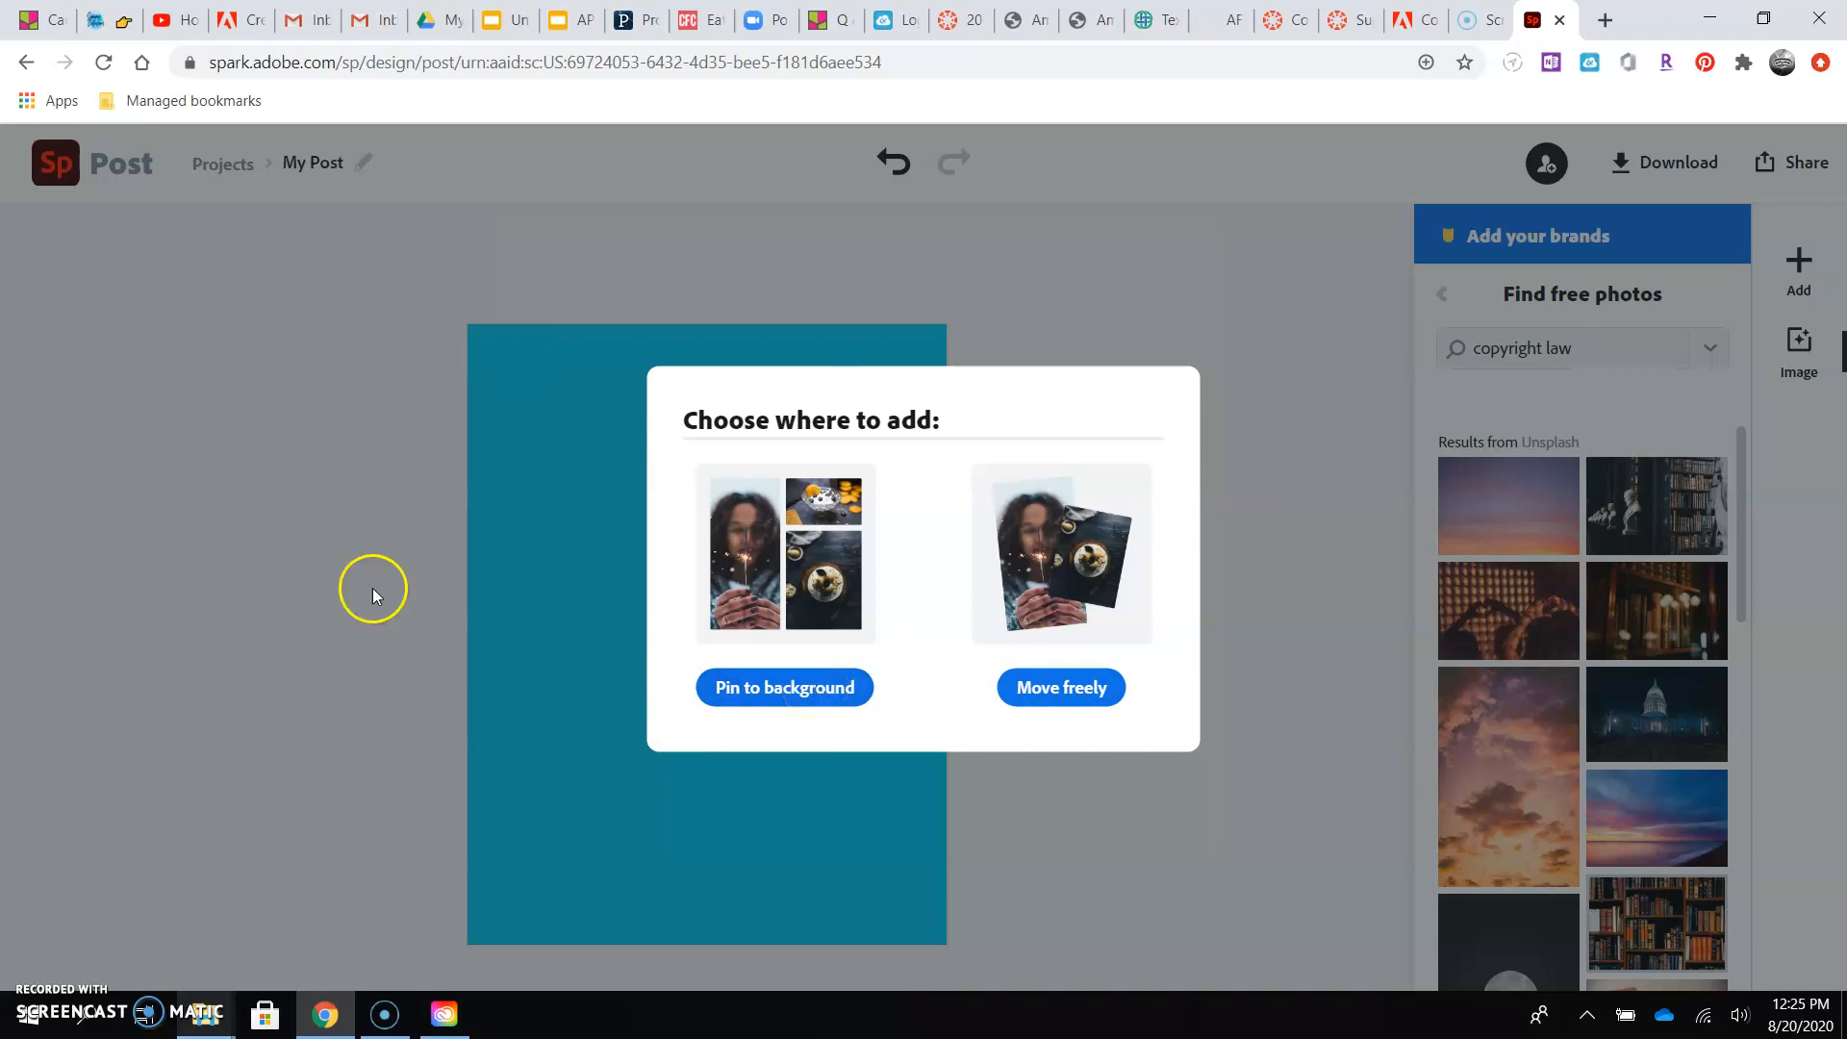
left_click(1082, 690)
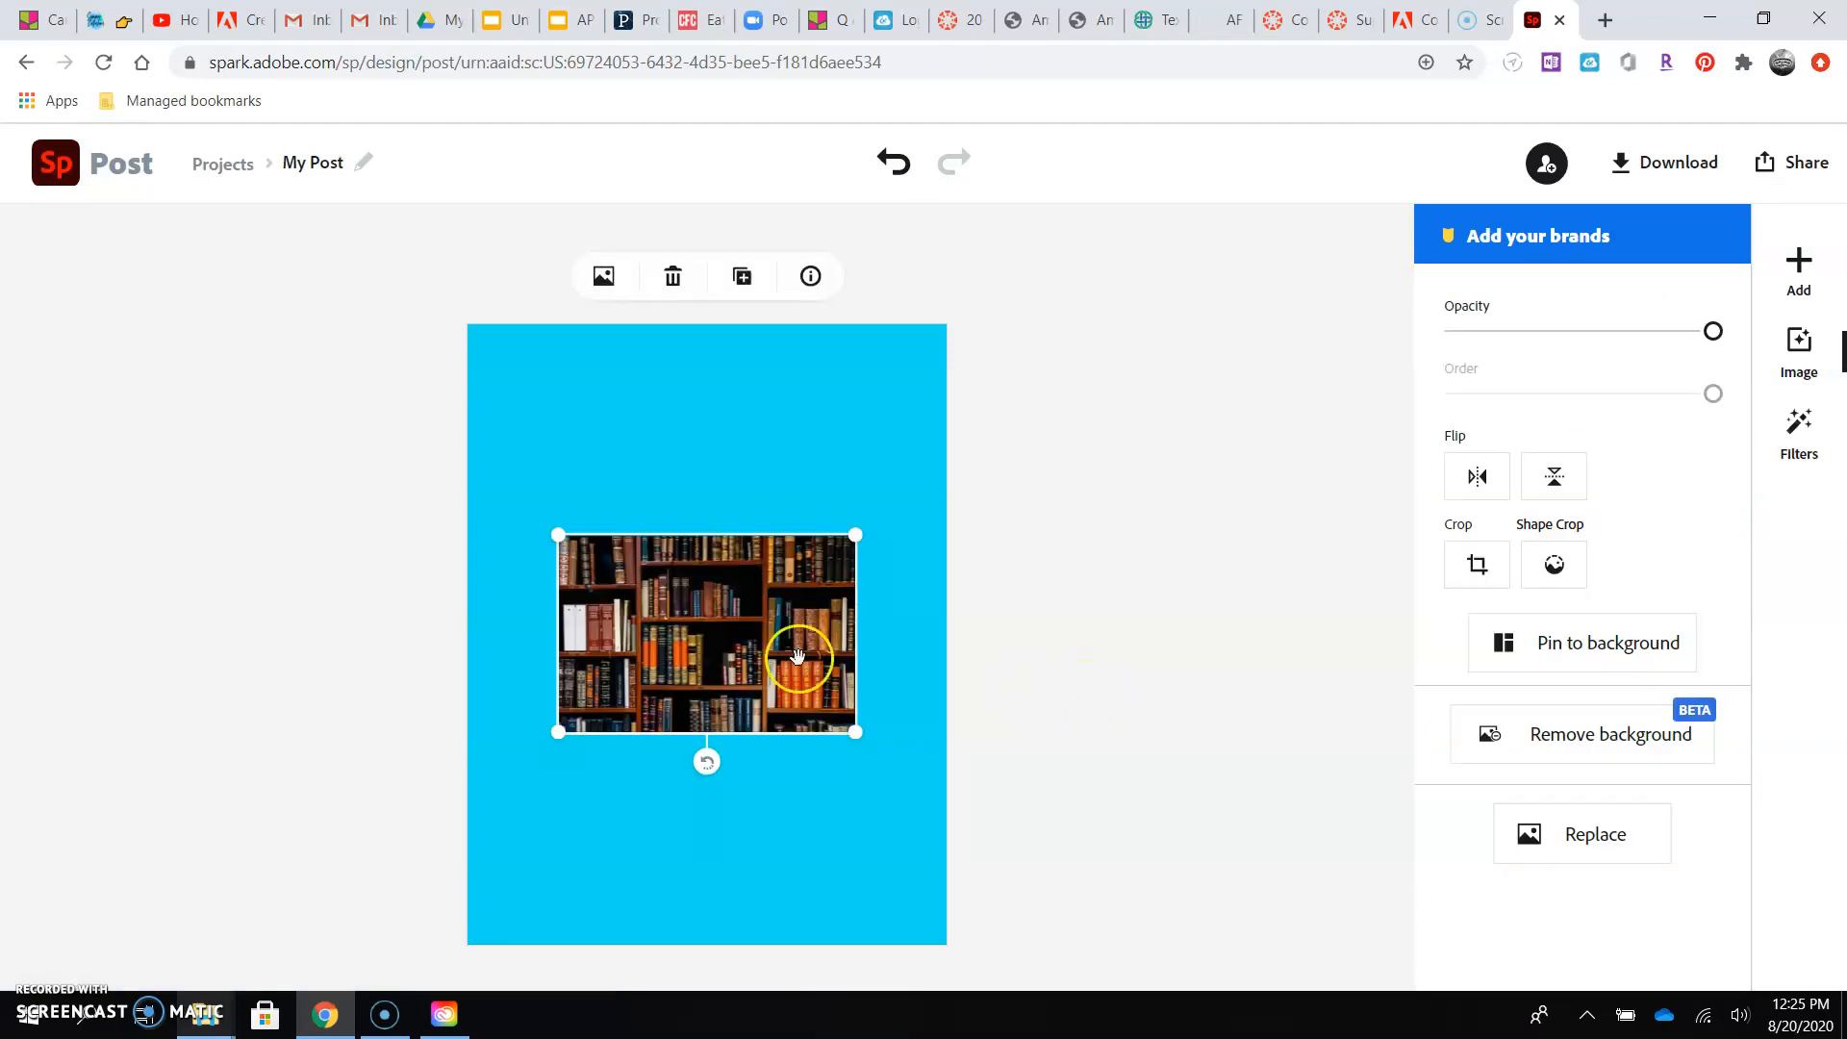
Enlarge the bookshelf photo across the lower half of the flyer, and pin it to the background.
left_click_drag(709, 639, 798, 864)
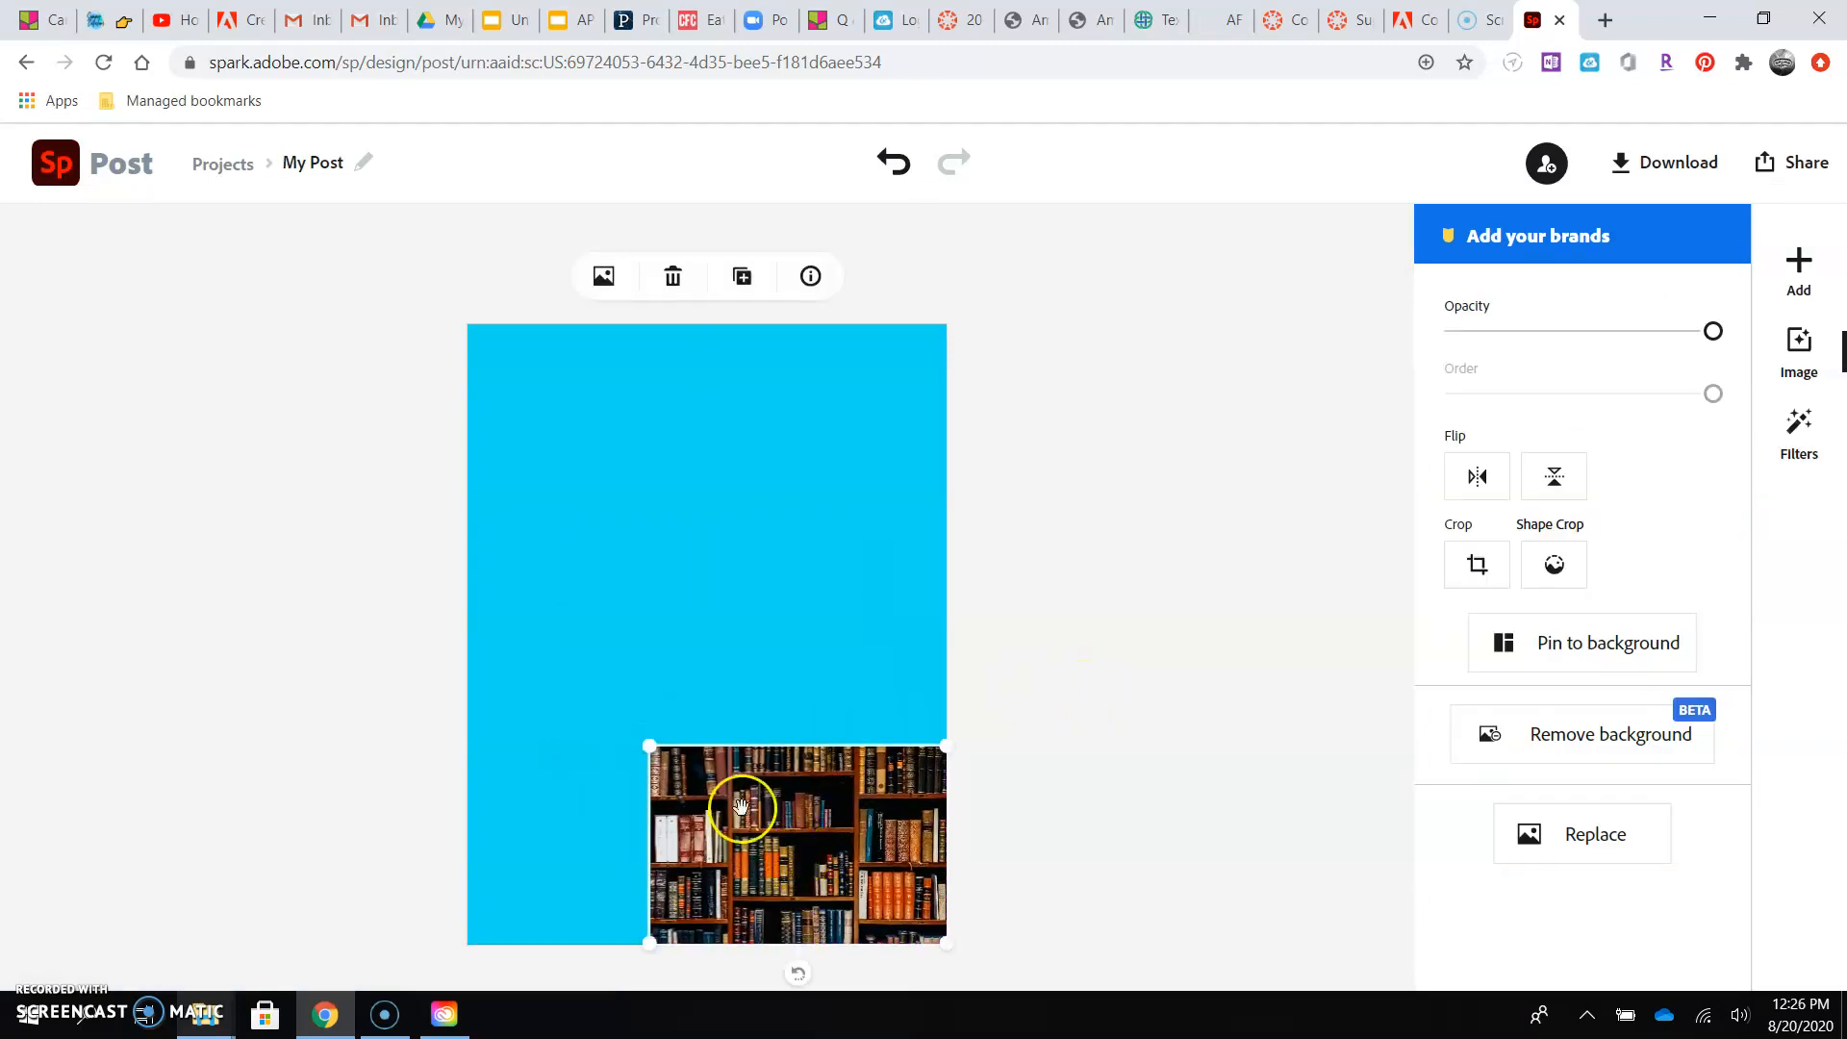
left_click_drag(647, 745, 433, 621)
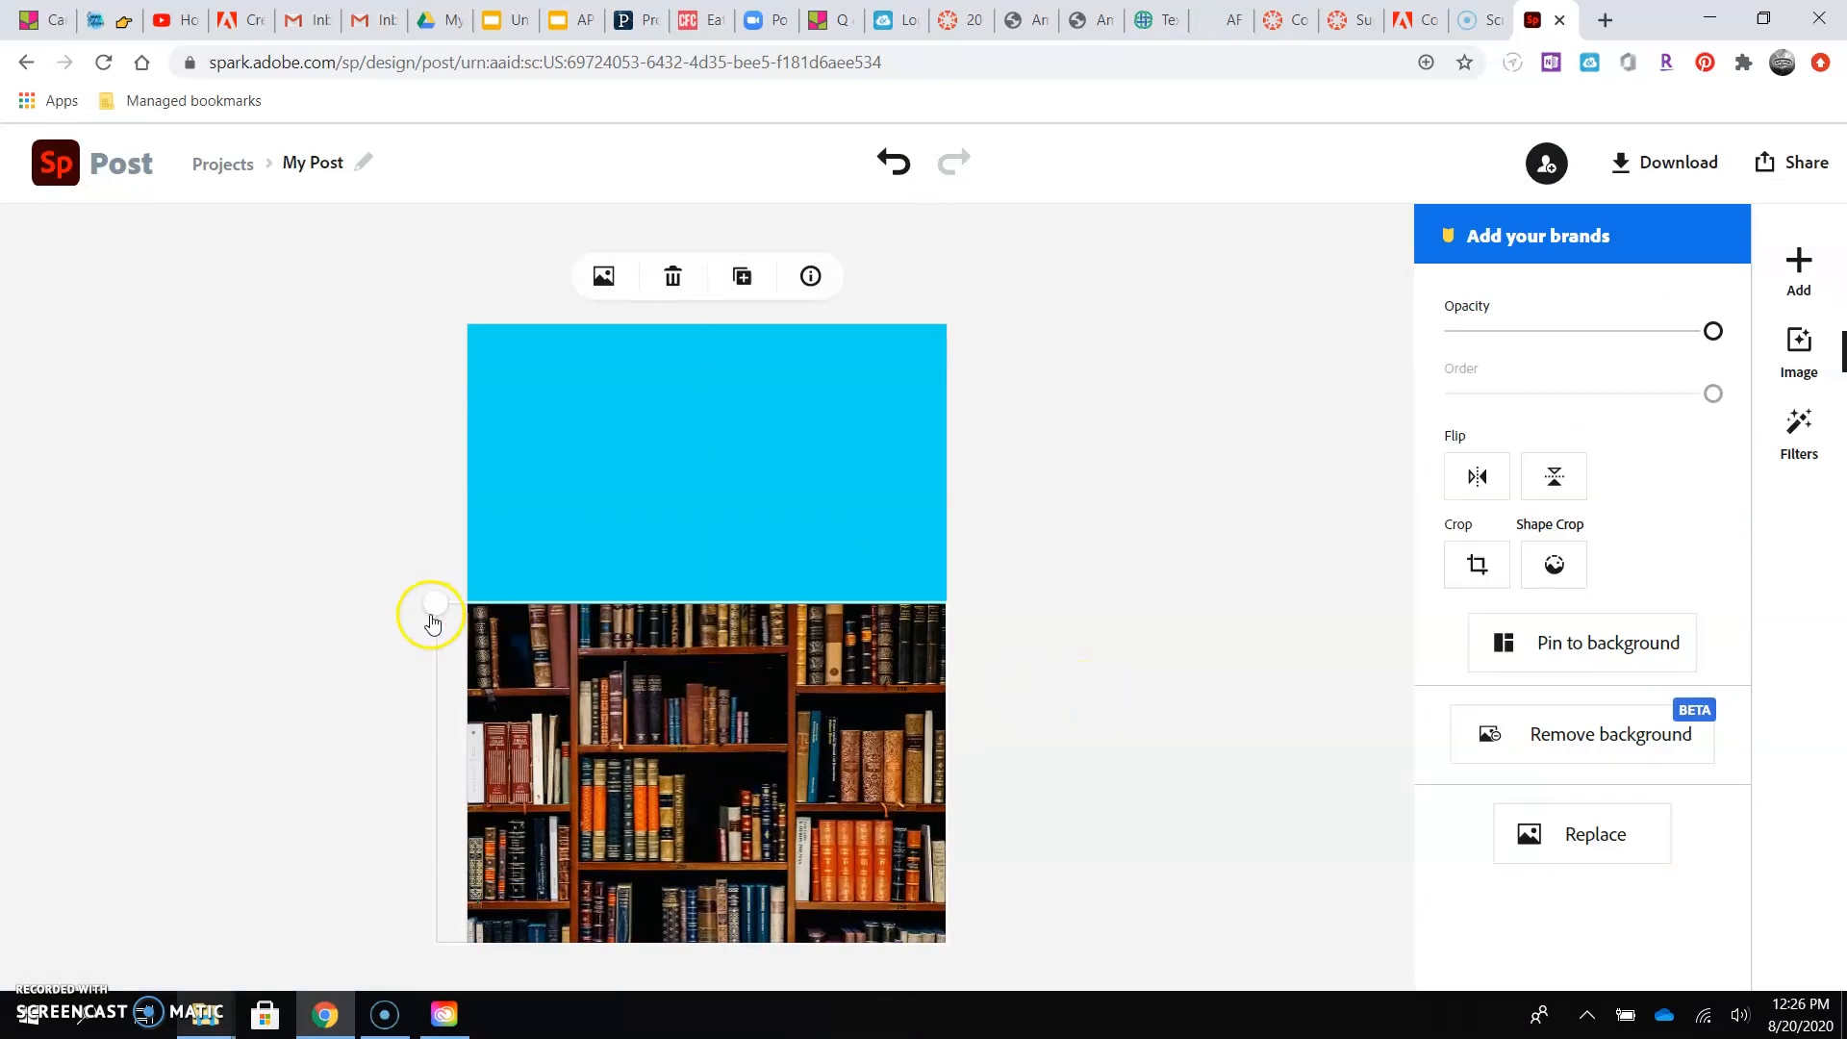
mouse_move(731, 651)
left_mouse_down()
mouse_move(731, 490)
mouse_move(739, 660)
left_mouse_up()
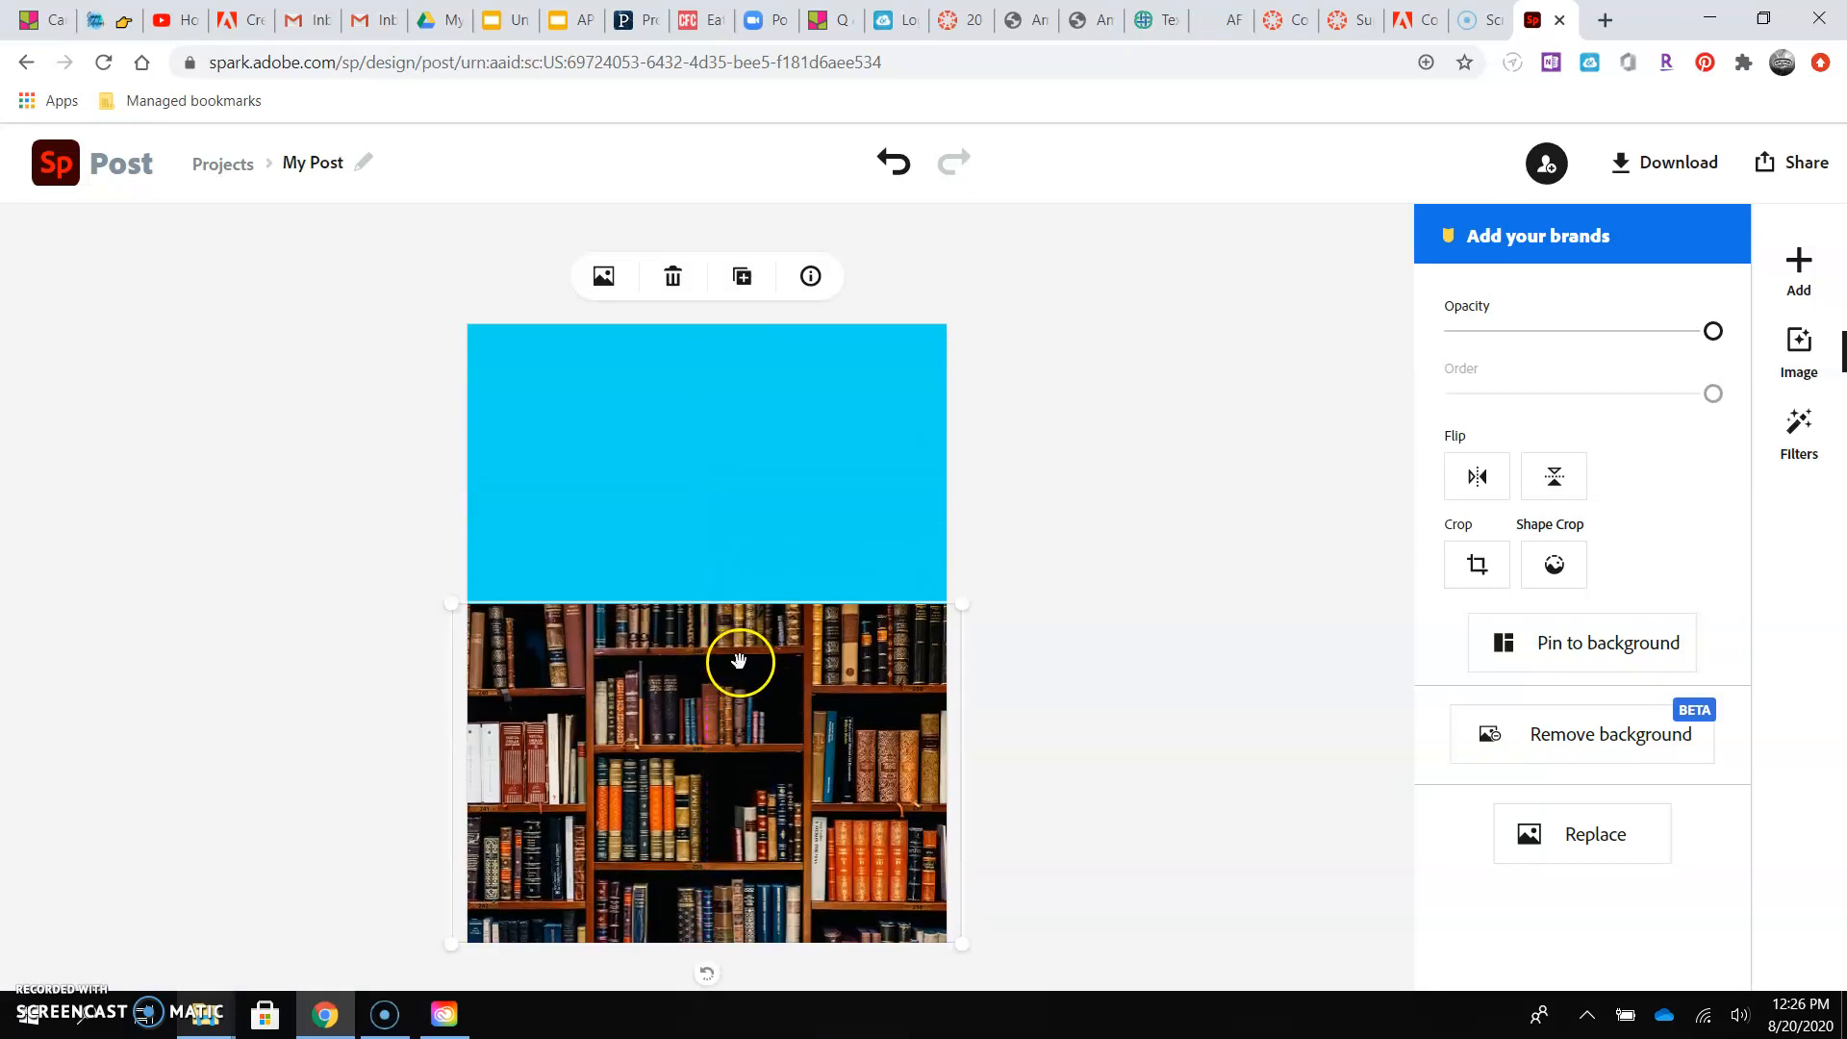
left_click(1652, 663)
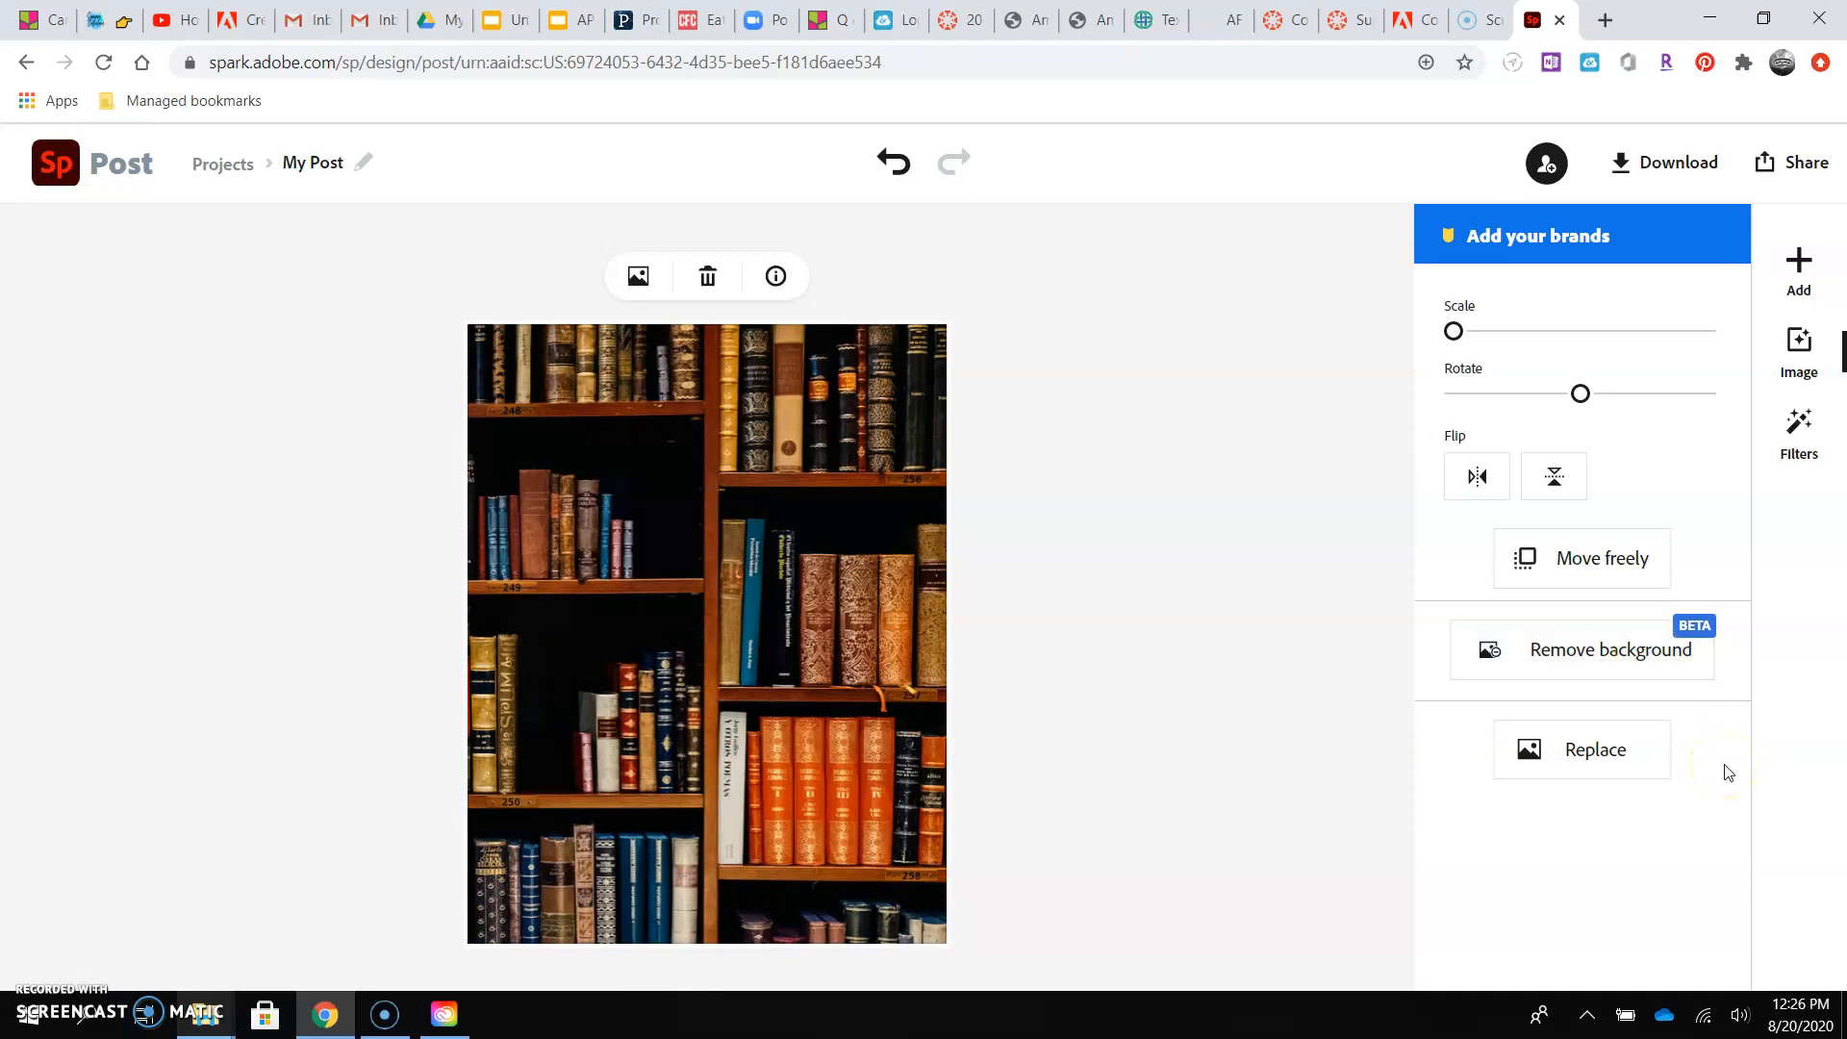
Add a text element to the flyer from the "Hatha Yoga Studio" text template.
left_click(1812, 265)
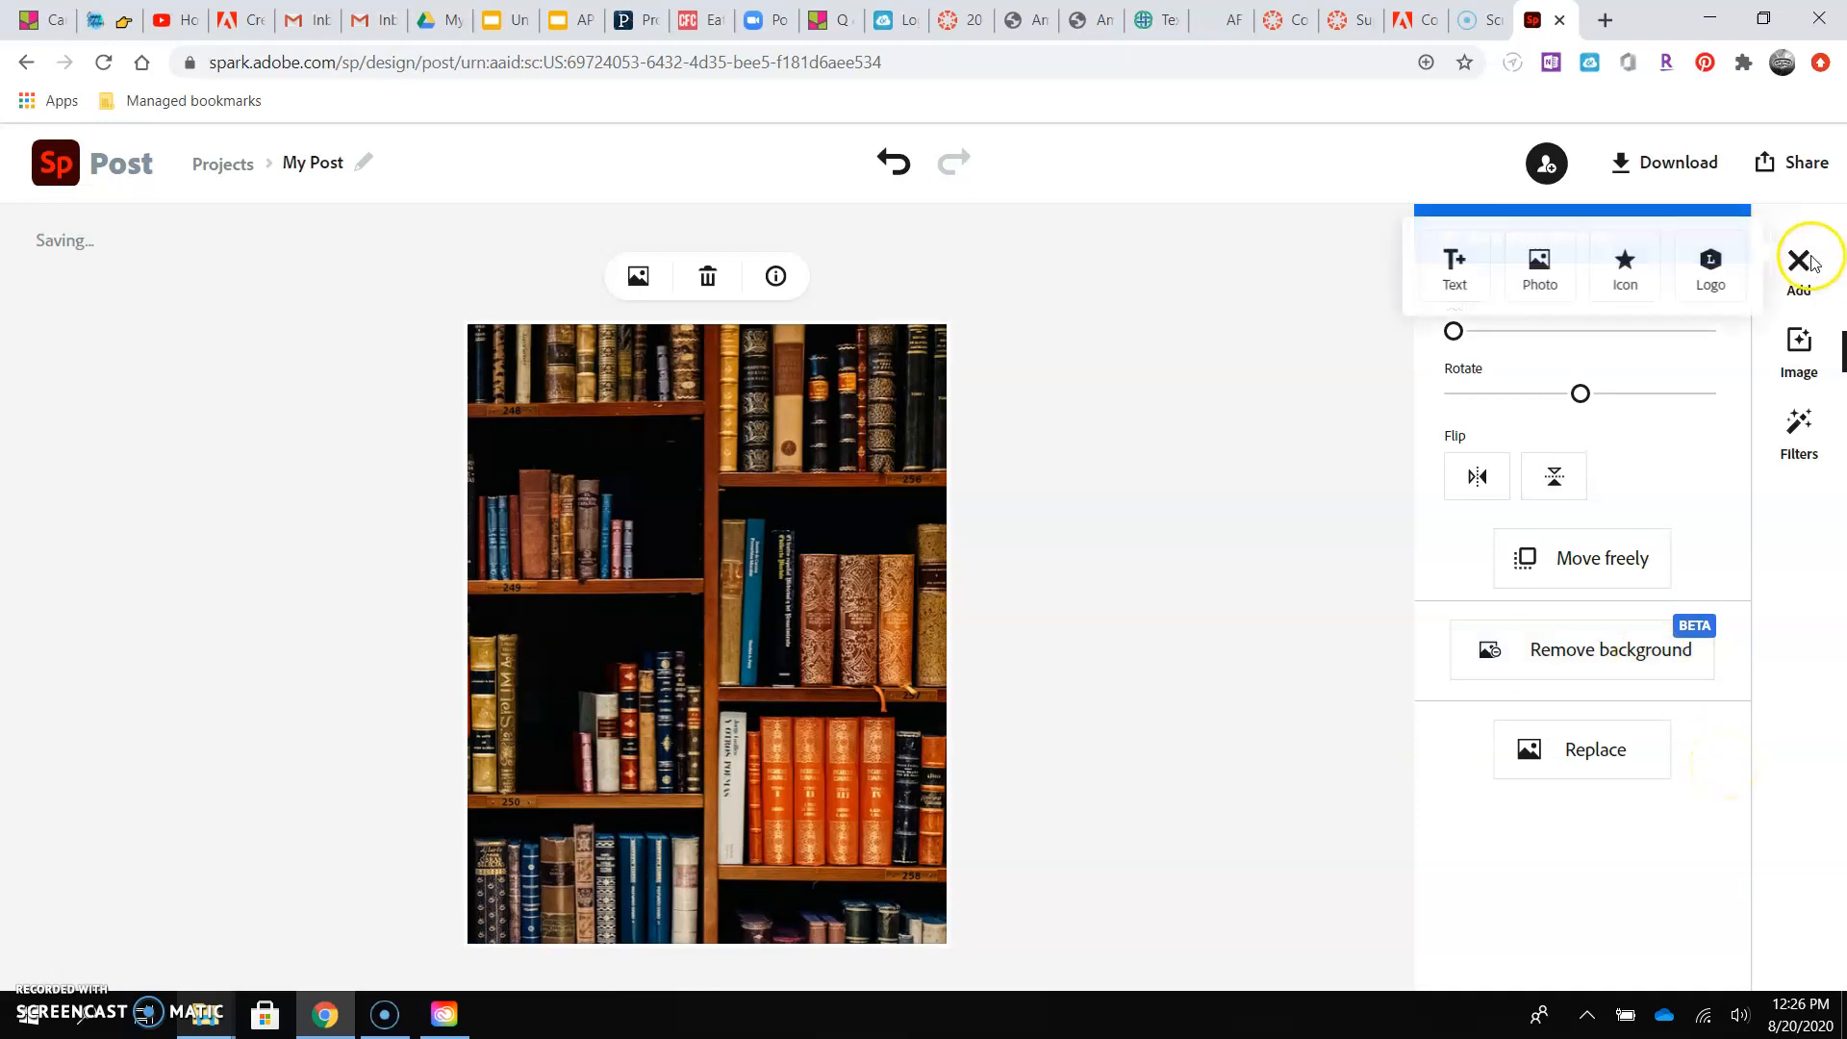
left_click(1443, 260)
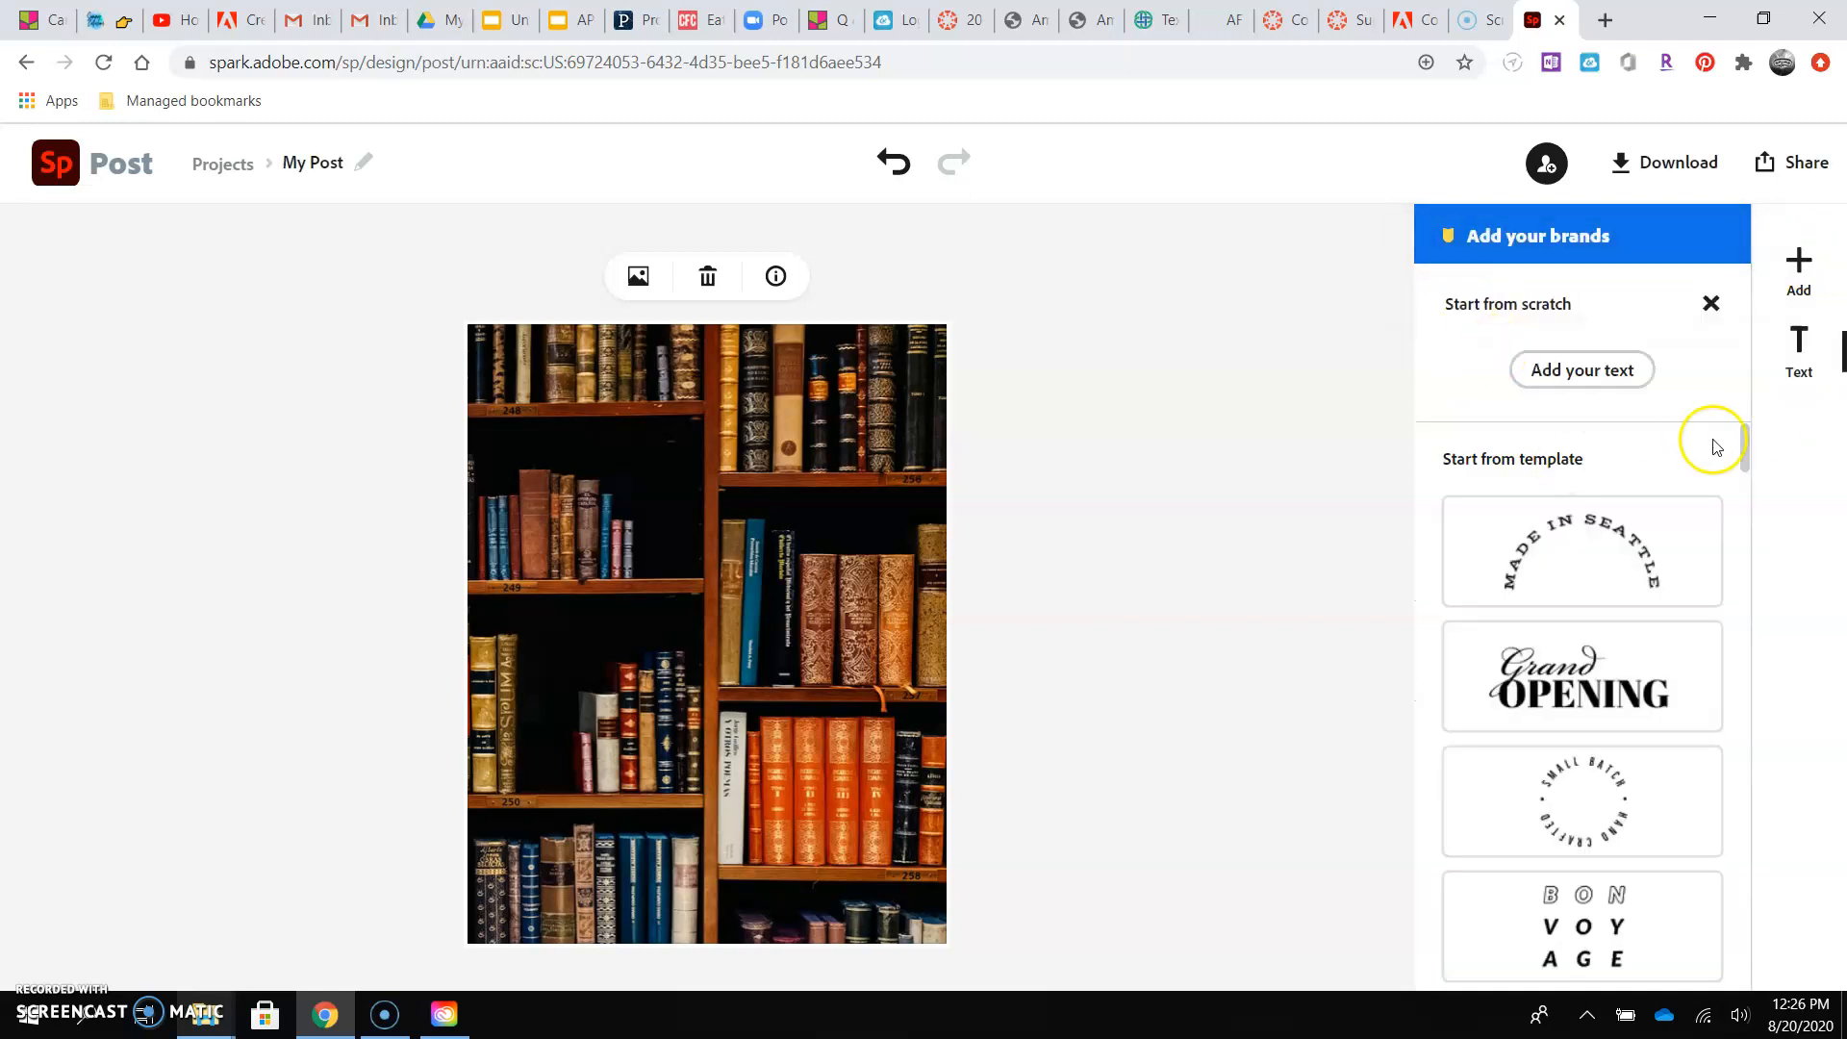
left_click_drag(1752, 442, 1732, 855)
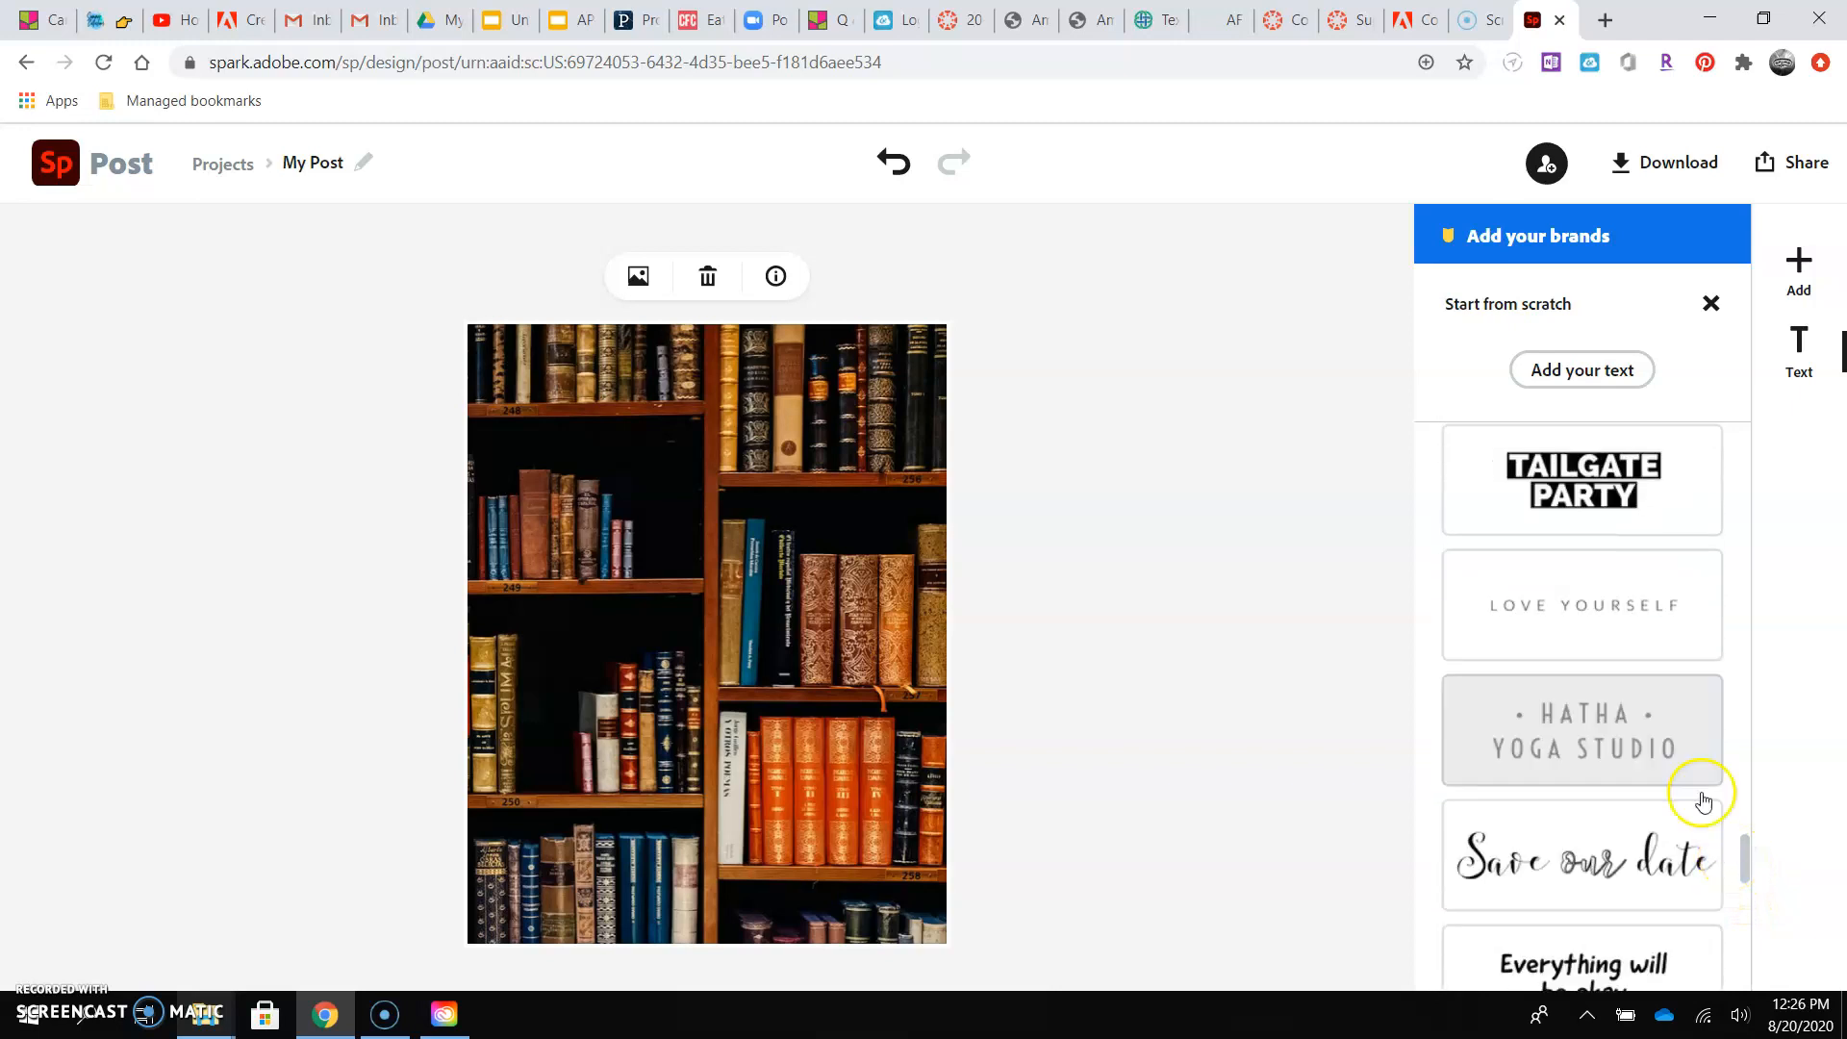
left_click(1583, 767)
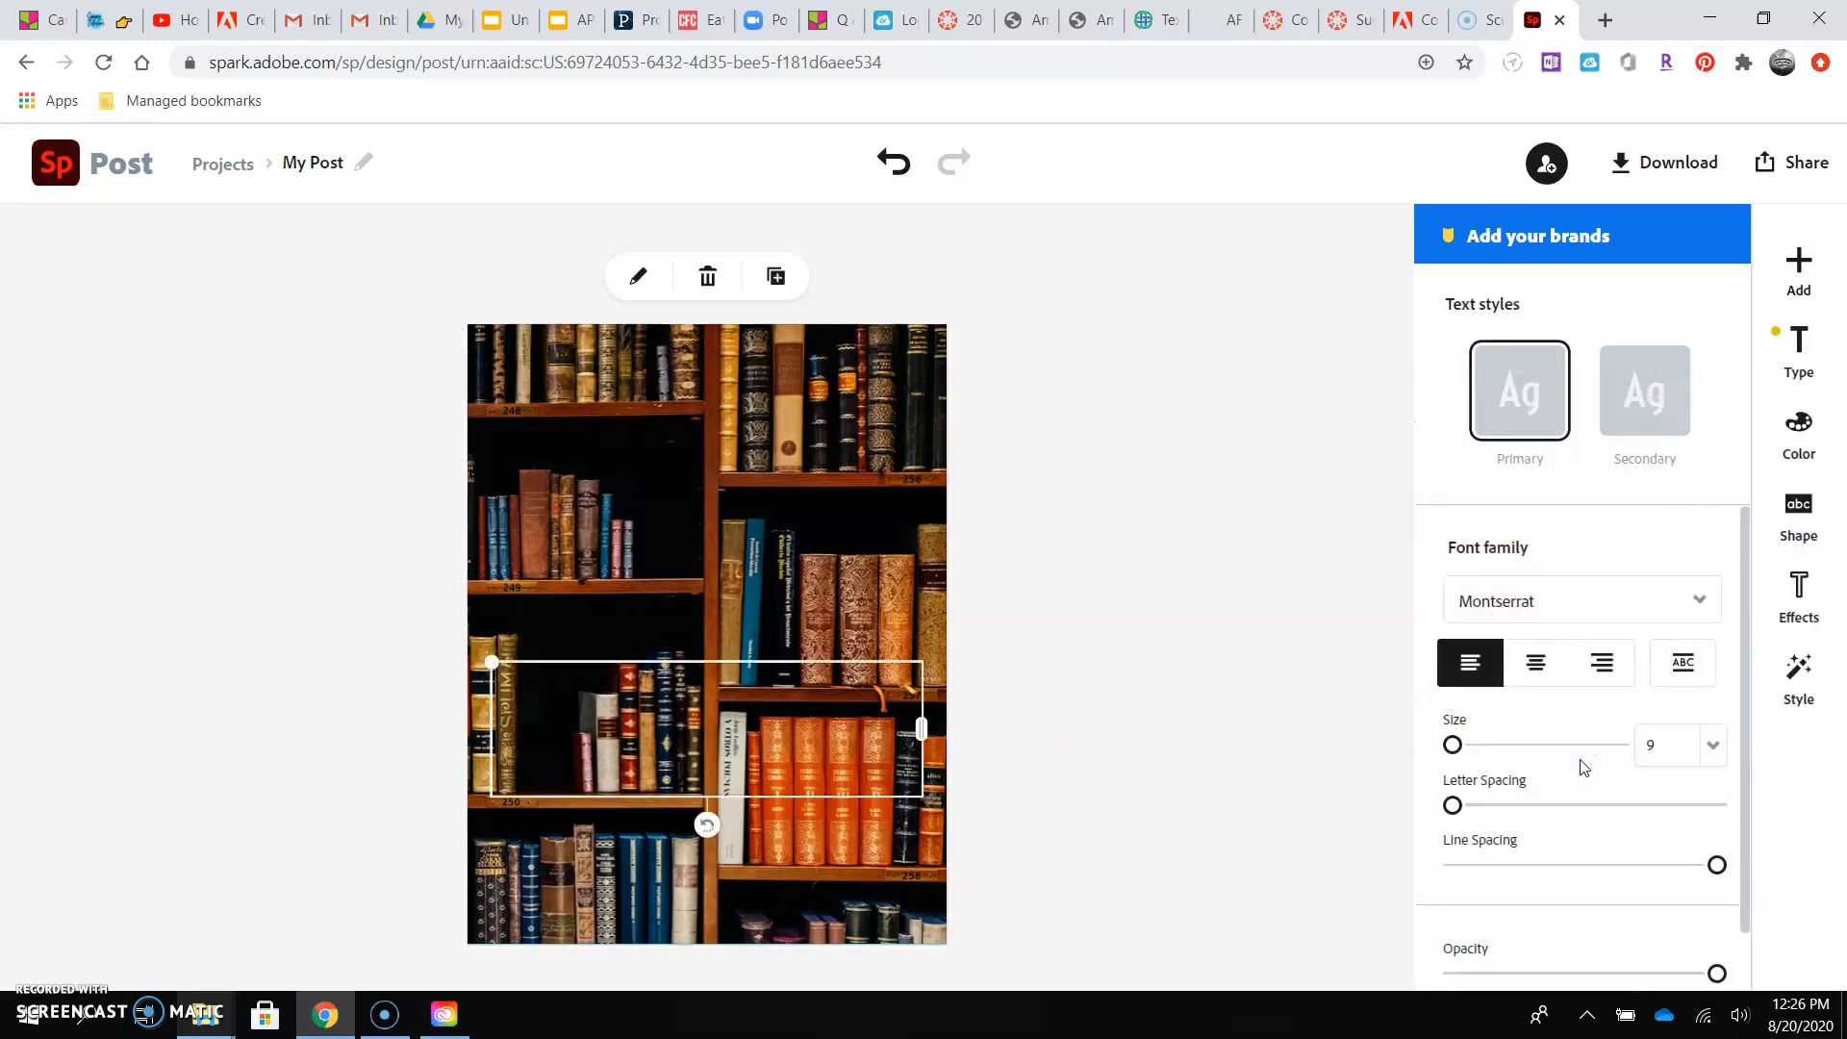
Replace the template text with "Public Domain" between the bullets on the first line and "Explained" on the second.
double_click(861, 750)
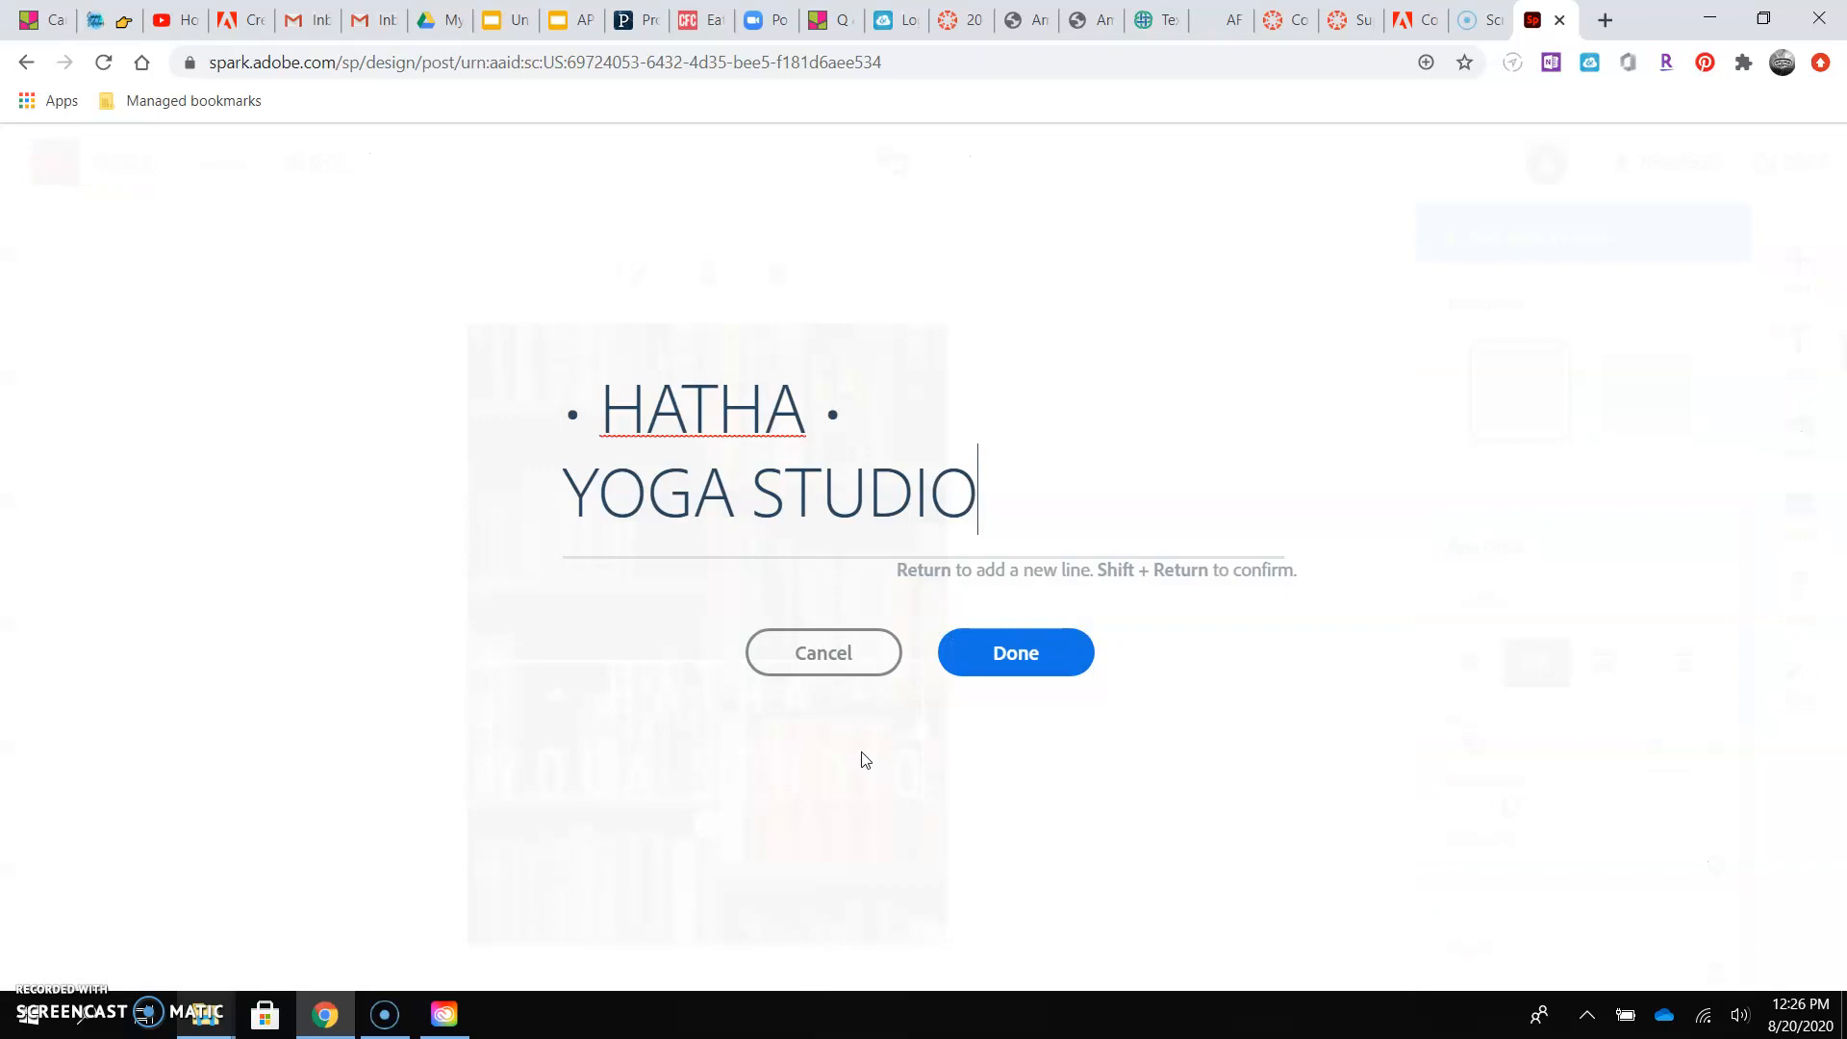
double_click(684, 426)
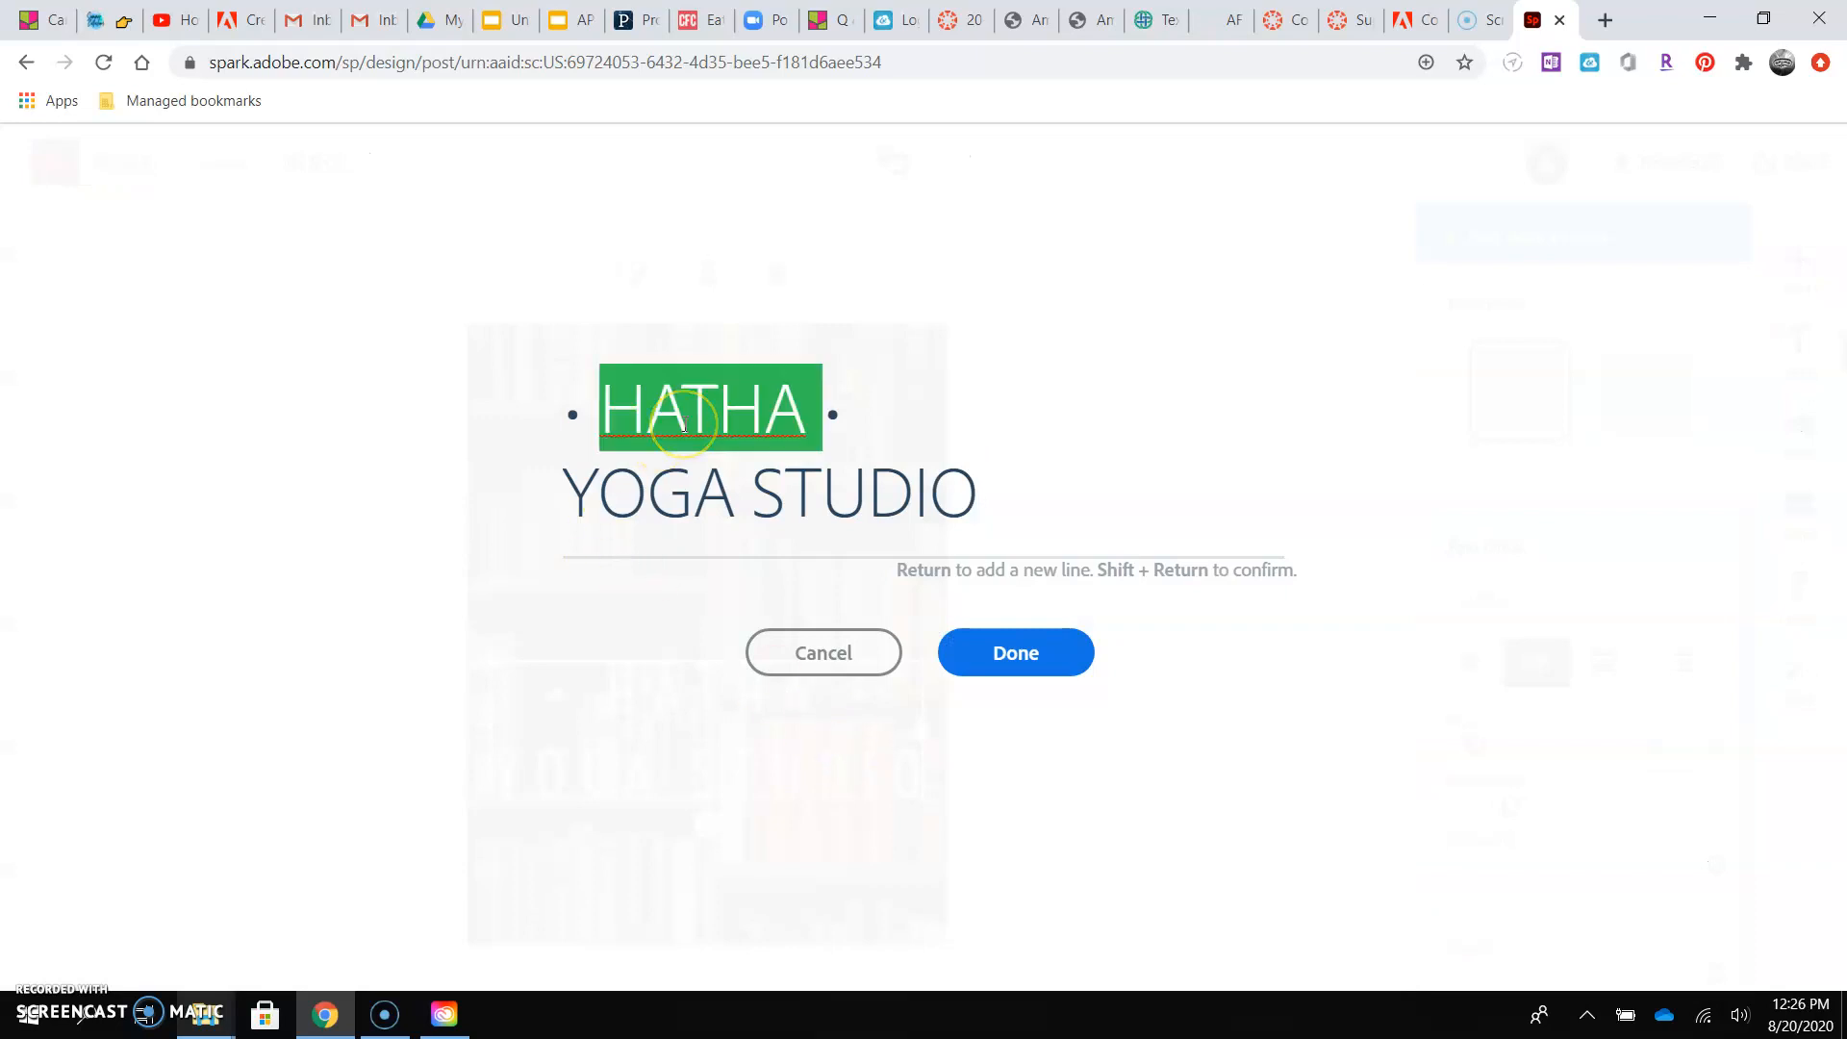
type("B")
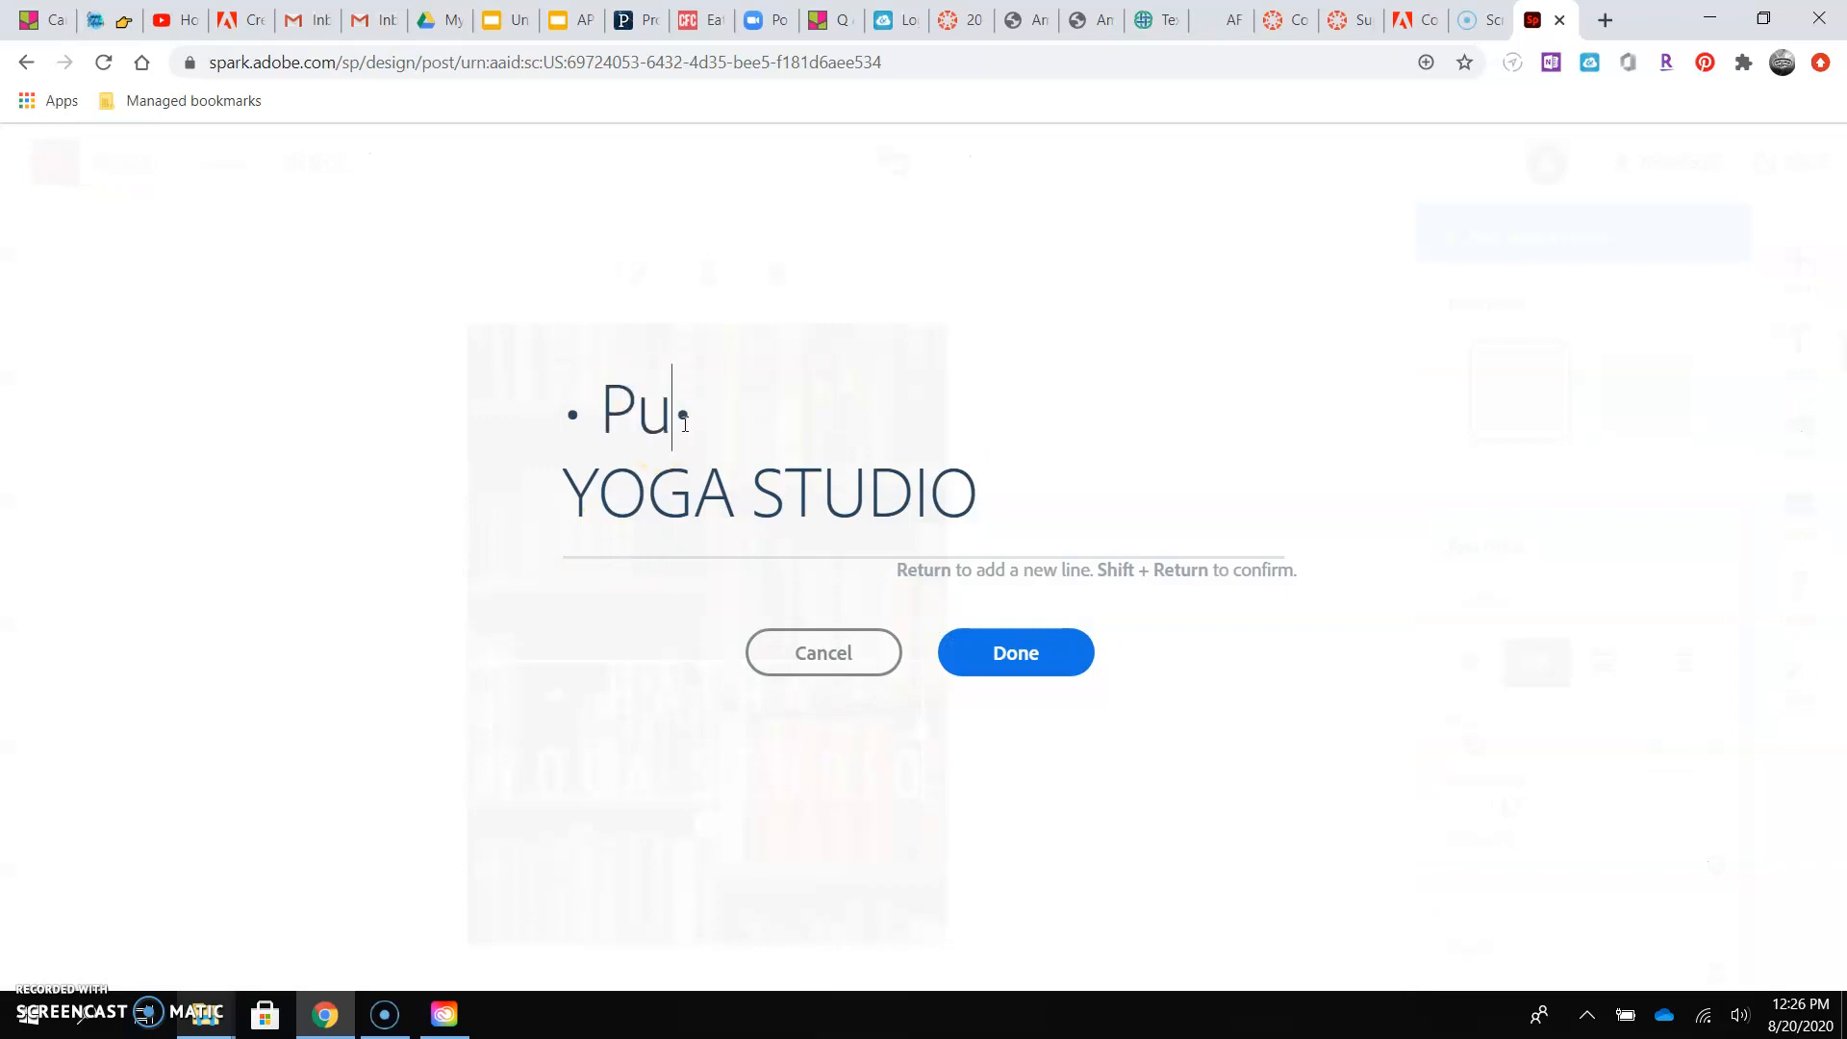
type("ublic Domain")
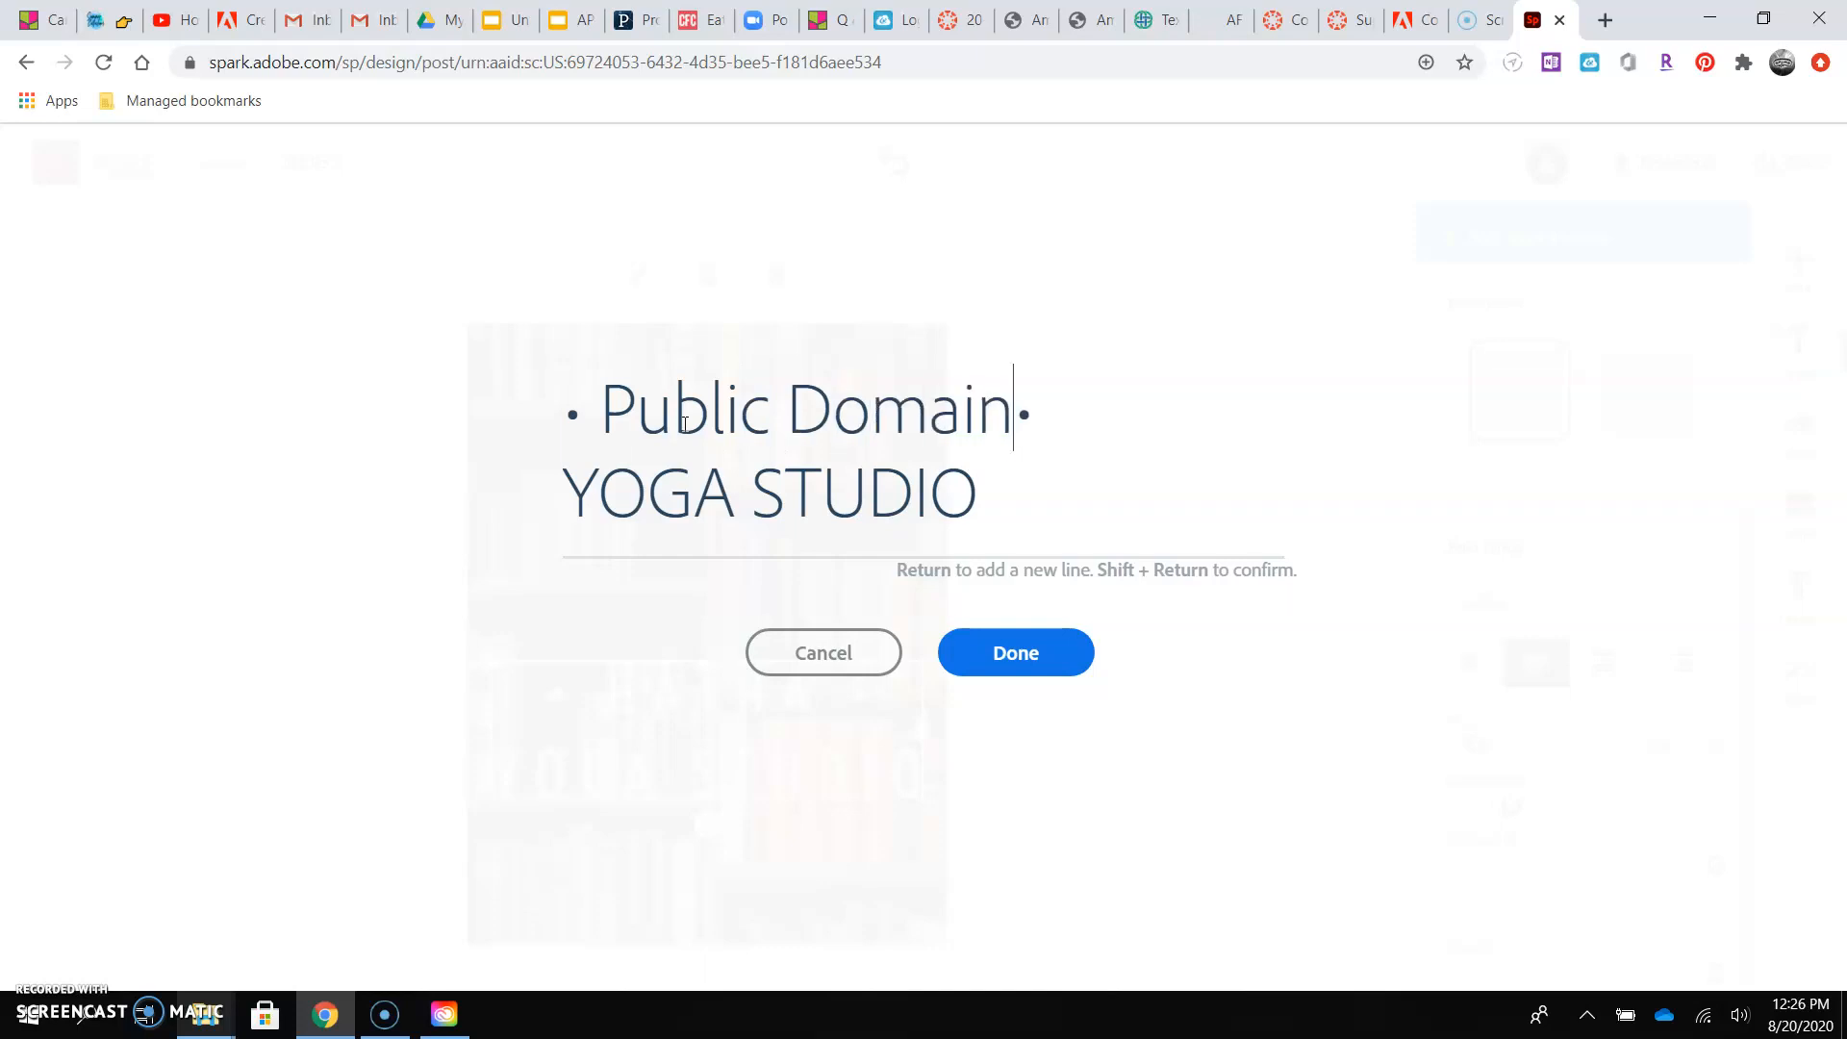
left_click_drag(1055, 507, 372, 536)
type("Explained")
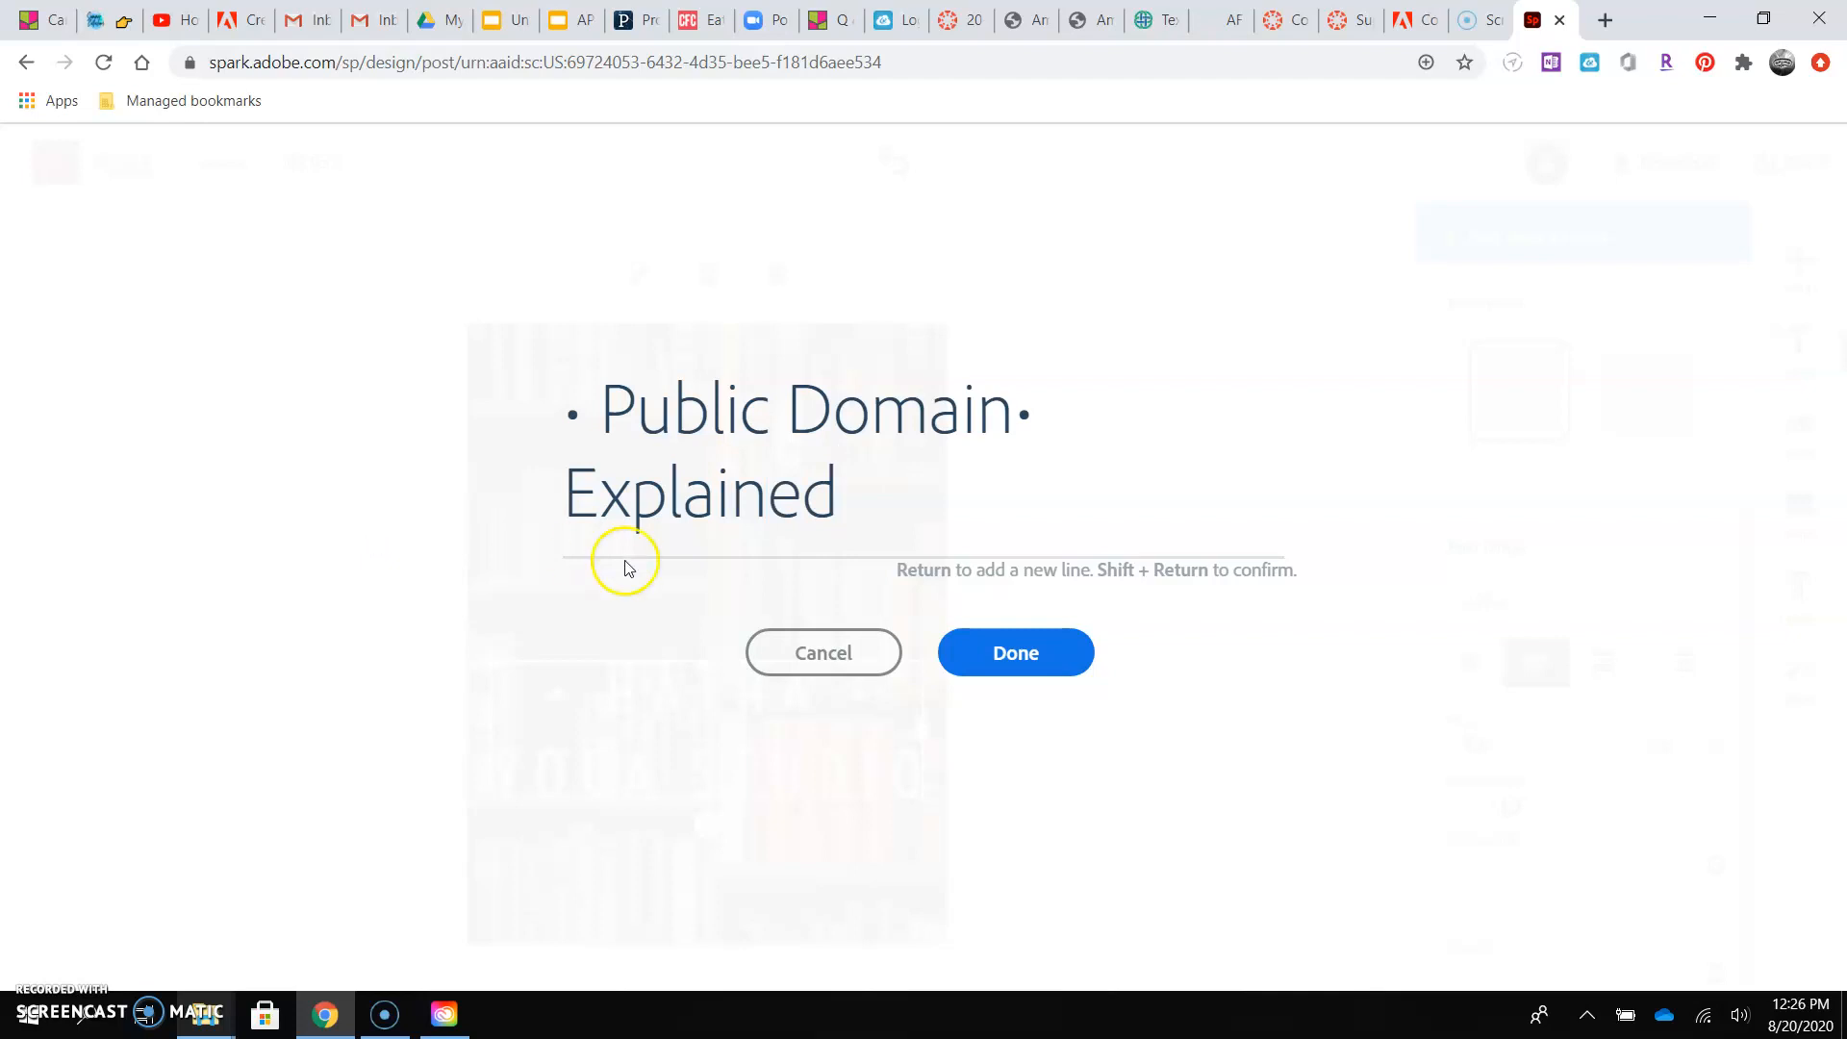
left_click(1018, 643)
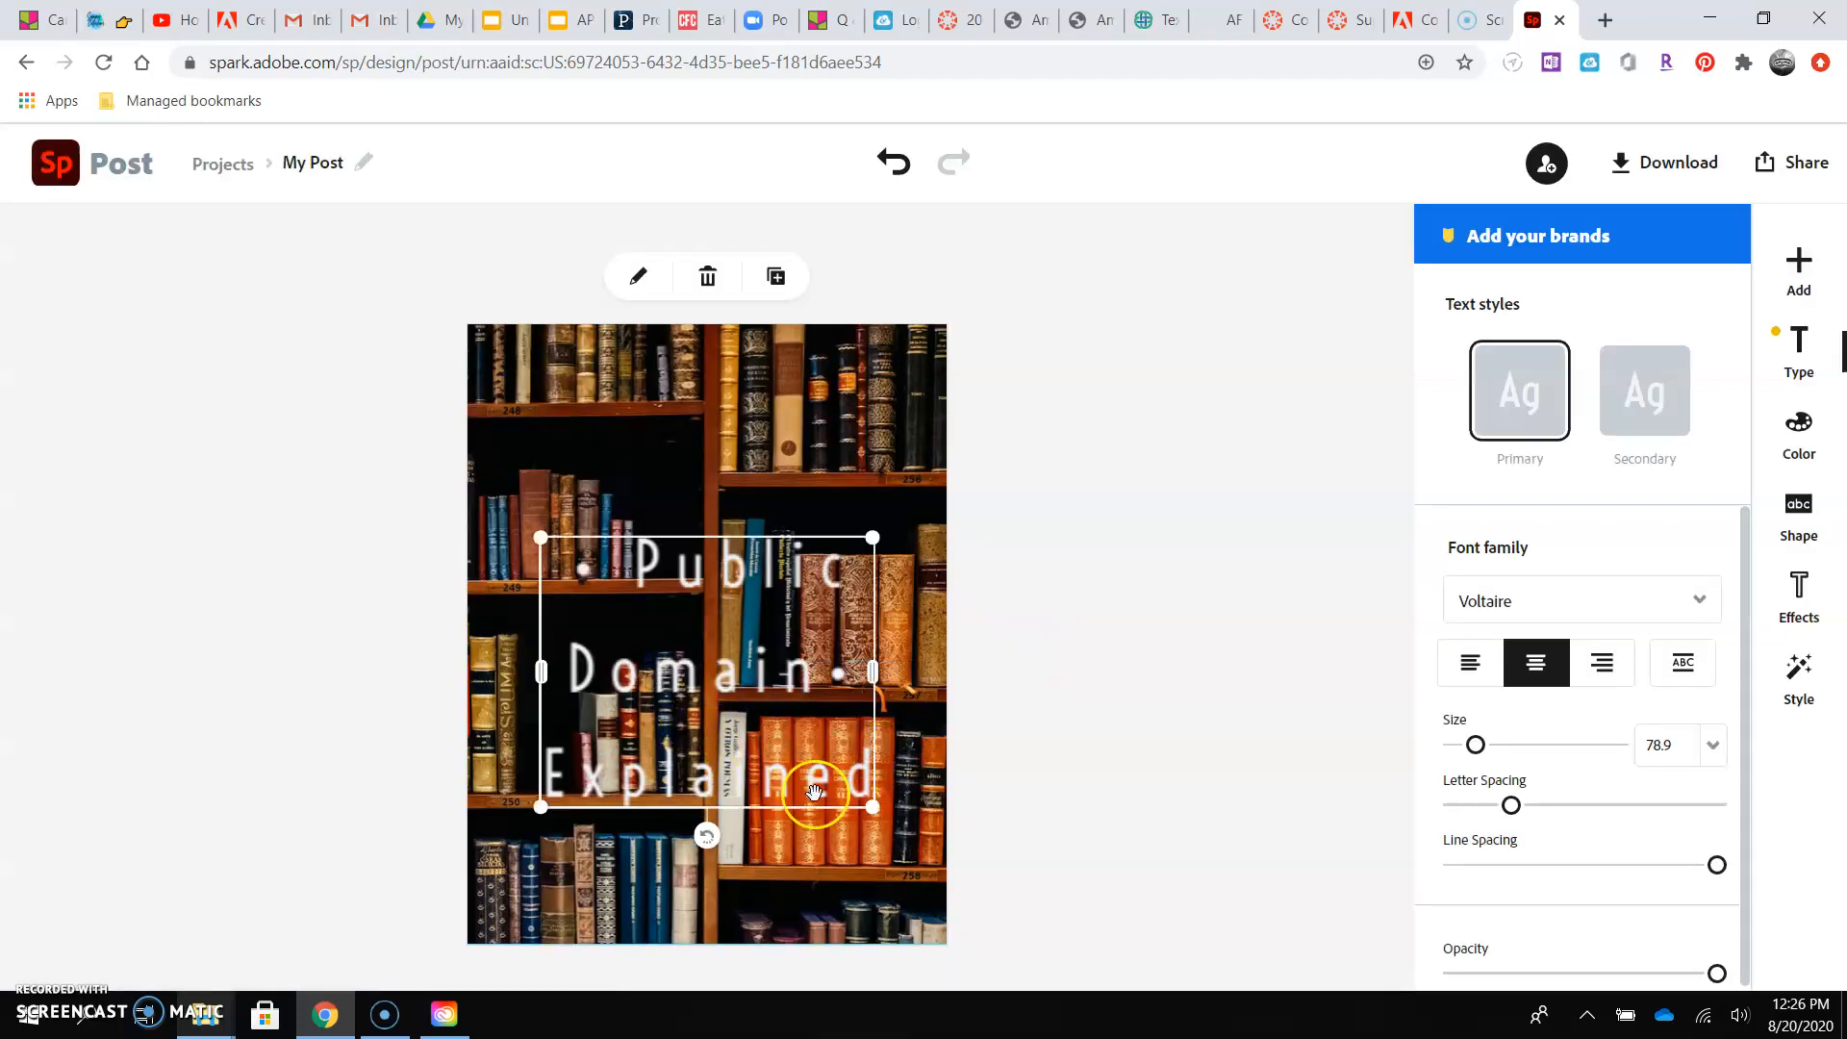
Move the title to the top of the flyer and widen its text box to nearly the flyer's full width.
left_click_drag(749, 728, 717, 575)
left_click_drag(820, 471, 926, 470)
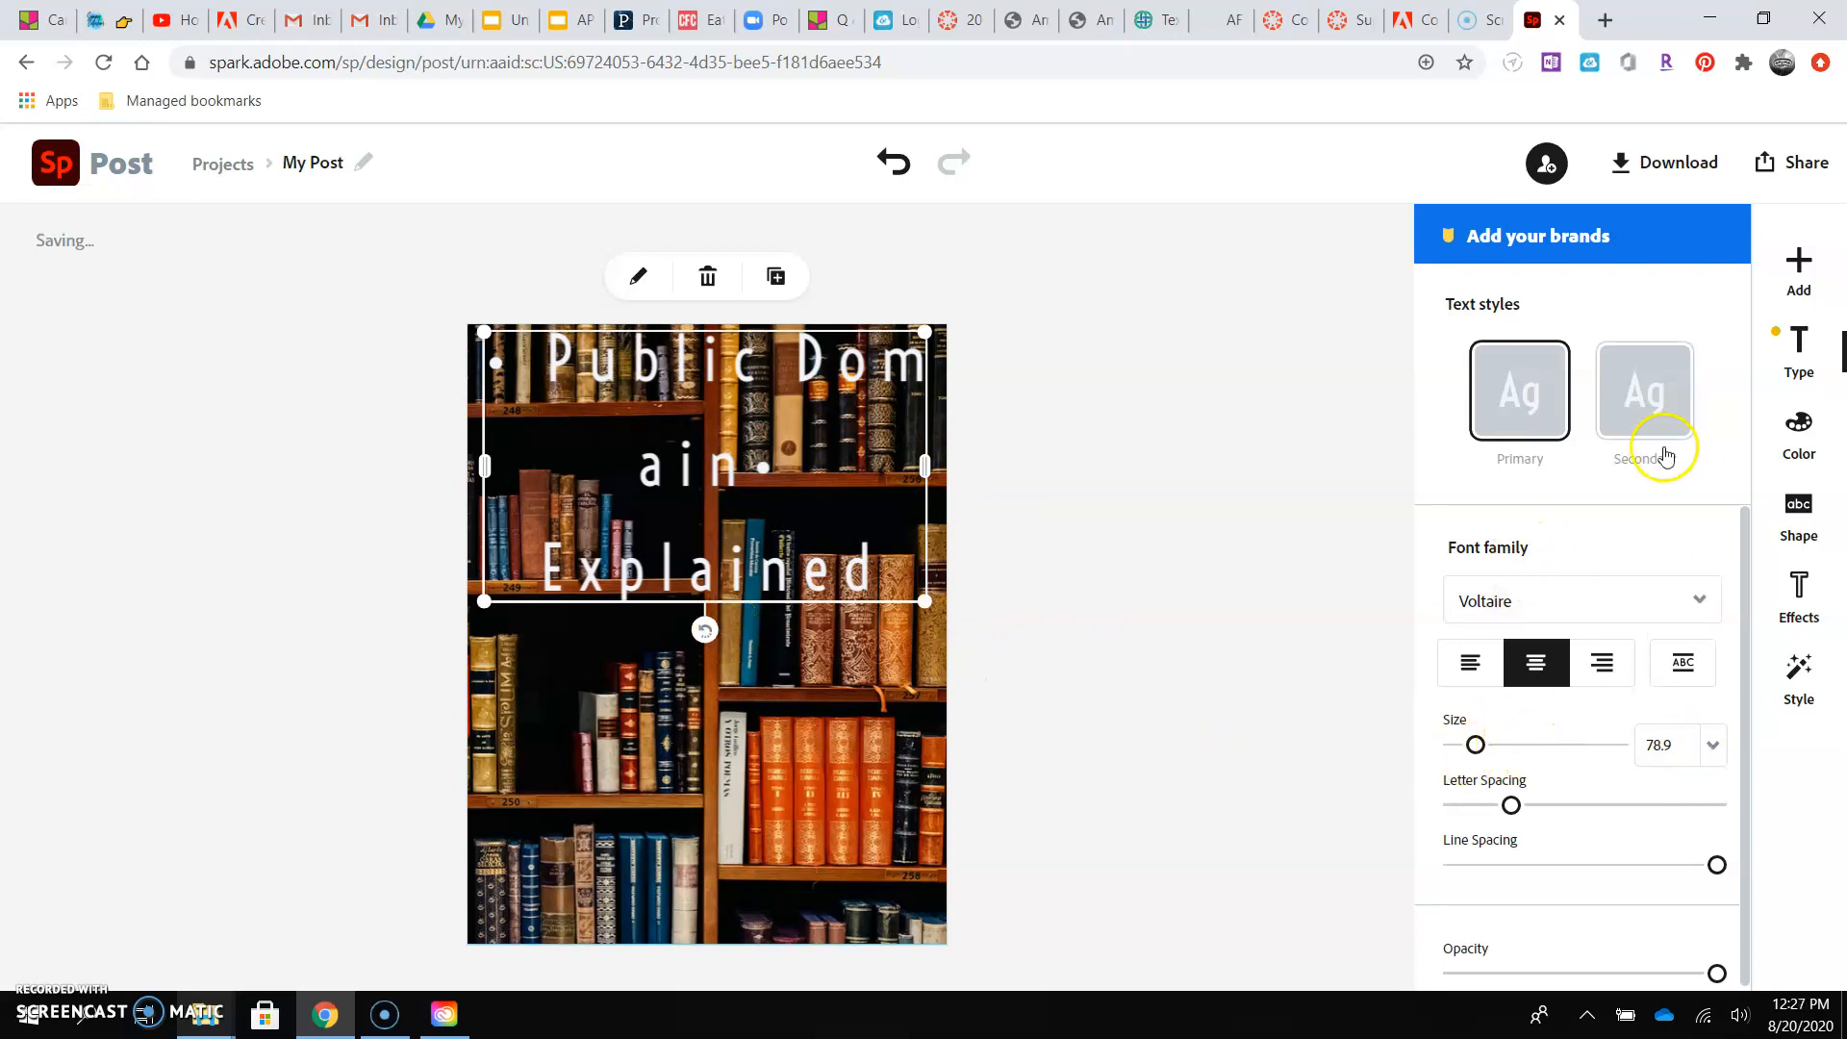
left_click(1564, 593)
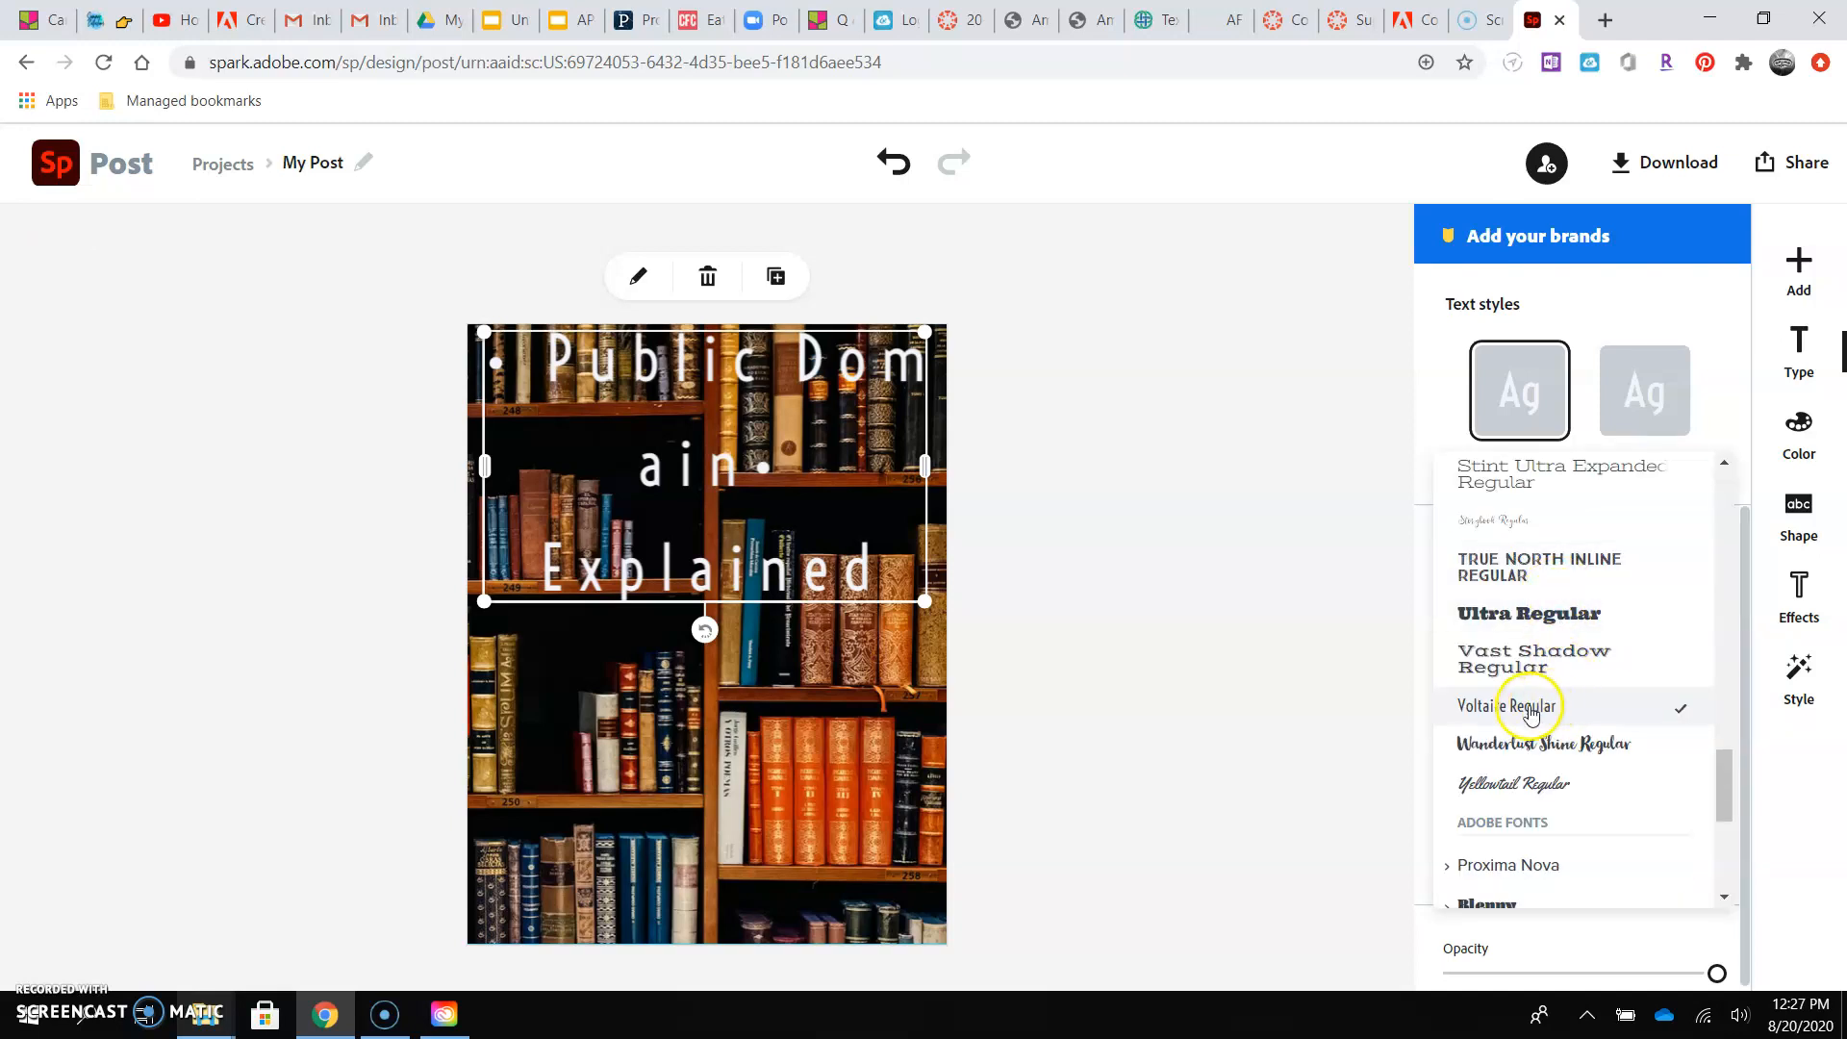
left_click(1341, 709)
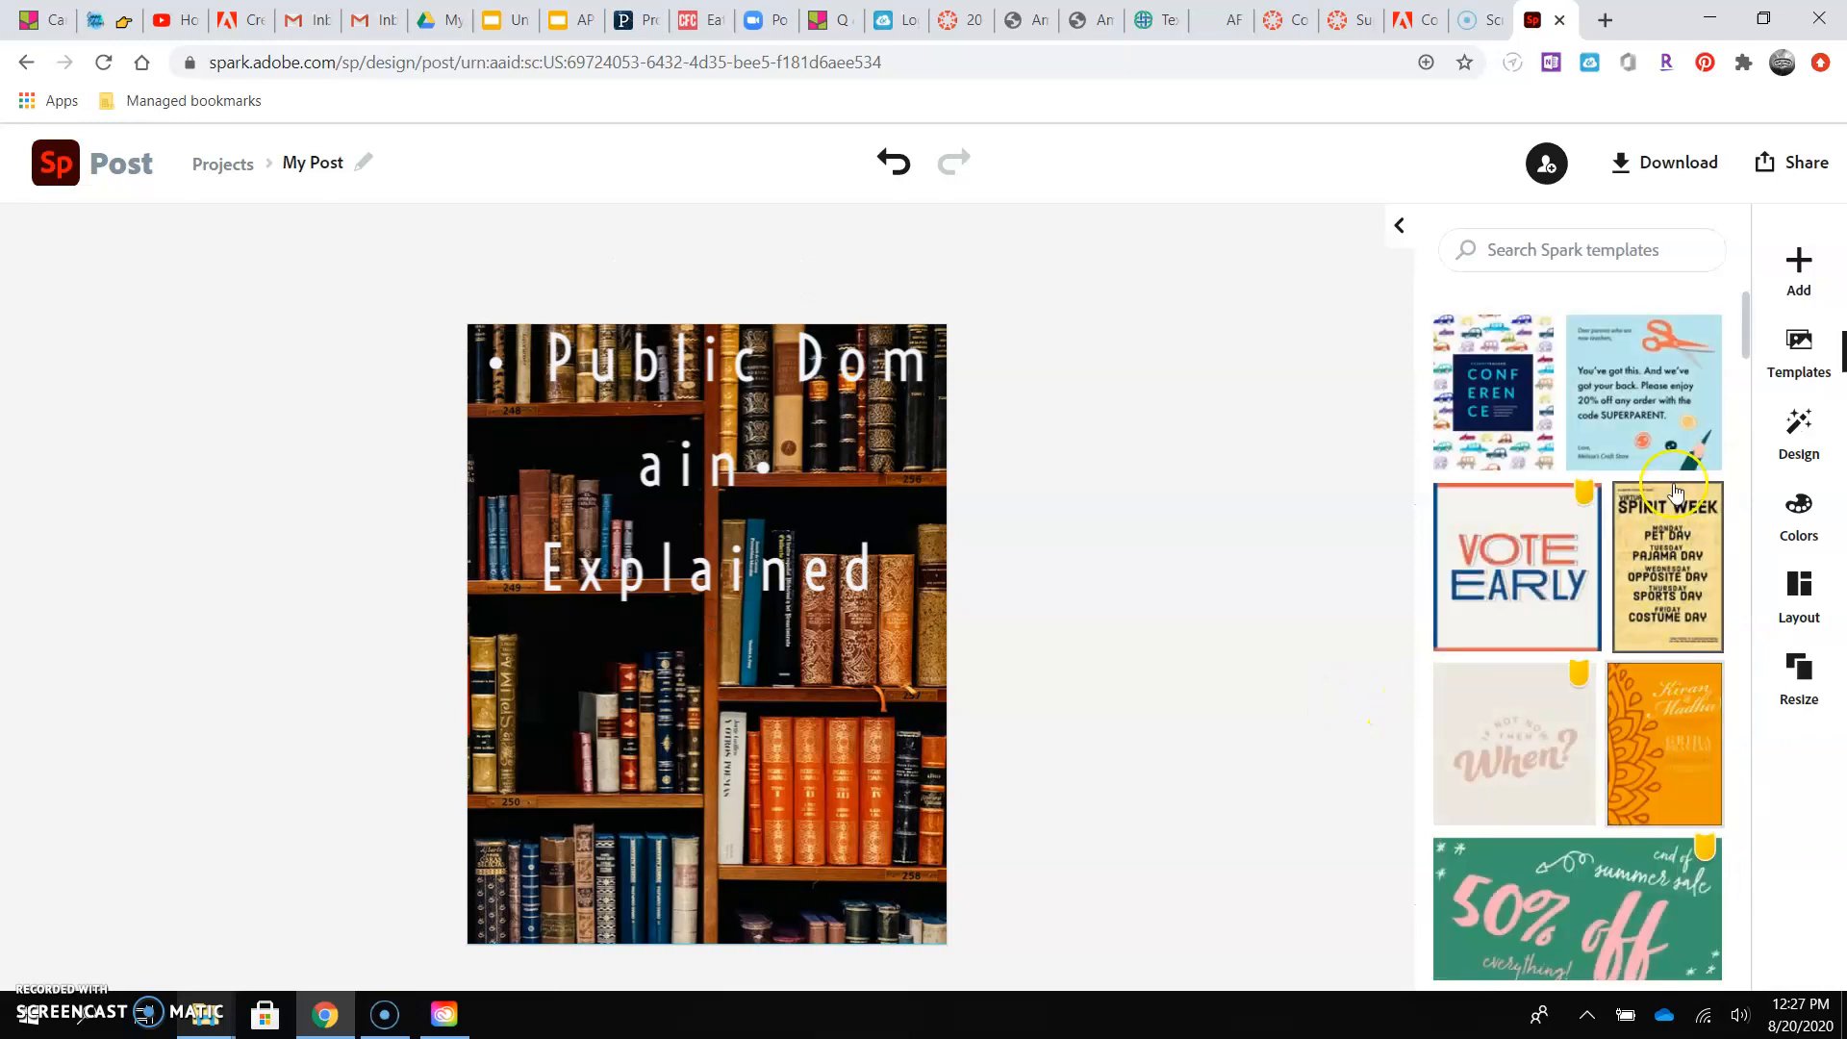
left_click(739, 361)
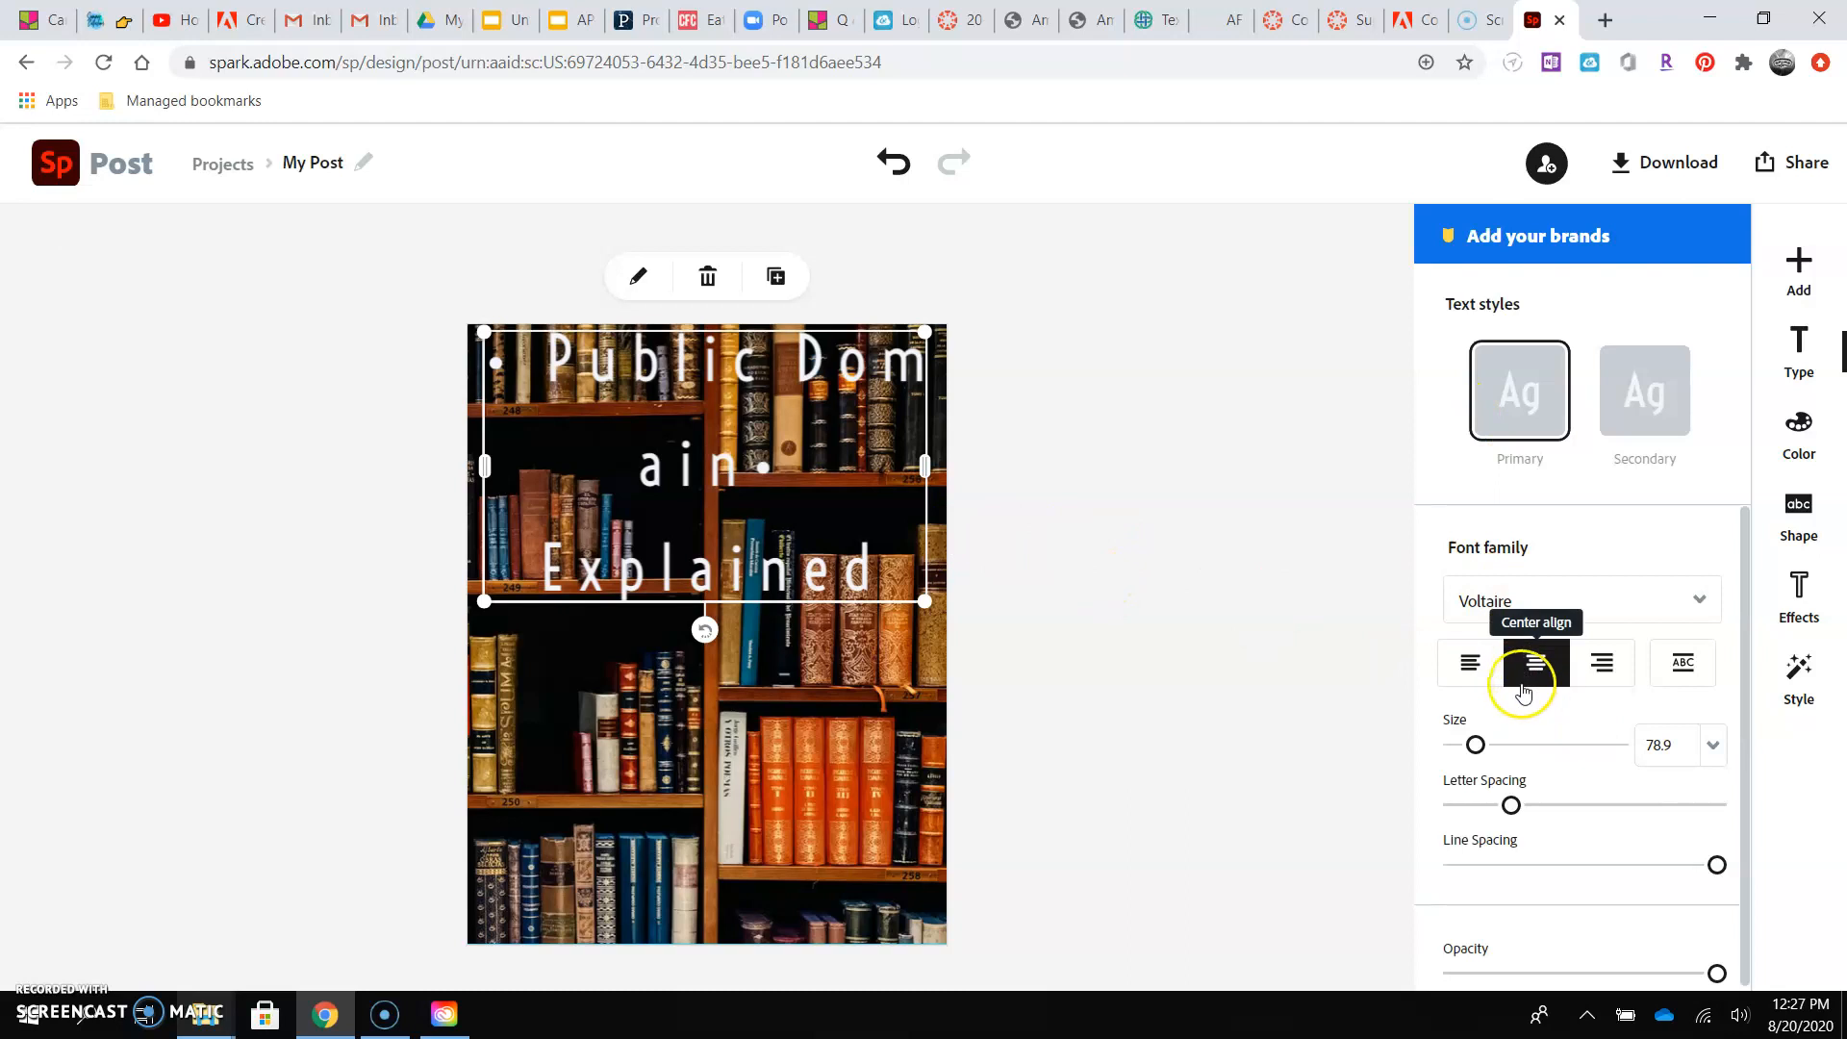
Try a title size of 79 and stretch its text box wider, past the flyer's right edge.
left_click(1477, 747)
left_click_drag(1475, 748, 1478, 751)
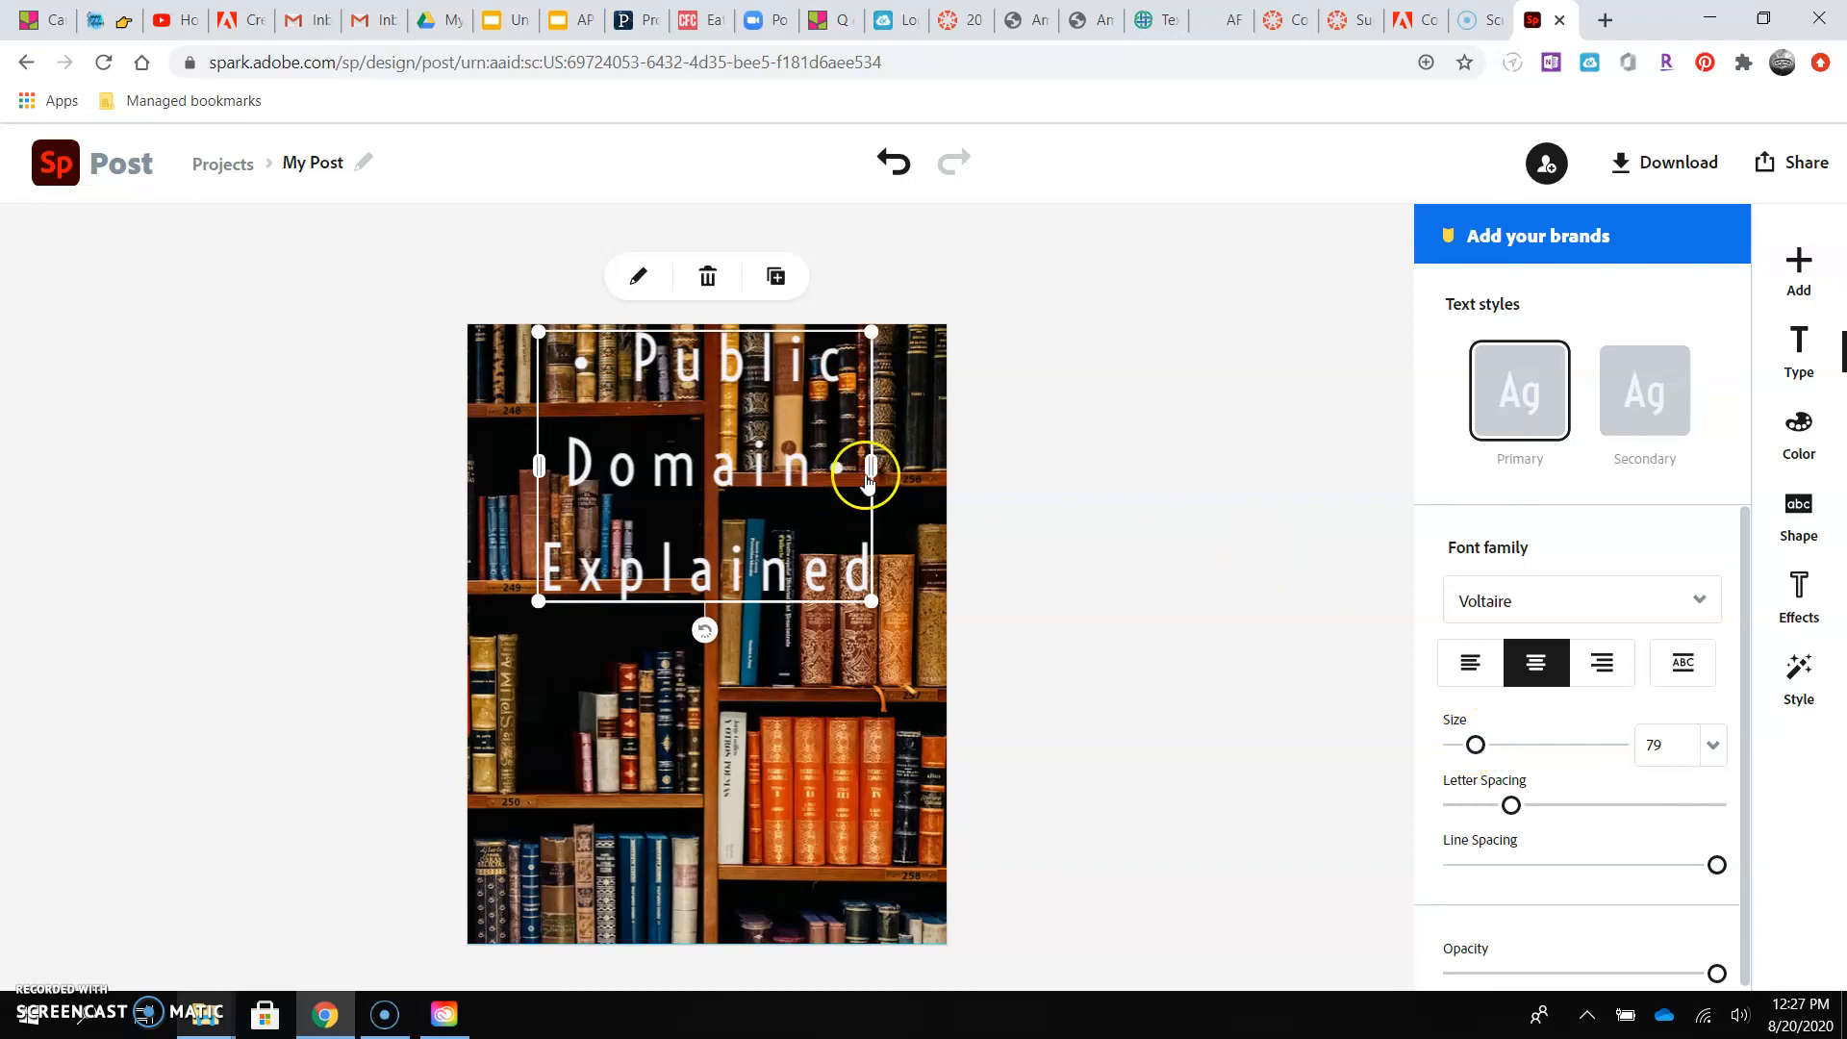
left_click_drag(872, 467, 1022, 470)
left_click_drag(537, 465, 479, 466)
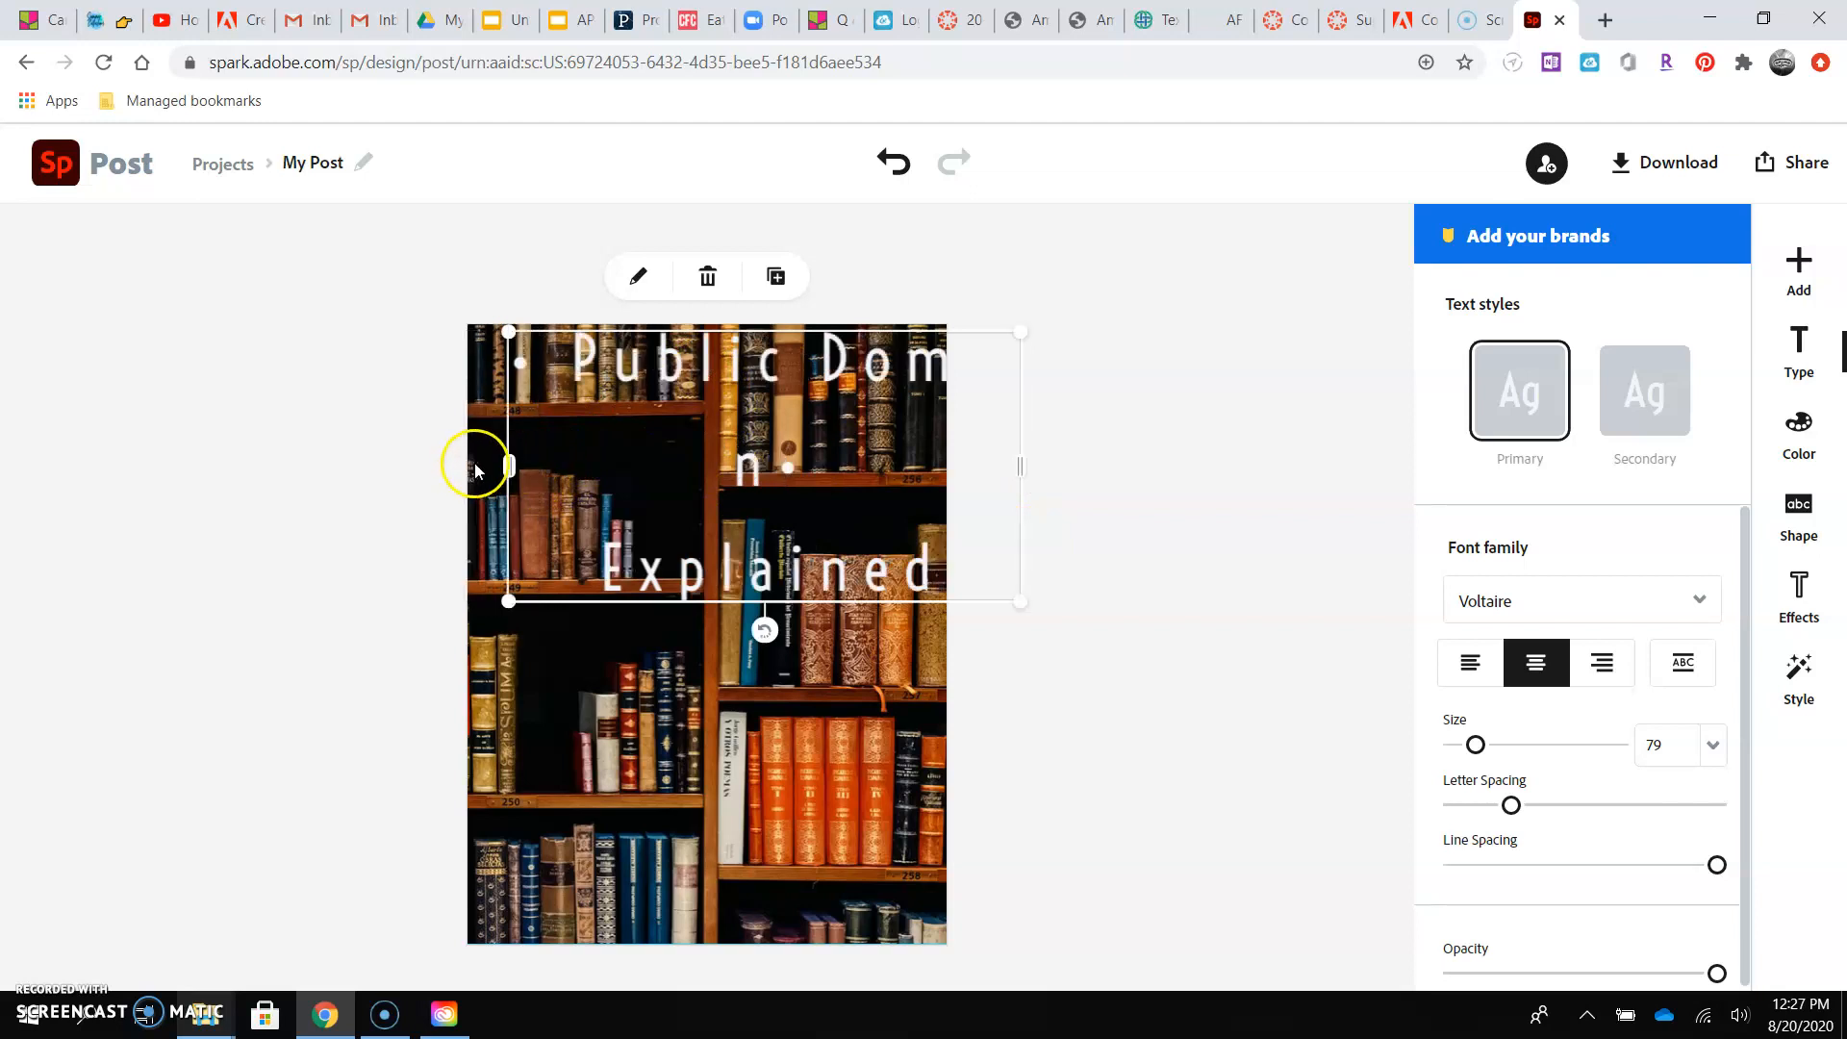
Set the title's size to 65 and fit it across the top with "Public Domain" on one line.
left_click(1664, 750)
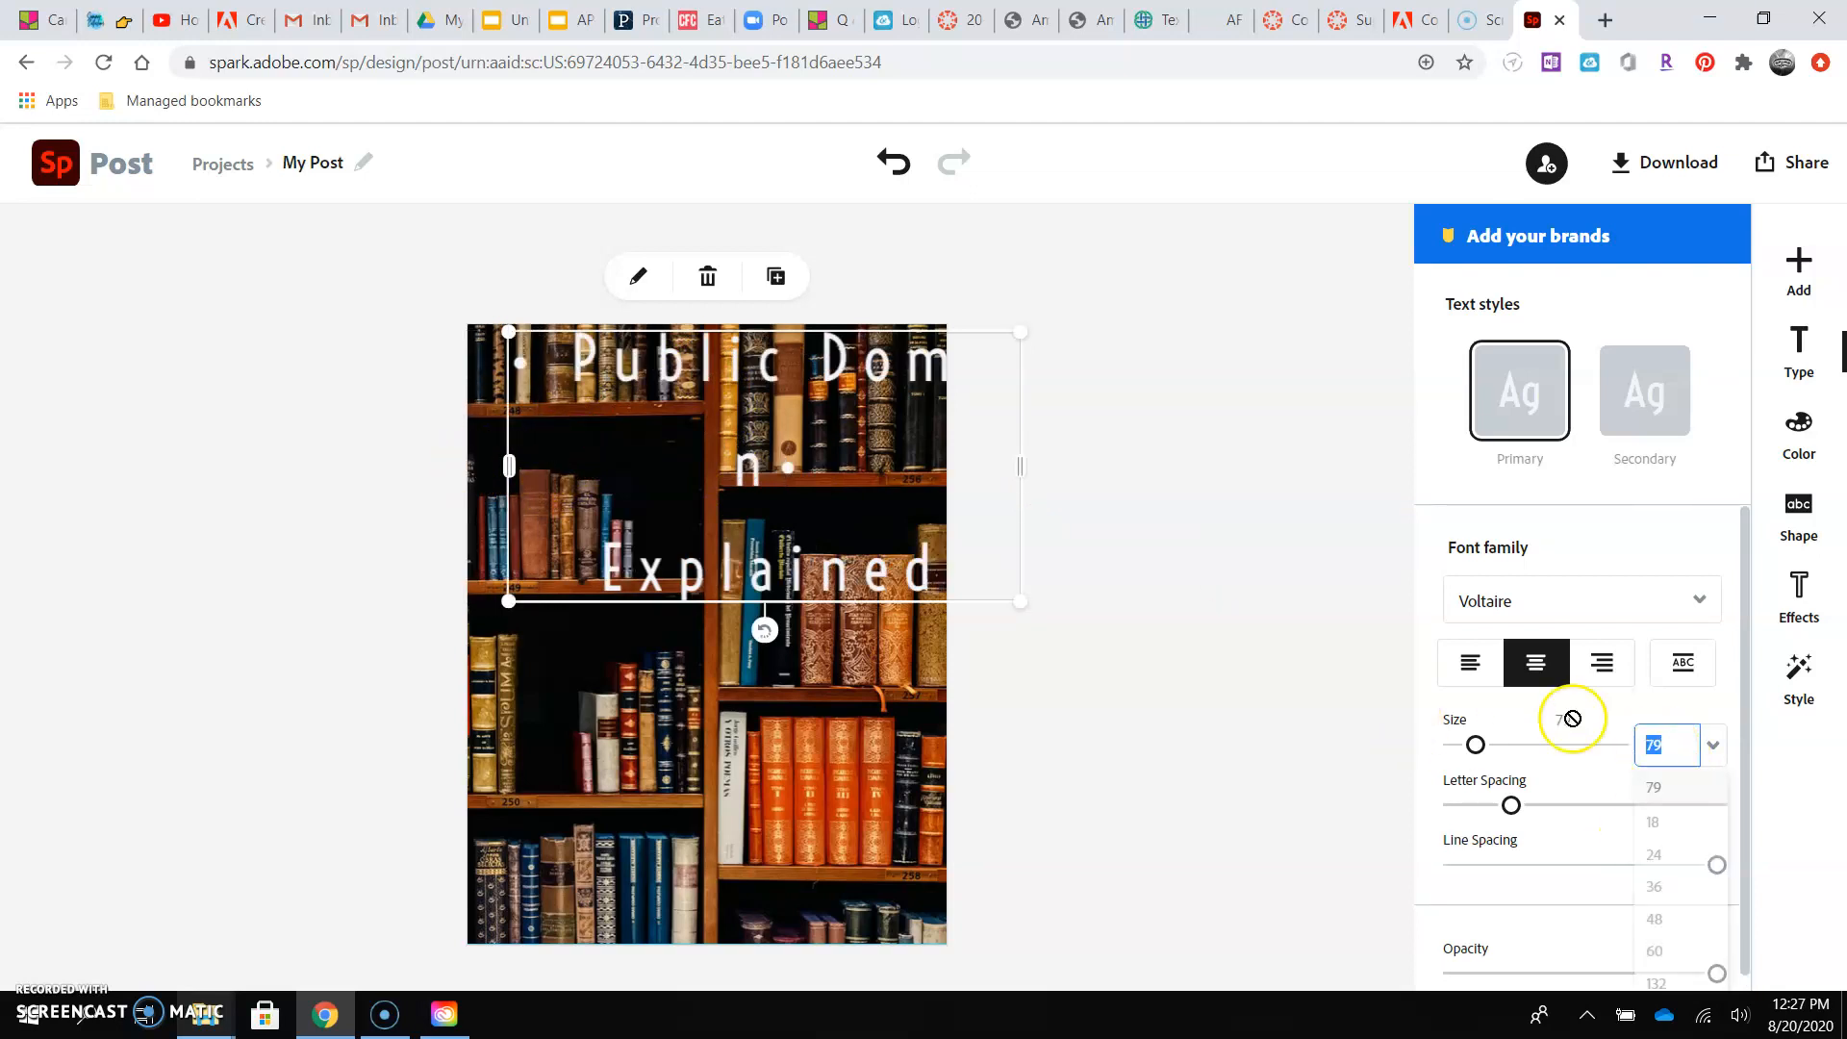
type("65")
key("Return")
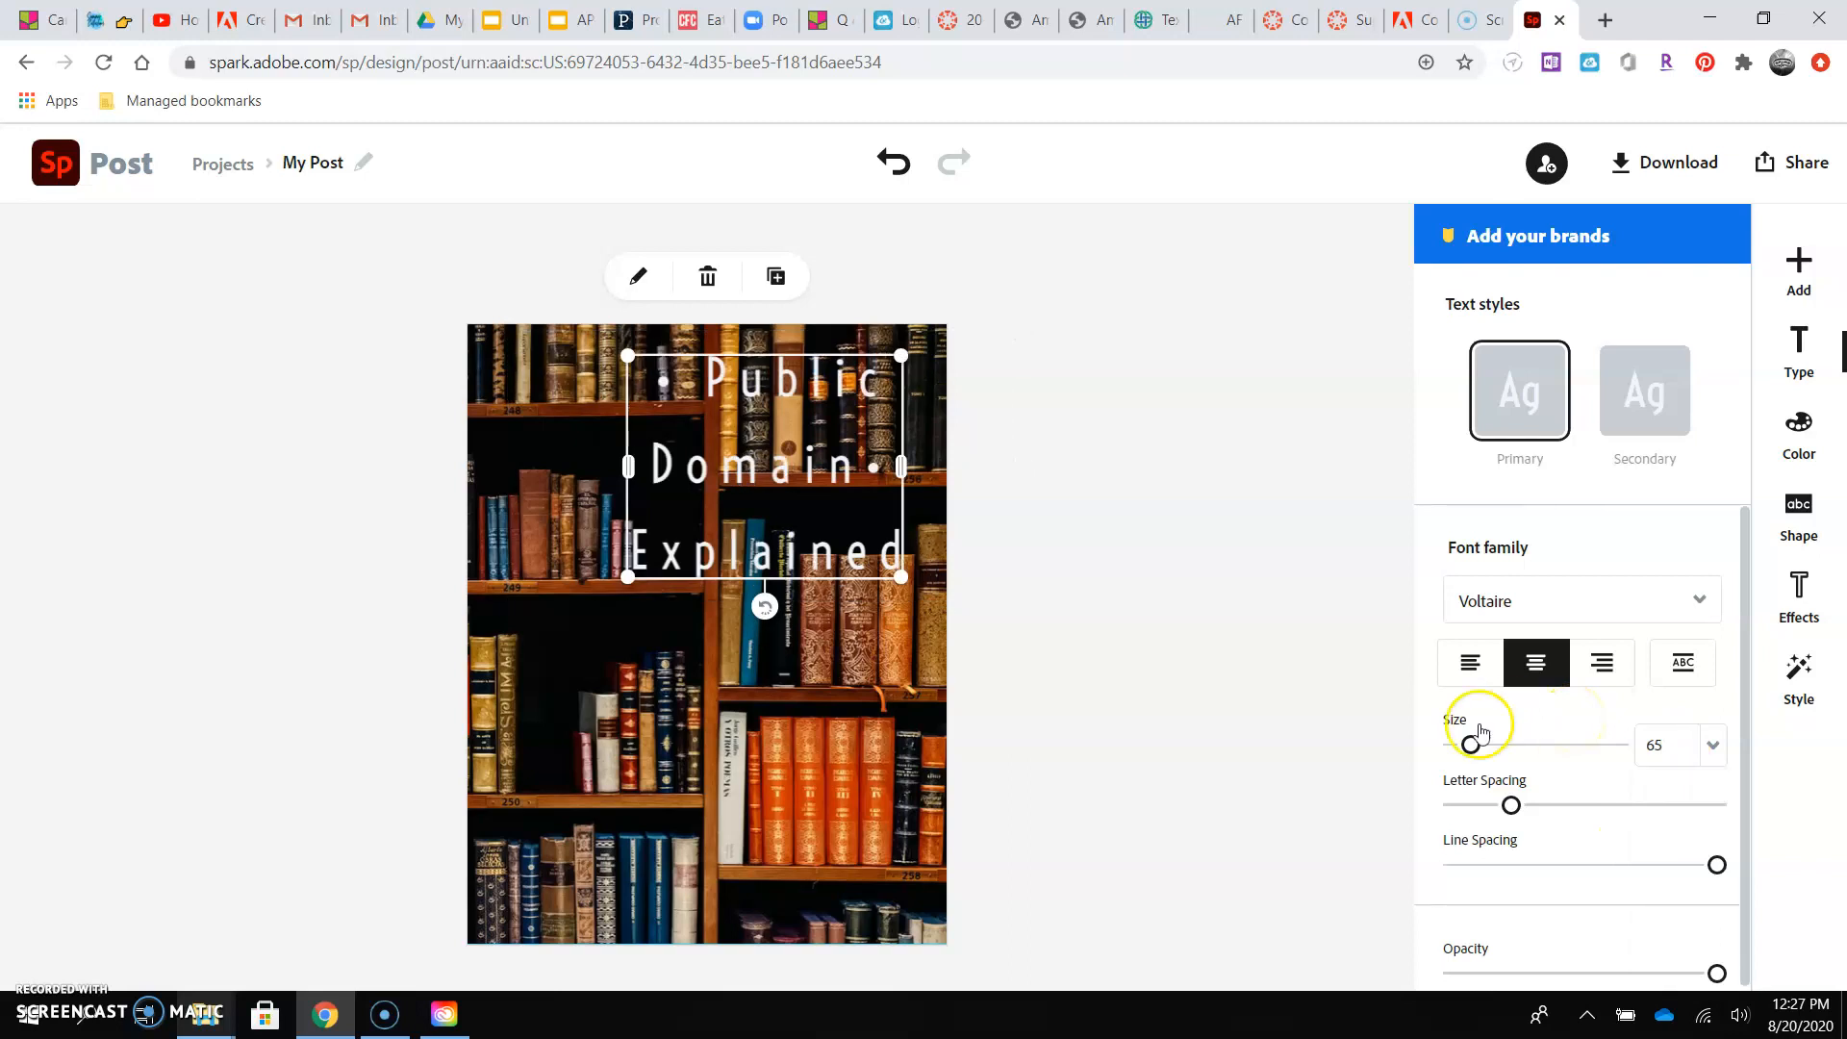
left_click_drag(812, 445, 972, 417)
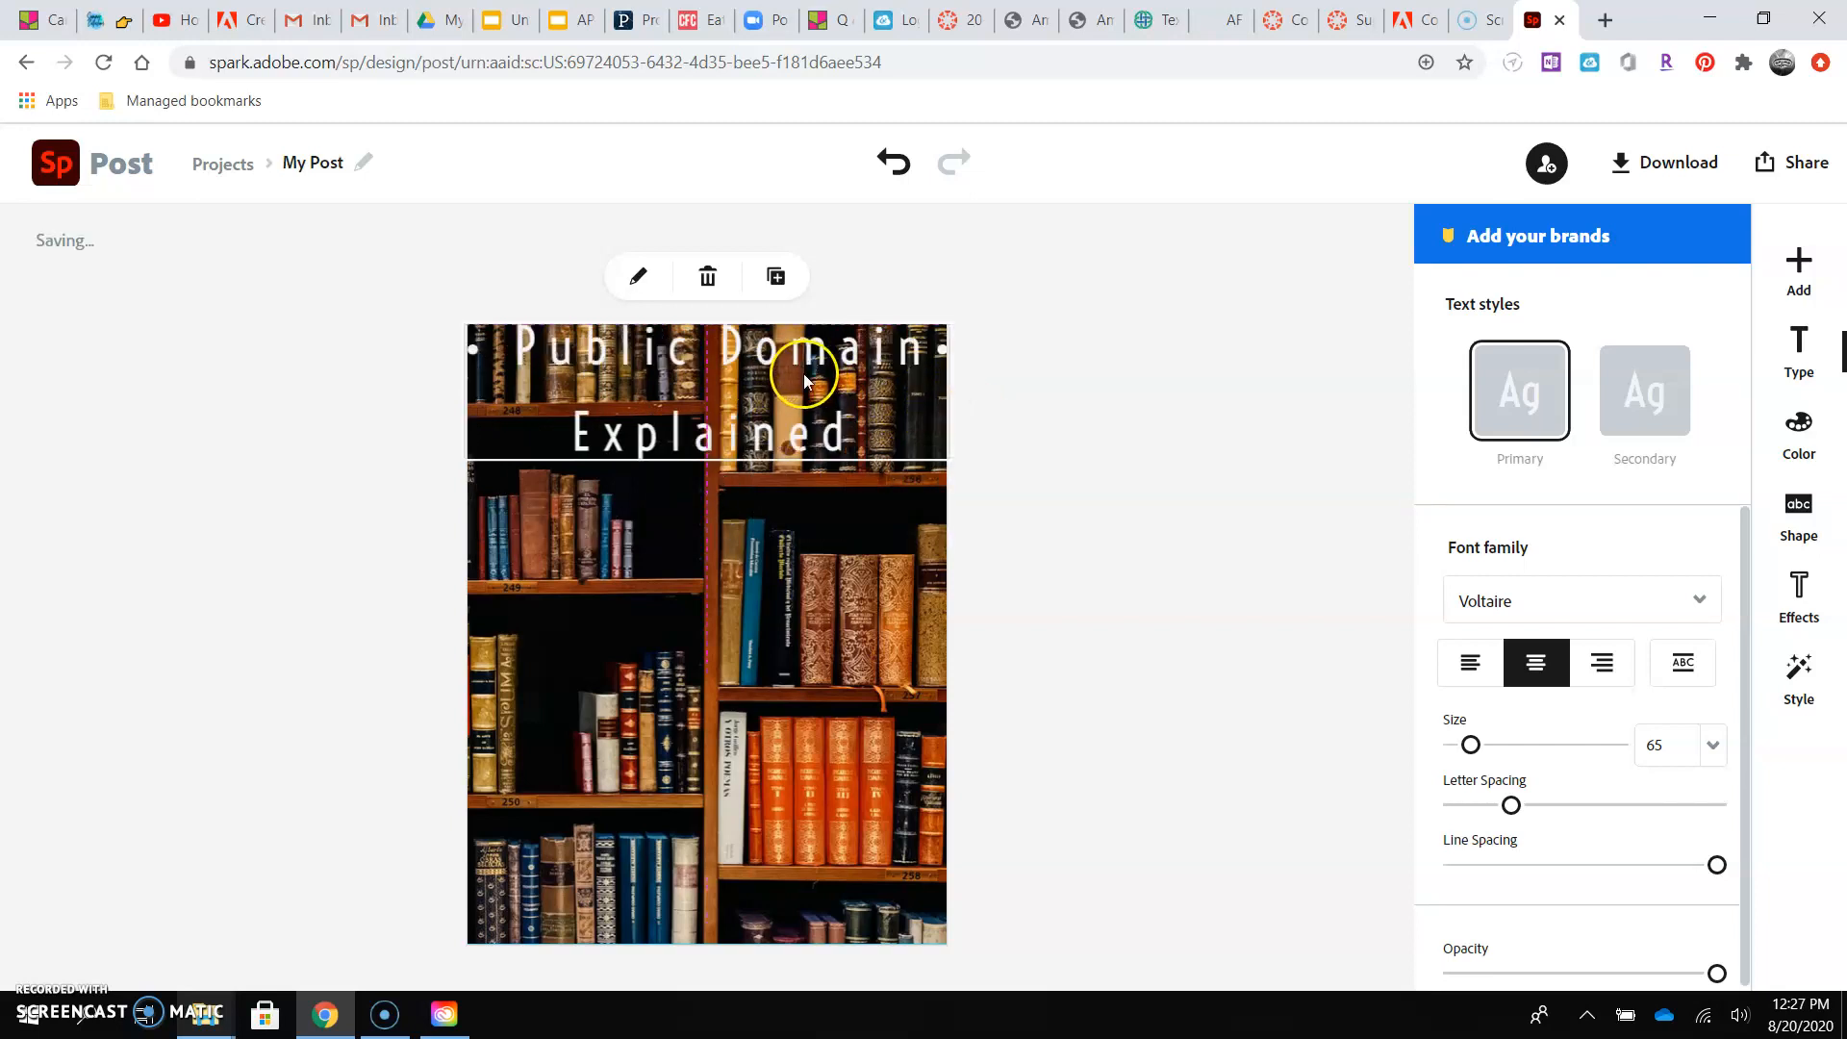
Set the title's size to 62 and tighten its letter and line spacing so the two lines sit close together.
left_click(1660, 745)
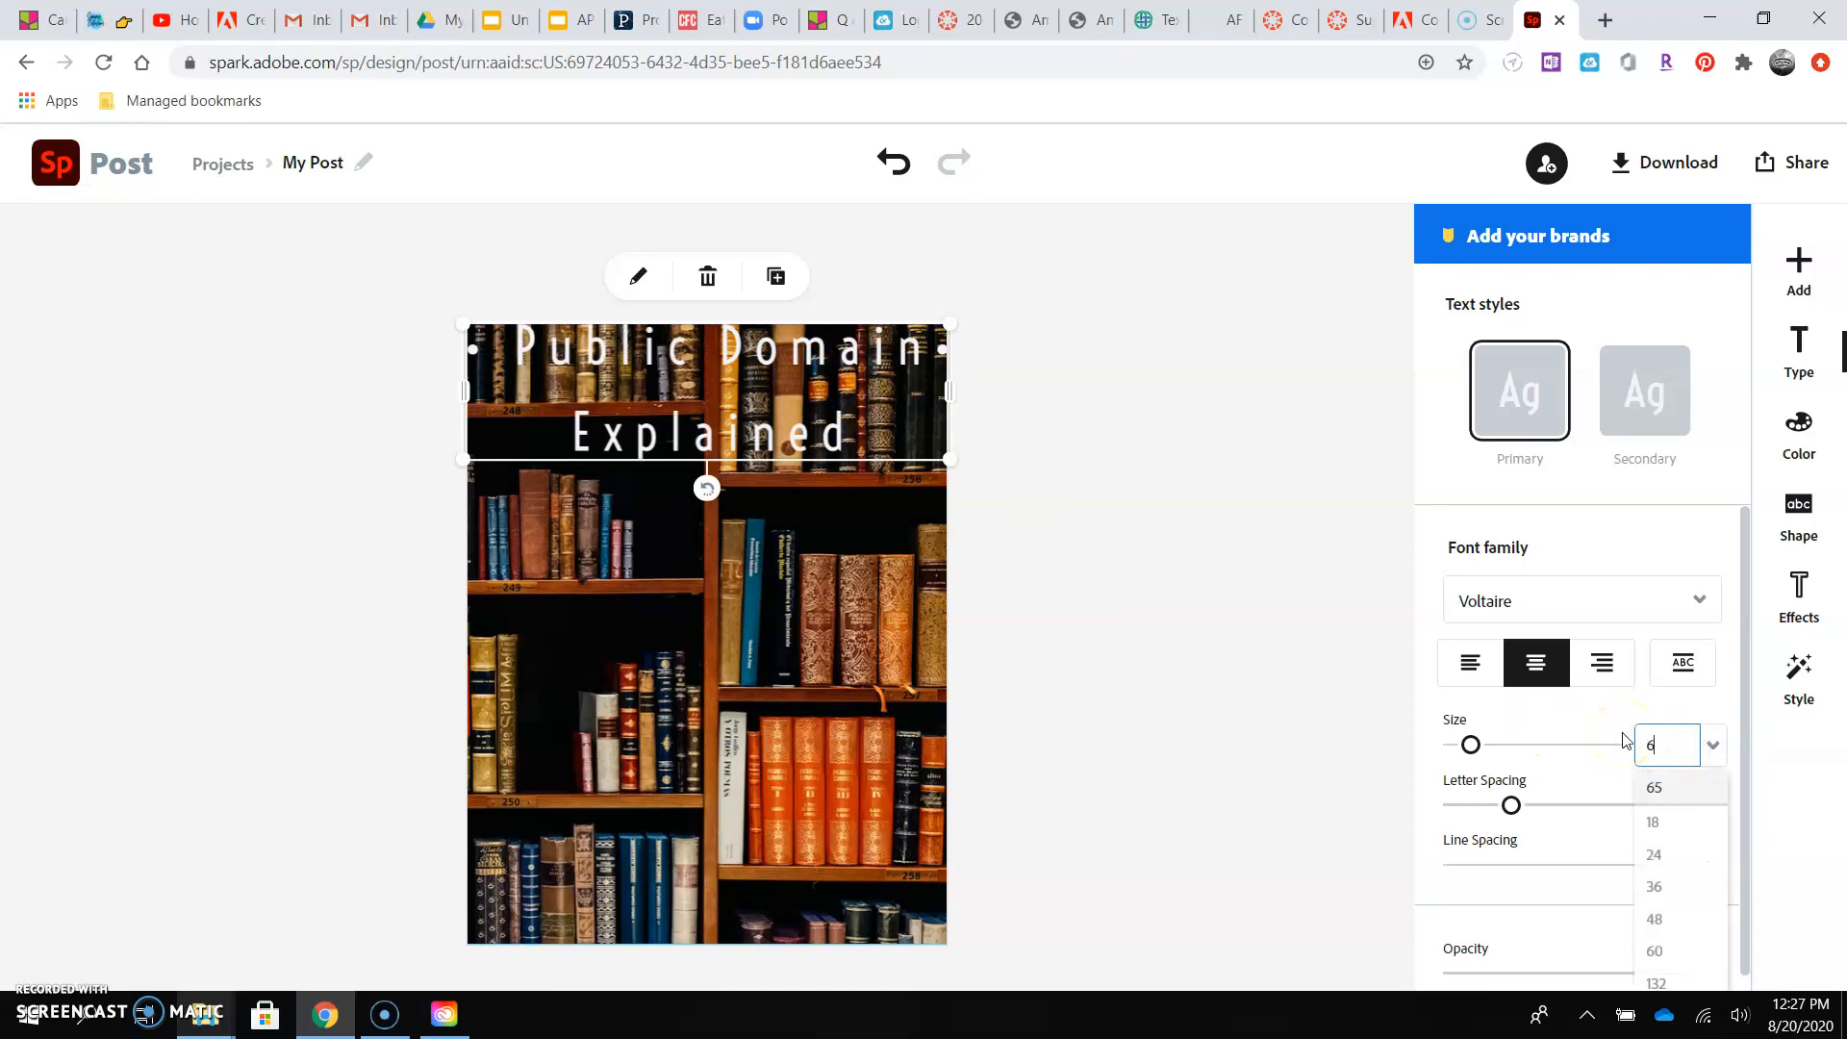
key("Return")
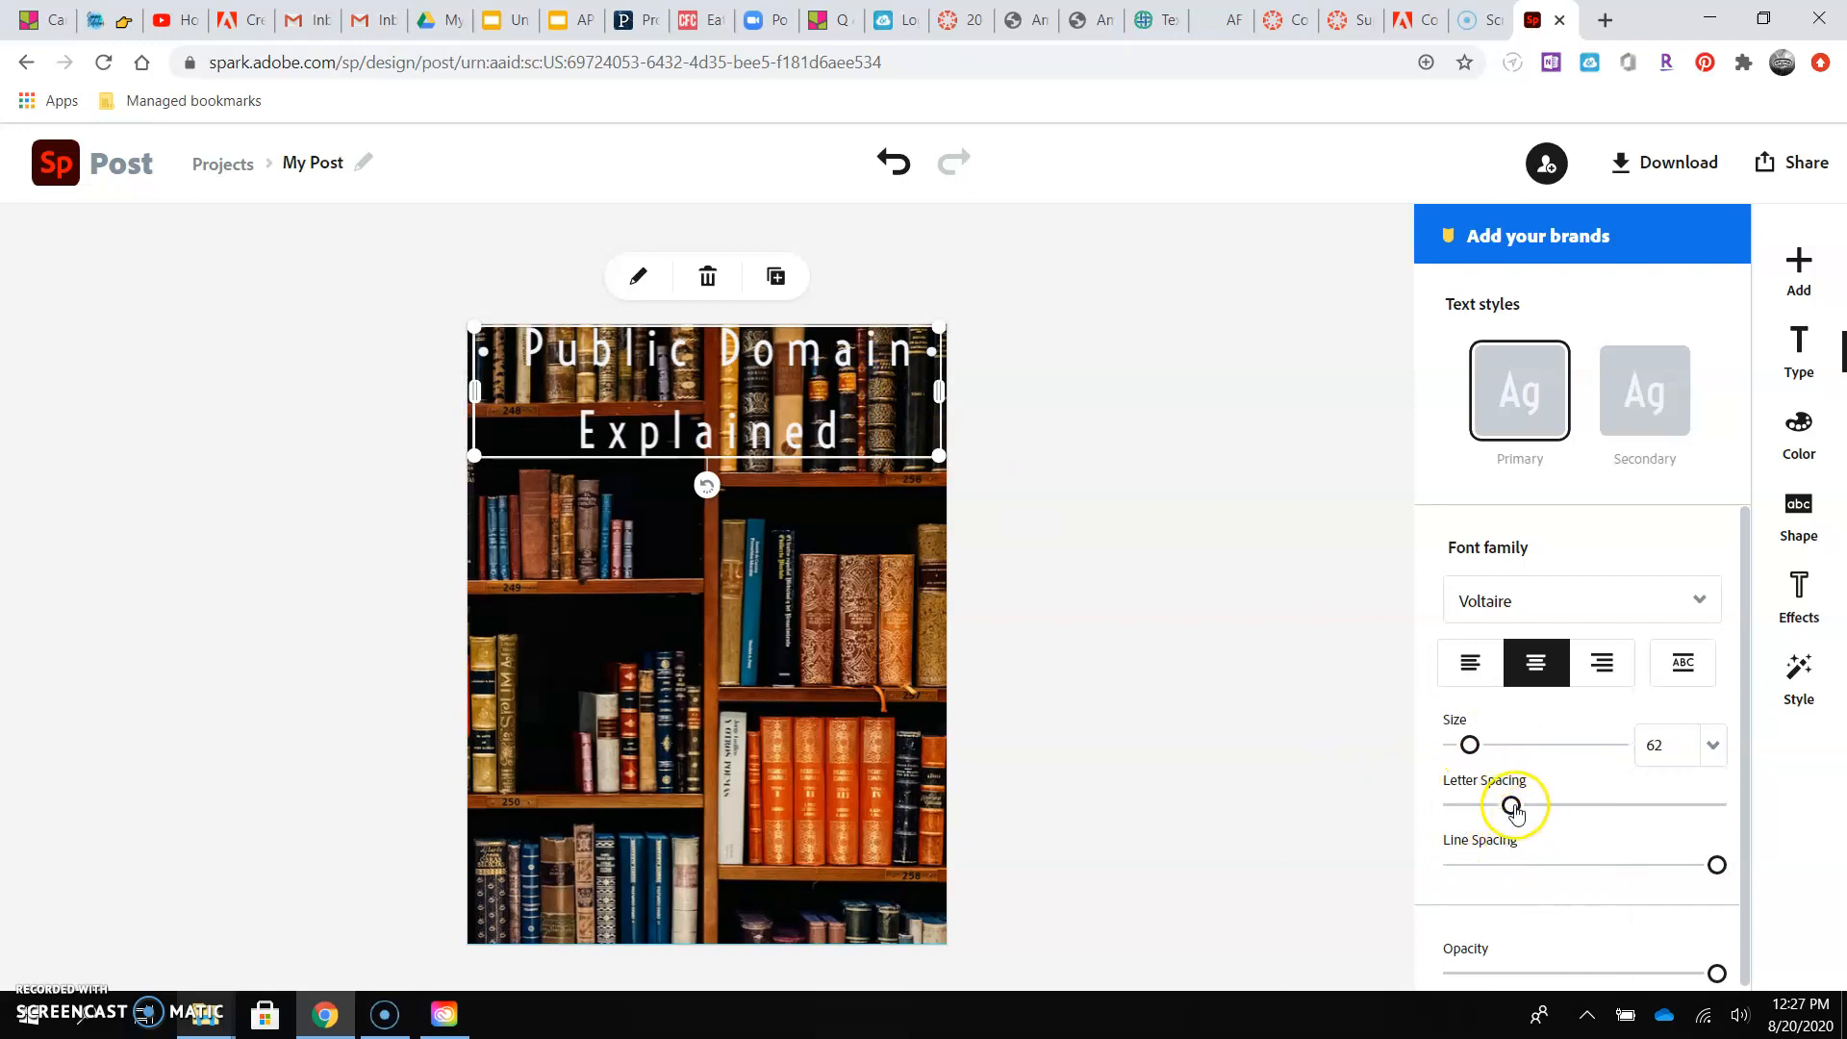
mouse_move(1512, 813)
left_mouse_down()
mouse_move(1472, 820)
mouse_move(1510, 821)
left_mouse_up()
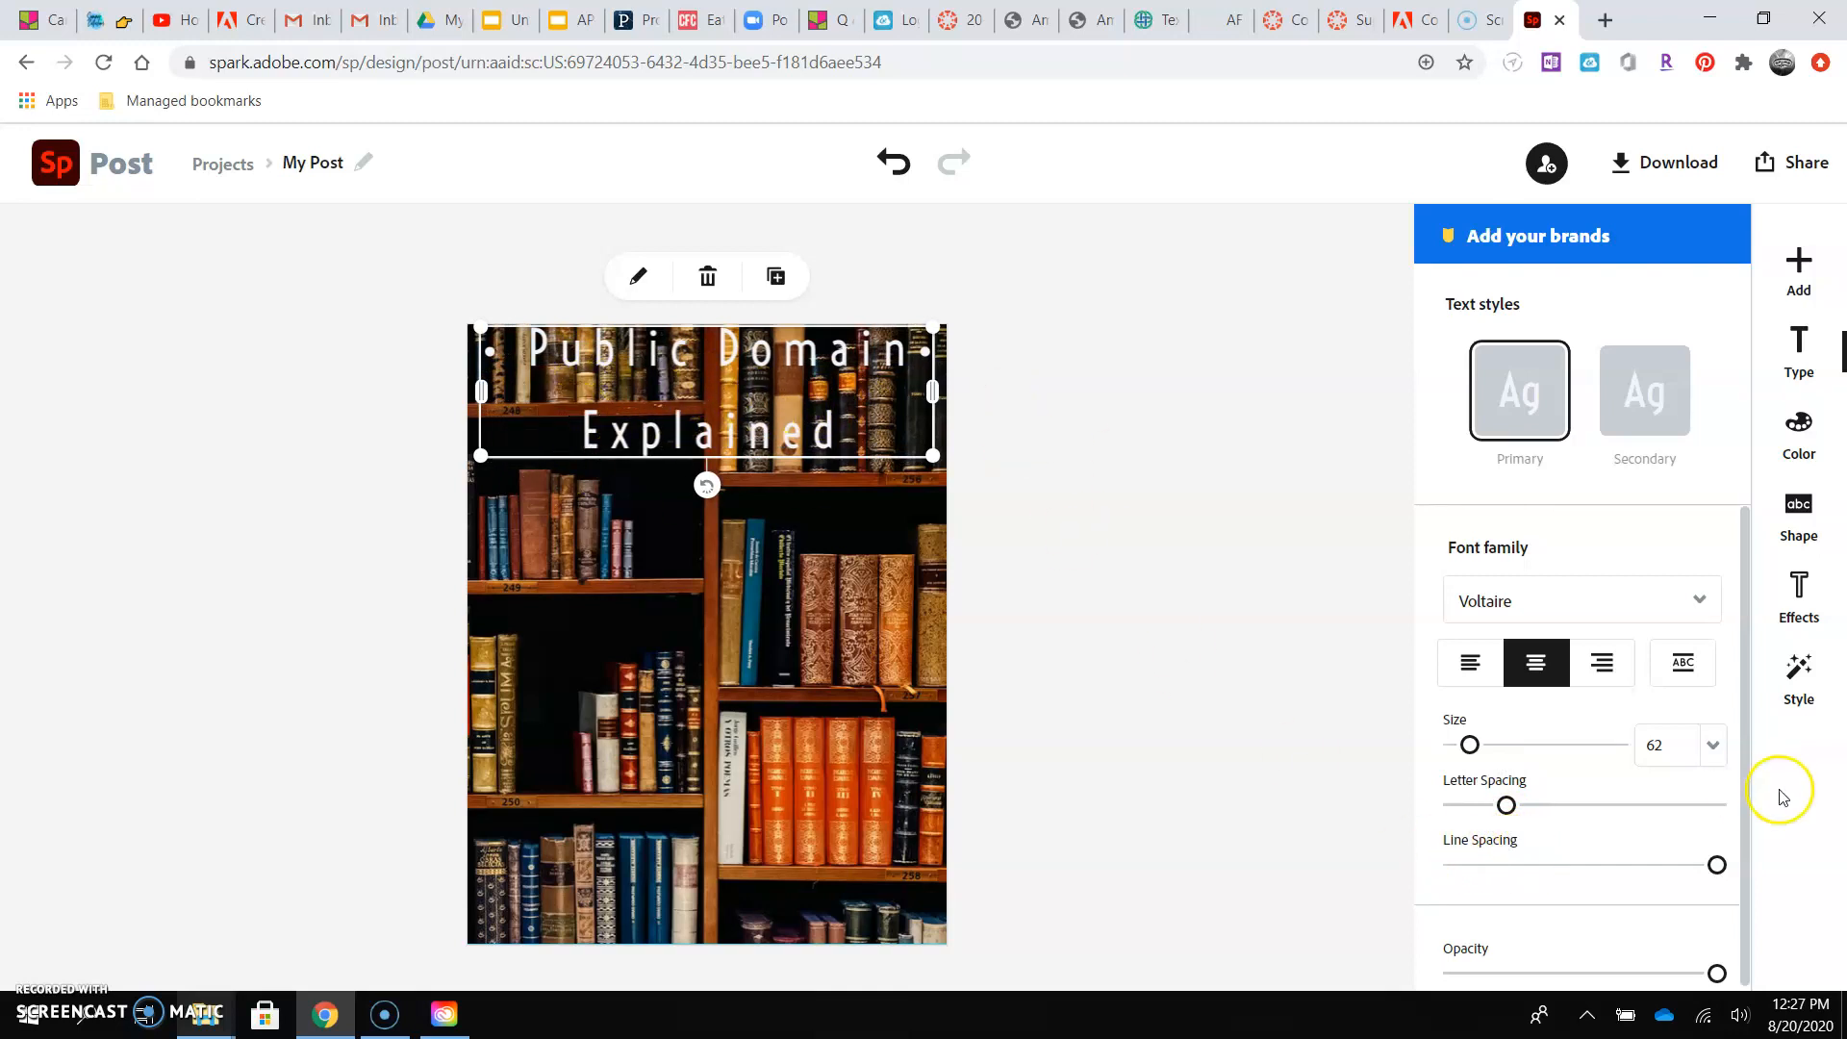
left_click_drag(1712, 862, 1492, 864)
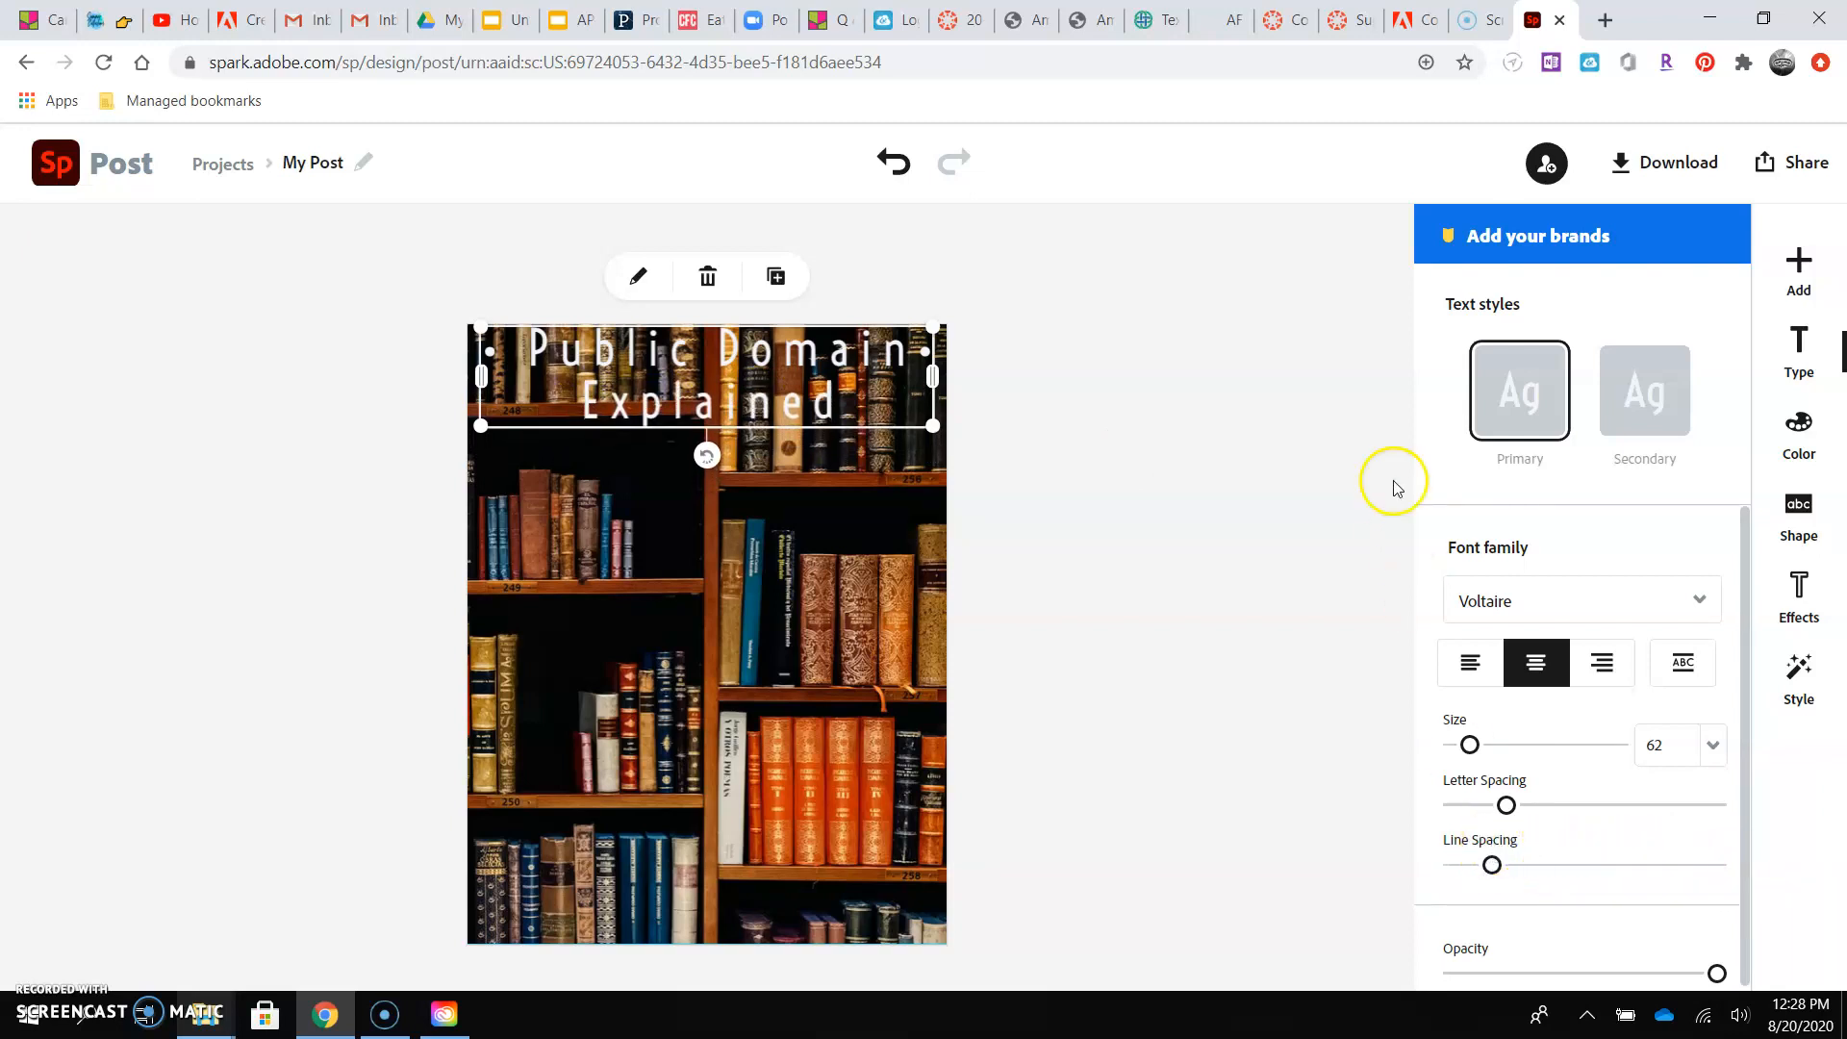
left_click(1203, 375)
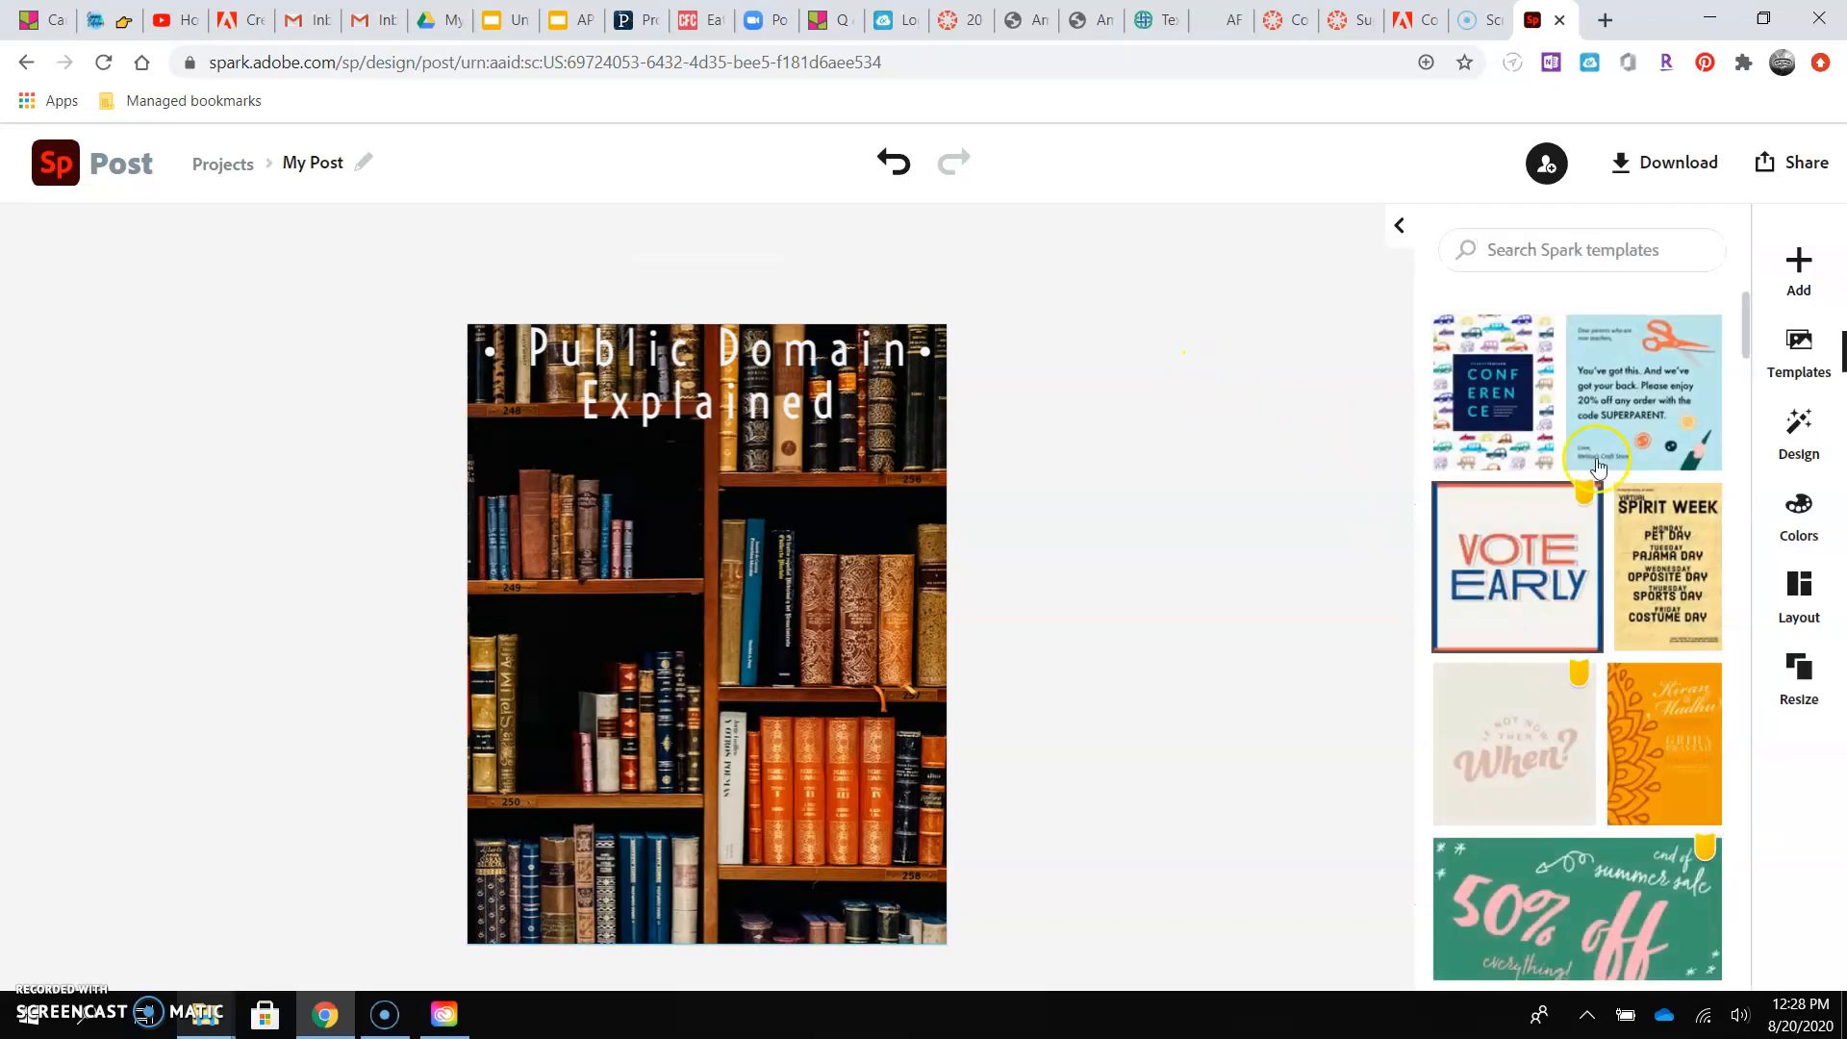
Add a new text element from scratch reading "Works go here to retire".
left_click(1797, 260)
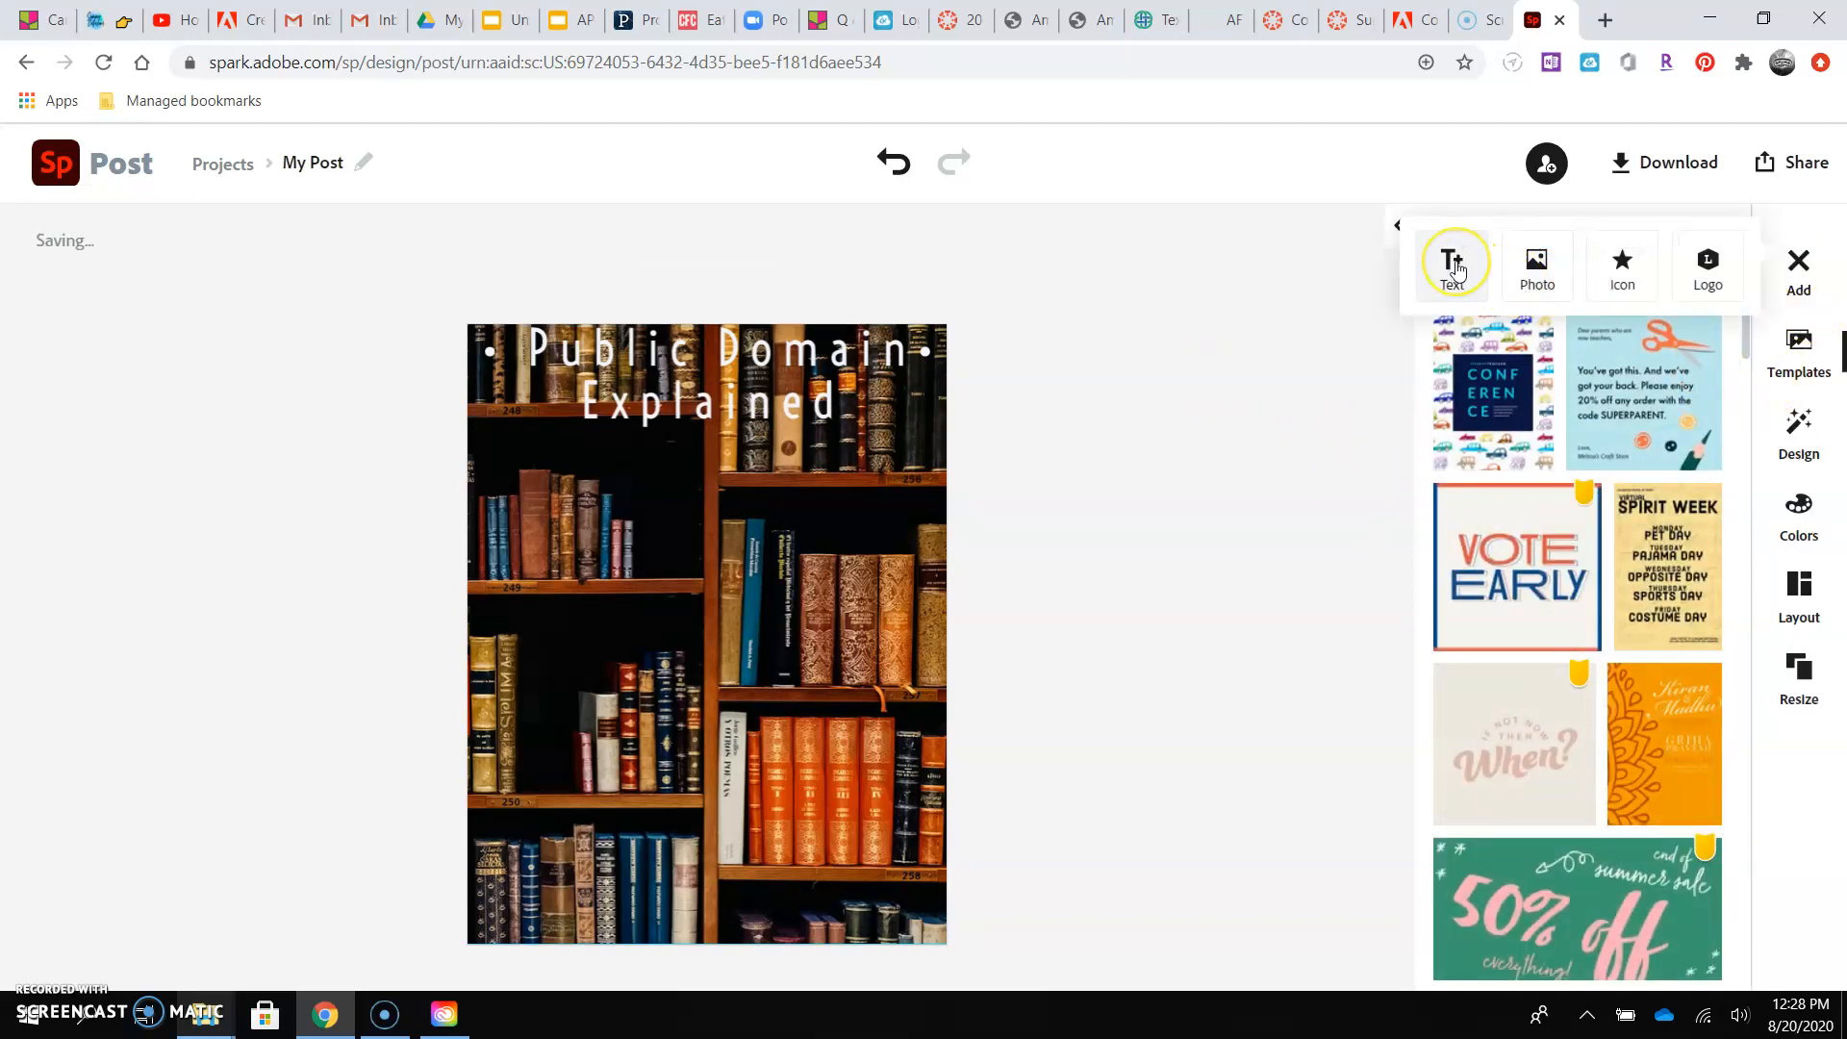
left_click(1453, 264)
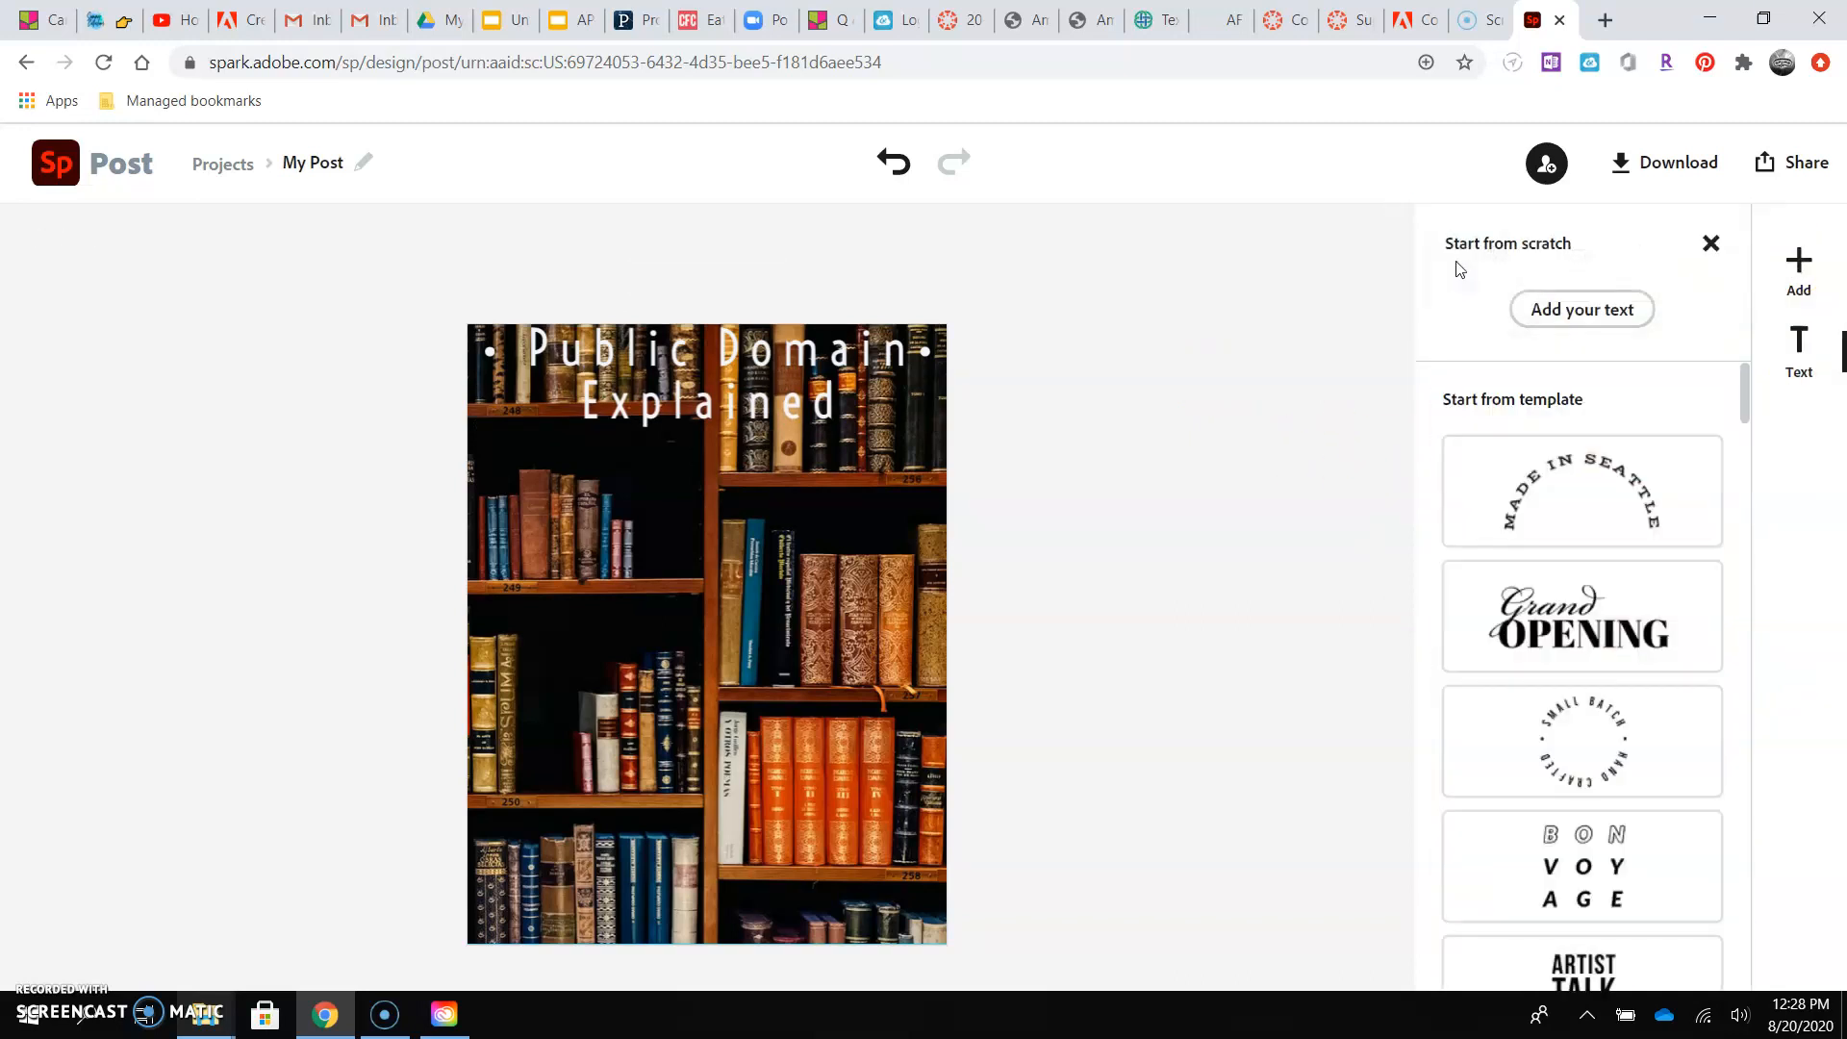
left_click(1586, 309)
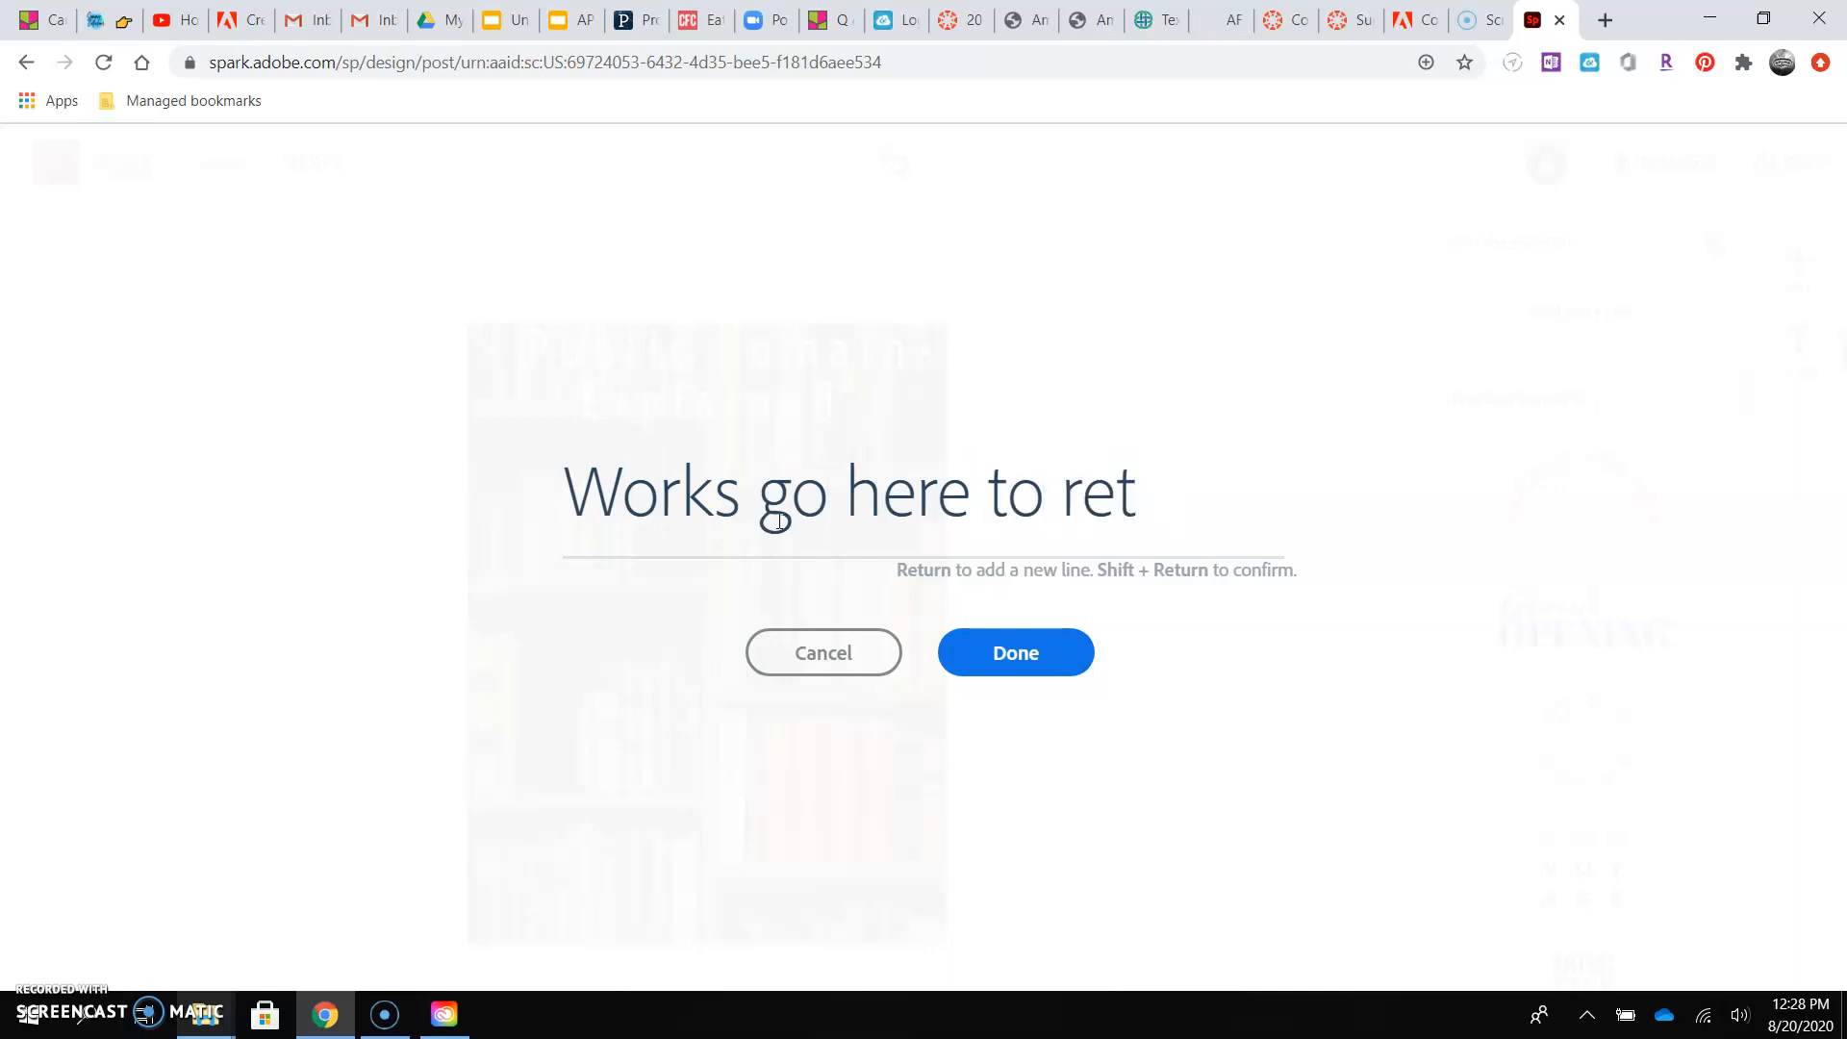
left_click(1023, 649)
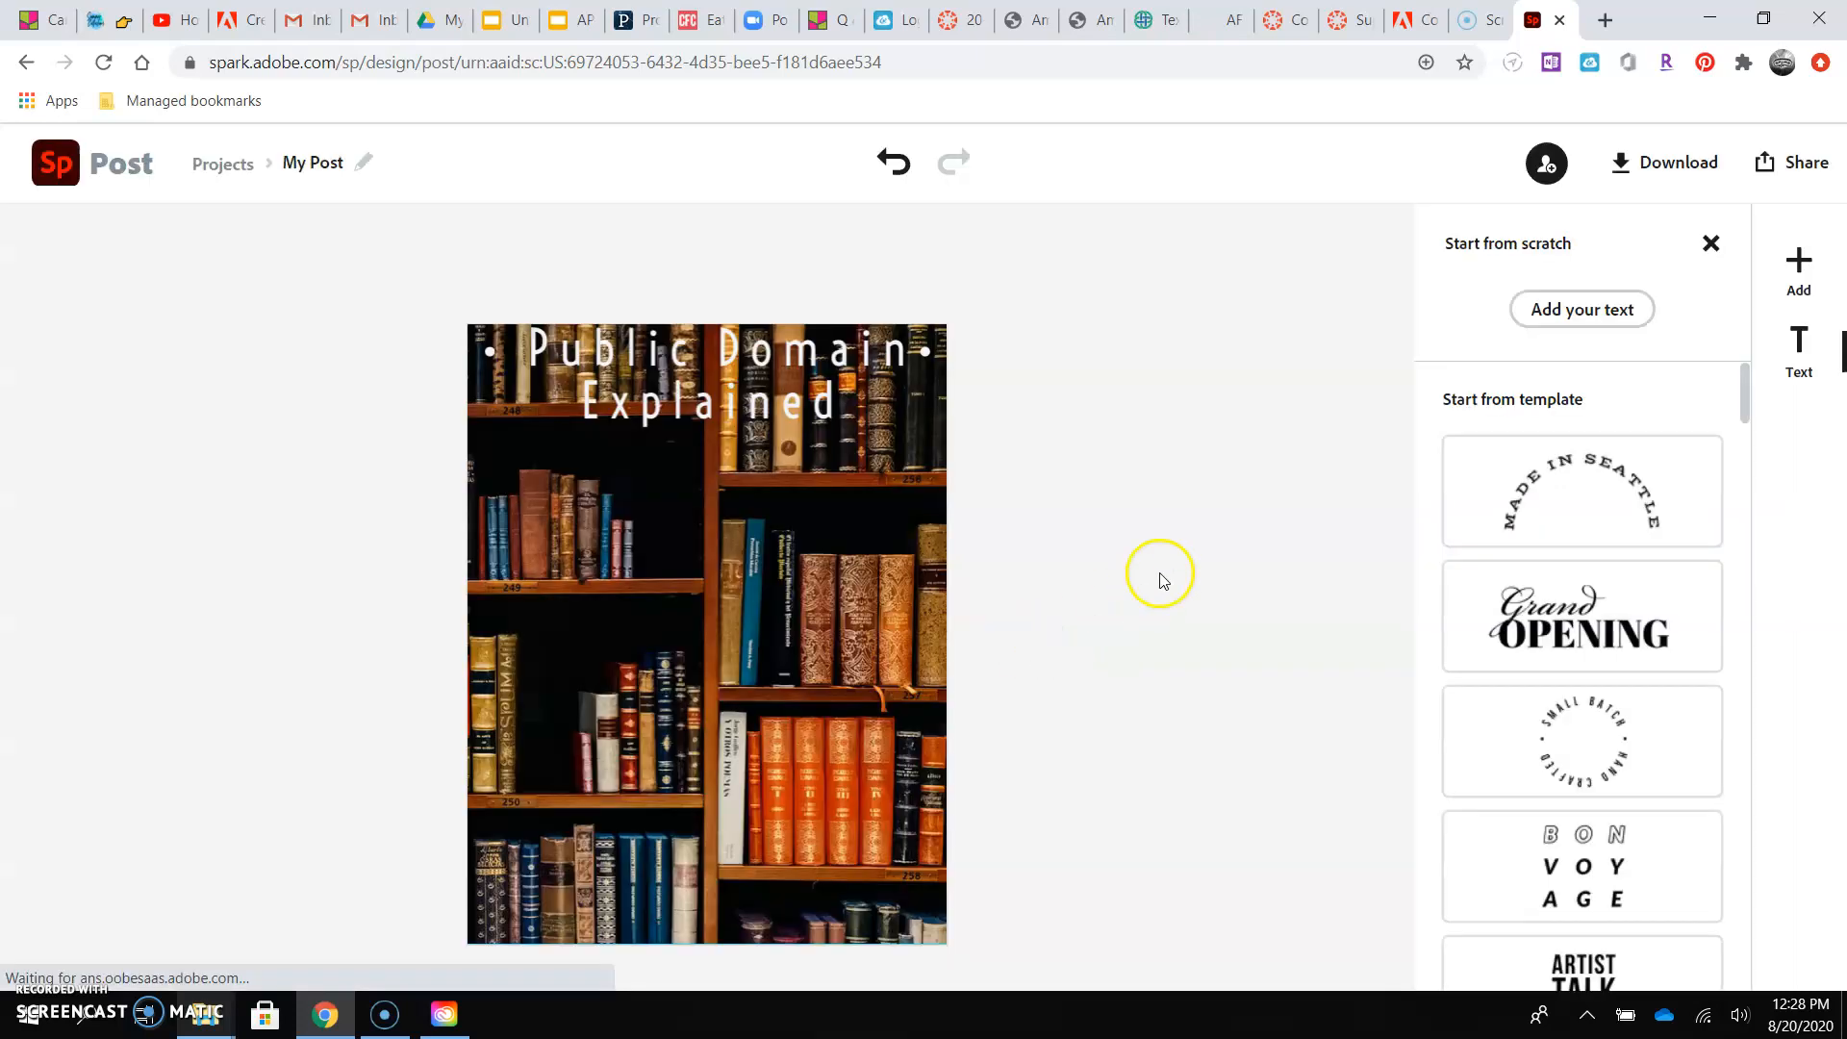
Arrange the new text over two lines below the title and set its size to 50.
left_click(714, 660)
left_click_drag(744, 707, 899, 602)
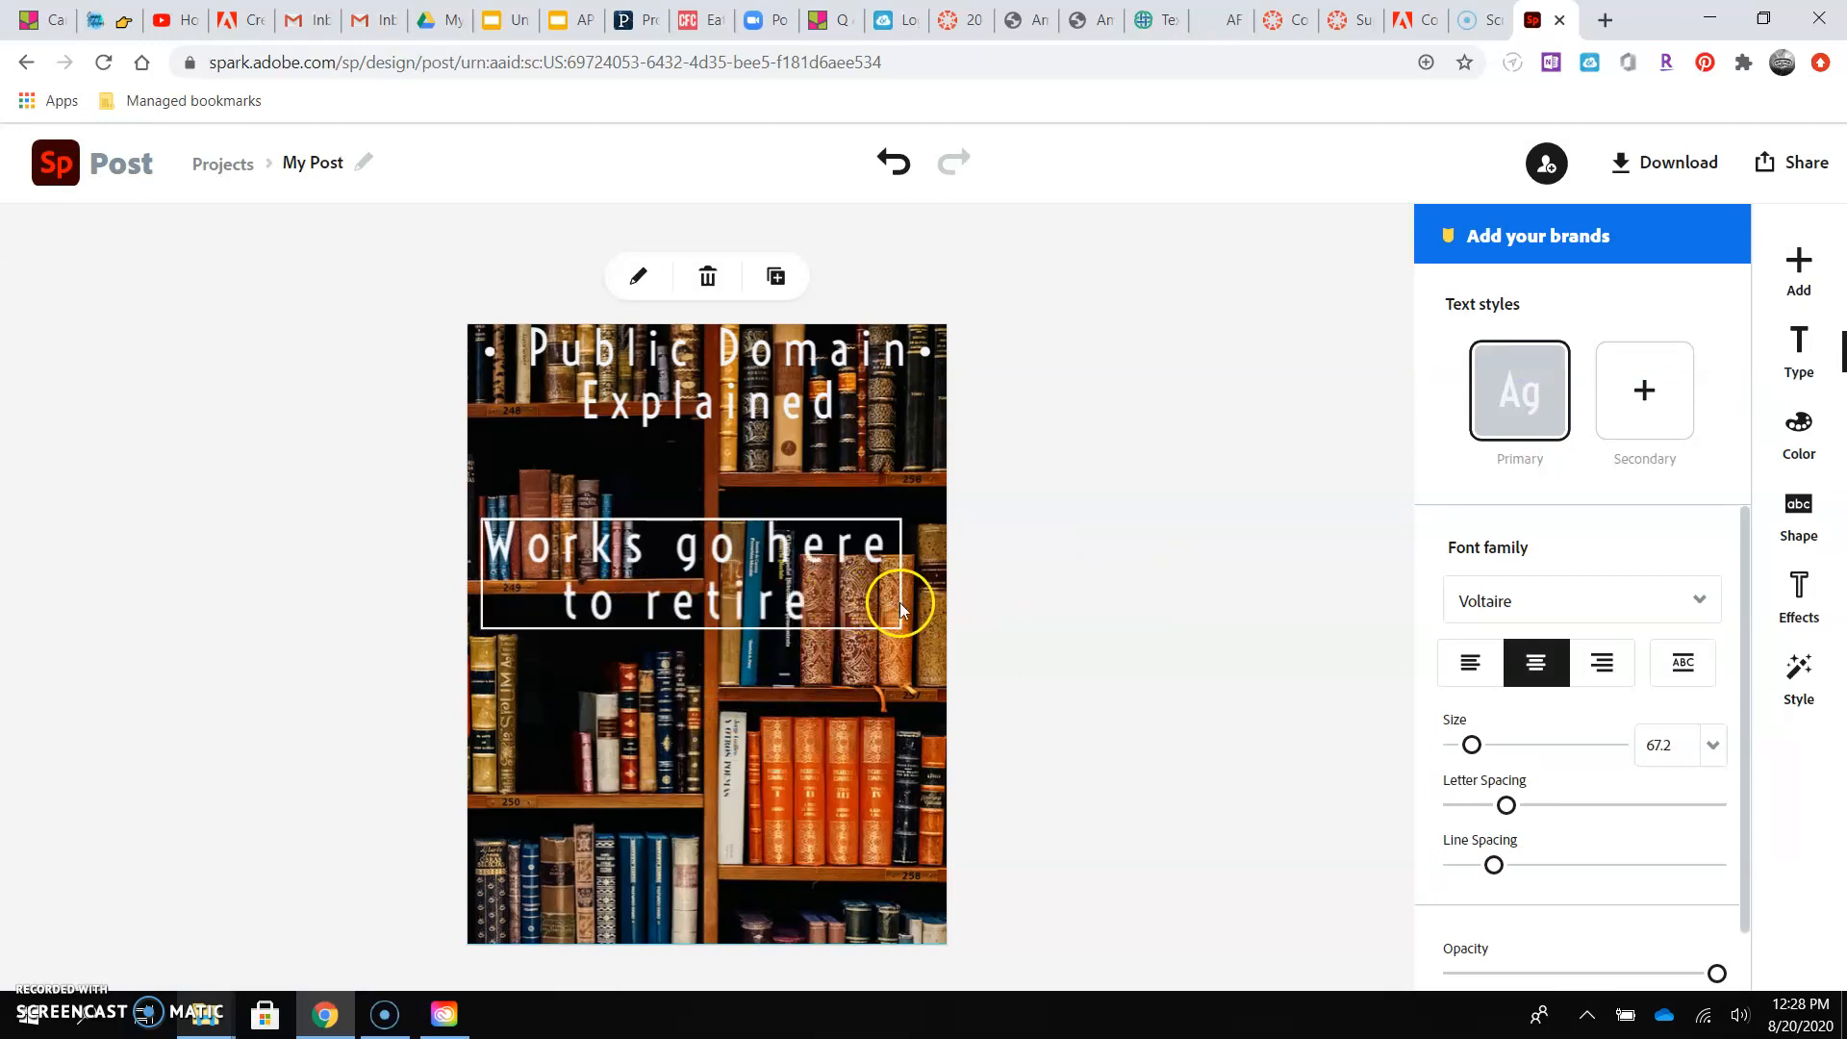
left_click(1703, 750)
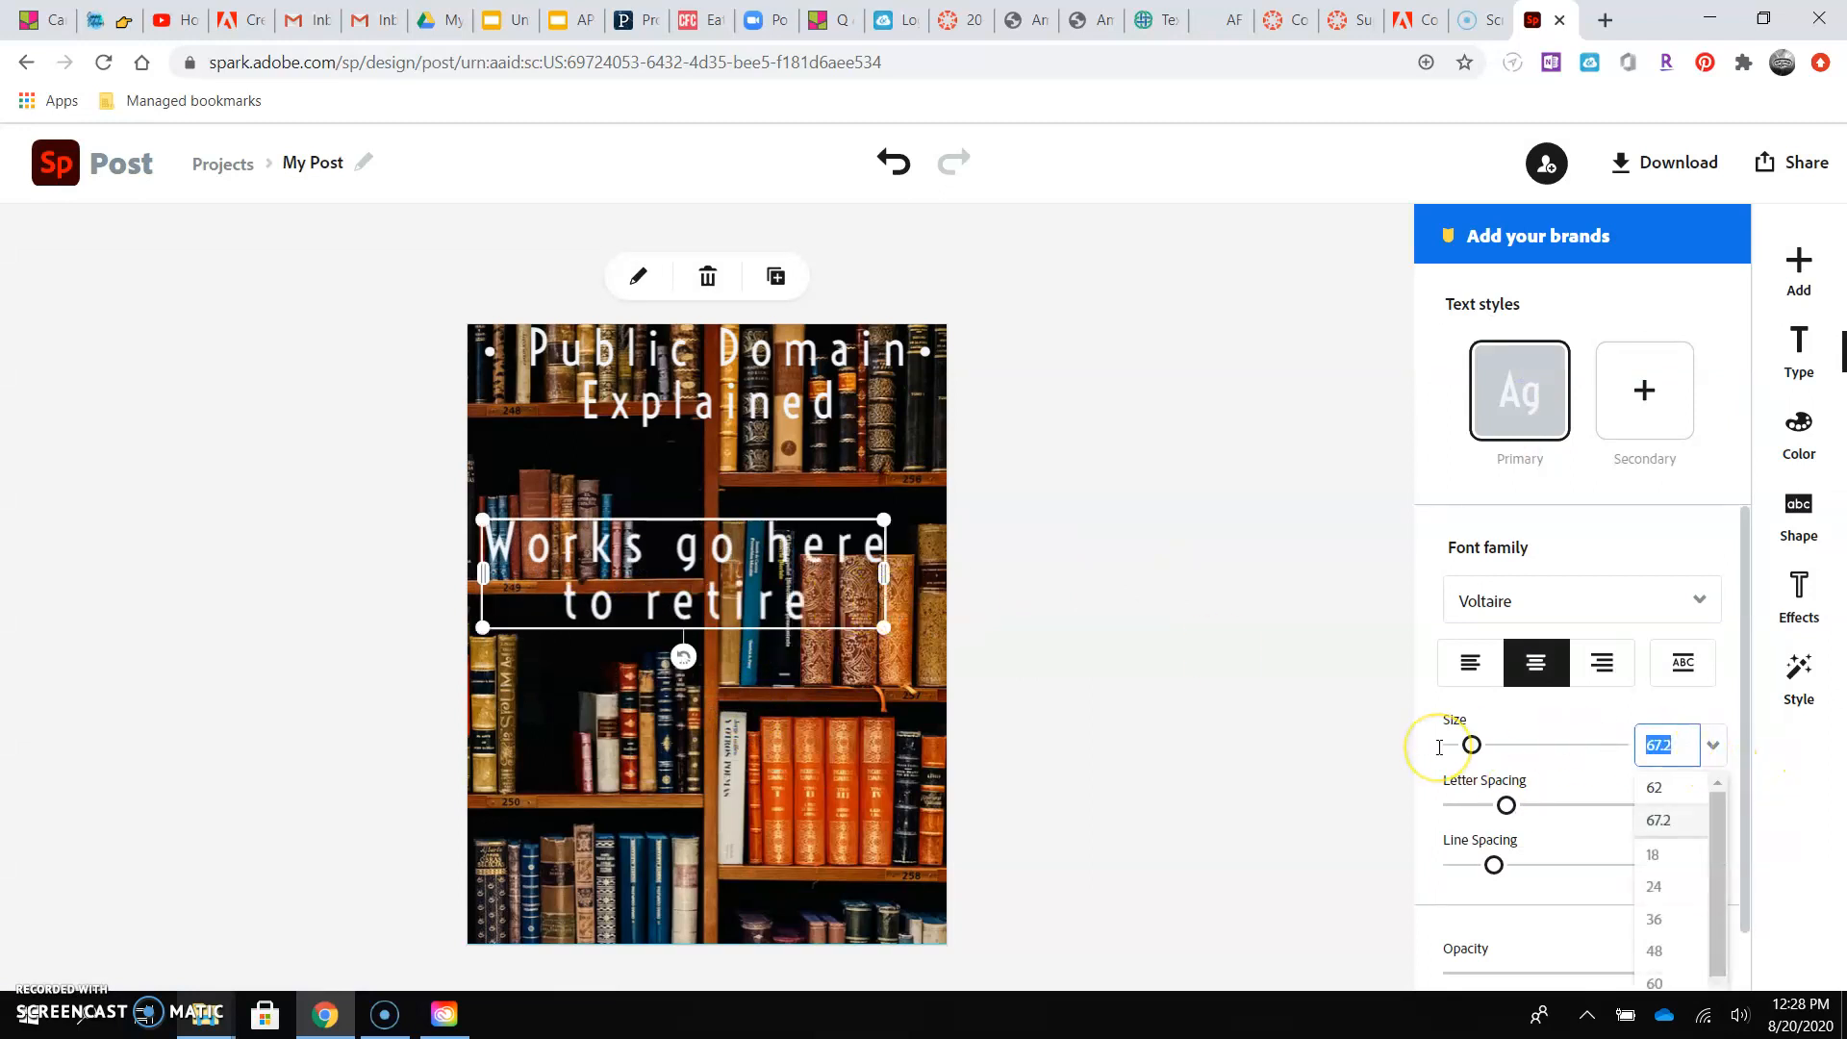
type("50")
key("Return")
left_click(1193, 873)
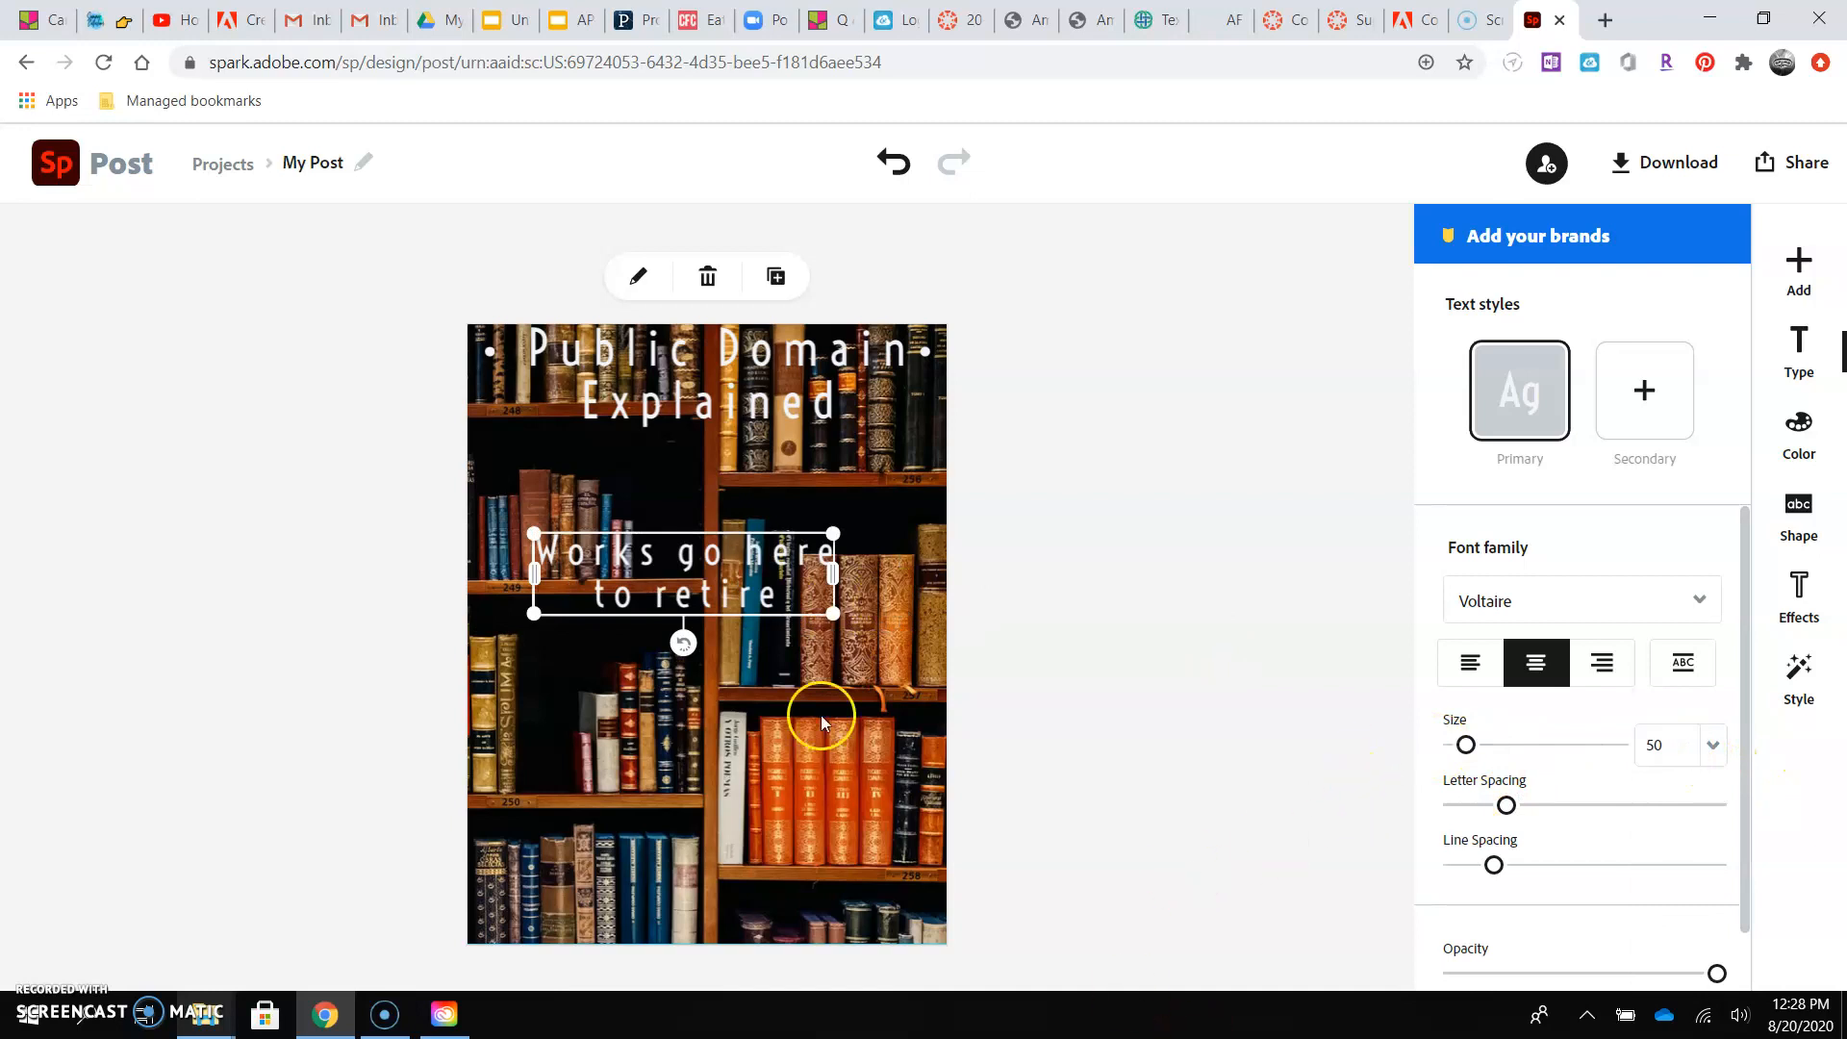
Widen the "Works go here to retire" text box, align the text left, and set its size to 45.
left_click_drag(731, 560, 931, 573)
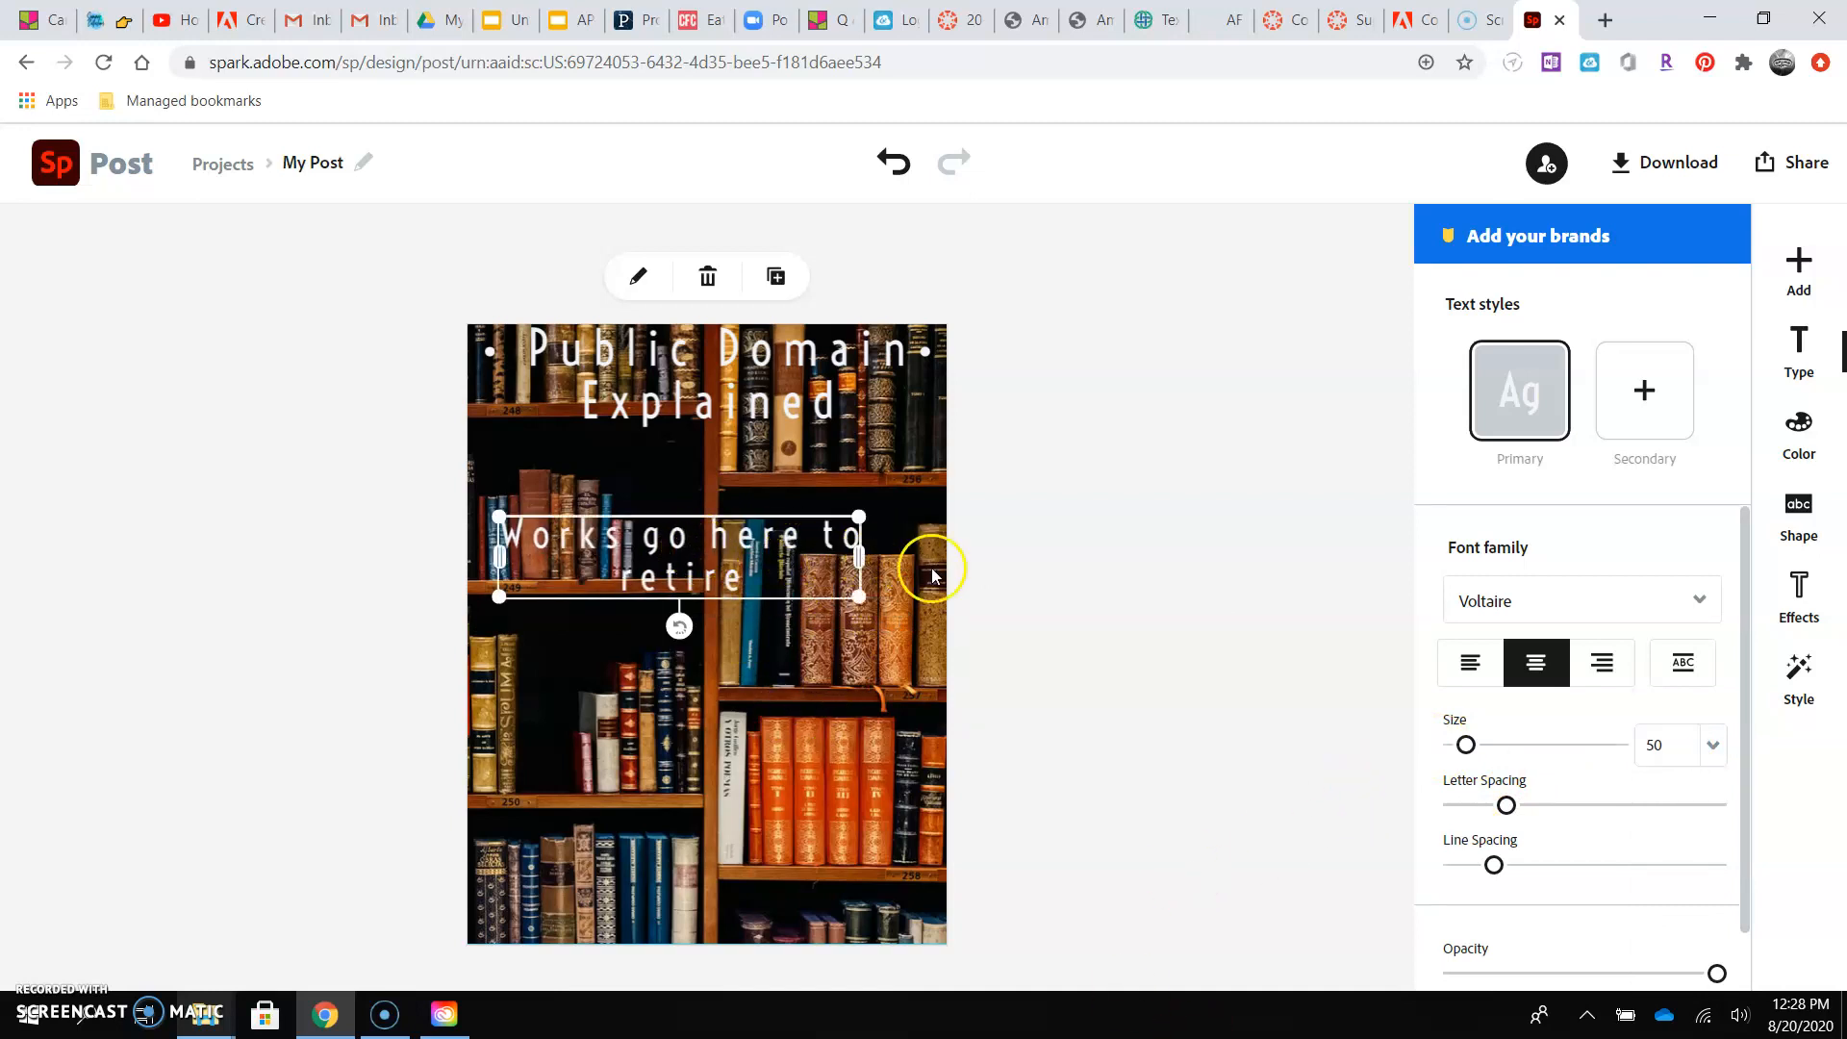
left_click(1470, 662)
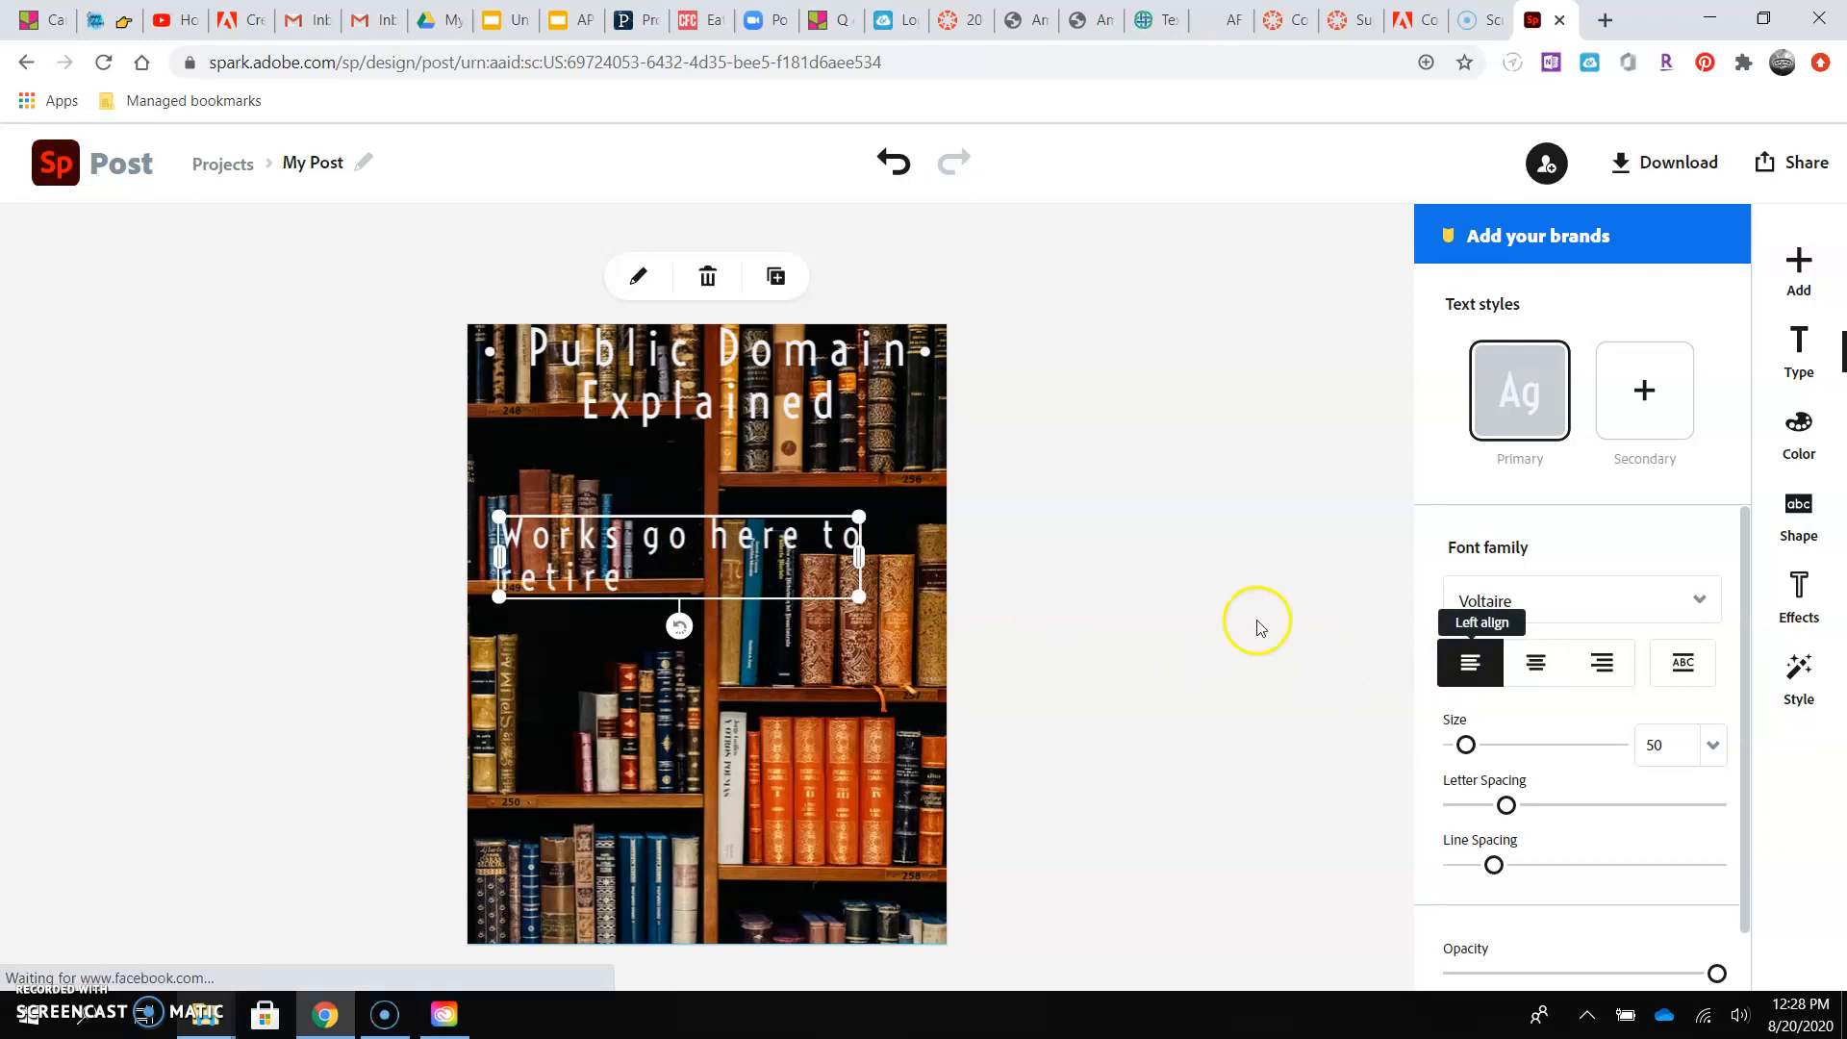
left_click(1673, 746)
type("45")
key("Return")
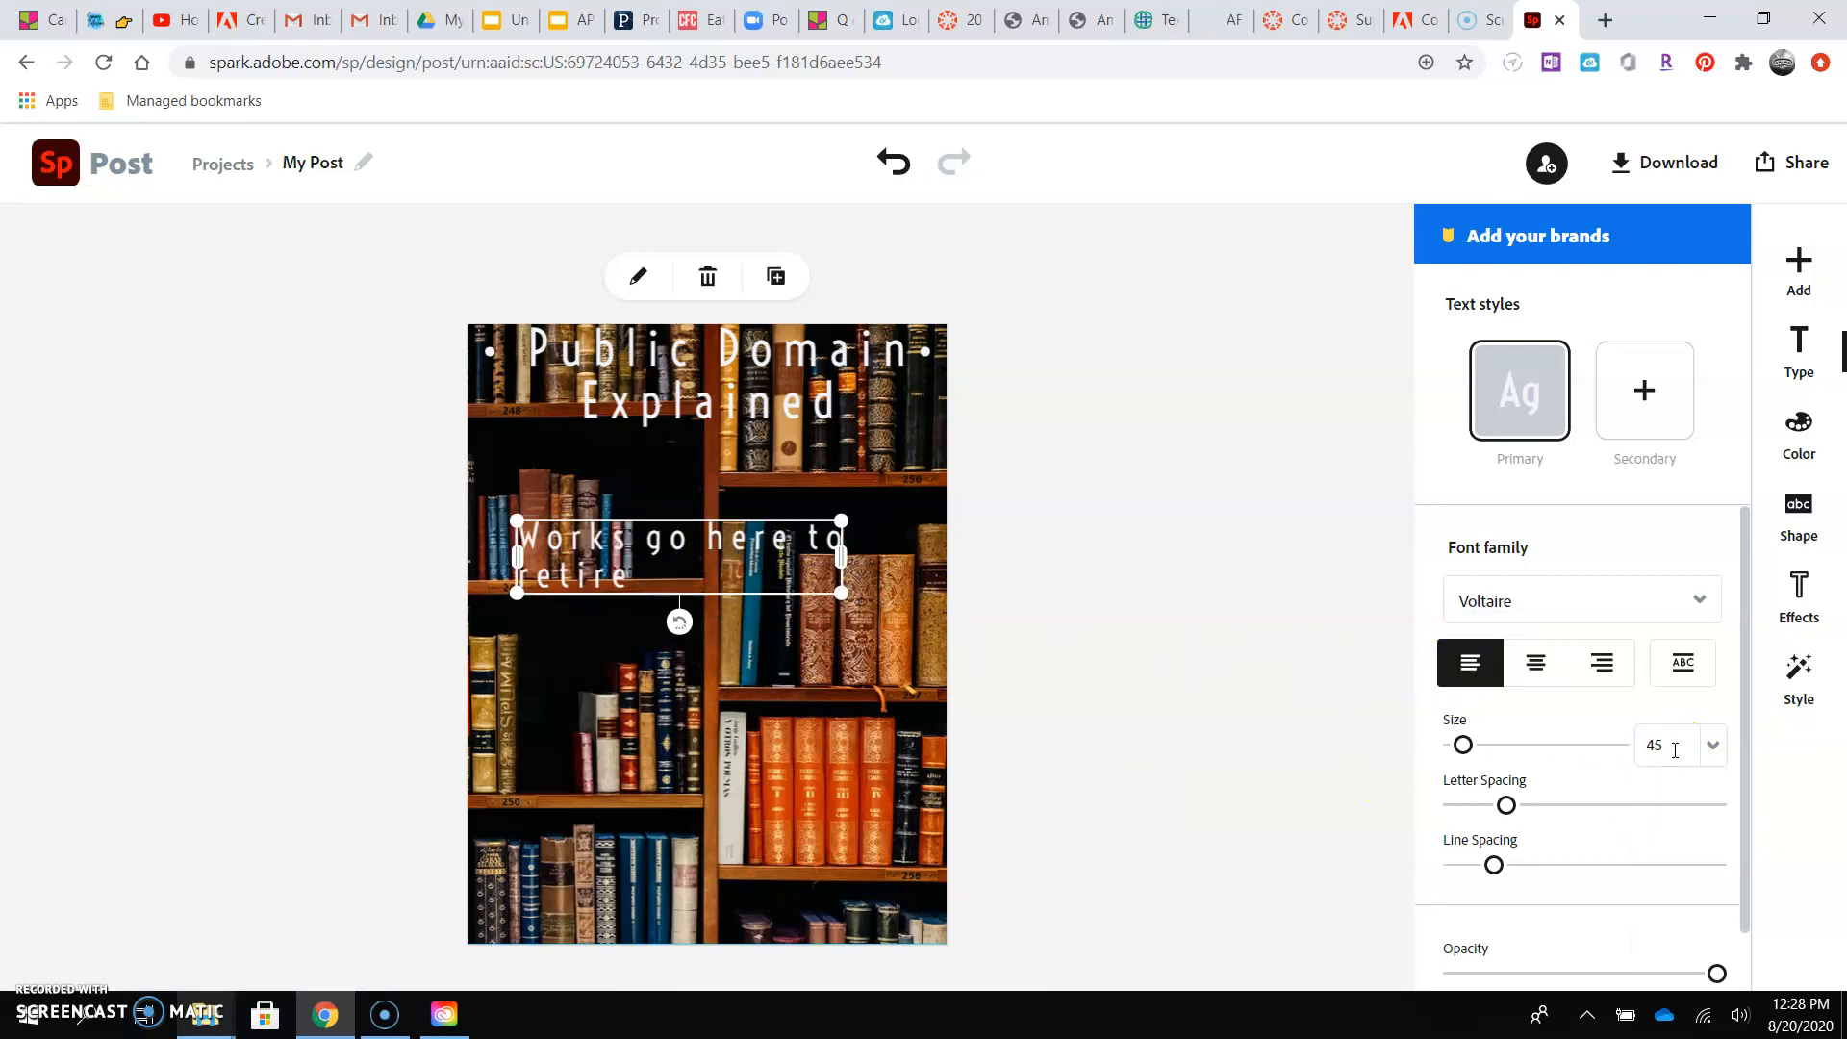
Move the "Works go here to retire" text to the flyer's left edge and fit it on one line at size 39.8.
left_click_drag(594, 556, 562, 547)
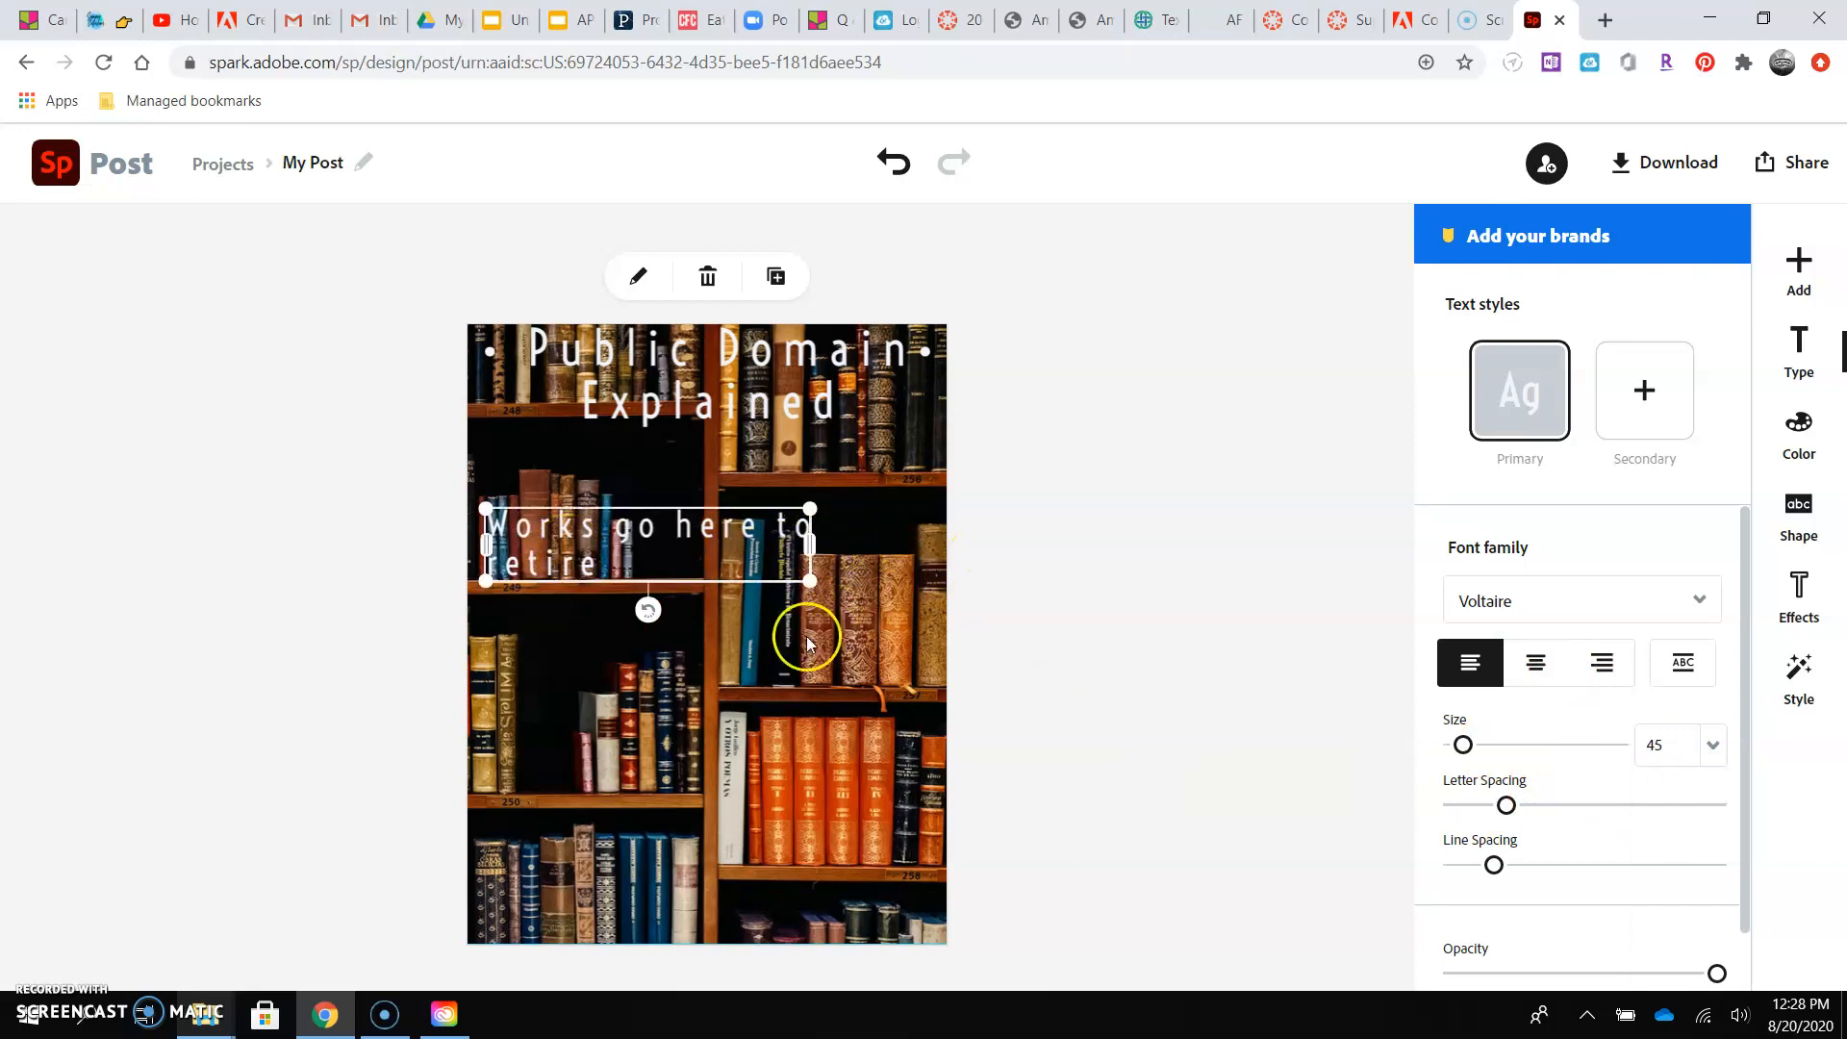
left_click_drag(810, 580, 923, 537)
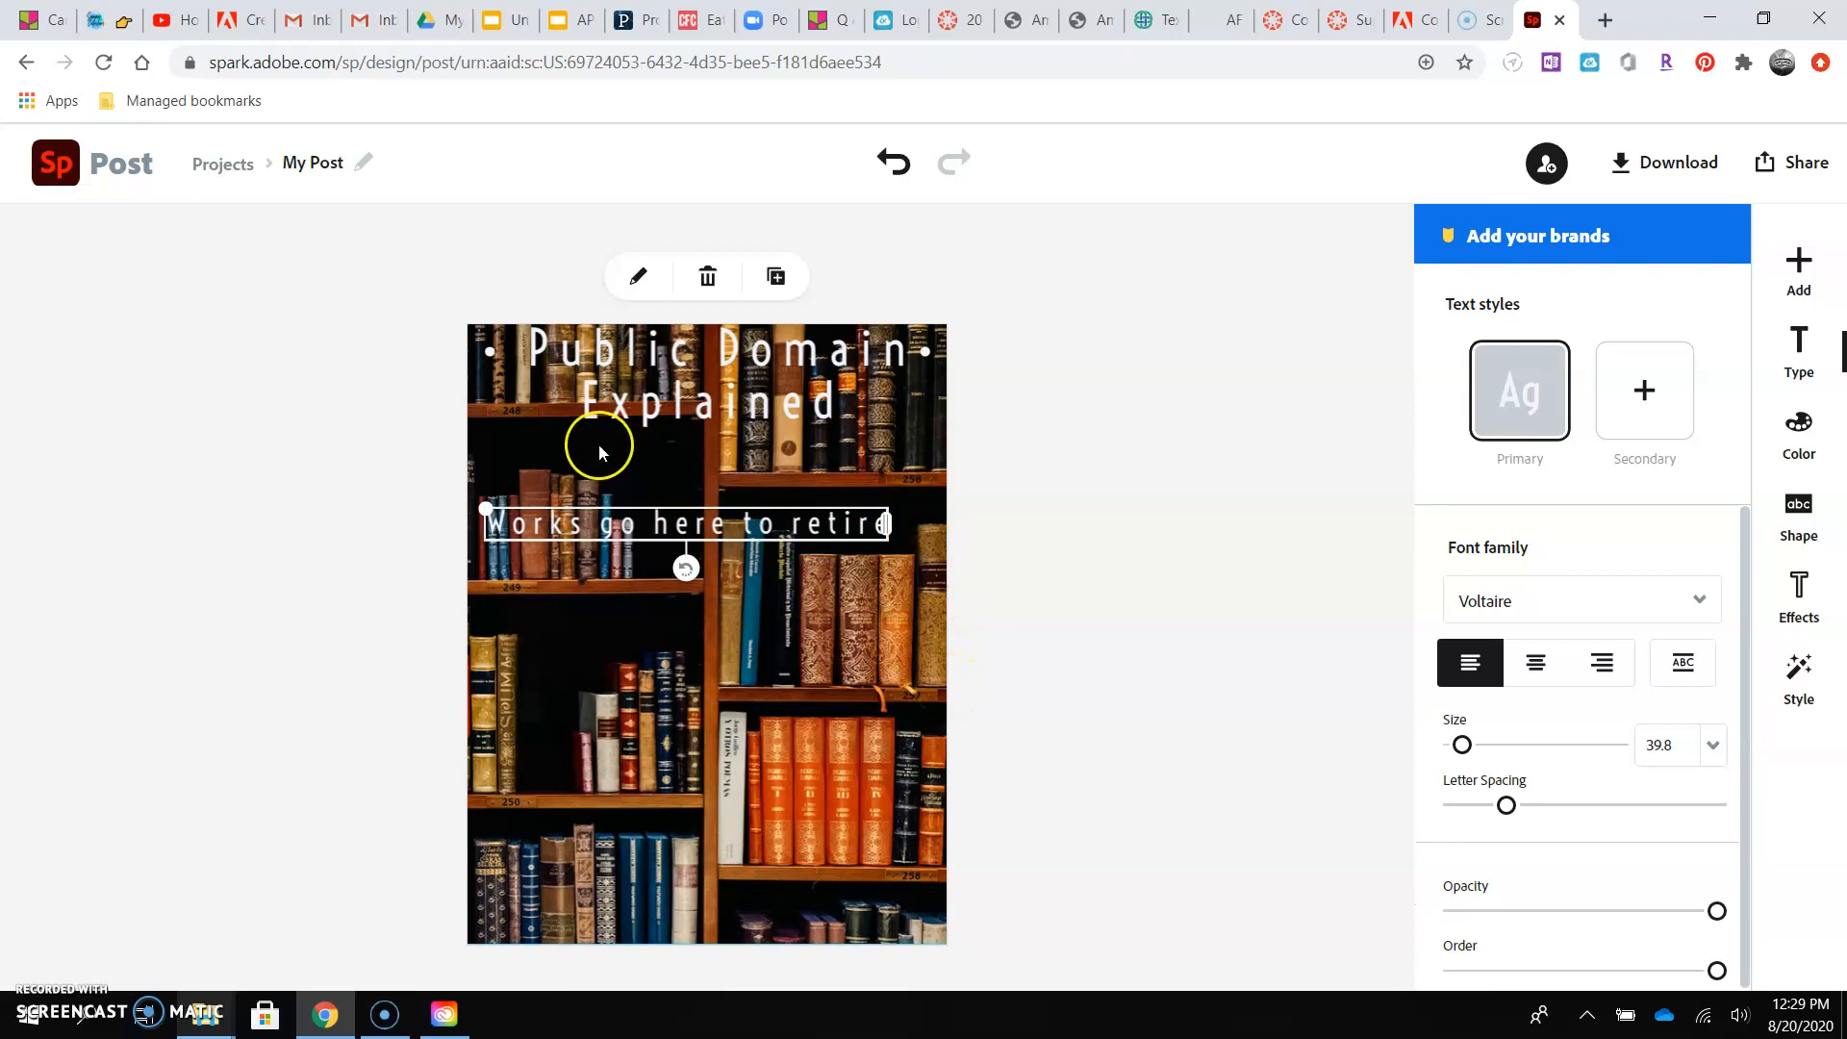
left_click_drag(733, 522, 726, 516)
Add a second line reading "Free to use" to the "Works go here to retire" text.
double_click(840, 514)
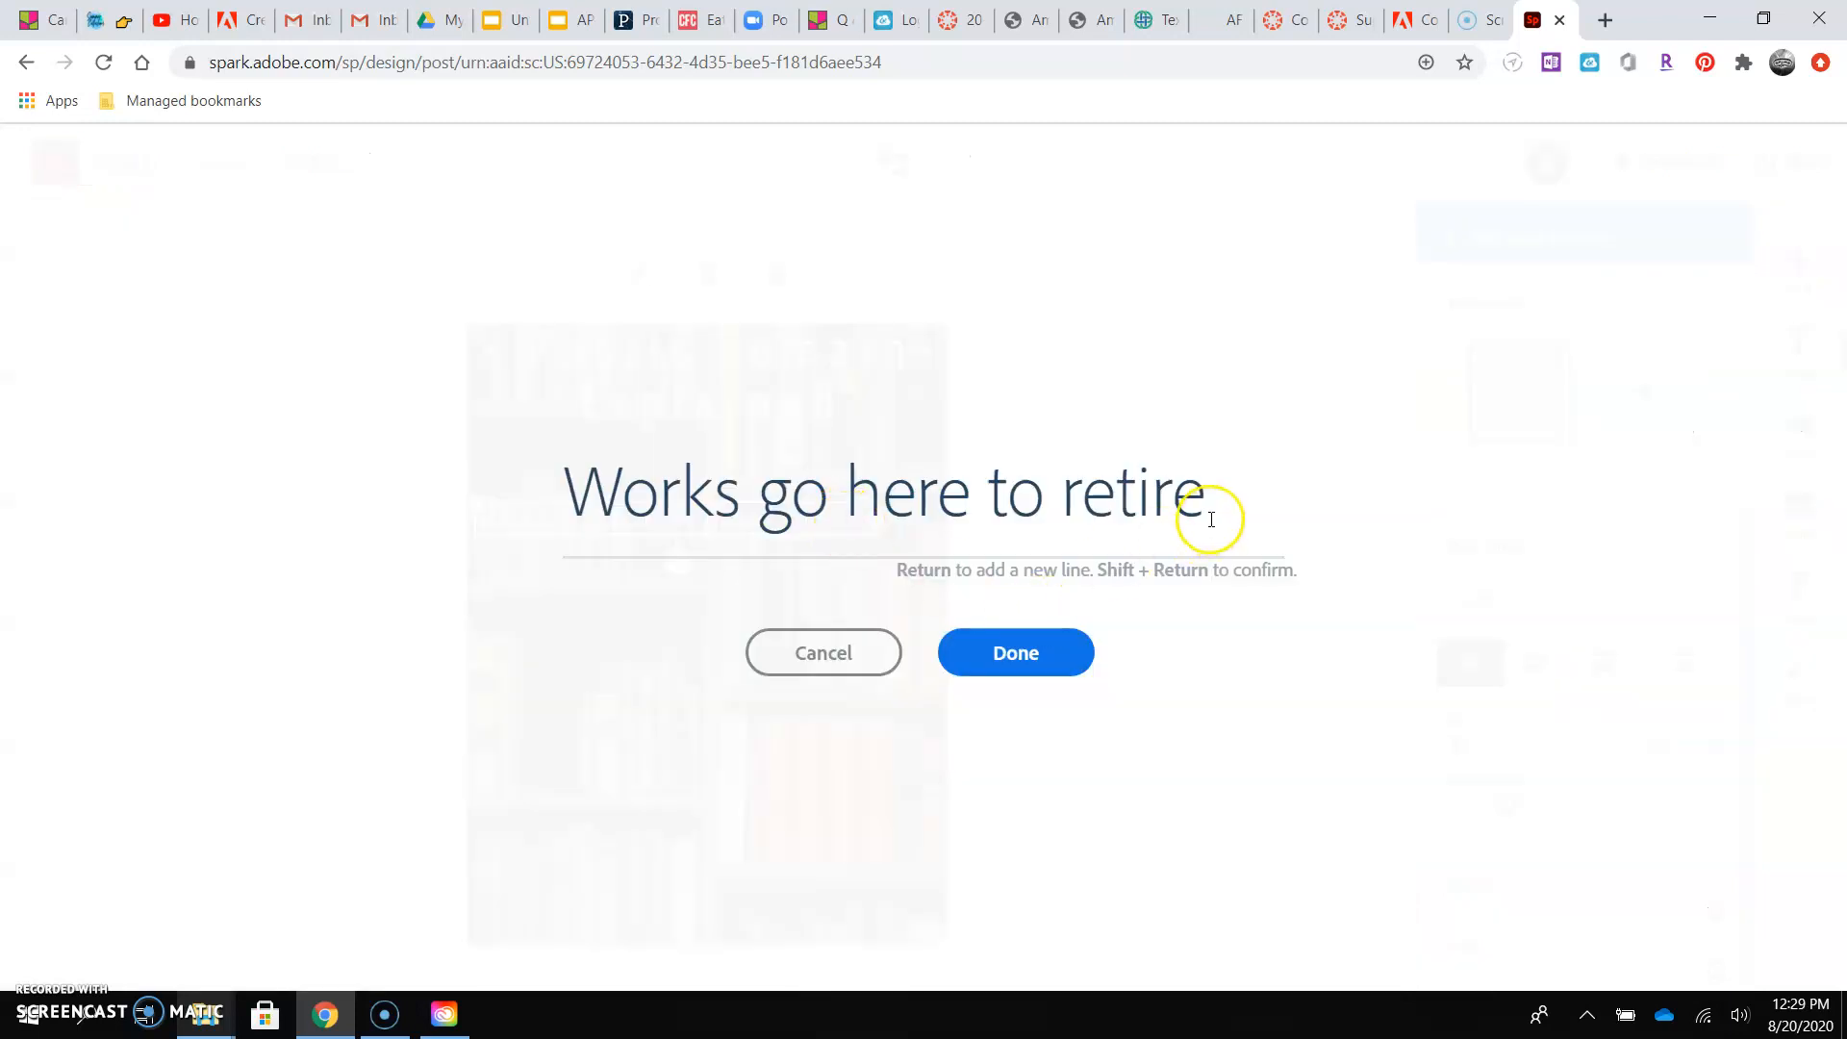
key("Return")
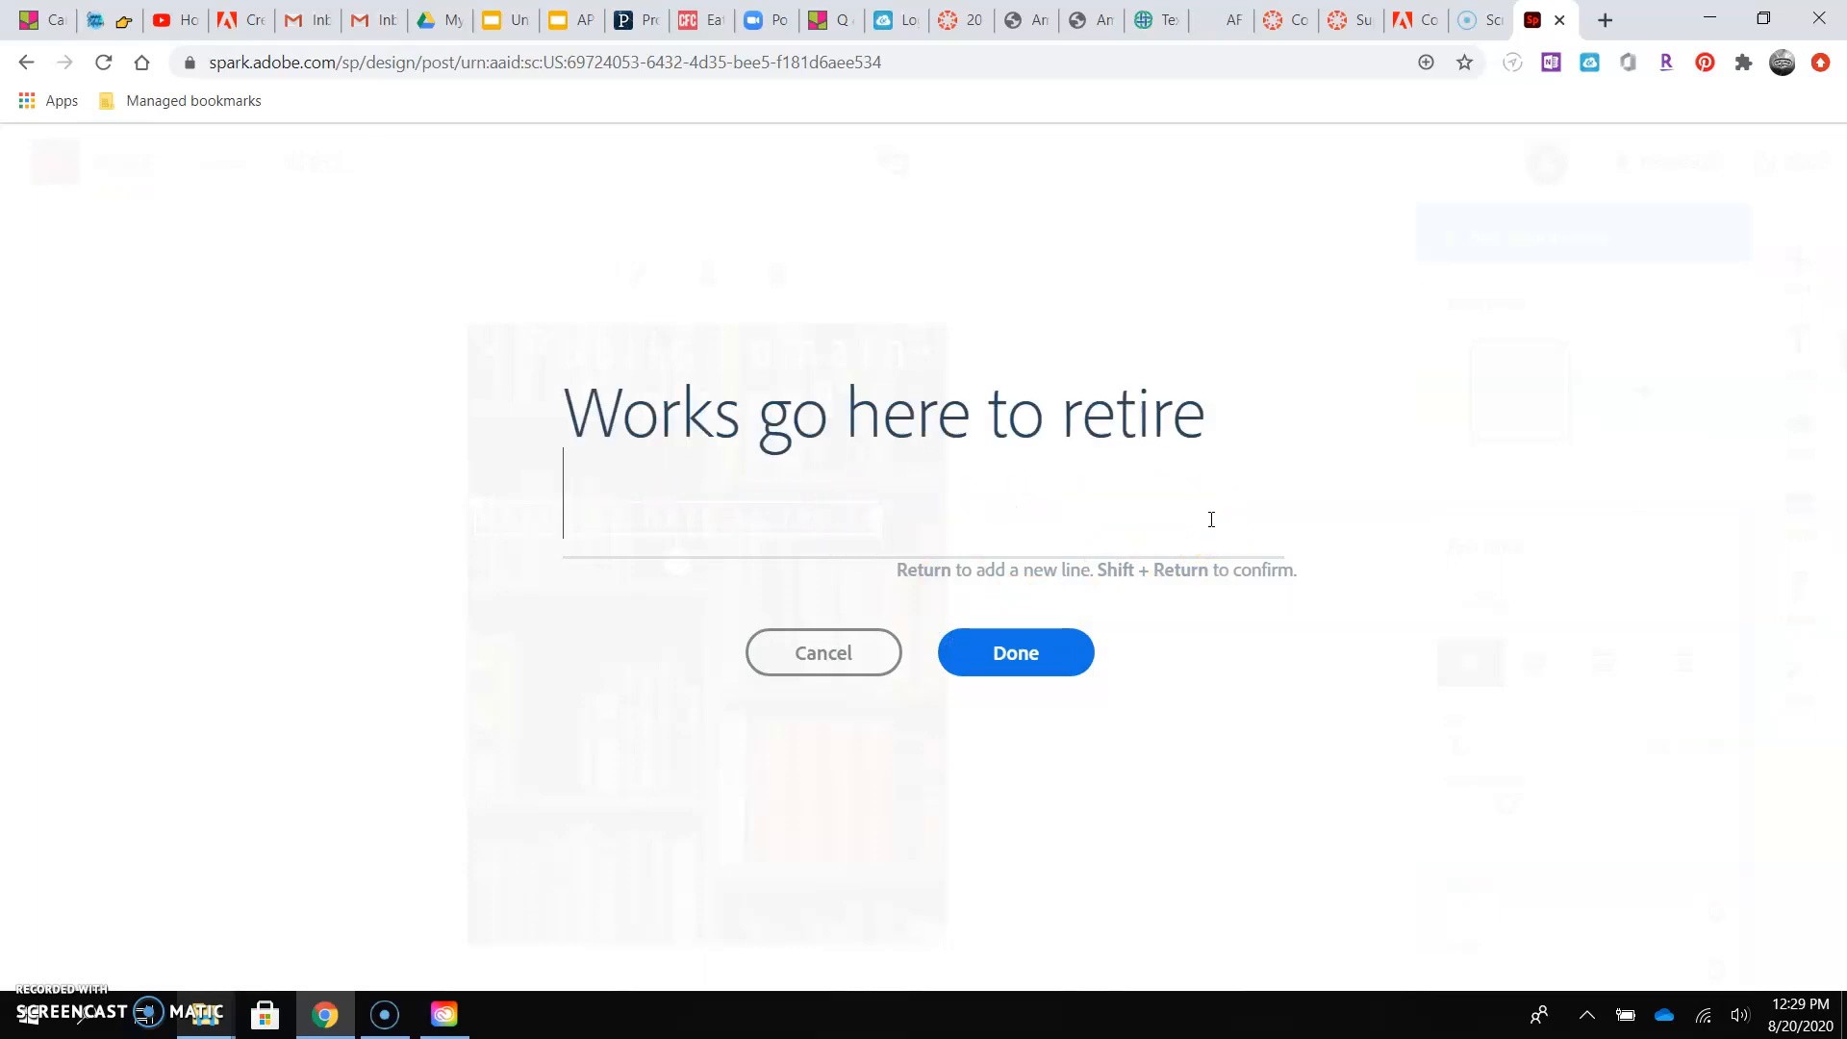
type("Free to use")
left_click(1006, 643)
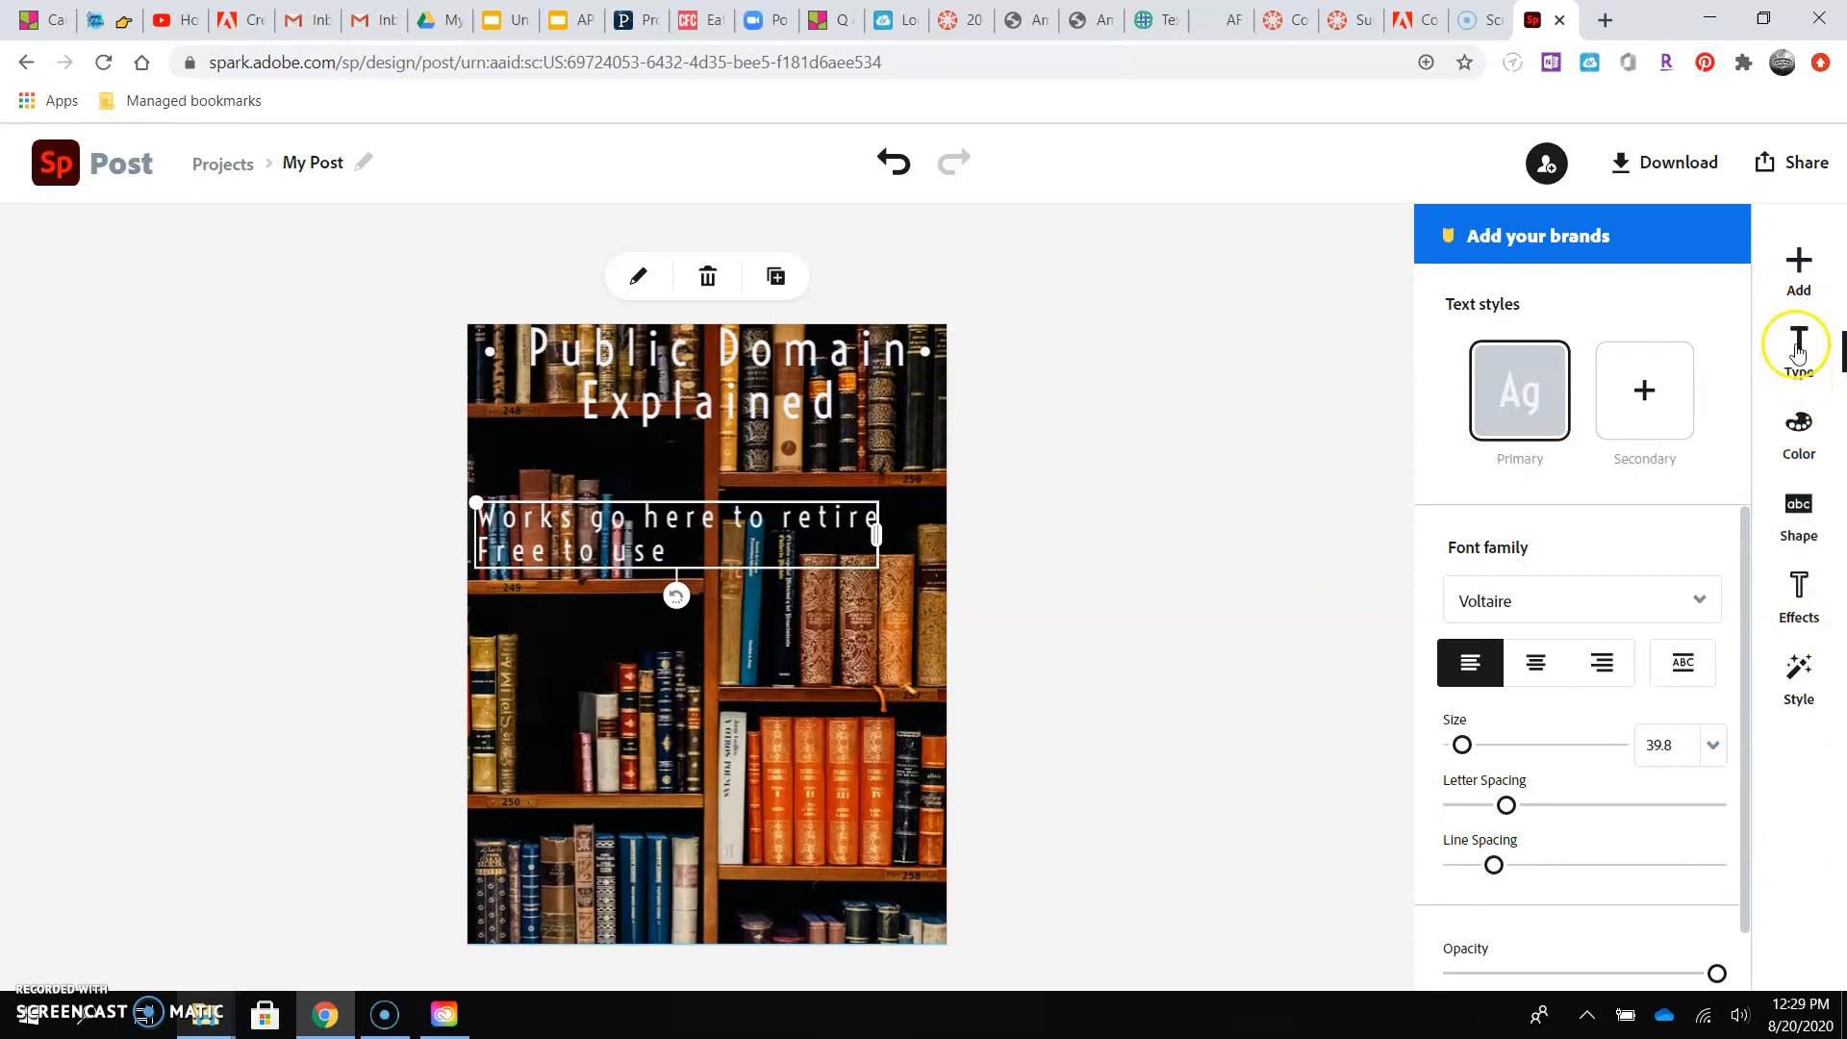
Color the "Works go here to retire / Free to use" text with the suggested bright blue.
left_click(1810, 452)
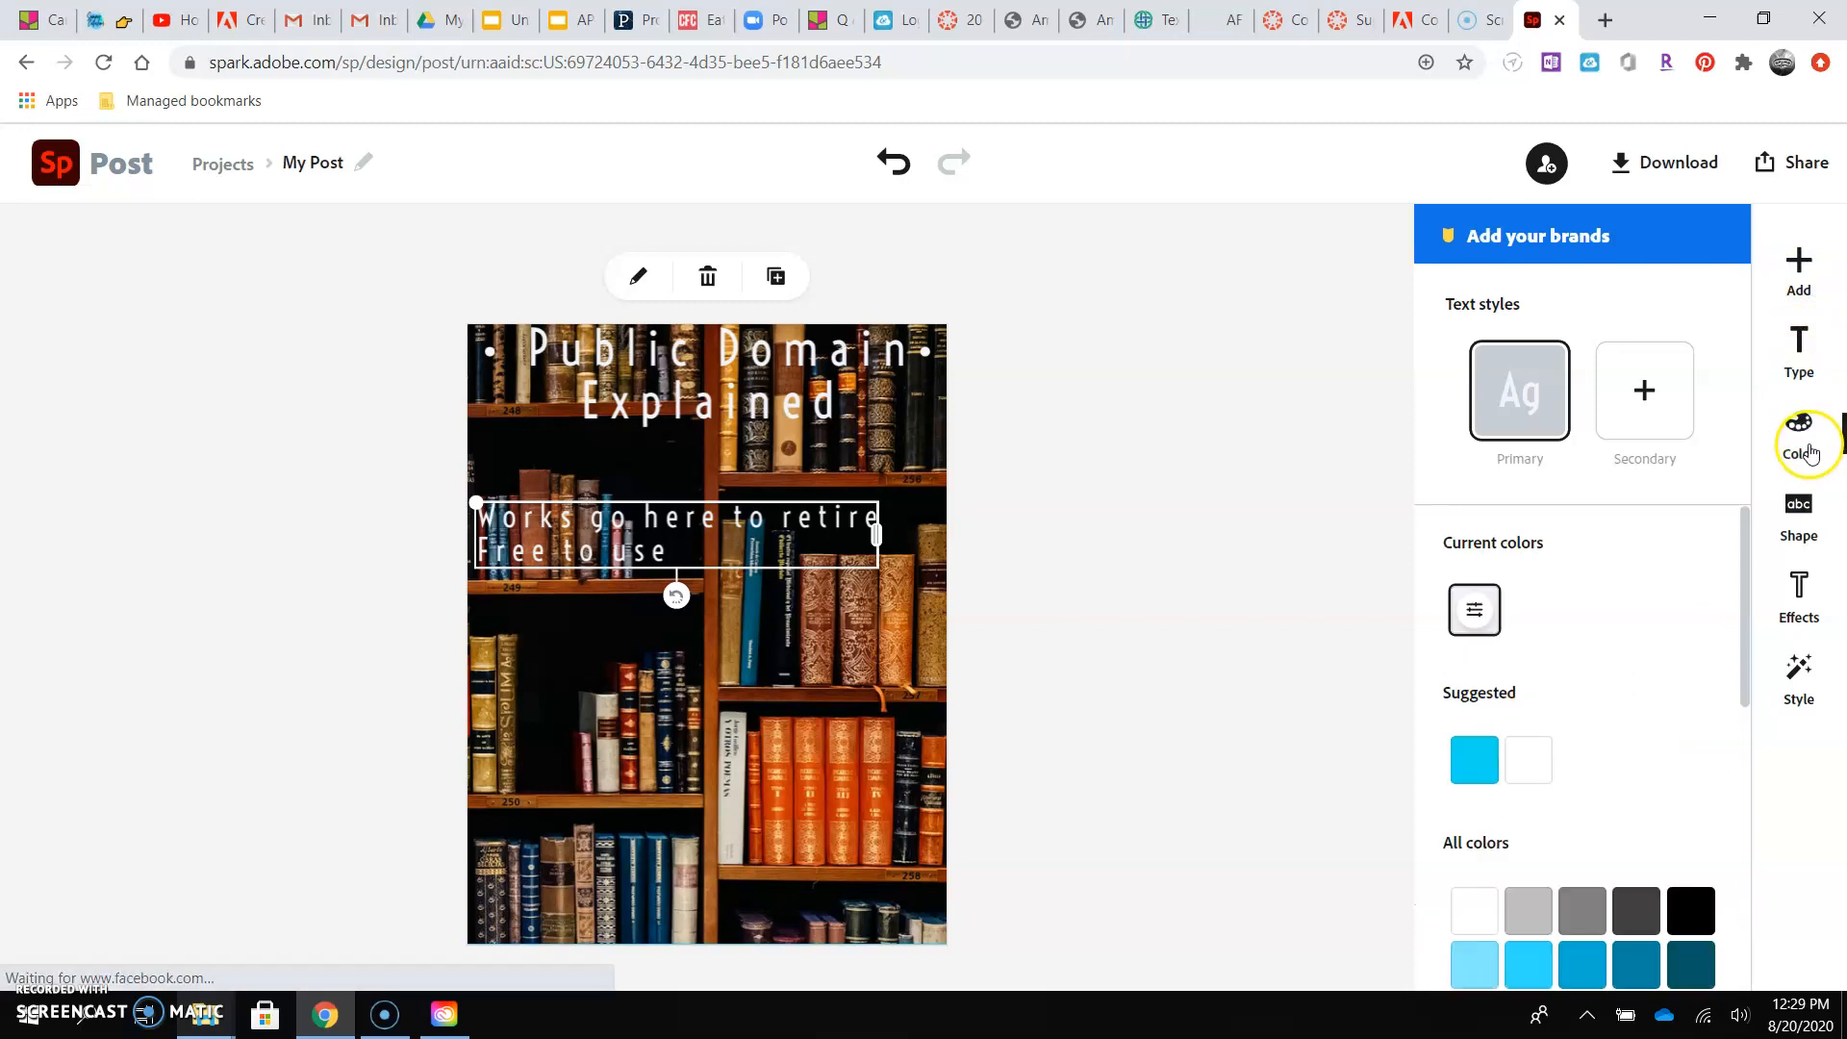
left_click(1479, 766)
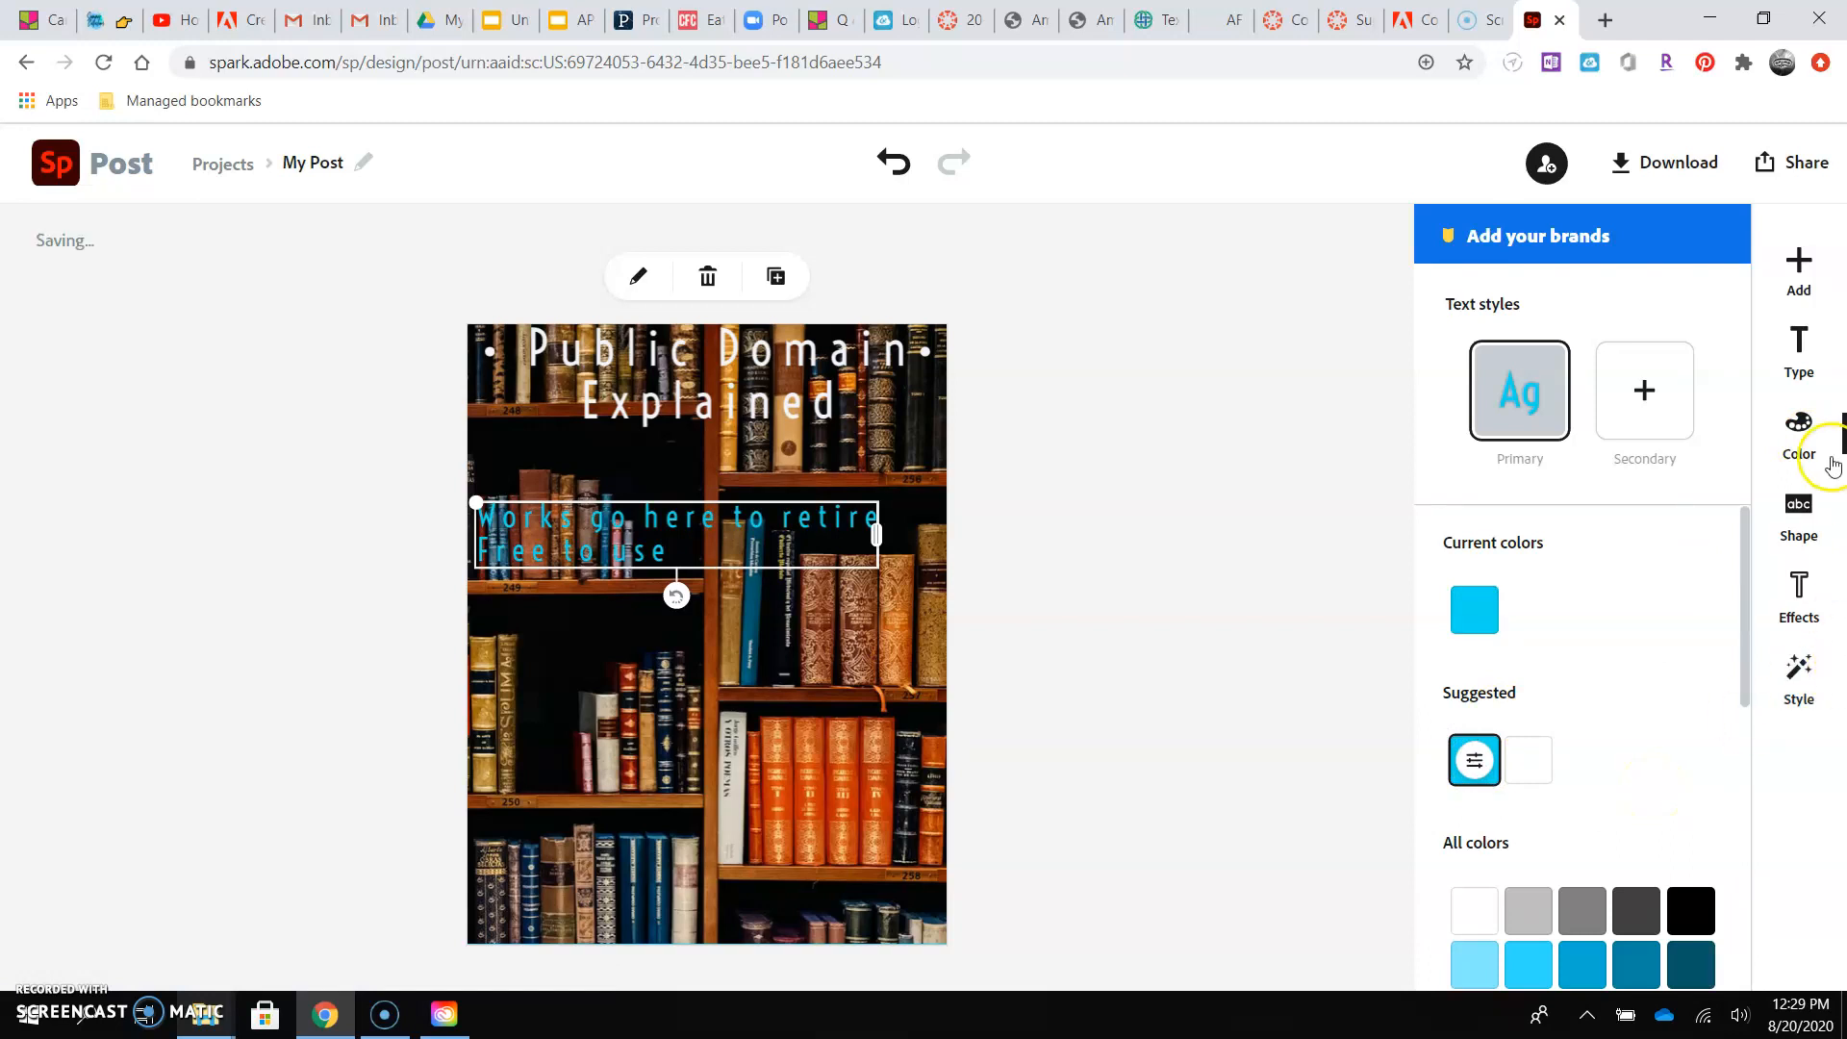
Try a shape with bars above and below on the title, move the title lower, and undo both changes.
left_click(1799, 508)
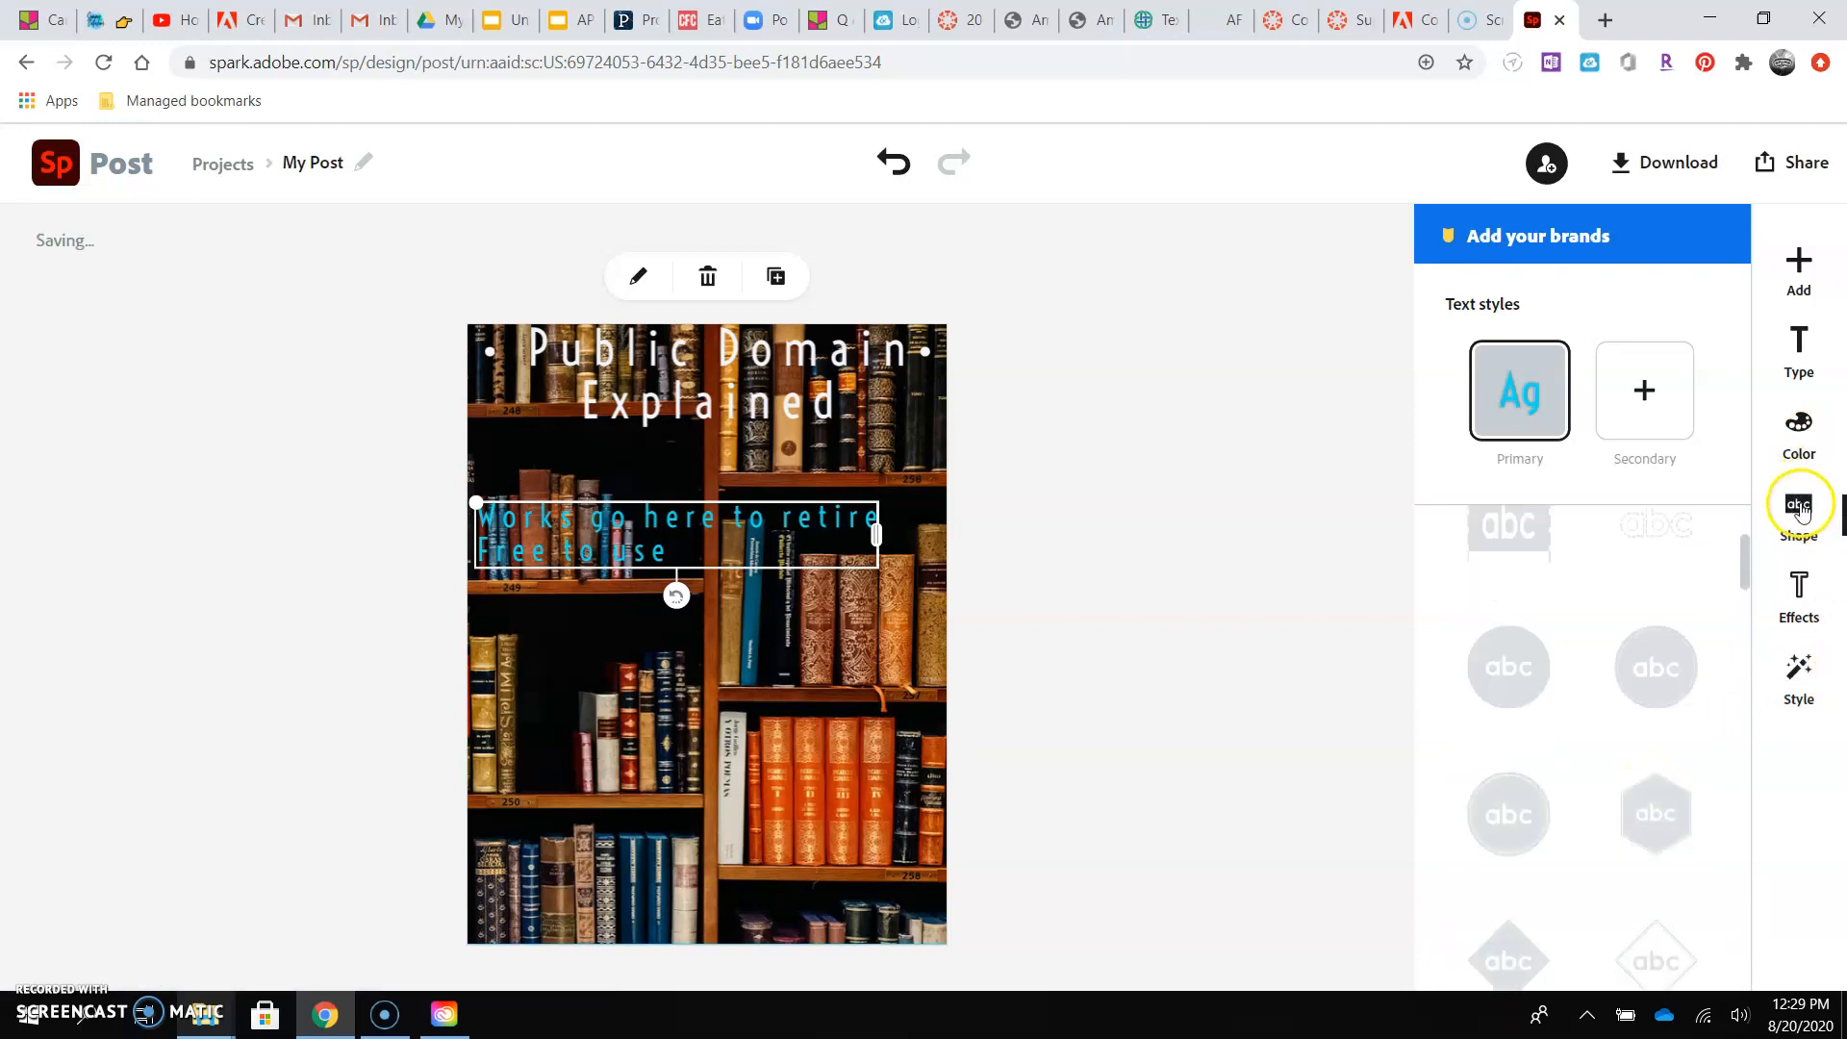
left_click(796, 348)
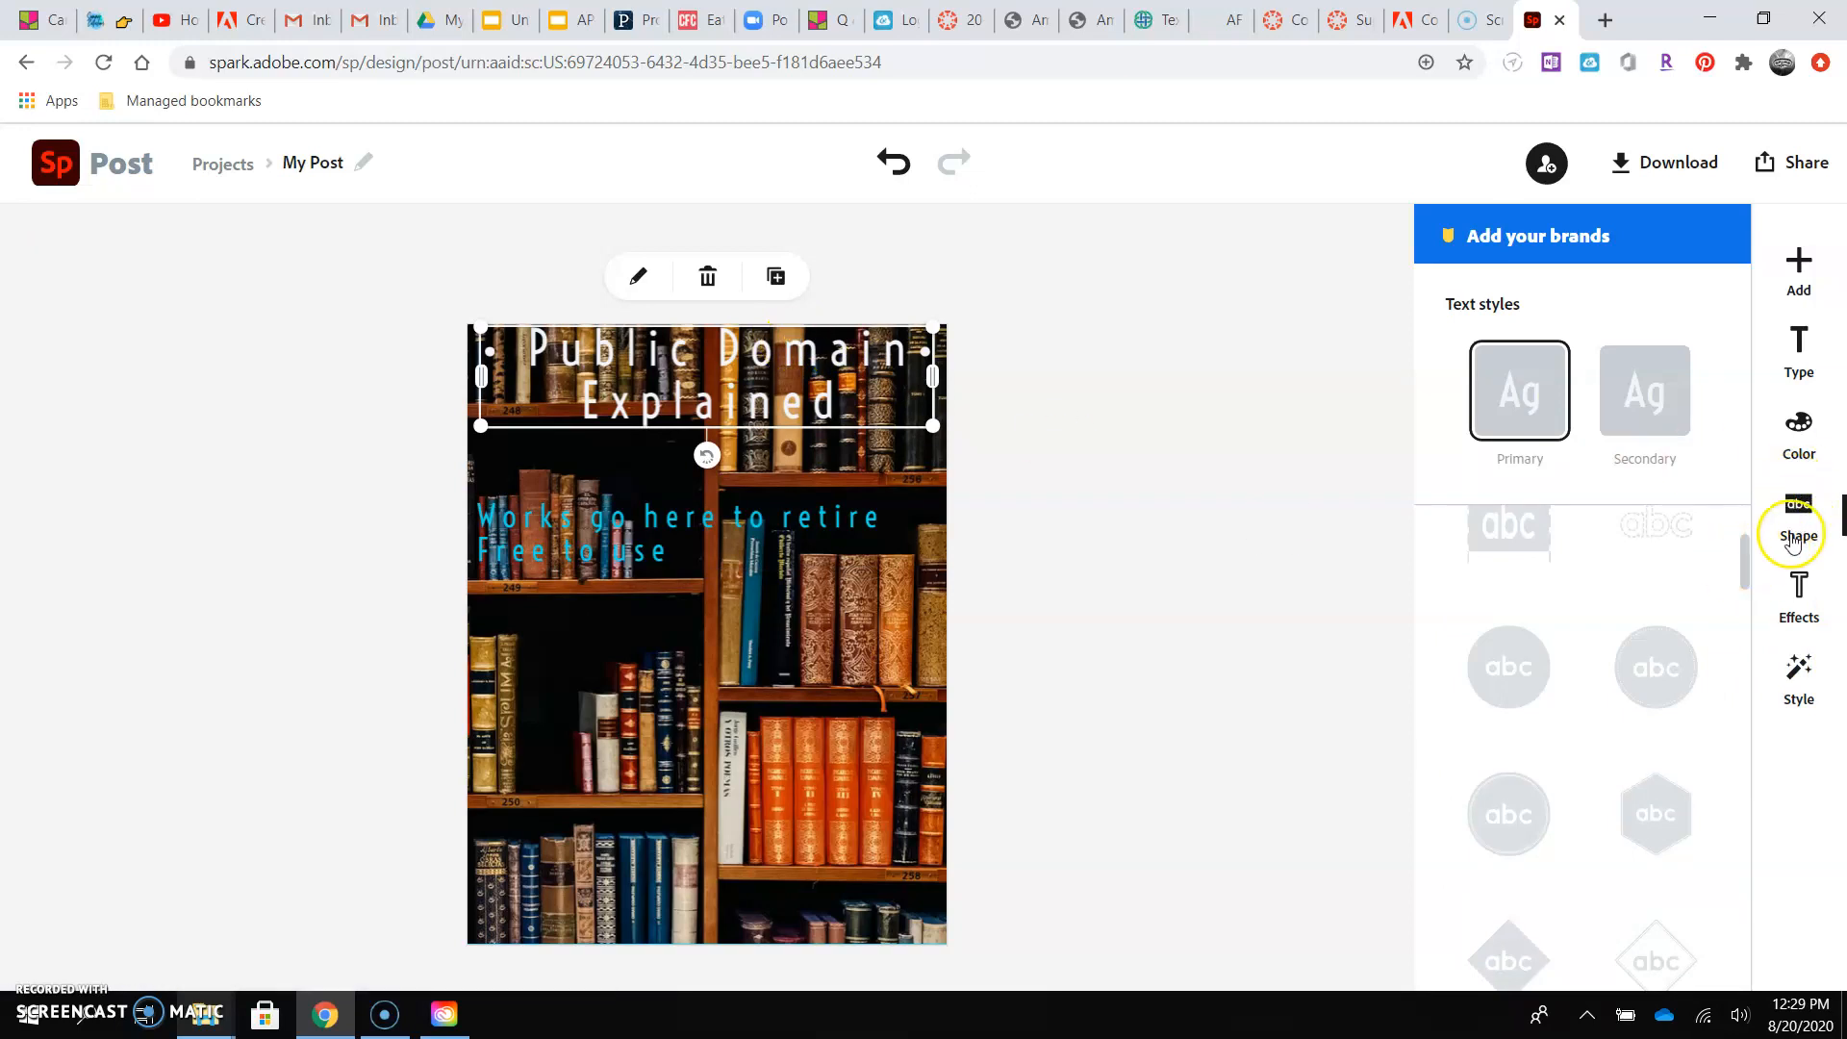
left_click_drag(1744, 585, 1752, 680)
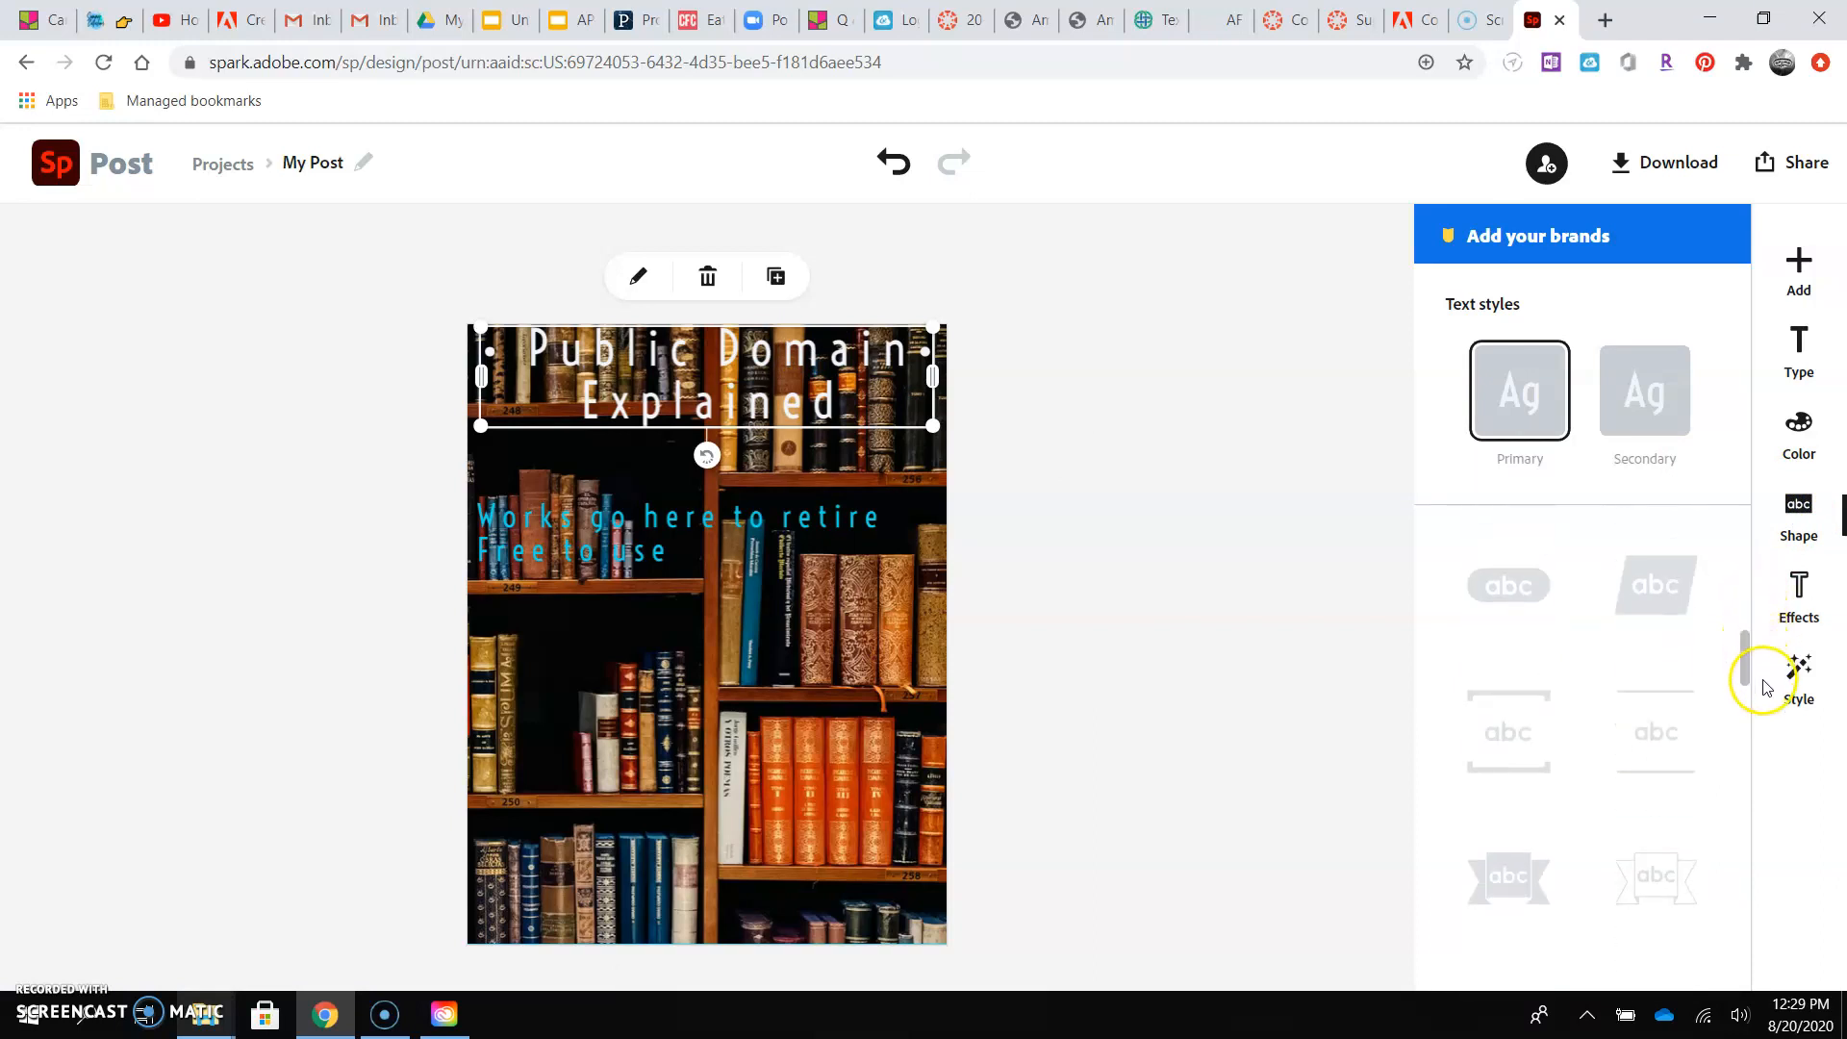
left_click(1524, 758)
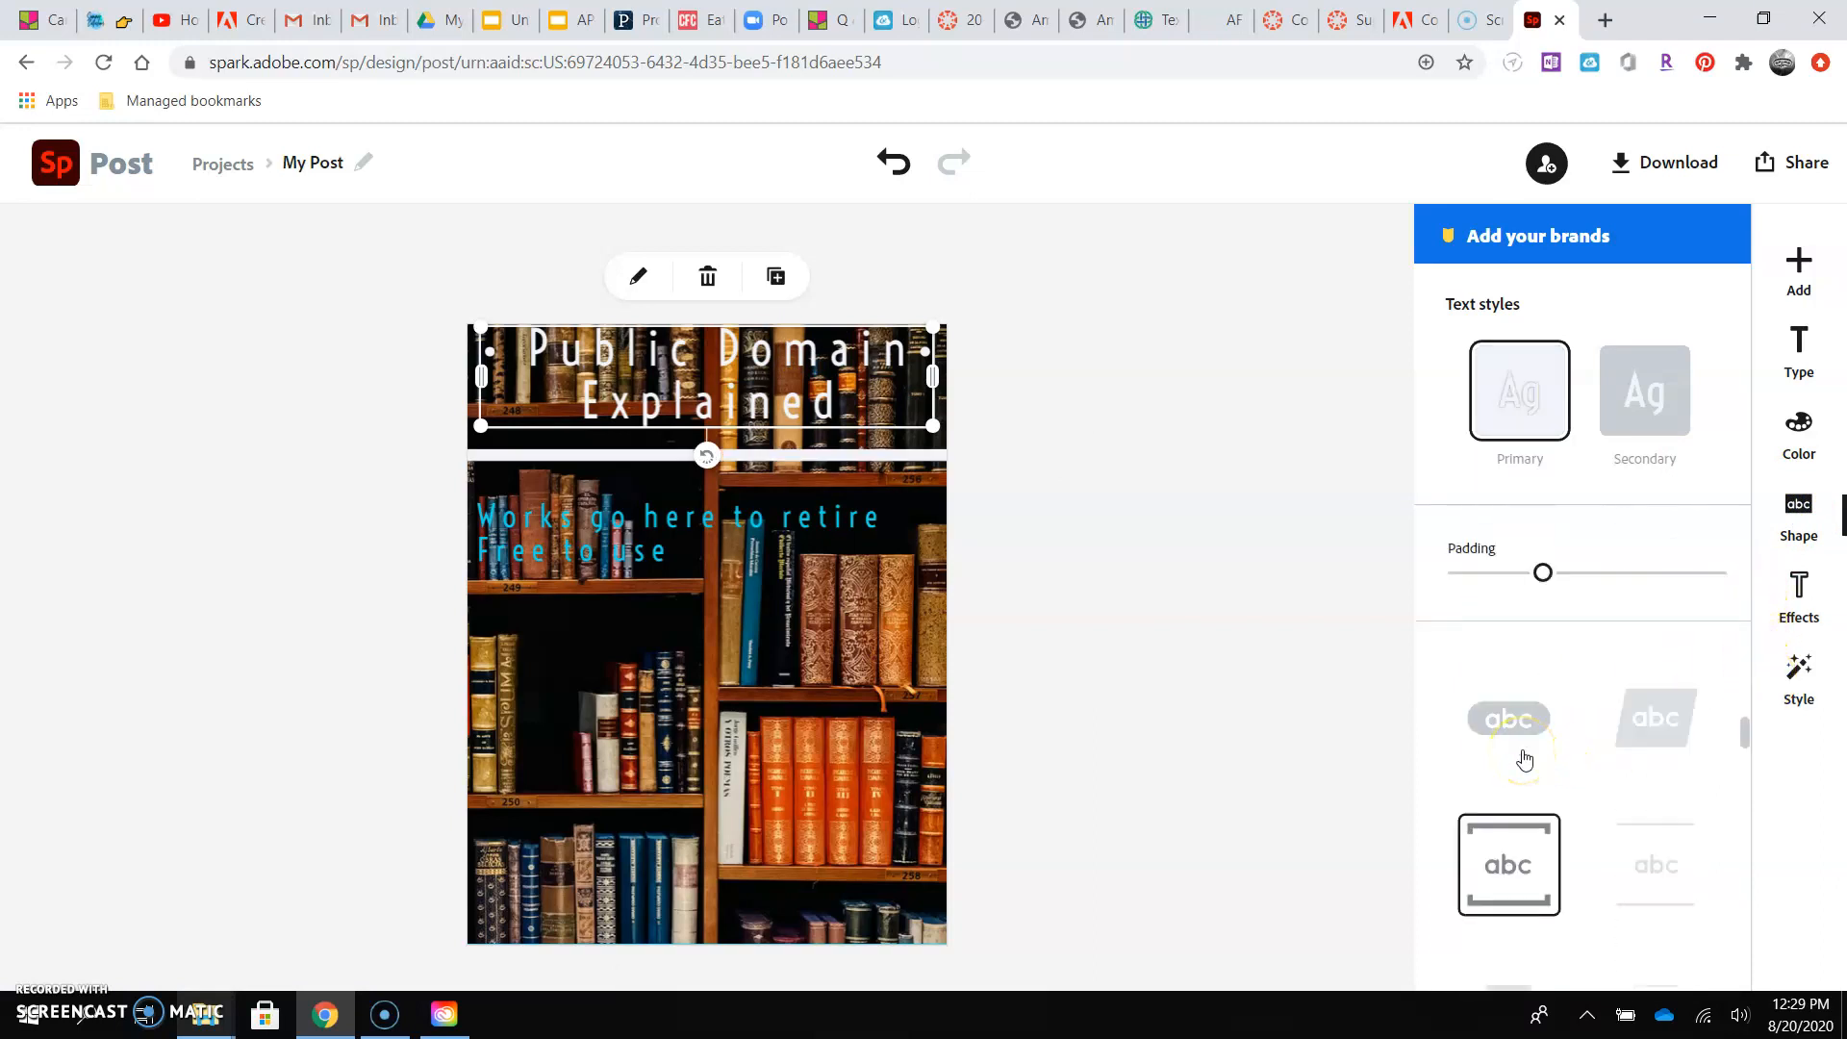
left_click_drag(796, 458, 797, 501)
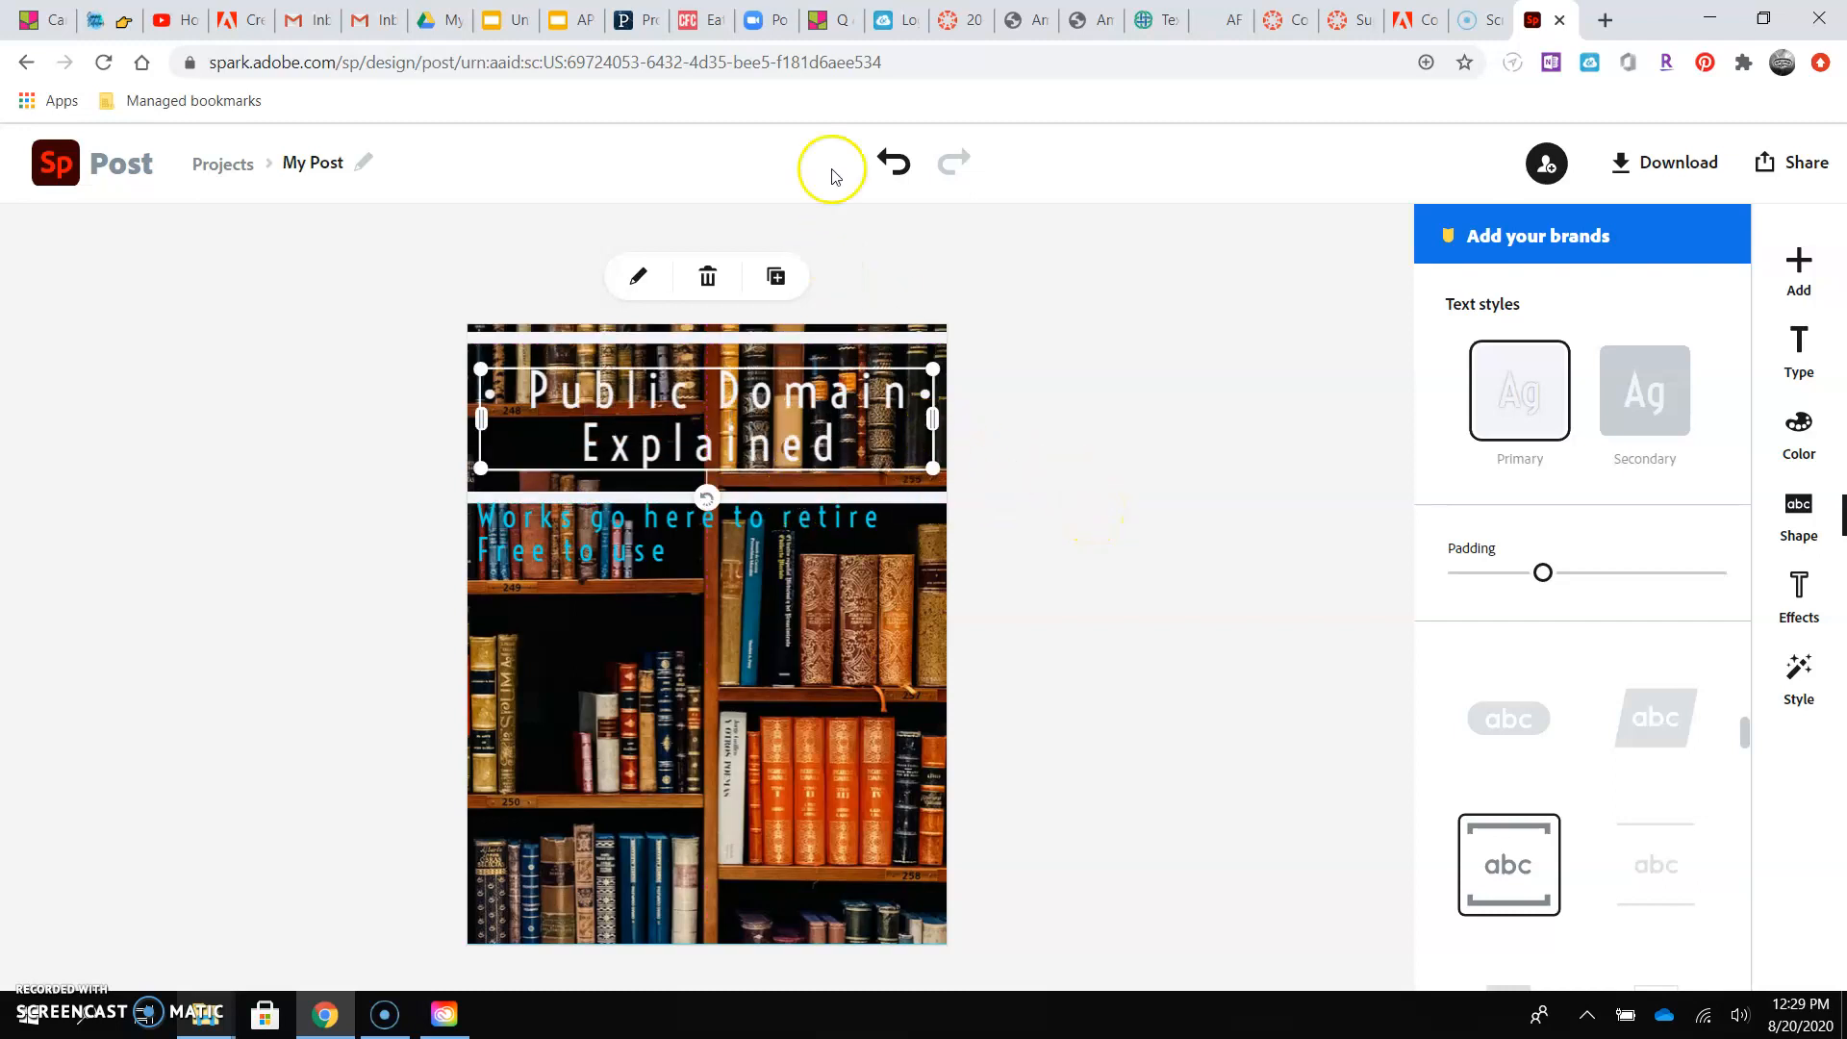
left_click(894, 165)
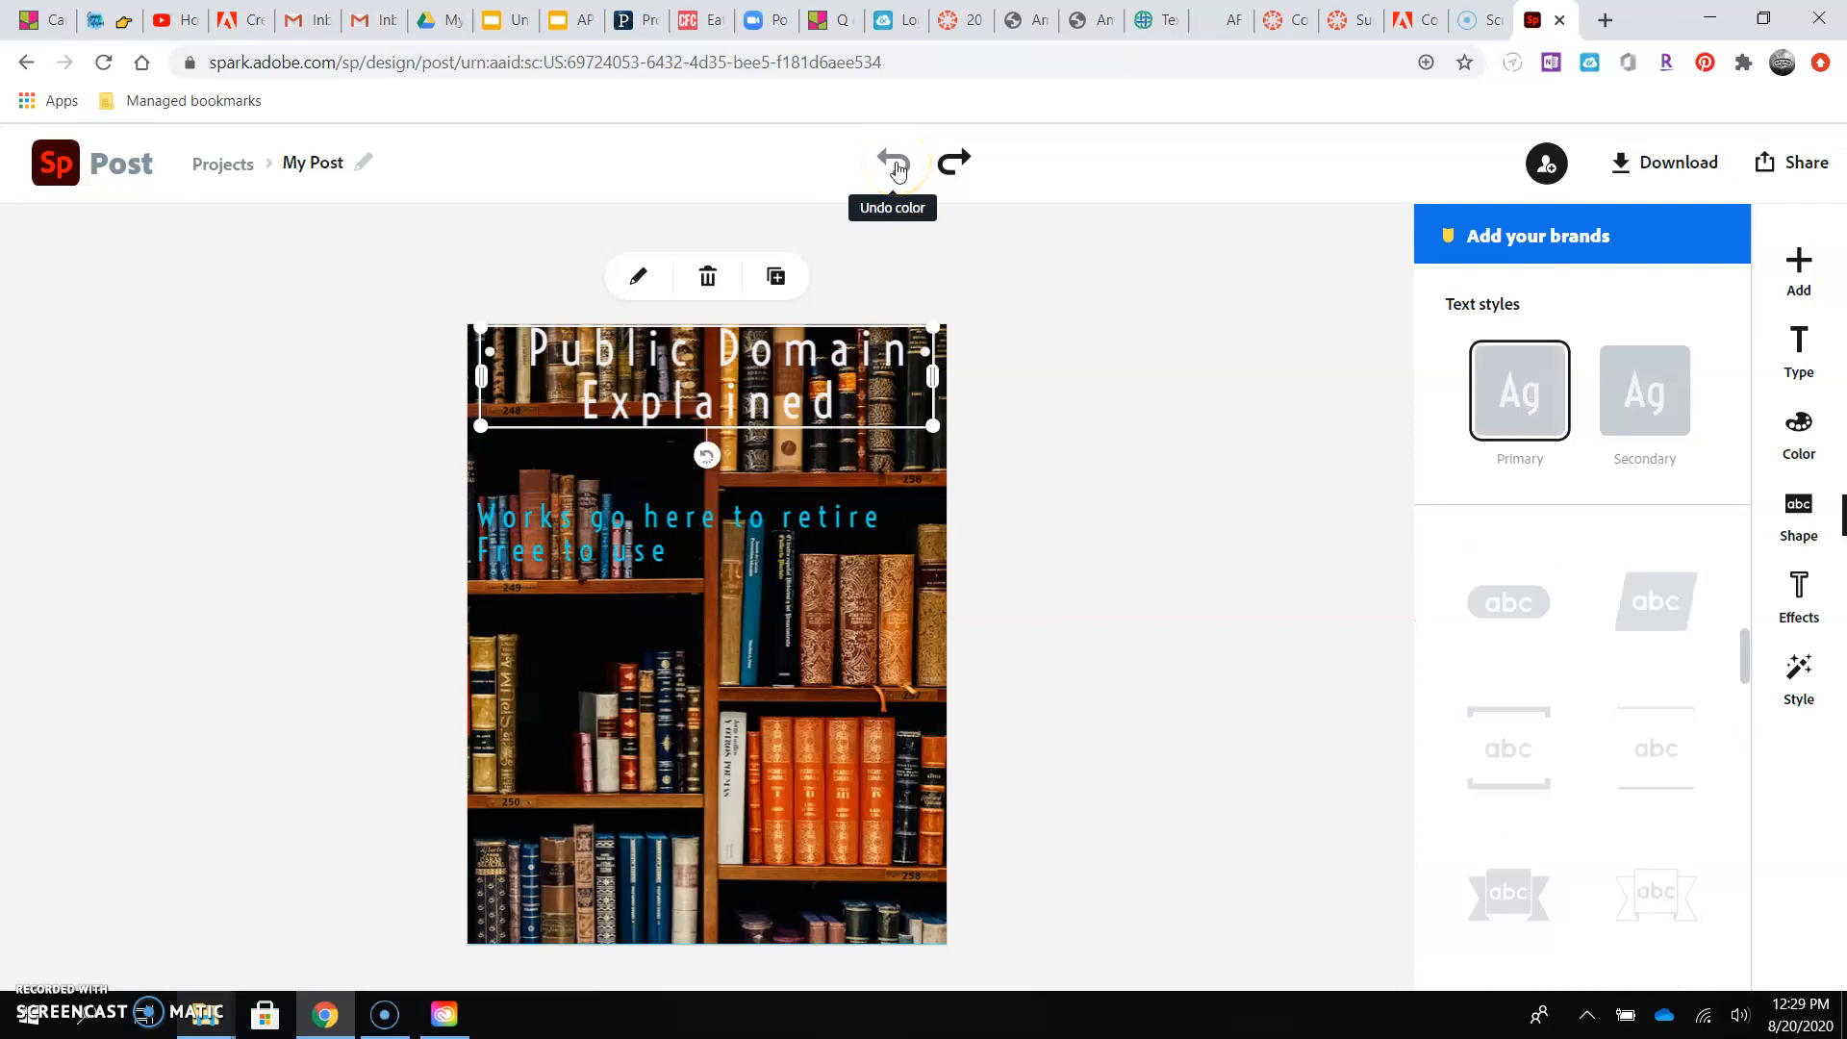
left_click(1203, 442)
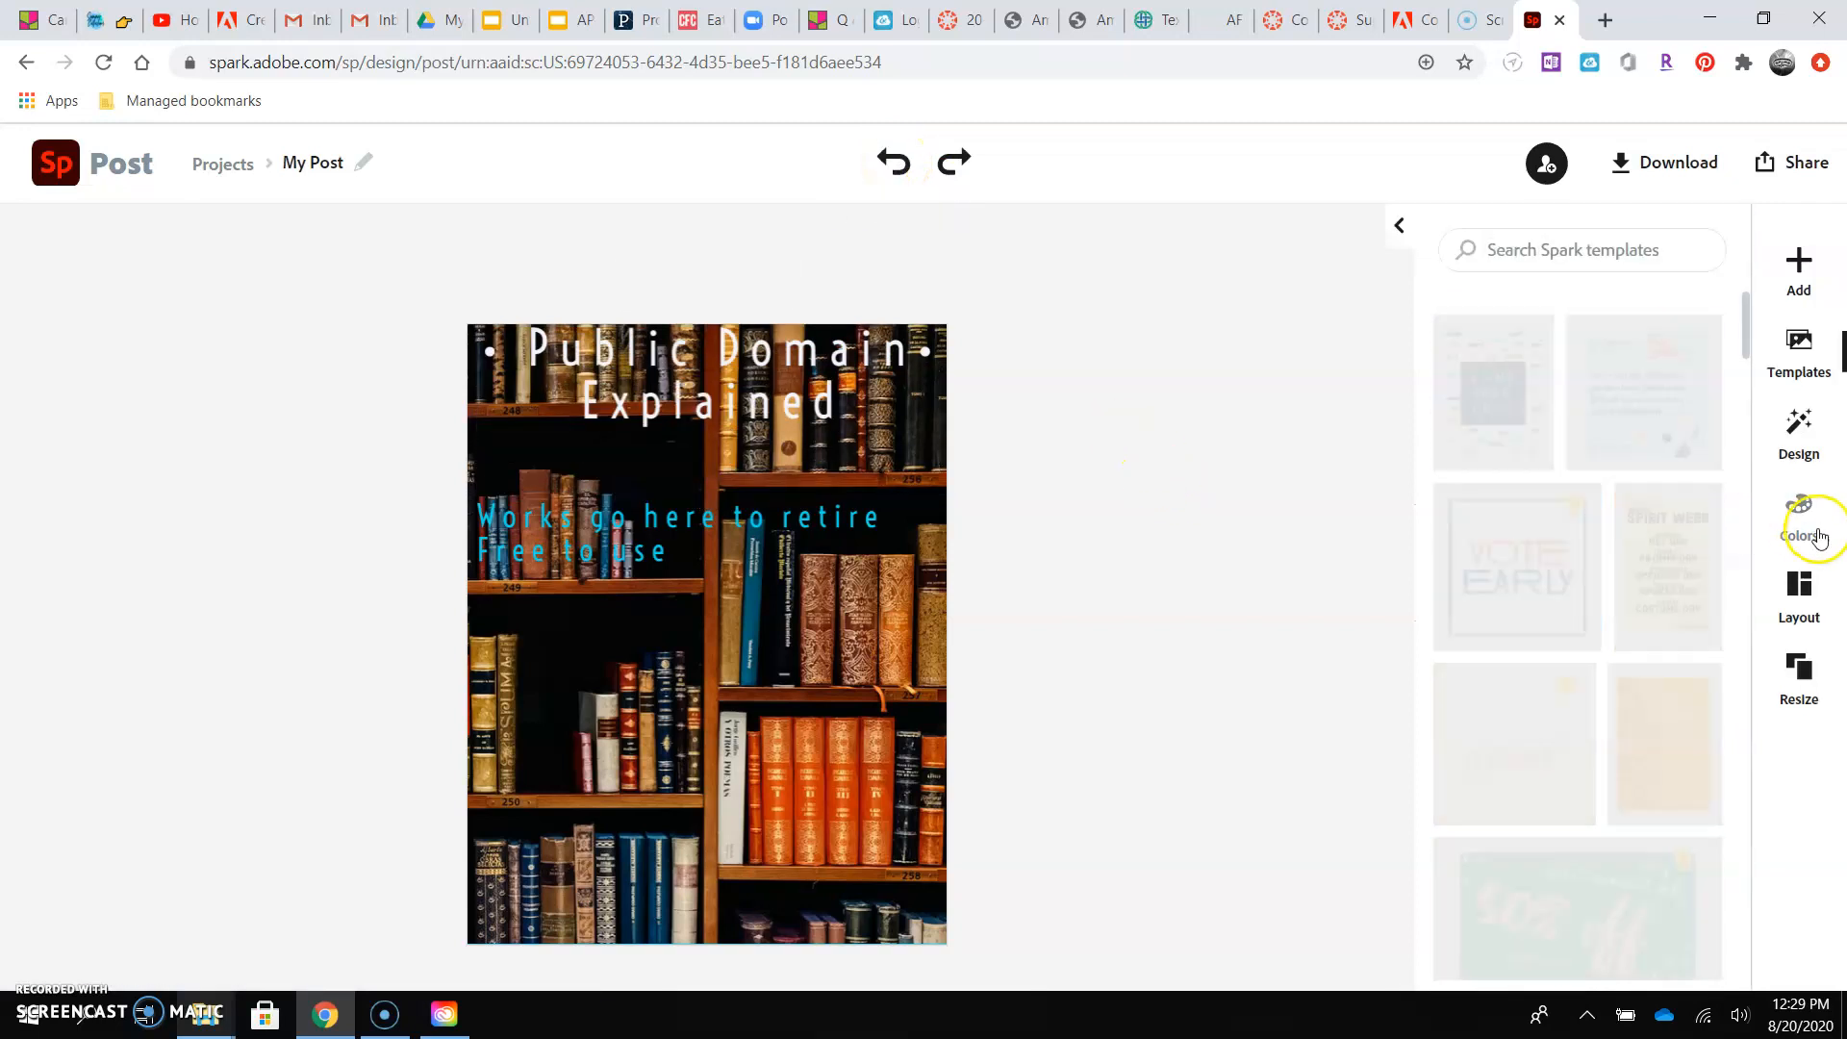
Try the Outline effect on the "Works go here to retire" text and undo it.
left_click(825, 507)
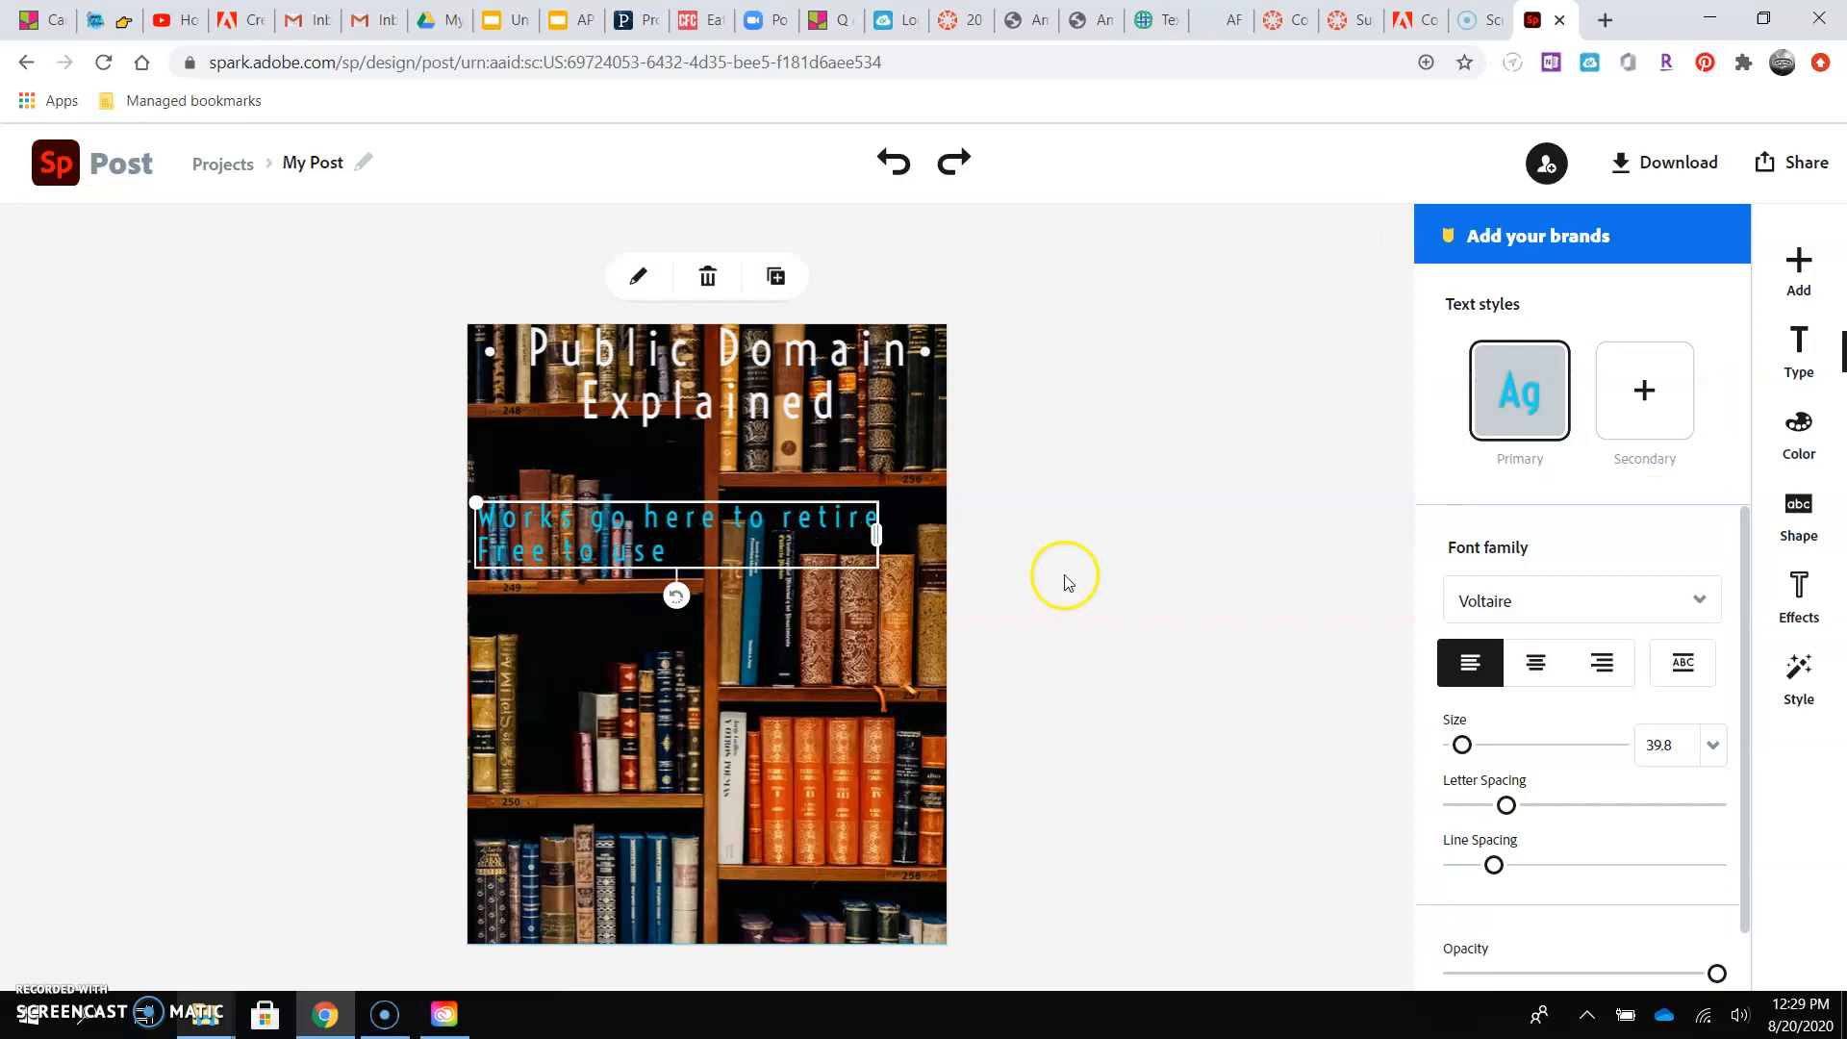
left_click(1799, 592)
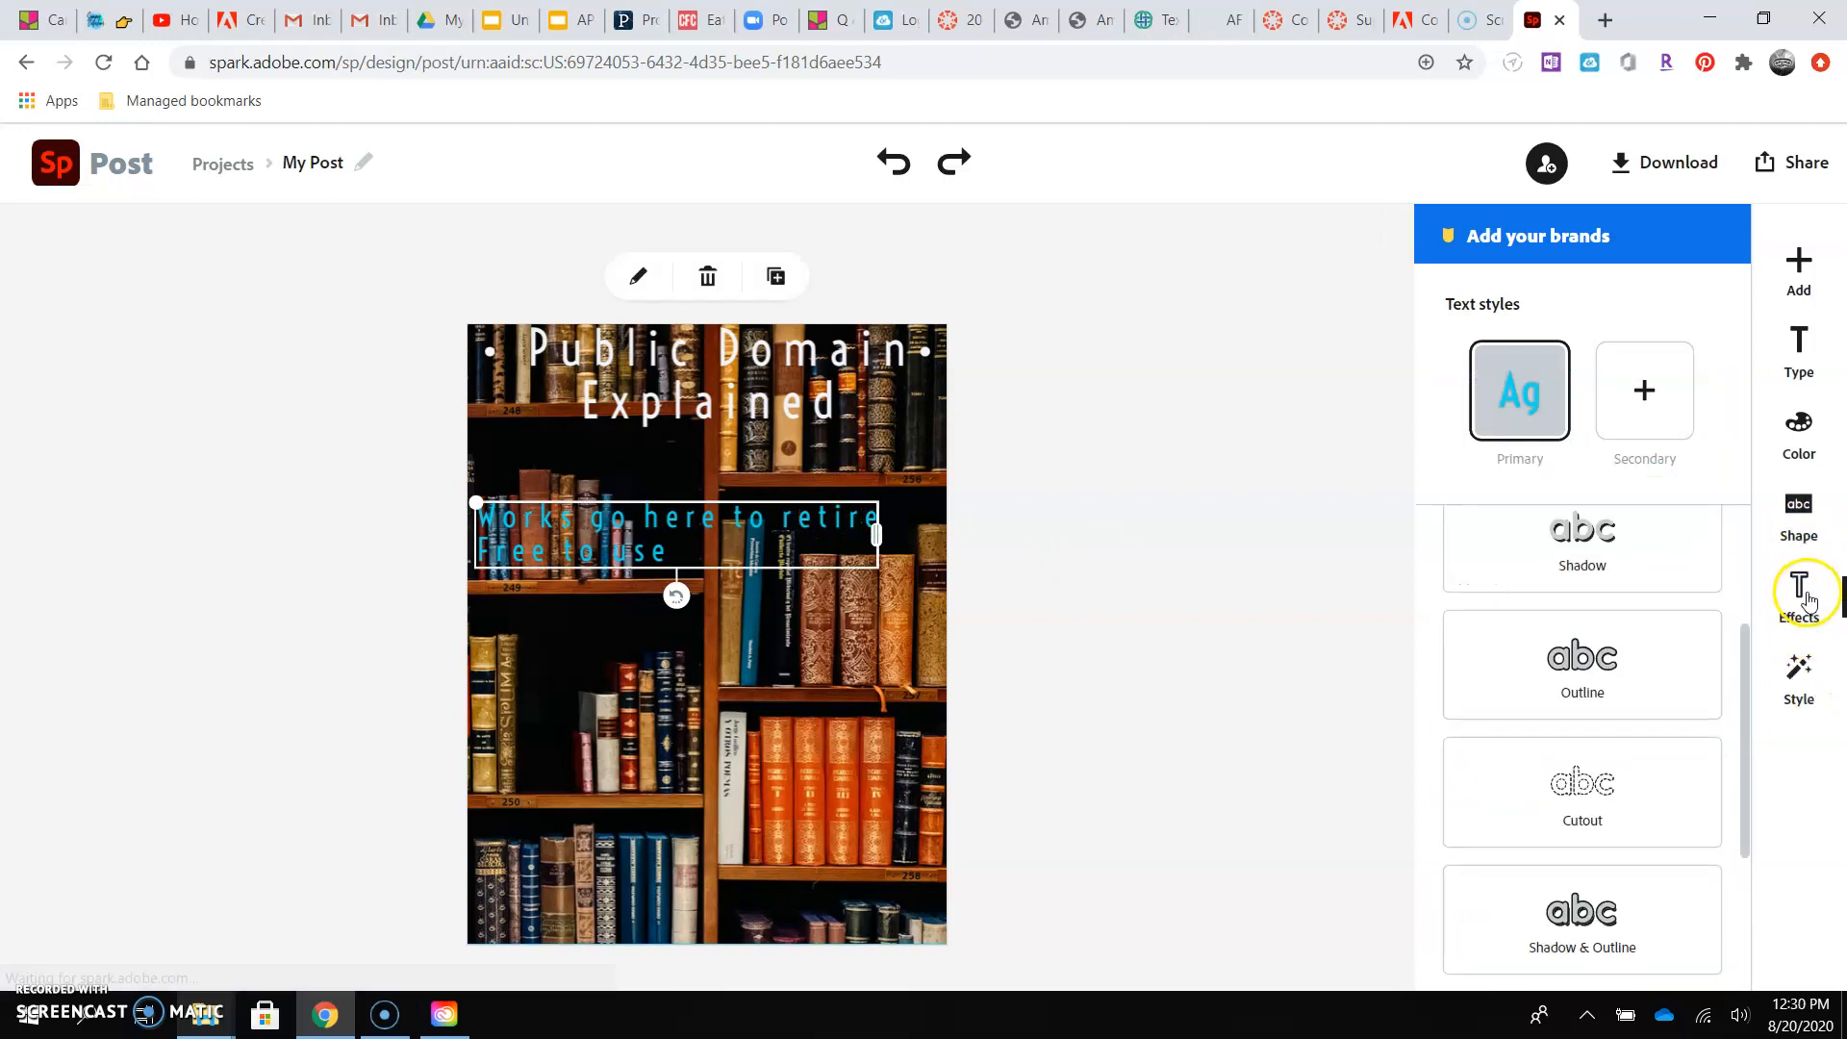
left_click(1612, 655)
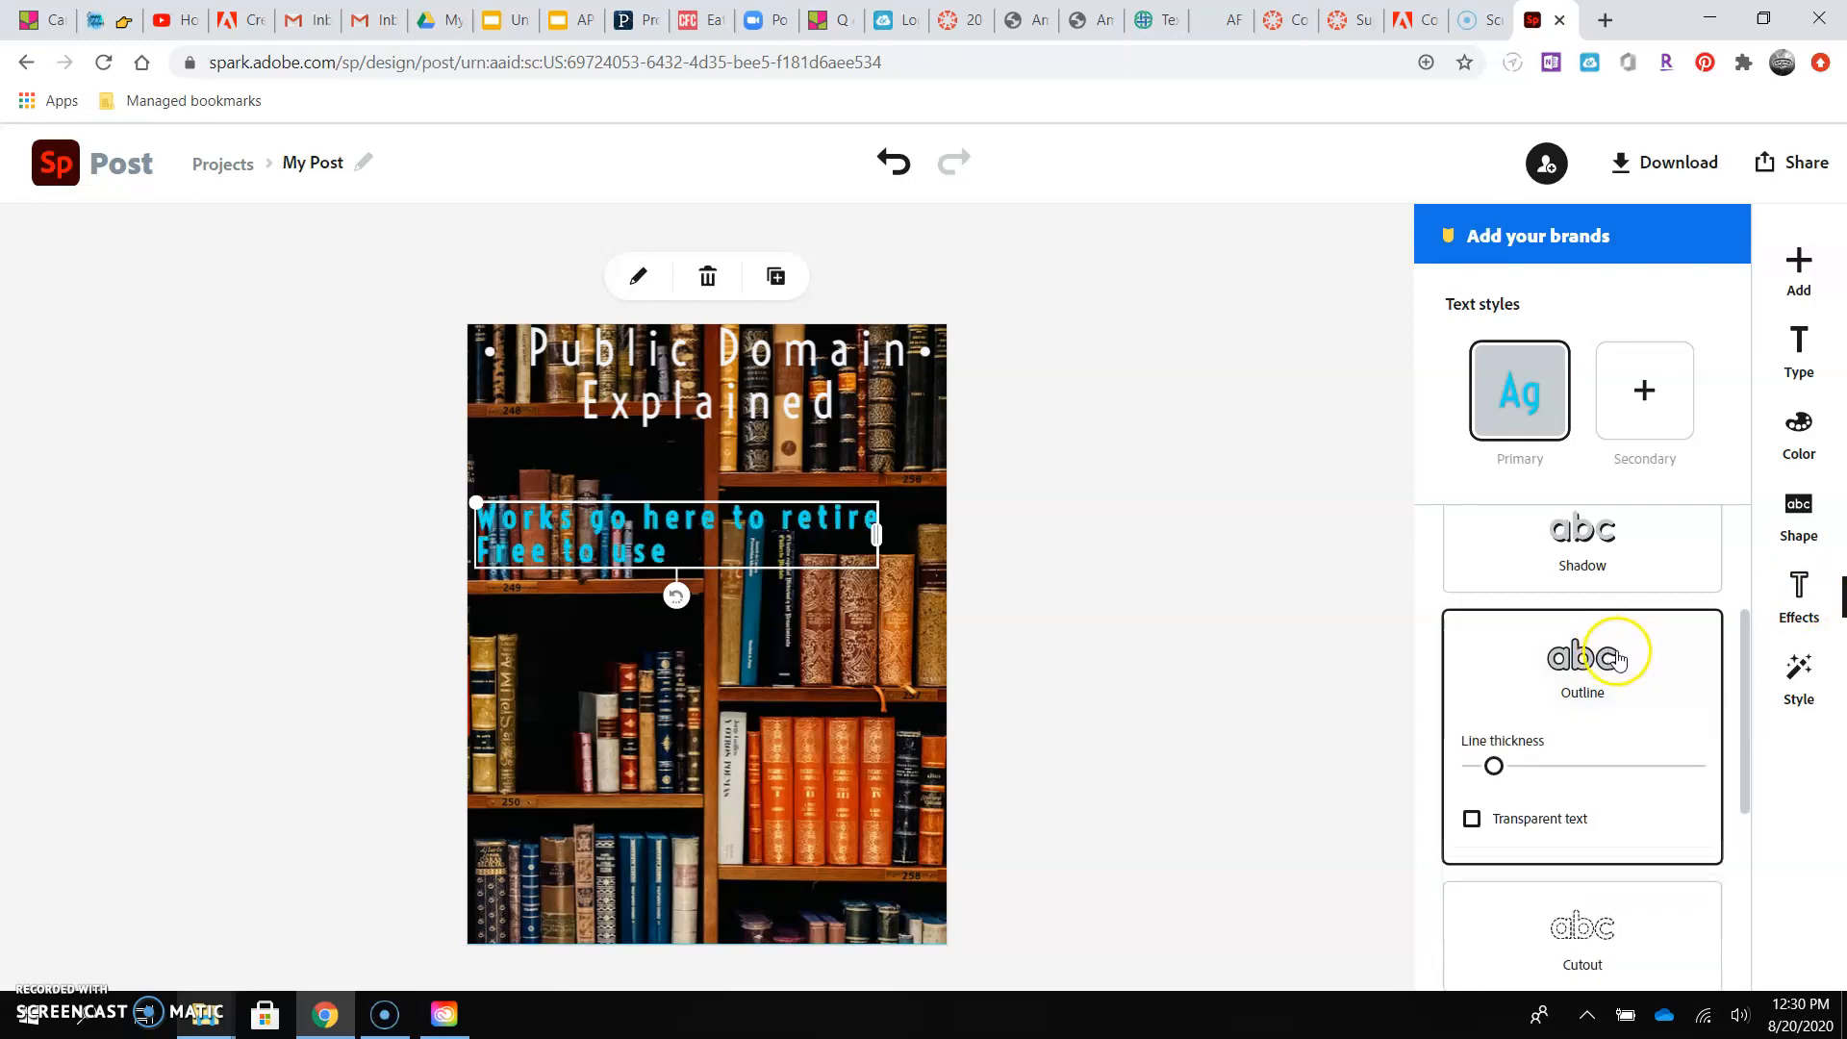
left_click(893, 159)
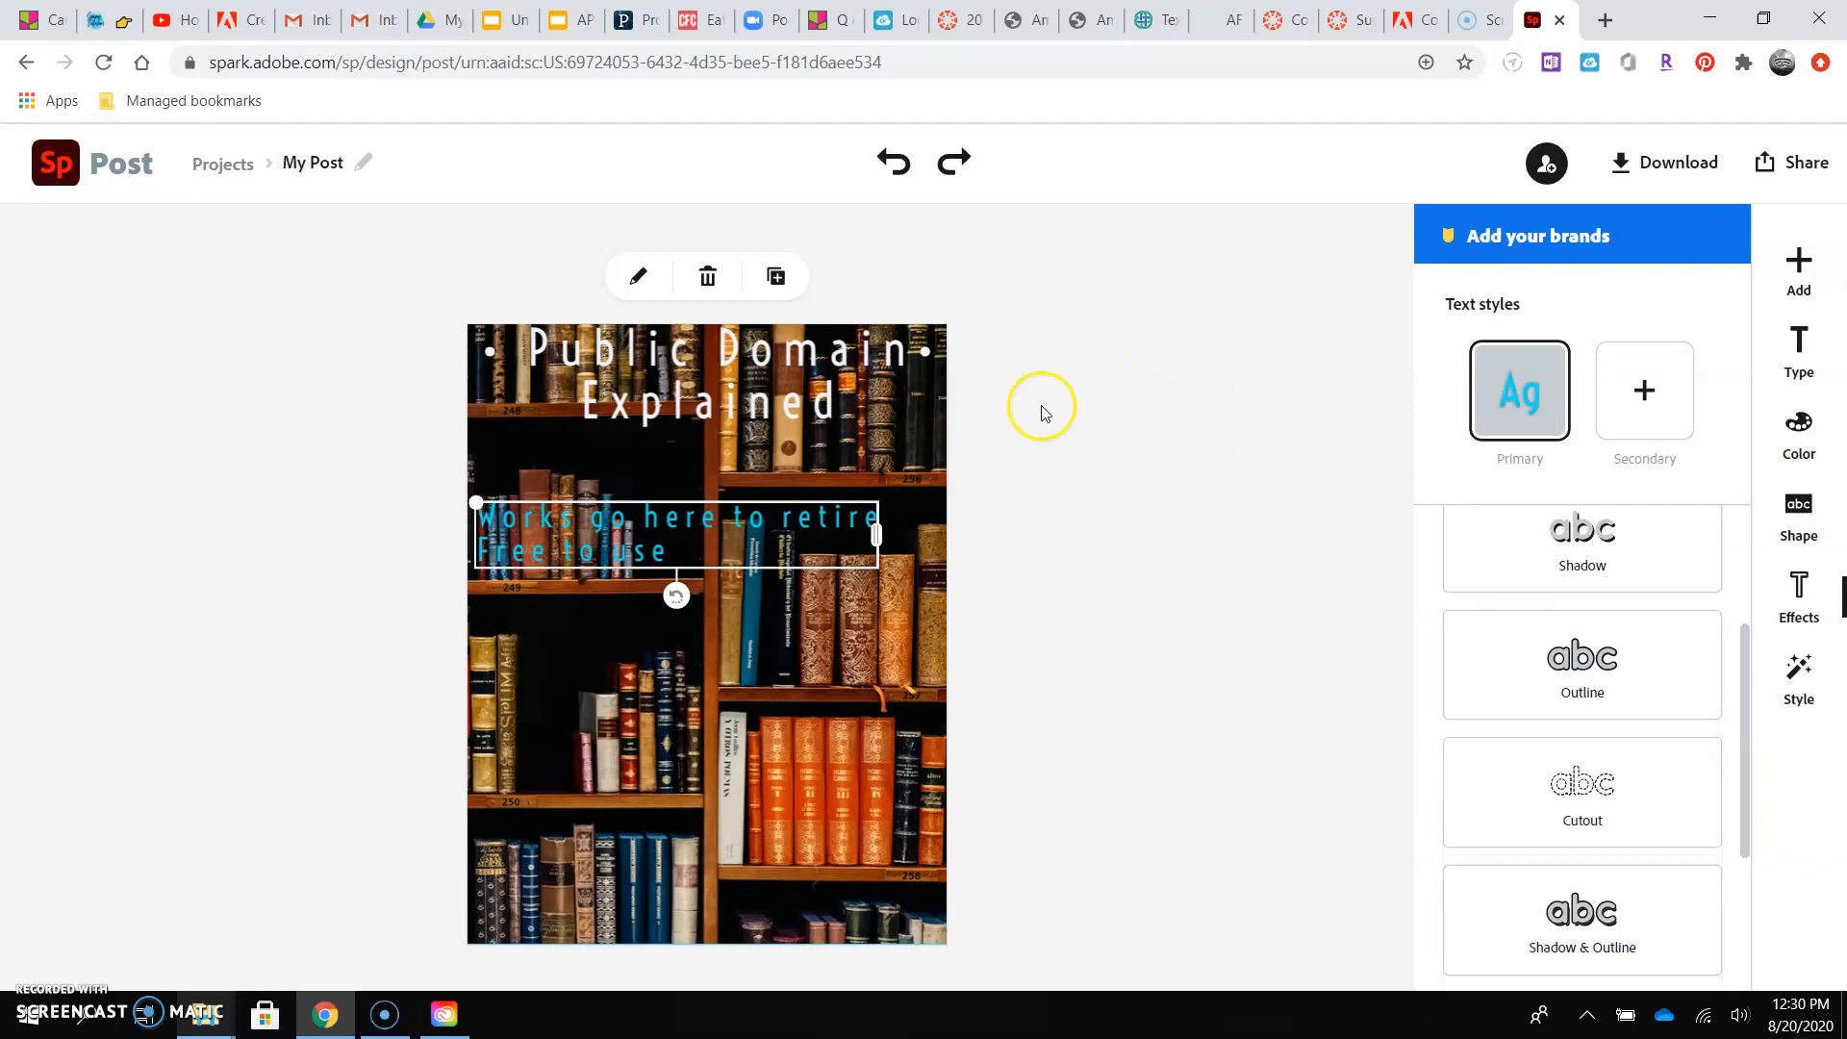
Restyle the "Works go here to retire" text with a suggested centered bold serif style in teal, undoing the wreath-framed variation.
left_click(1799, 678)
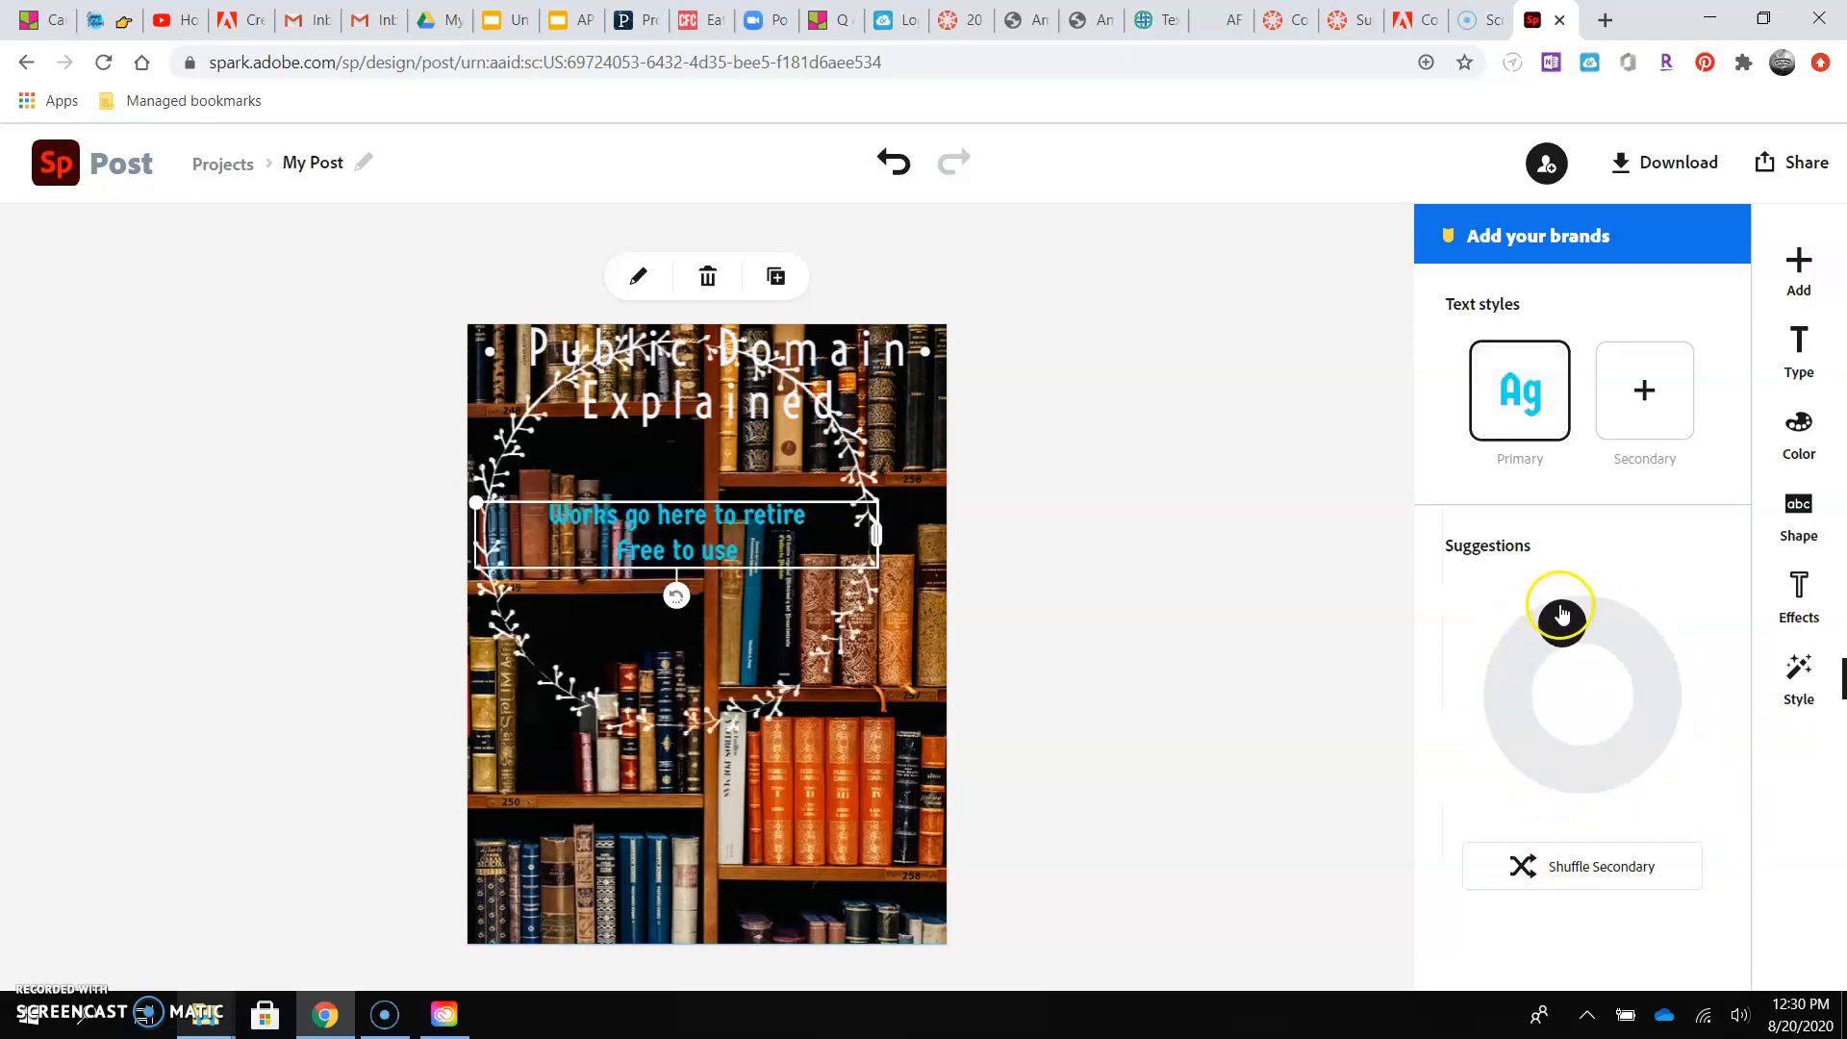
left_click(890, 163)
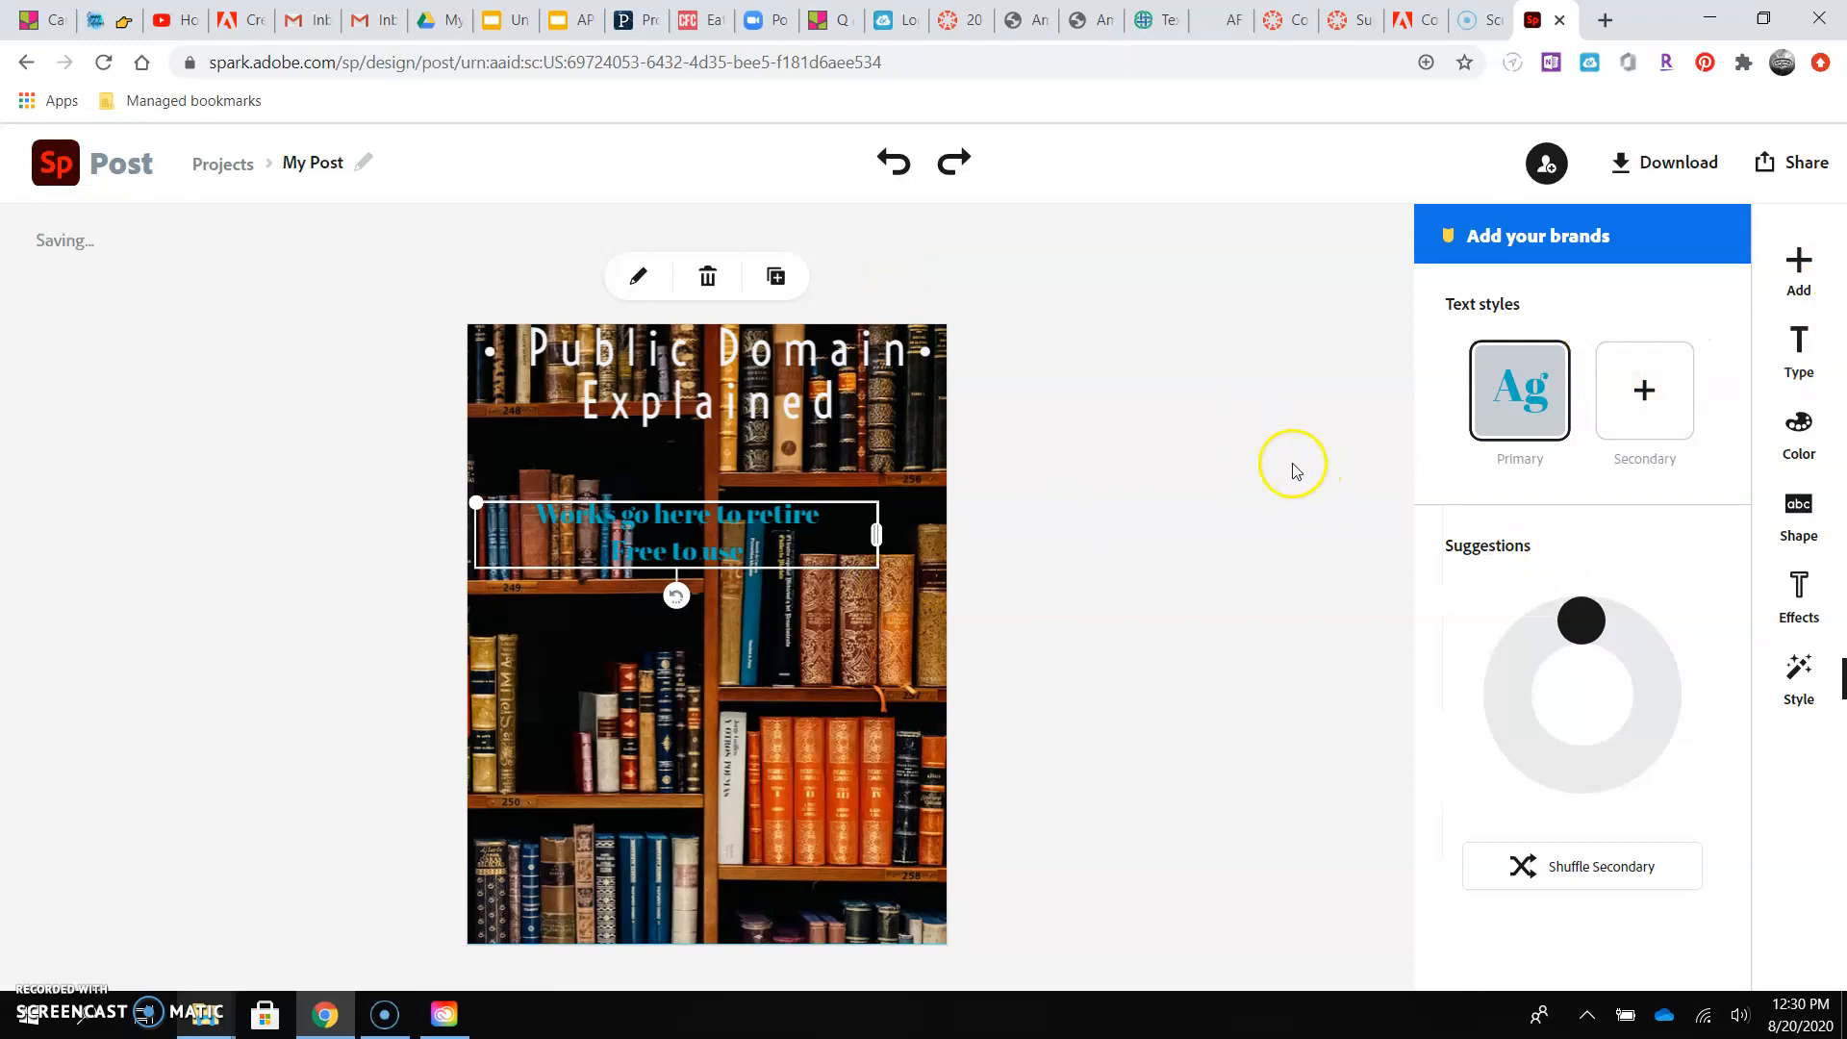
left_click(1056, 459)
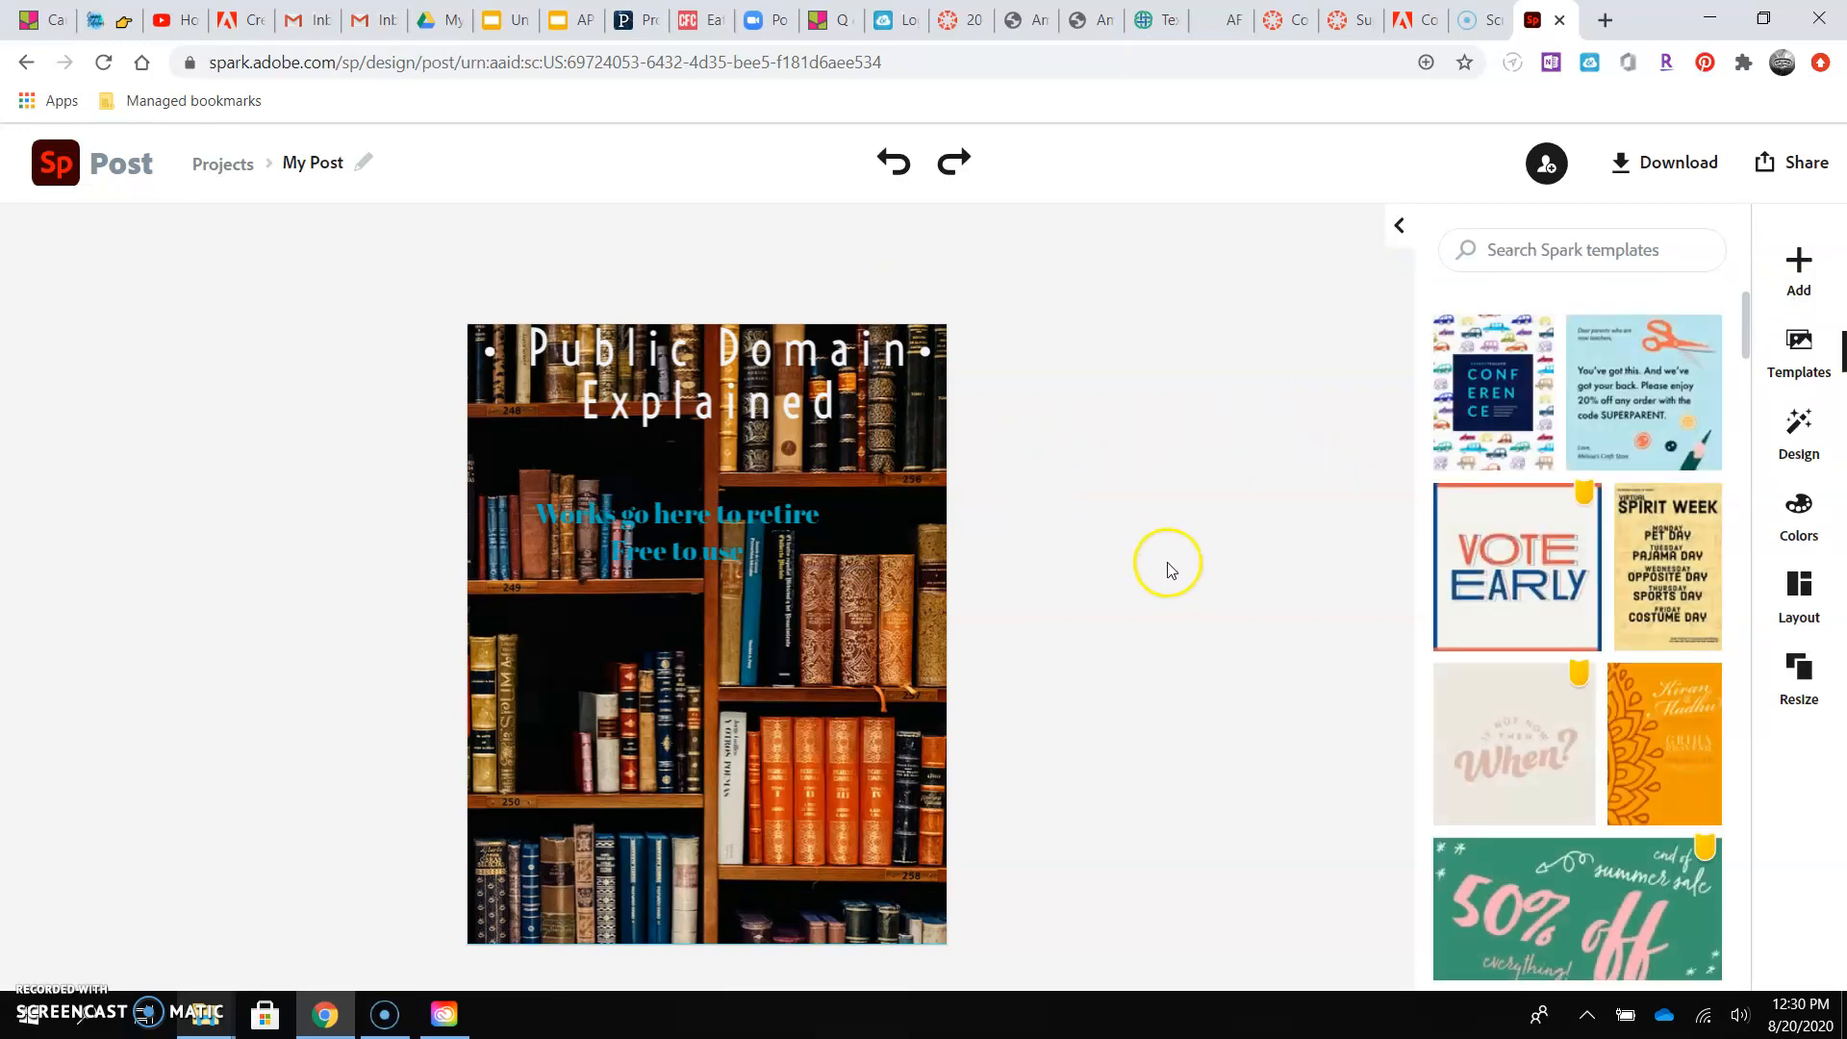
Search the icon library for "phone" and "law", and add the balance scales icon to the flyer.
left_click(1798, 262)
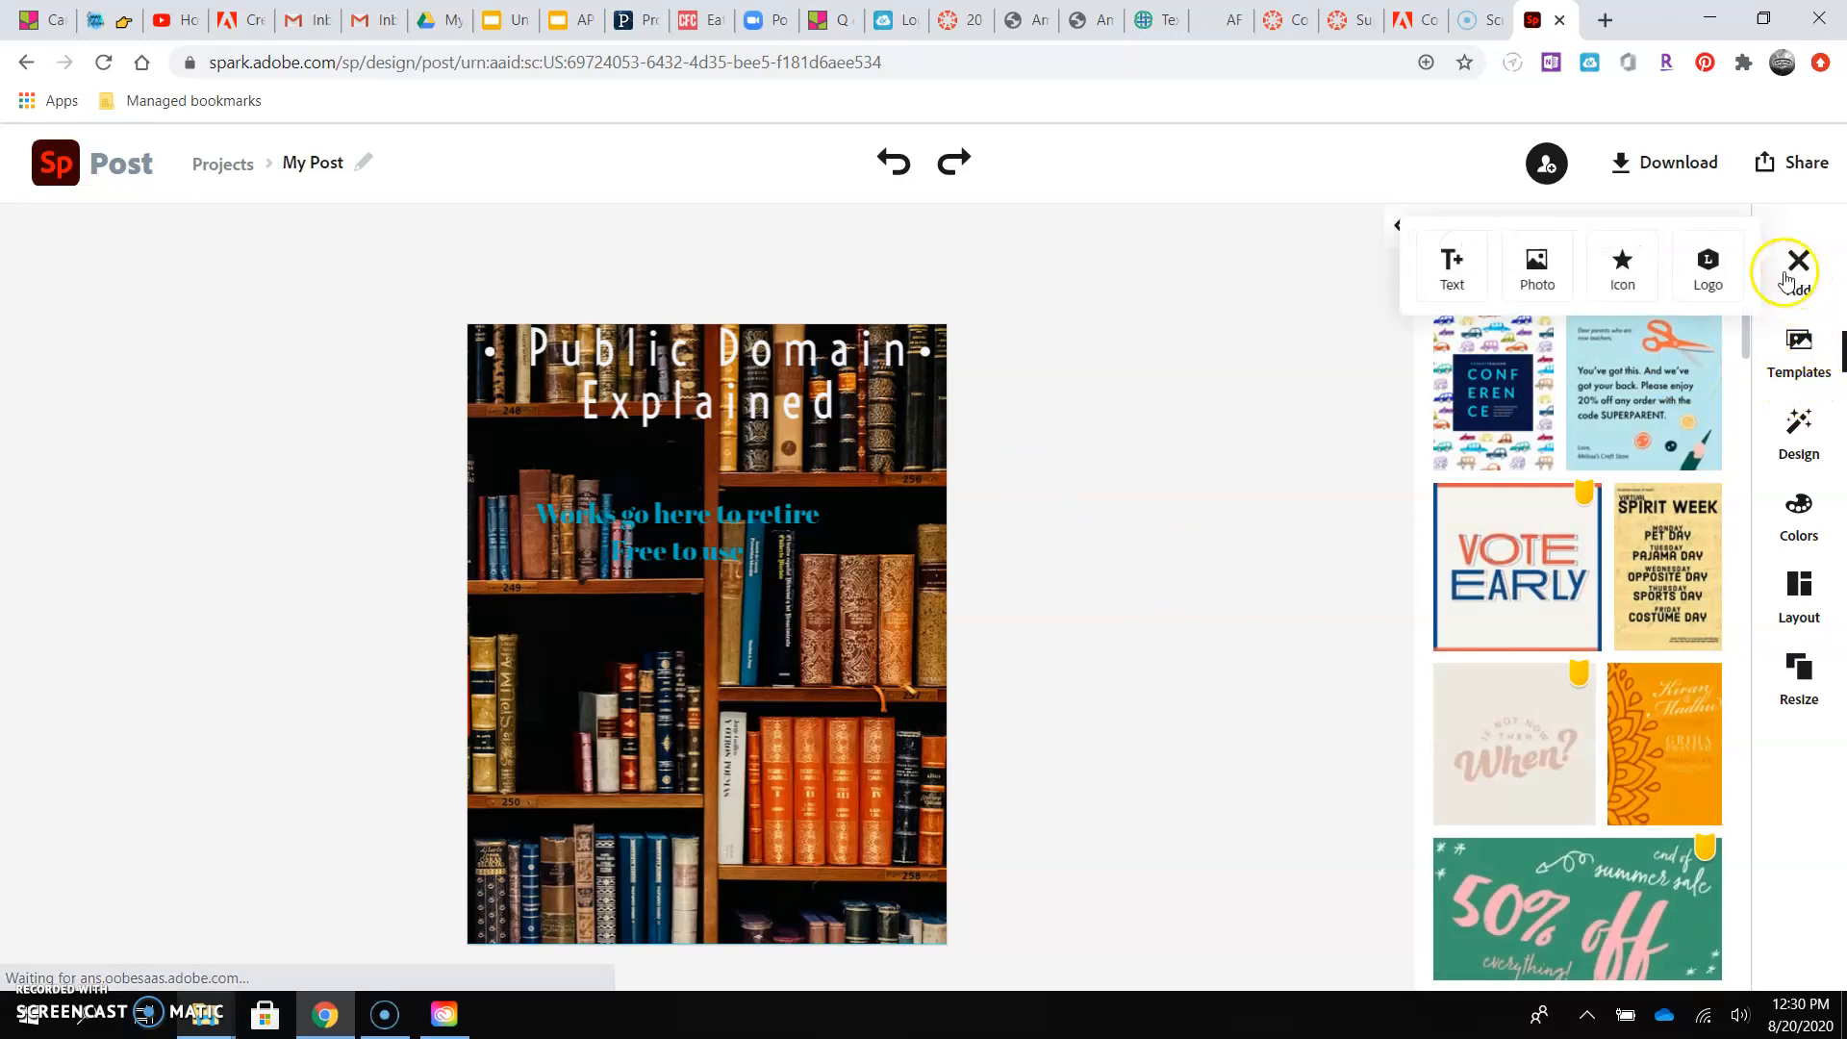
left_click(1635, 277)
type("phone")
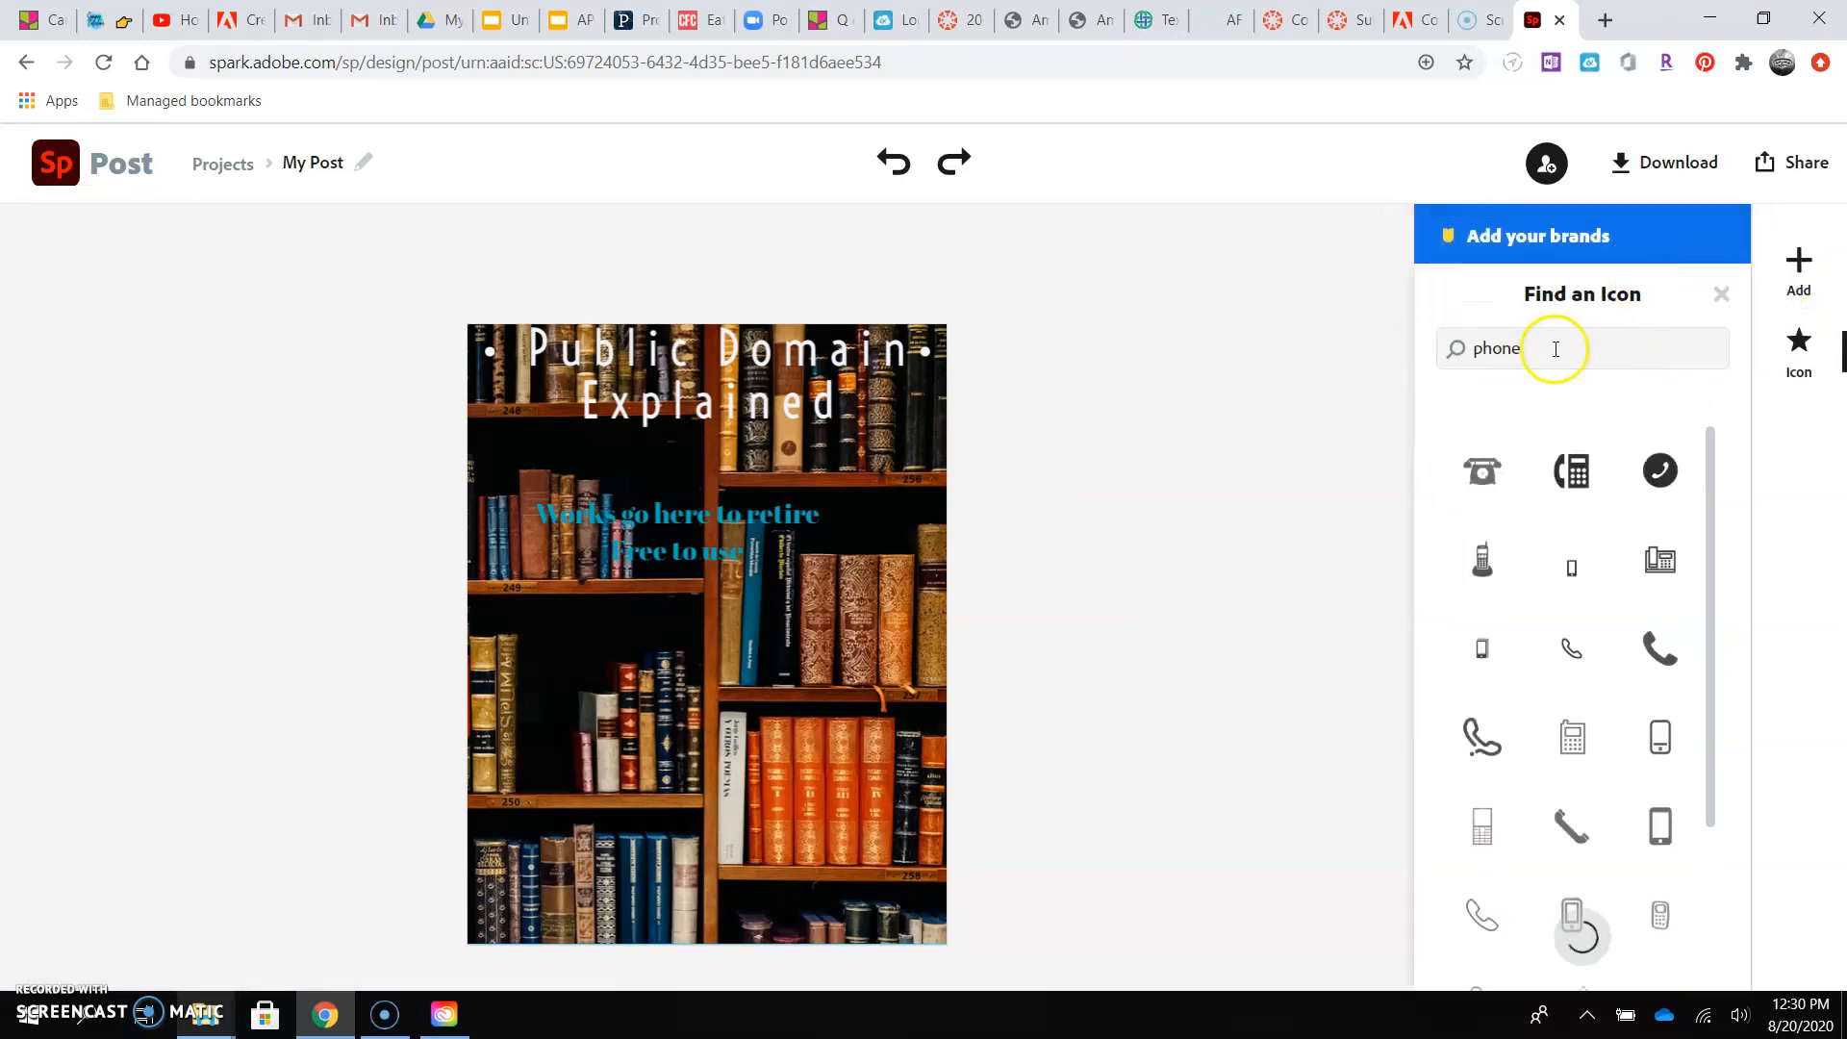
mouse_move(1712, 453)
left_mouse_down()
mouse_move(1732, 590)
mouse_move(1715, 456)
left_mouse_up()
left_click_drag(1538, 349, 1383, 328)
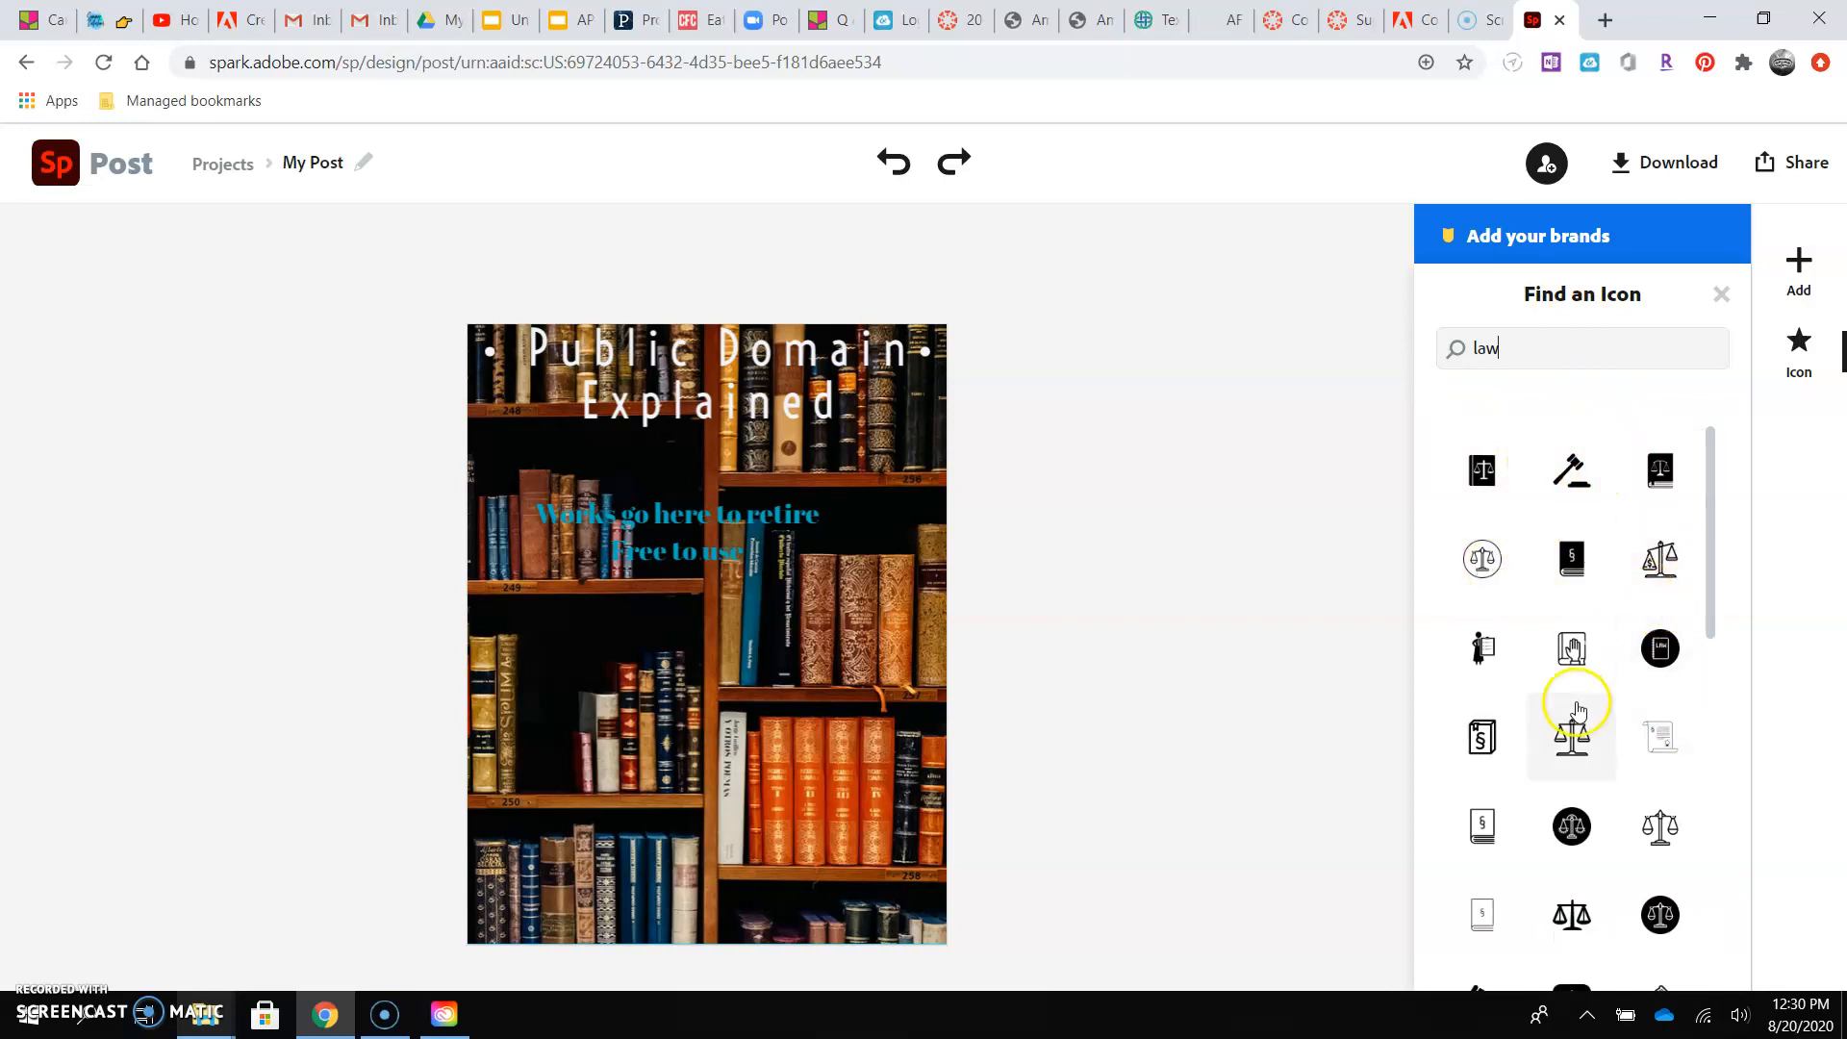
left_click(1575, 736)
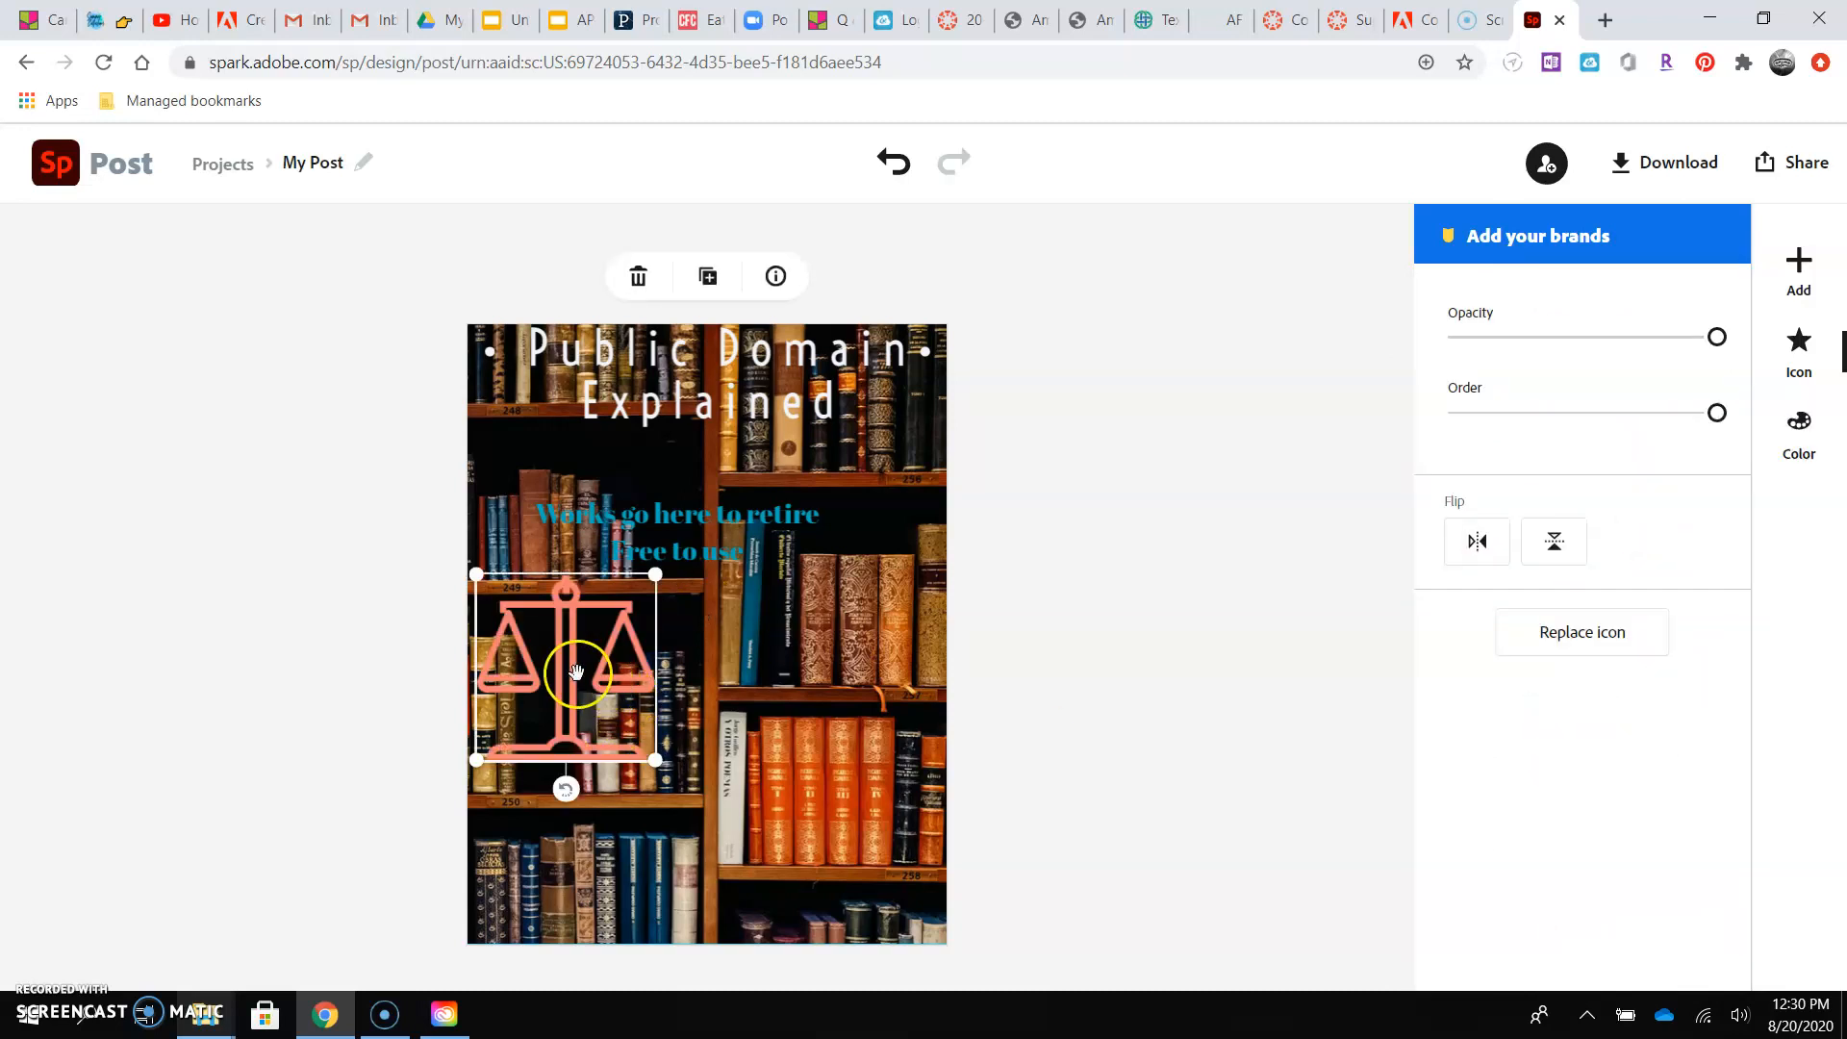
Recolor the scales icon pale pink and shrink it near the flyer's lower-left corner.
left_click(1798, 430)
left_click(1583, 641)
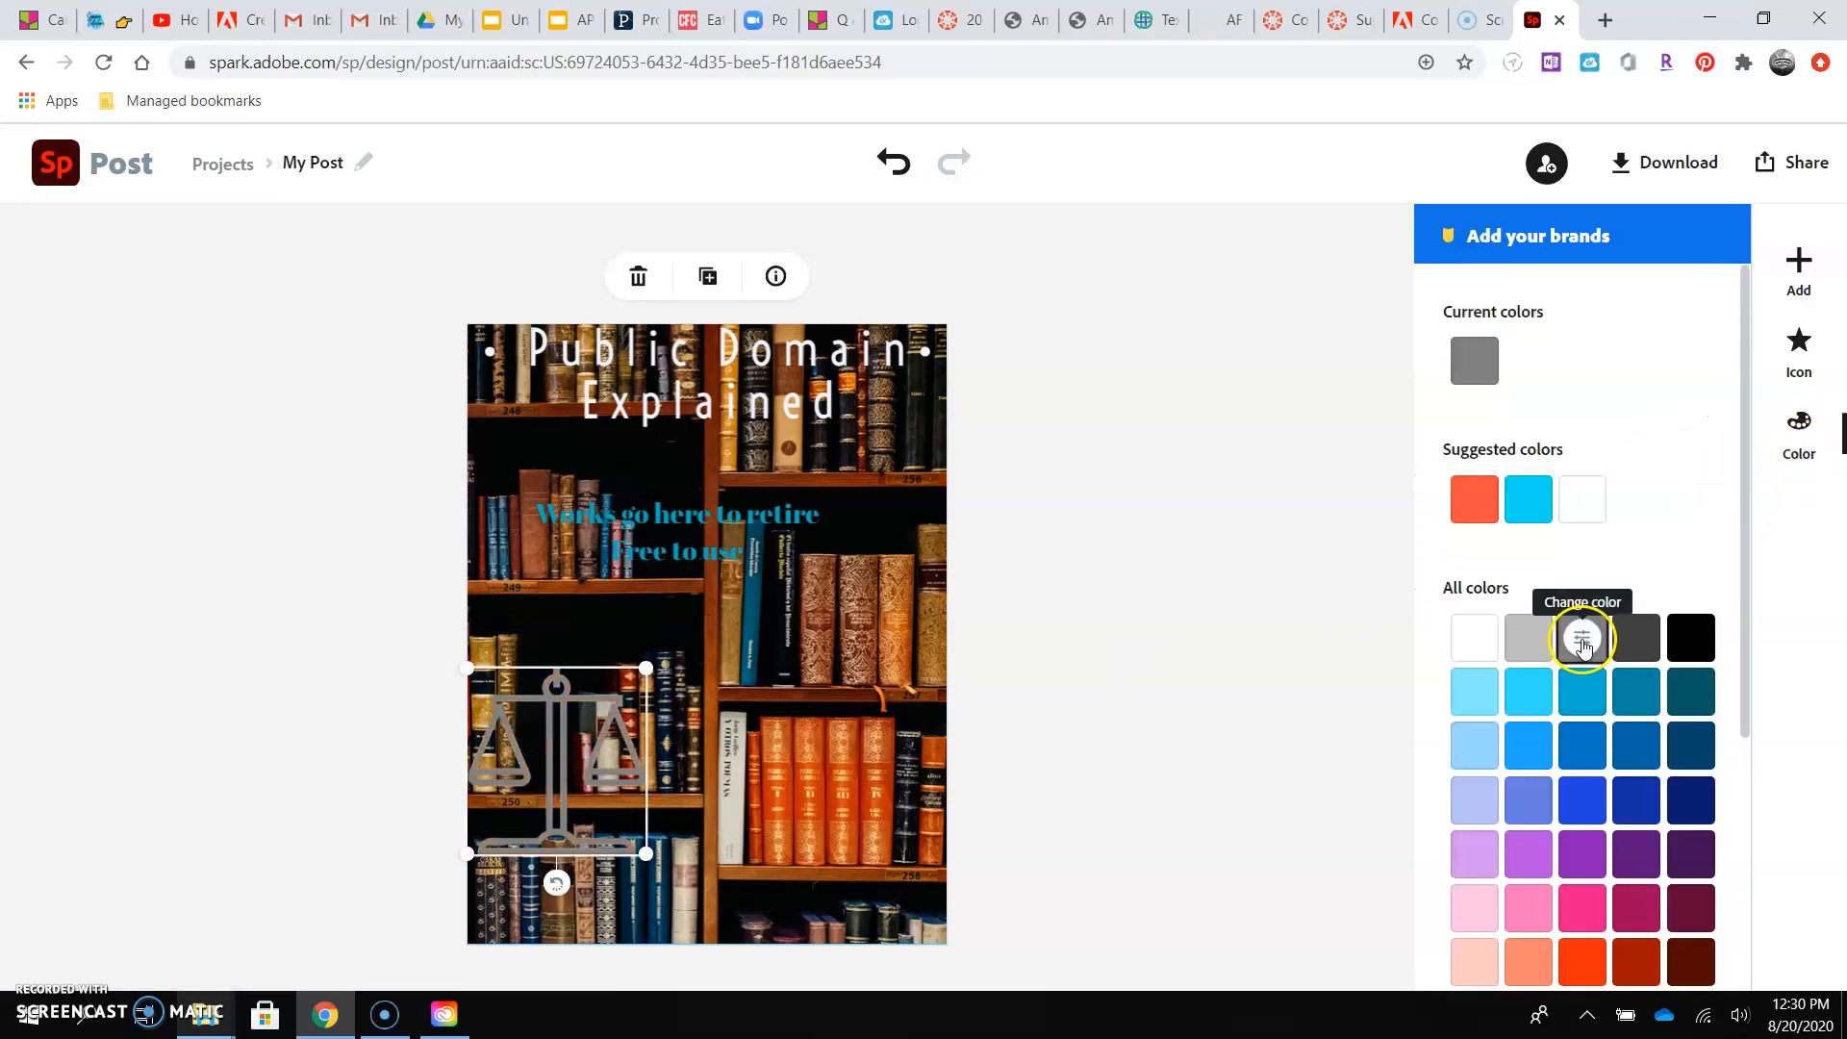
left_click(1477, 960)
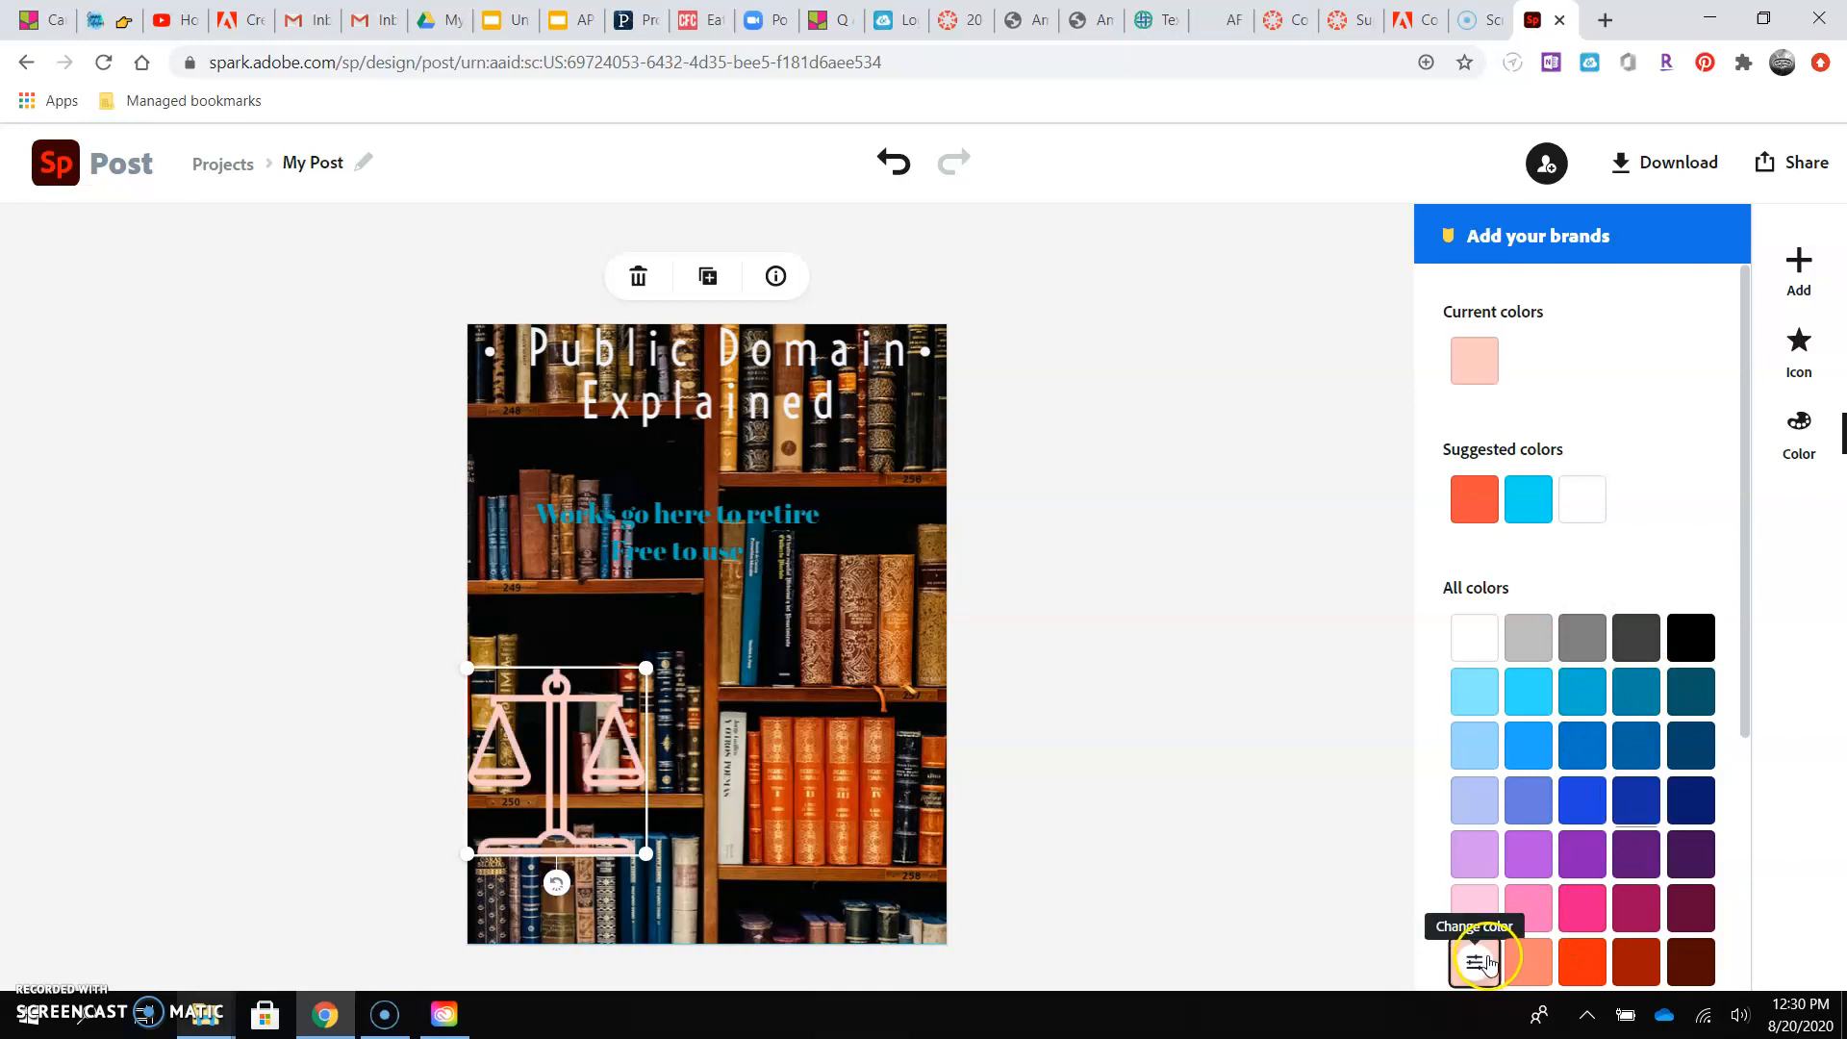
left_click(1052, 578)
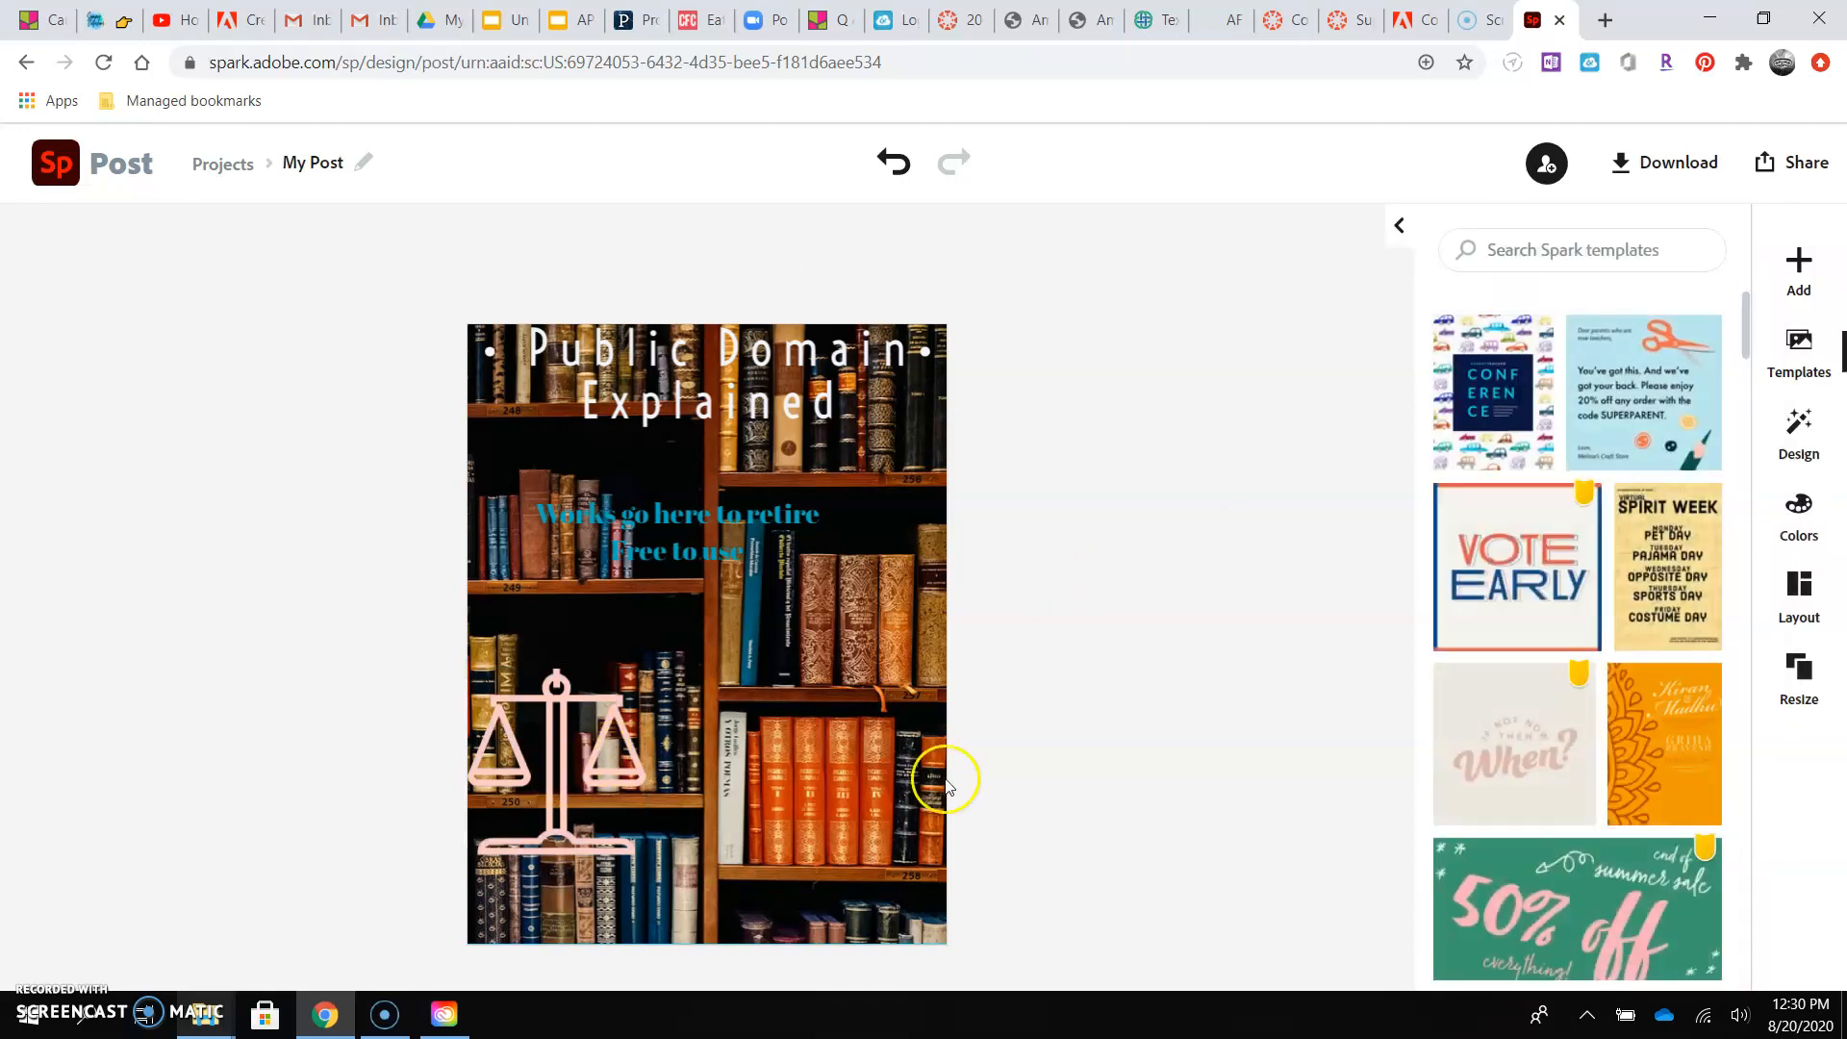
left_click(621, 798)
left_click_drag(642, 674, 581, 763)
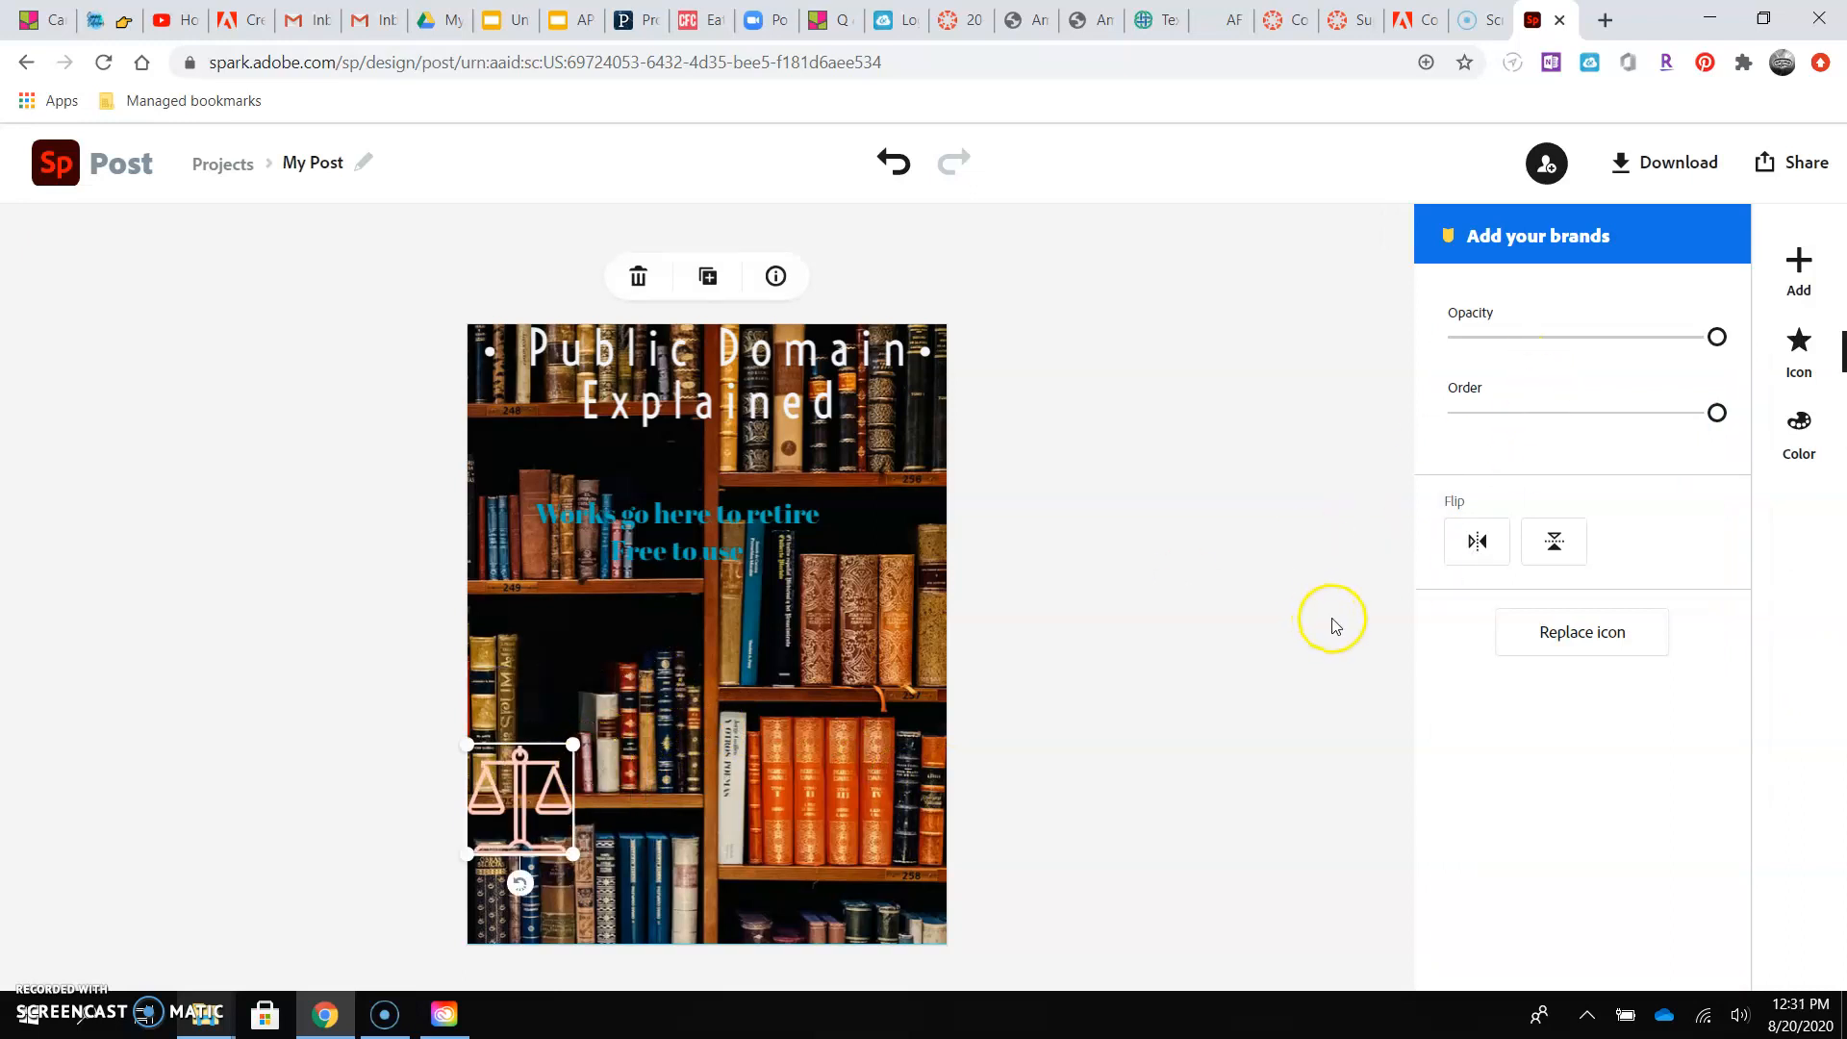
Search the free photos for "gavel" to add an image to the flyer.
left_click(1798, 271)
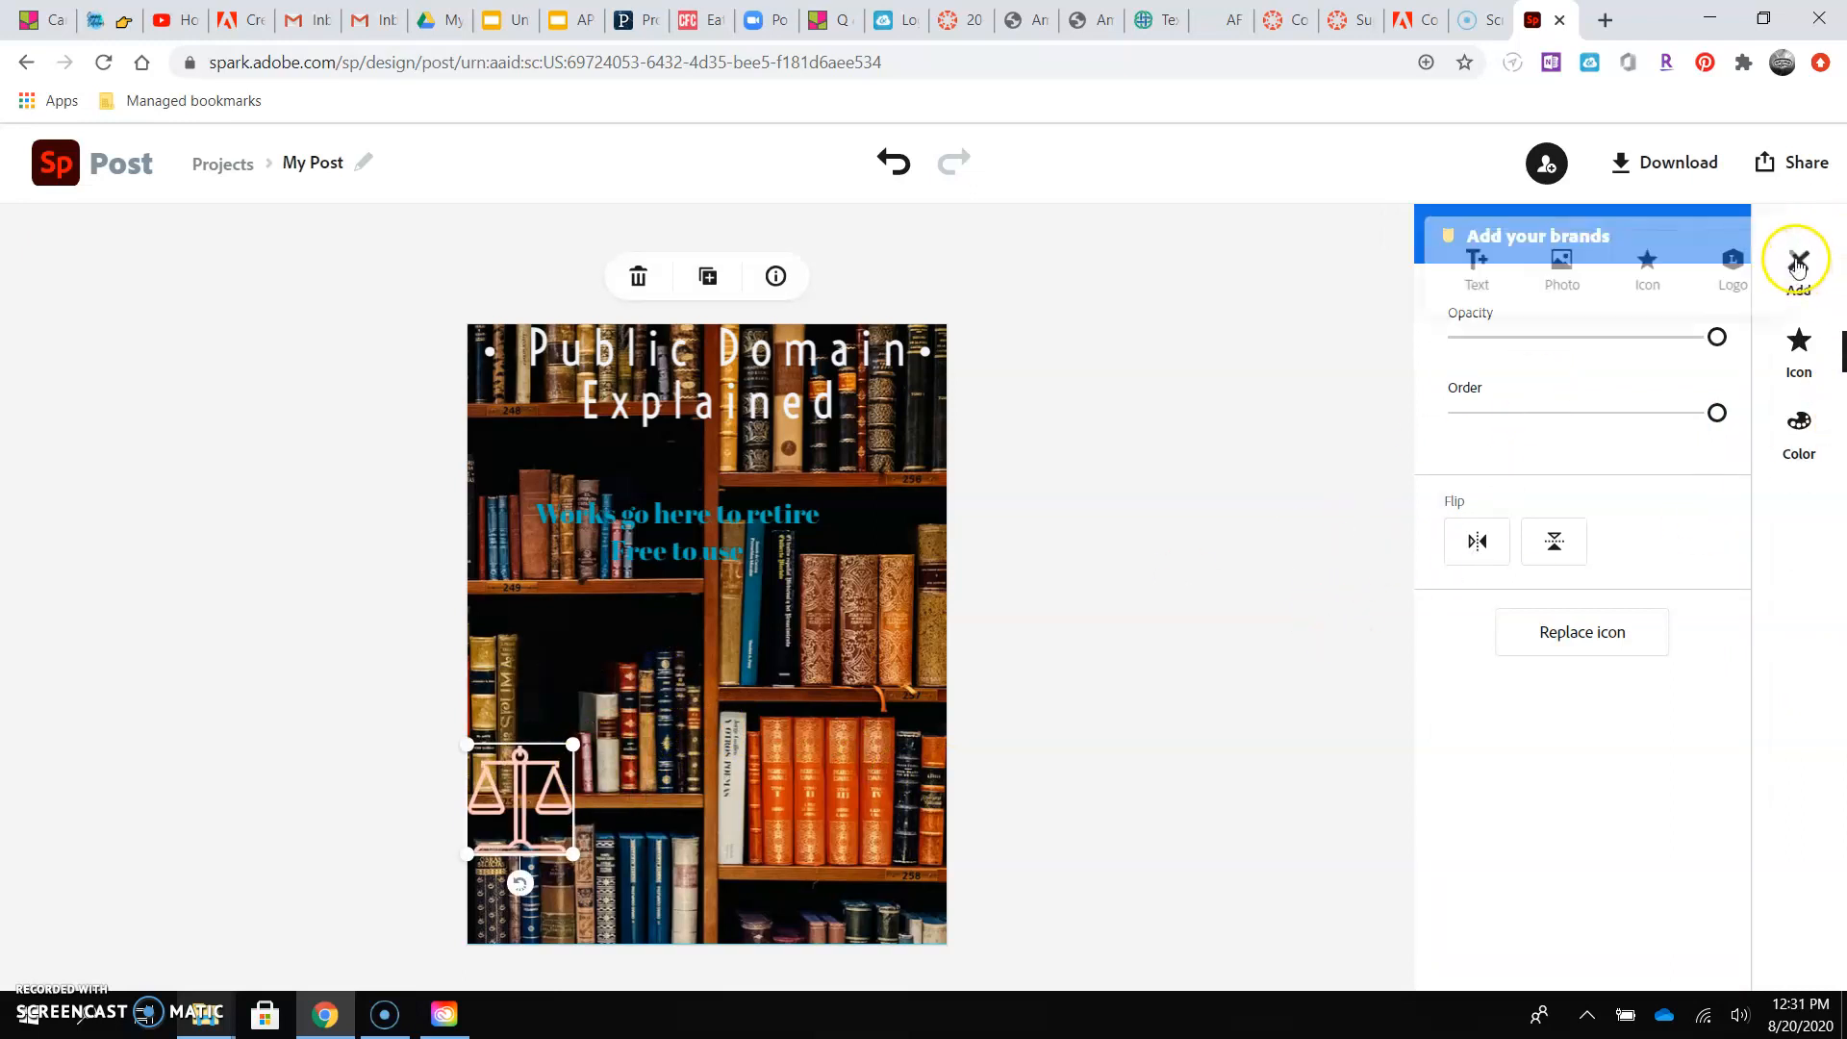
left_click(1539, 268)
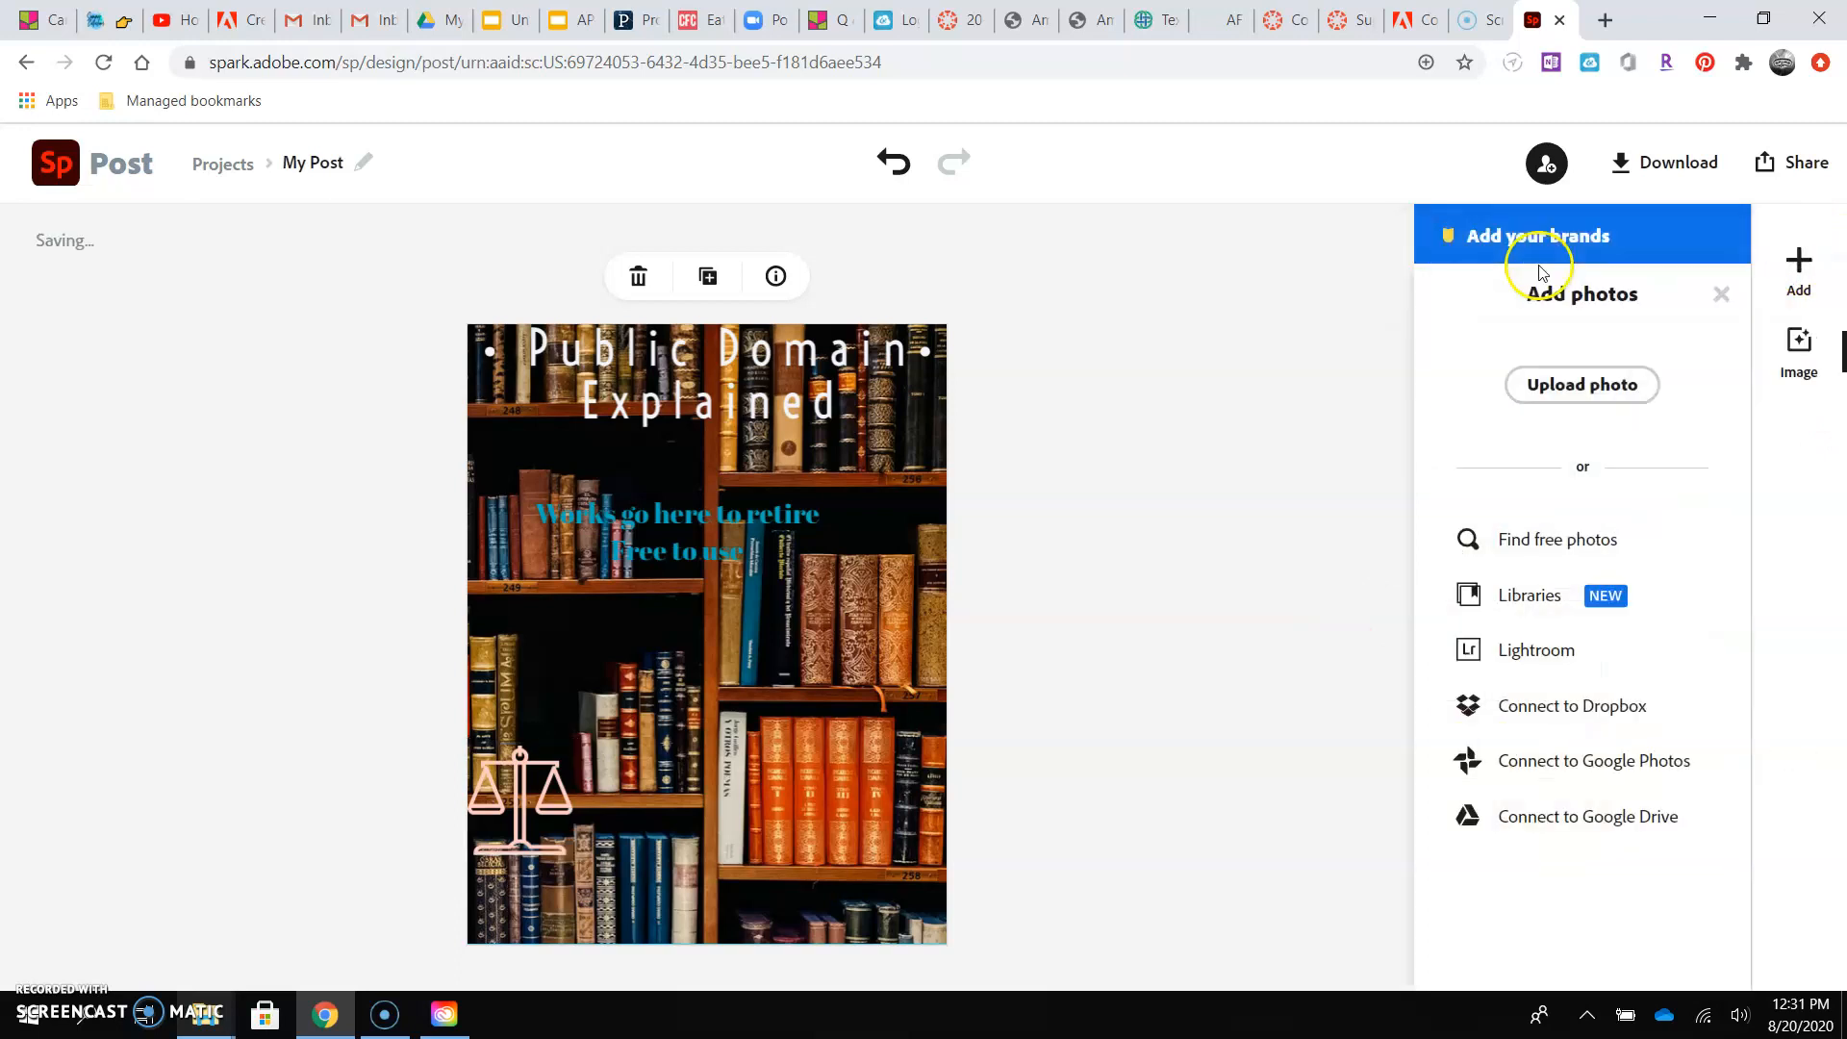
left_click(1574, 538)
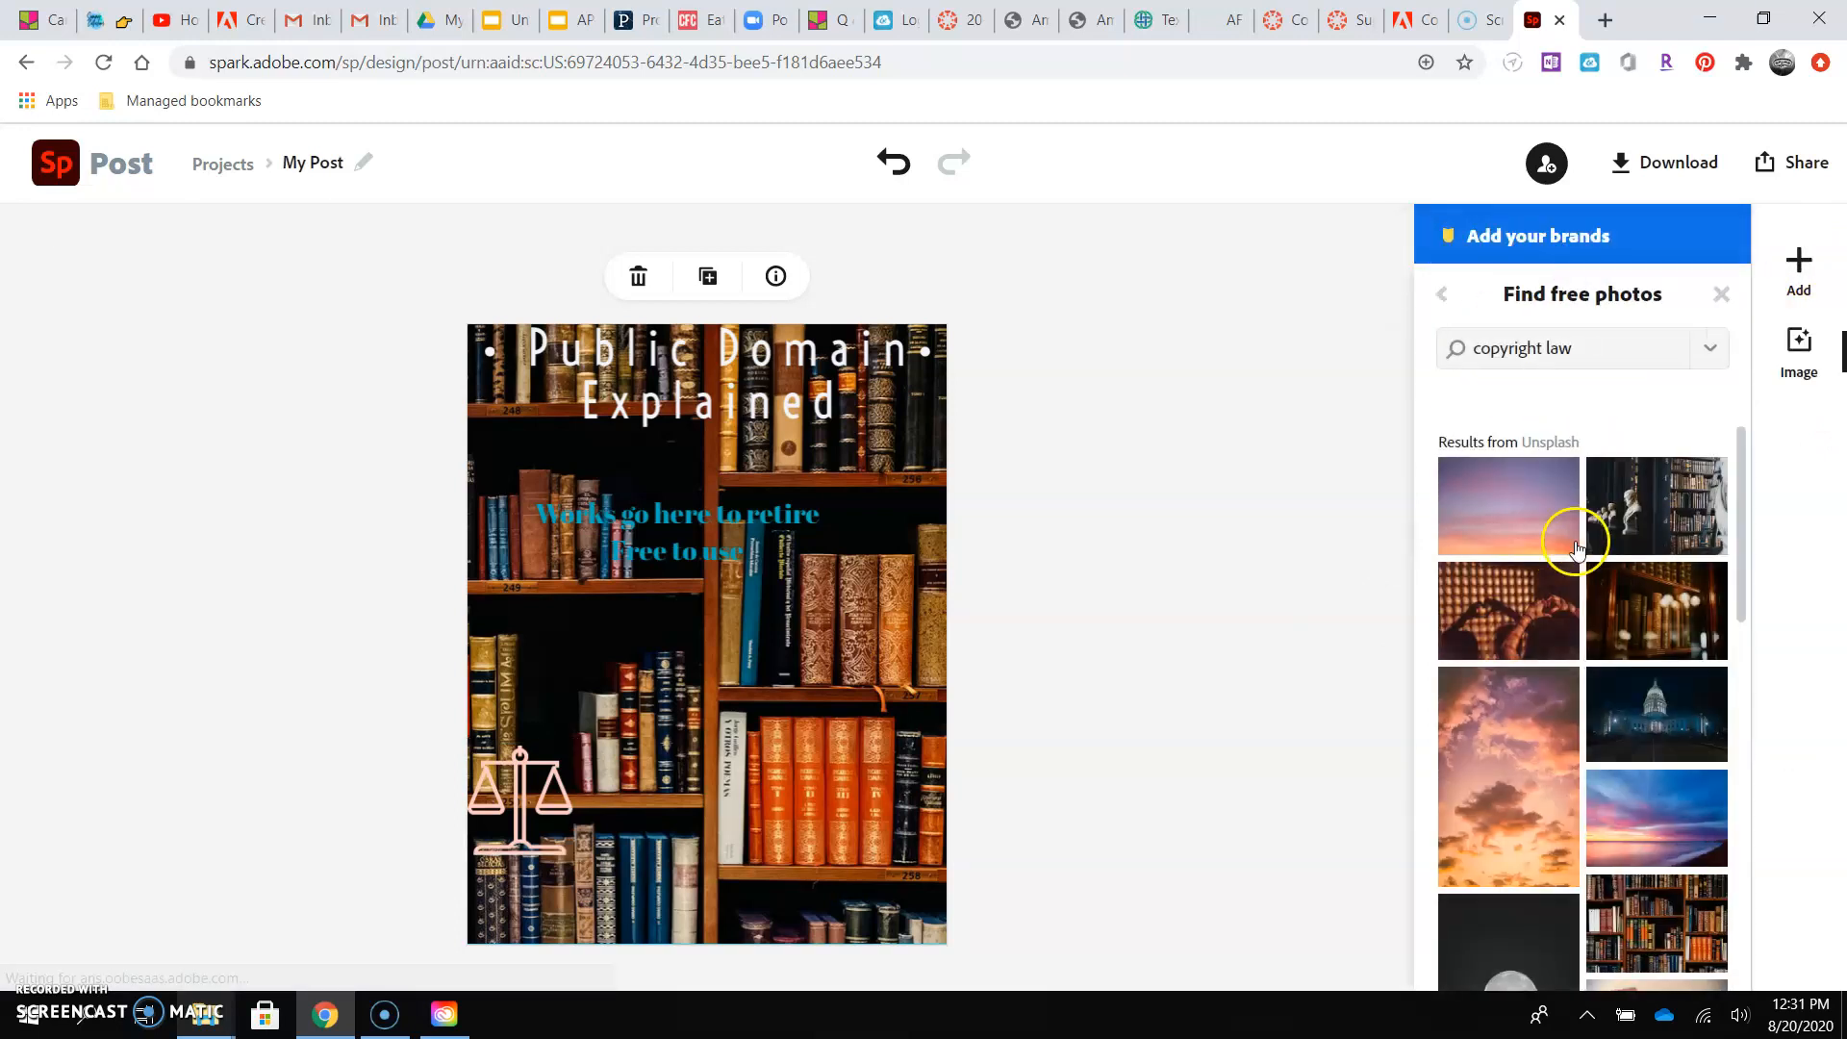
left_click_drag(1613, 351, 1353, 362)
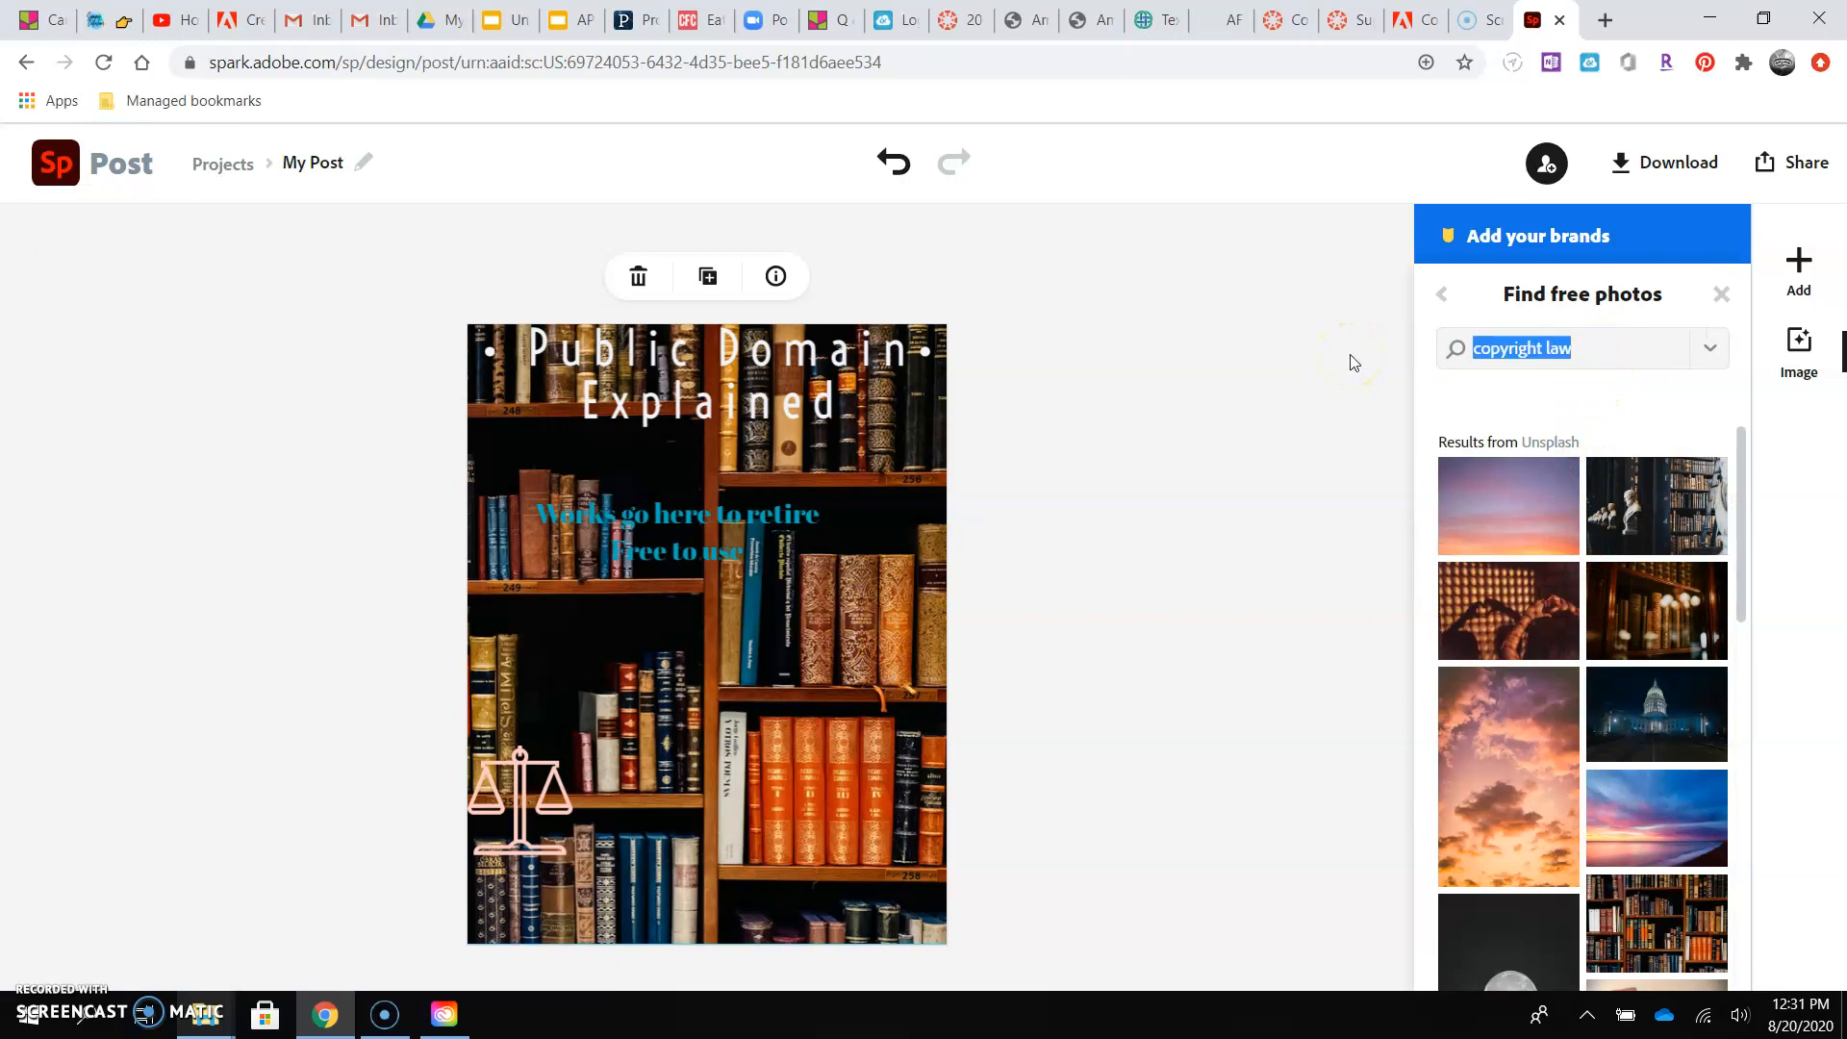
type("gavel")
key("Return")
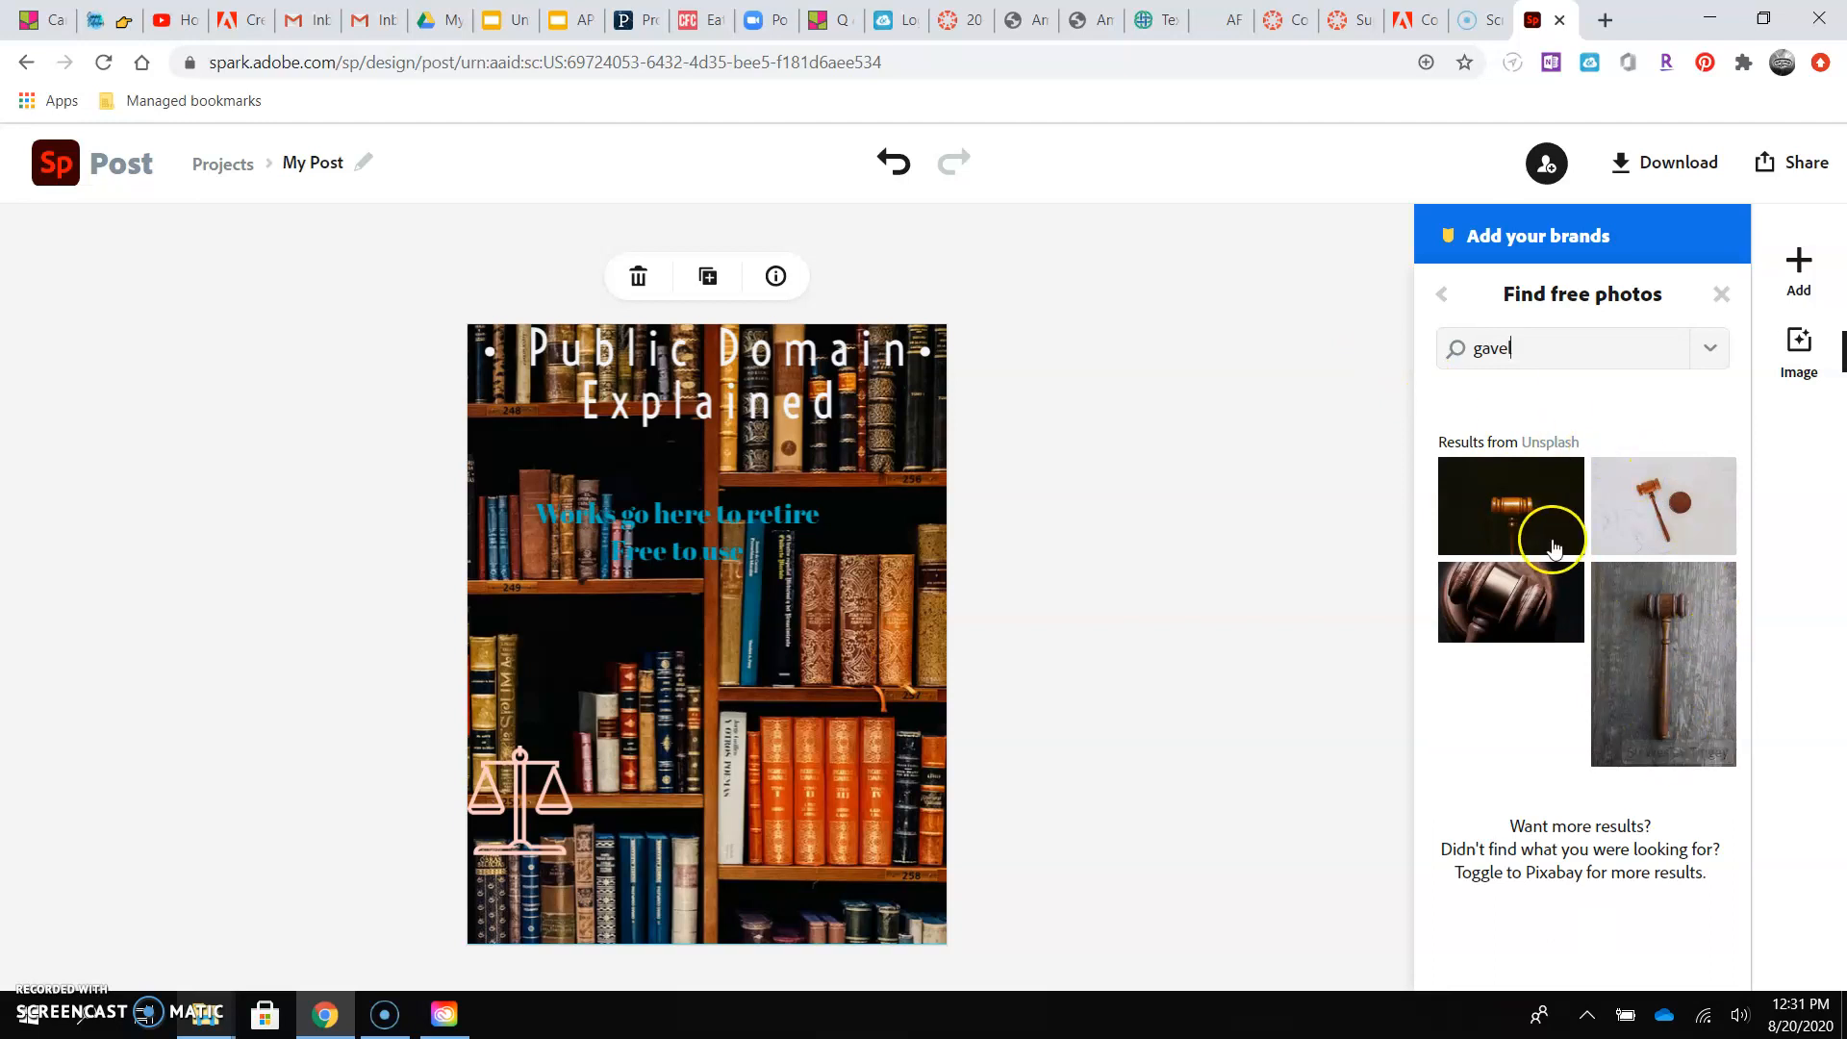
Add the dark close-up gavel photo as a freely movable image and place it small in the flyer's lower-right corner.
left_click(1556, 618)
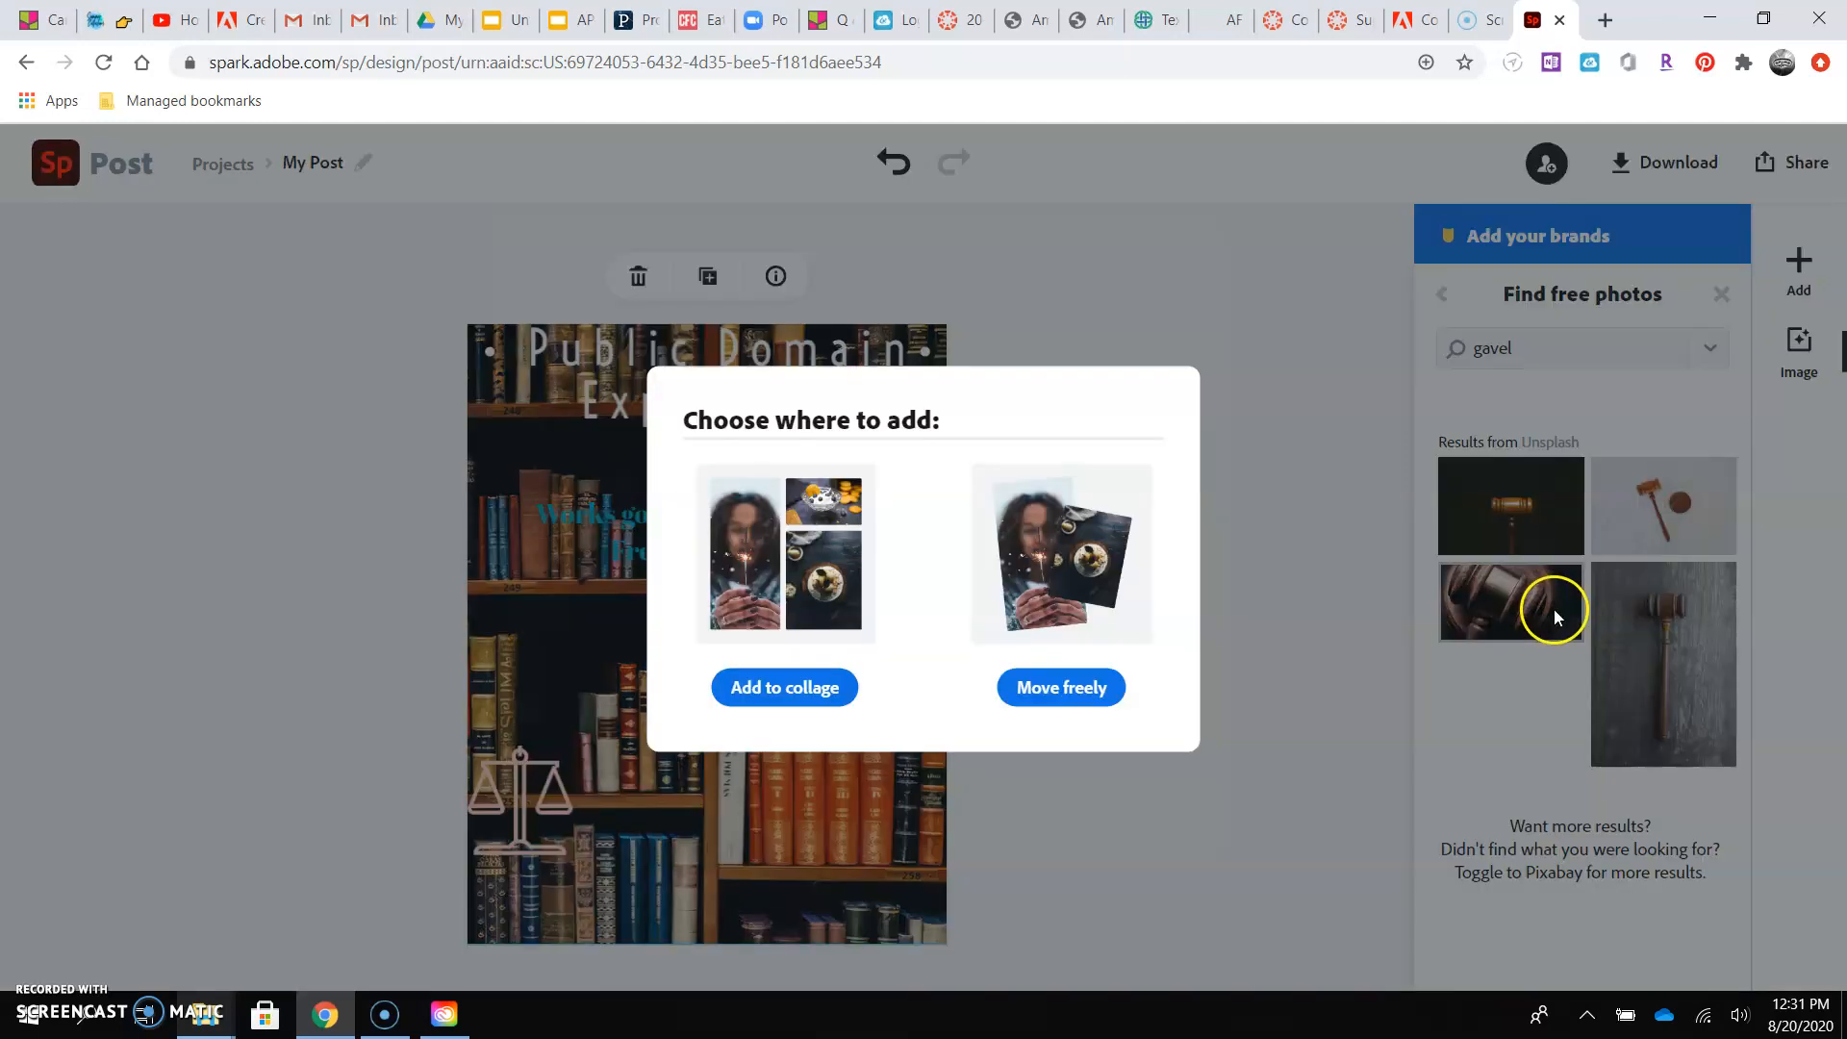
left_click(1041, 695)
left_click_drag(829, 806, 901, 885)
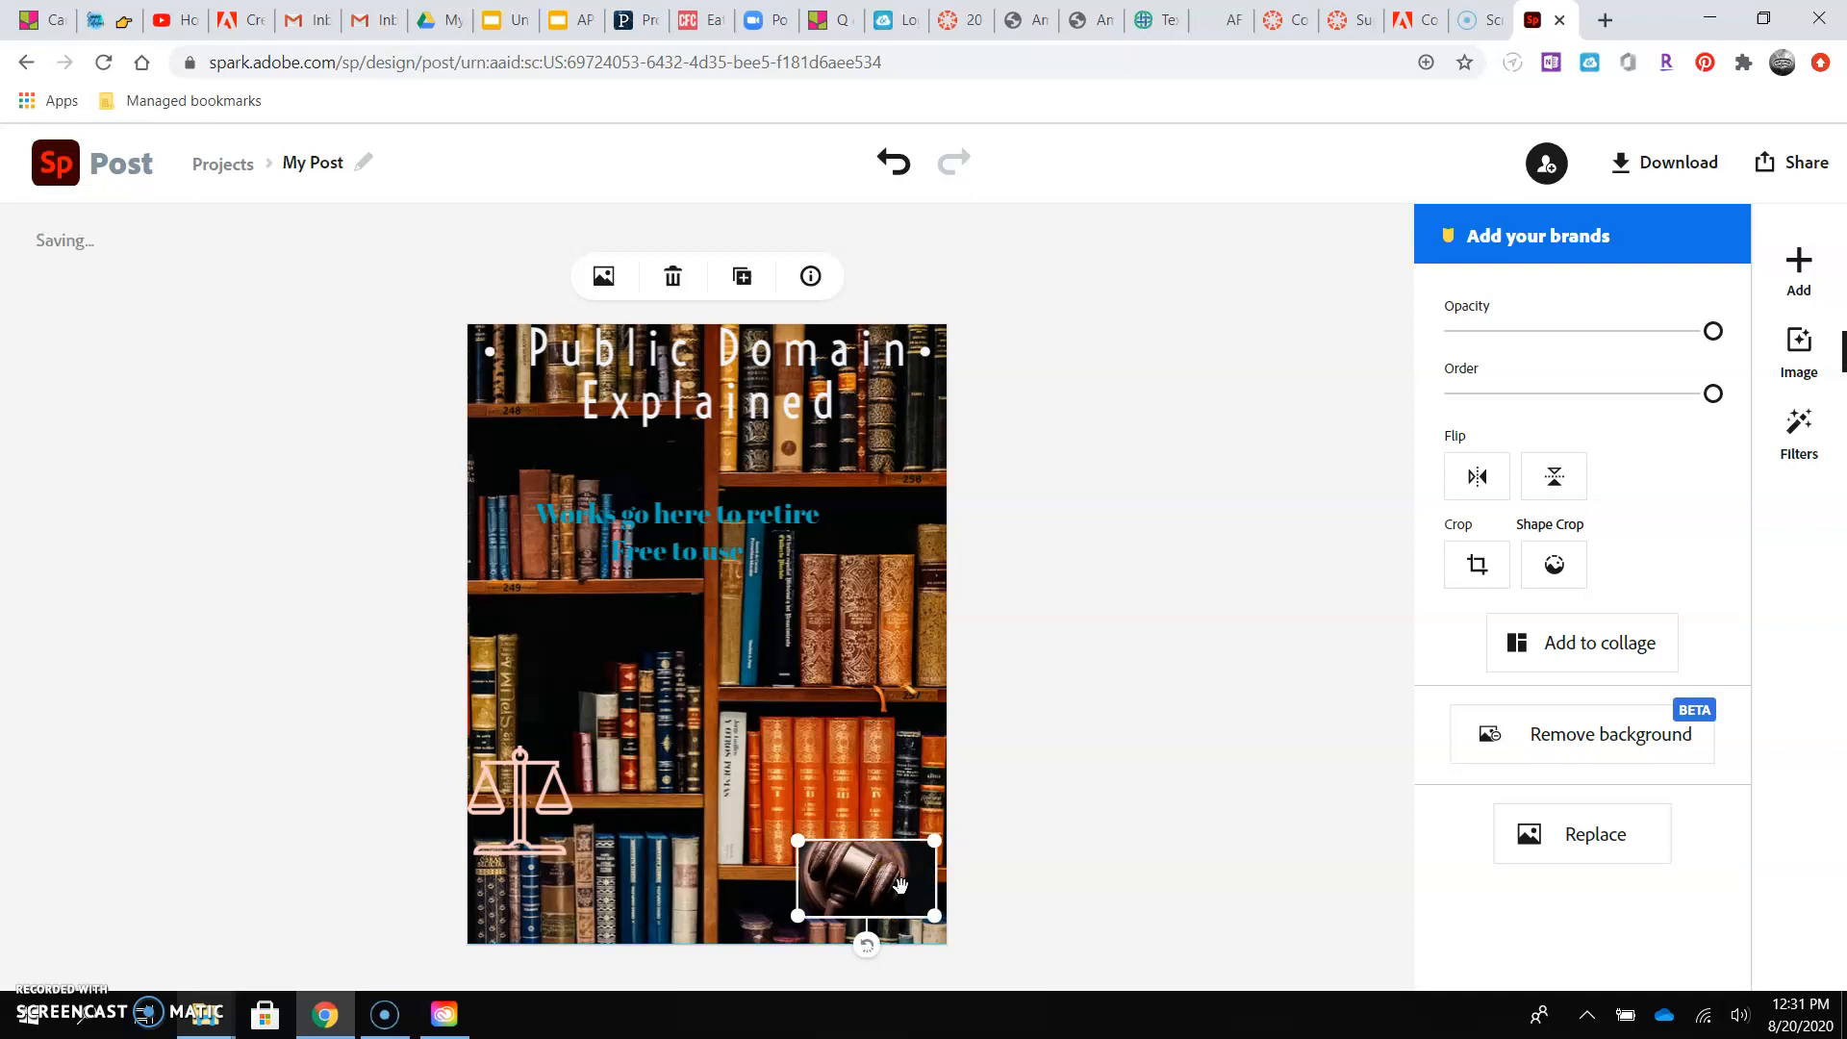
left_click(1114, 448)
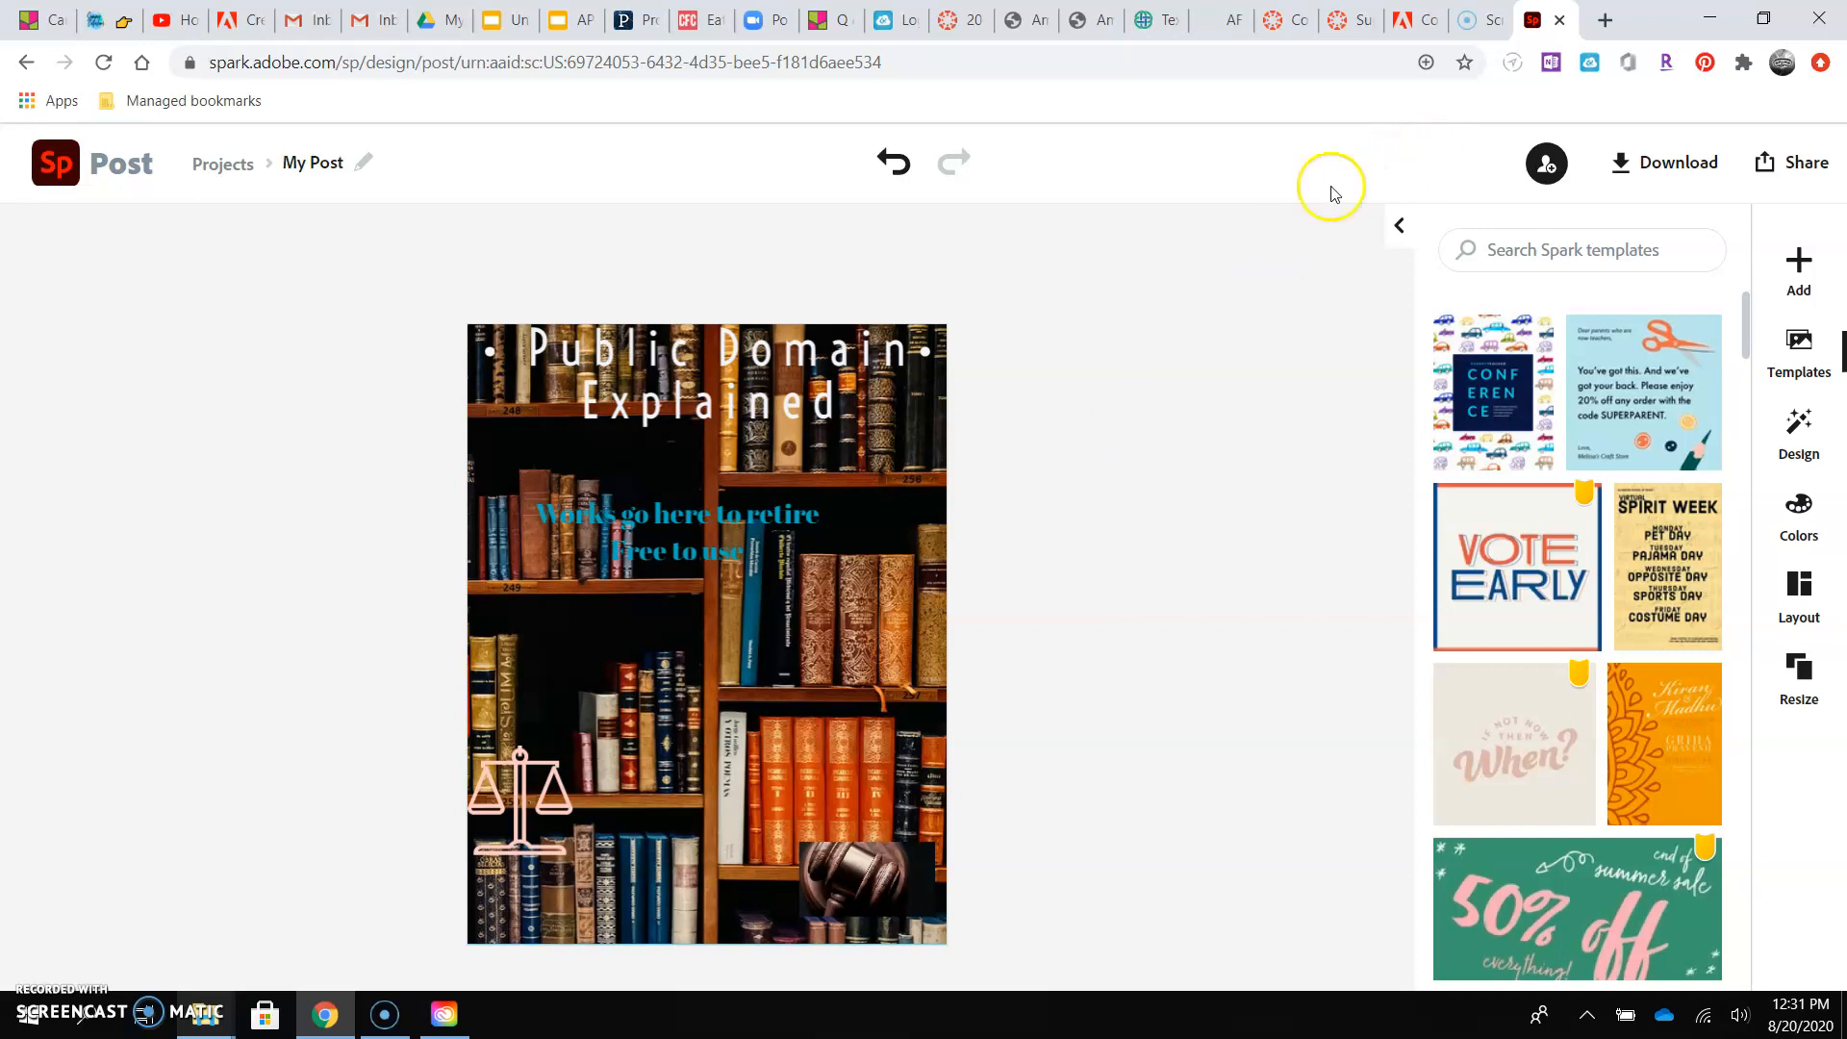
Download the finished flyer as a PNG image.
left_click(1671, 171)
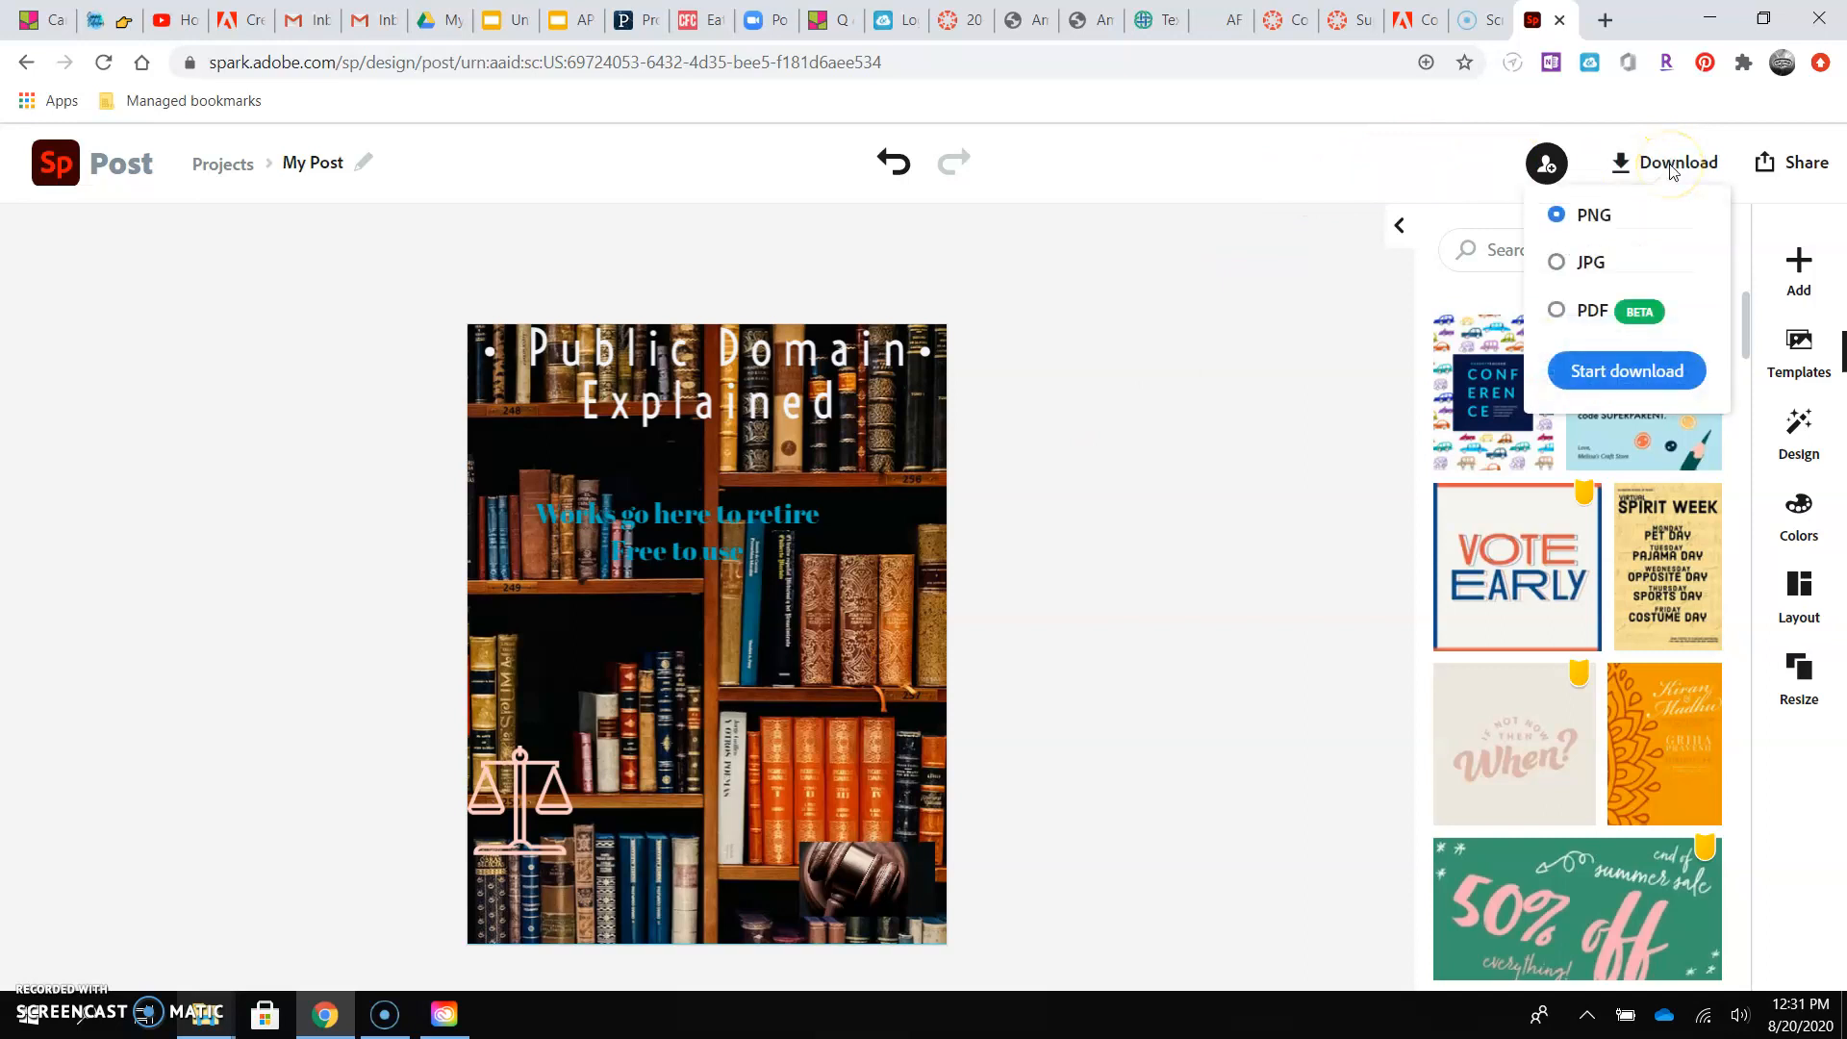
left_click(1590, 219)
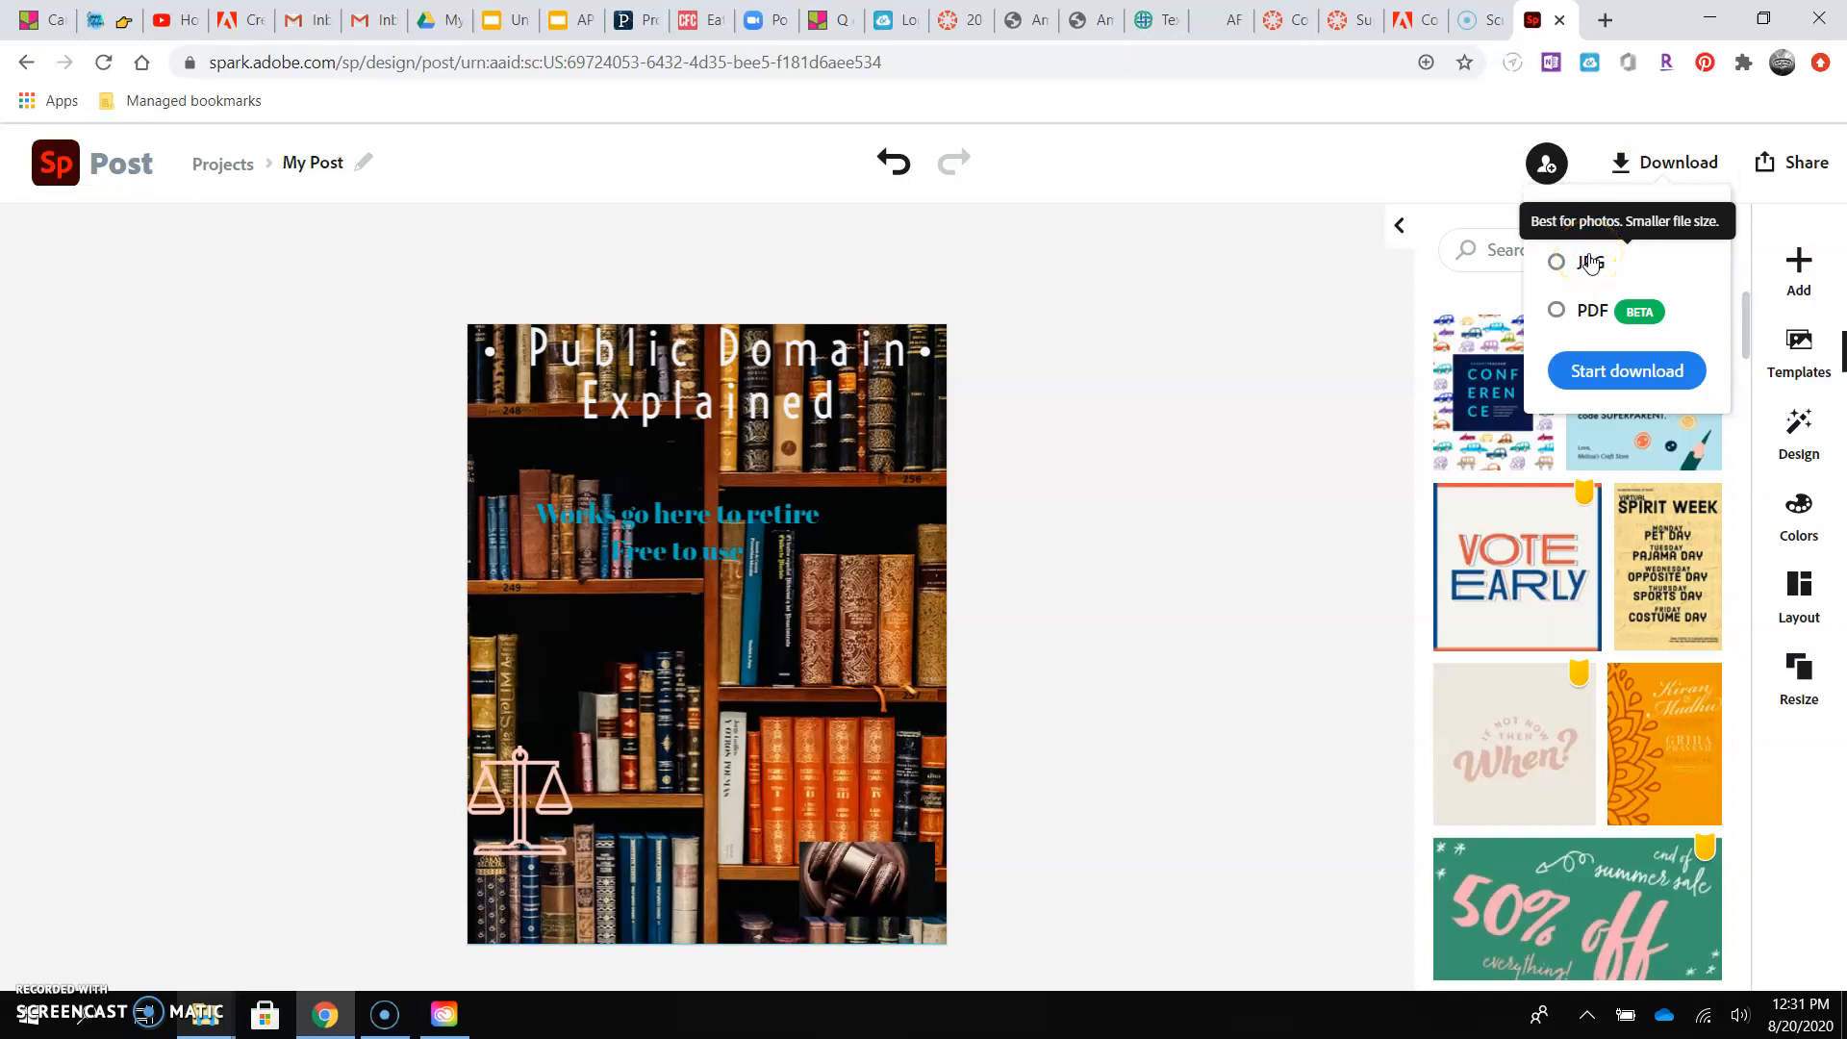
left_click(1590, 262)
left_click(1626, 371)
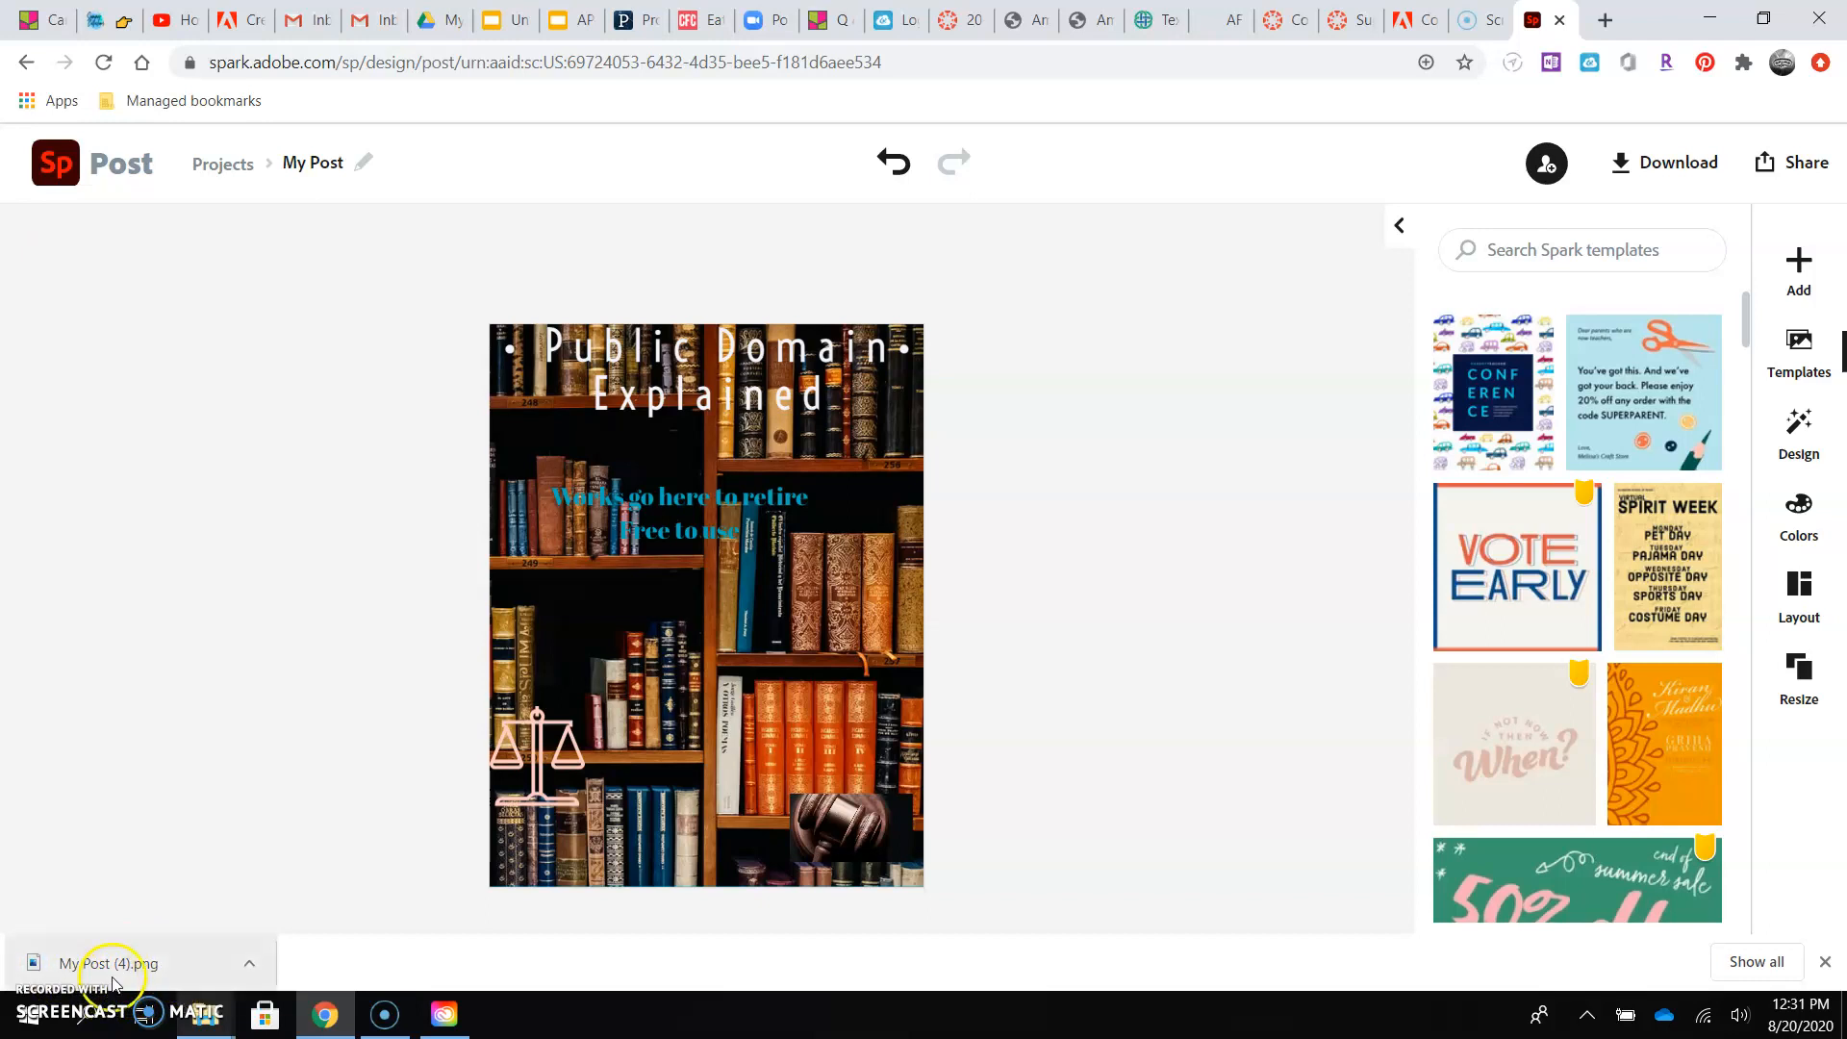
Show the downloaded My Post (4).png in its folder, open the image to check the flyer, and close the preview.
left_click(1767, 968)
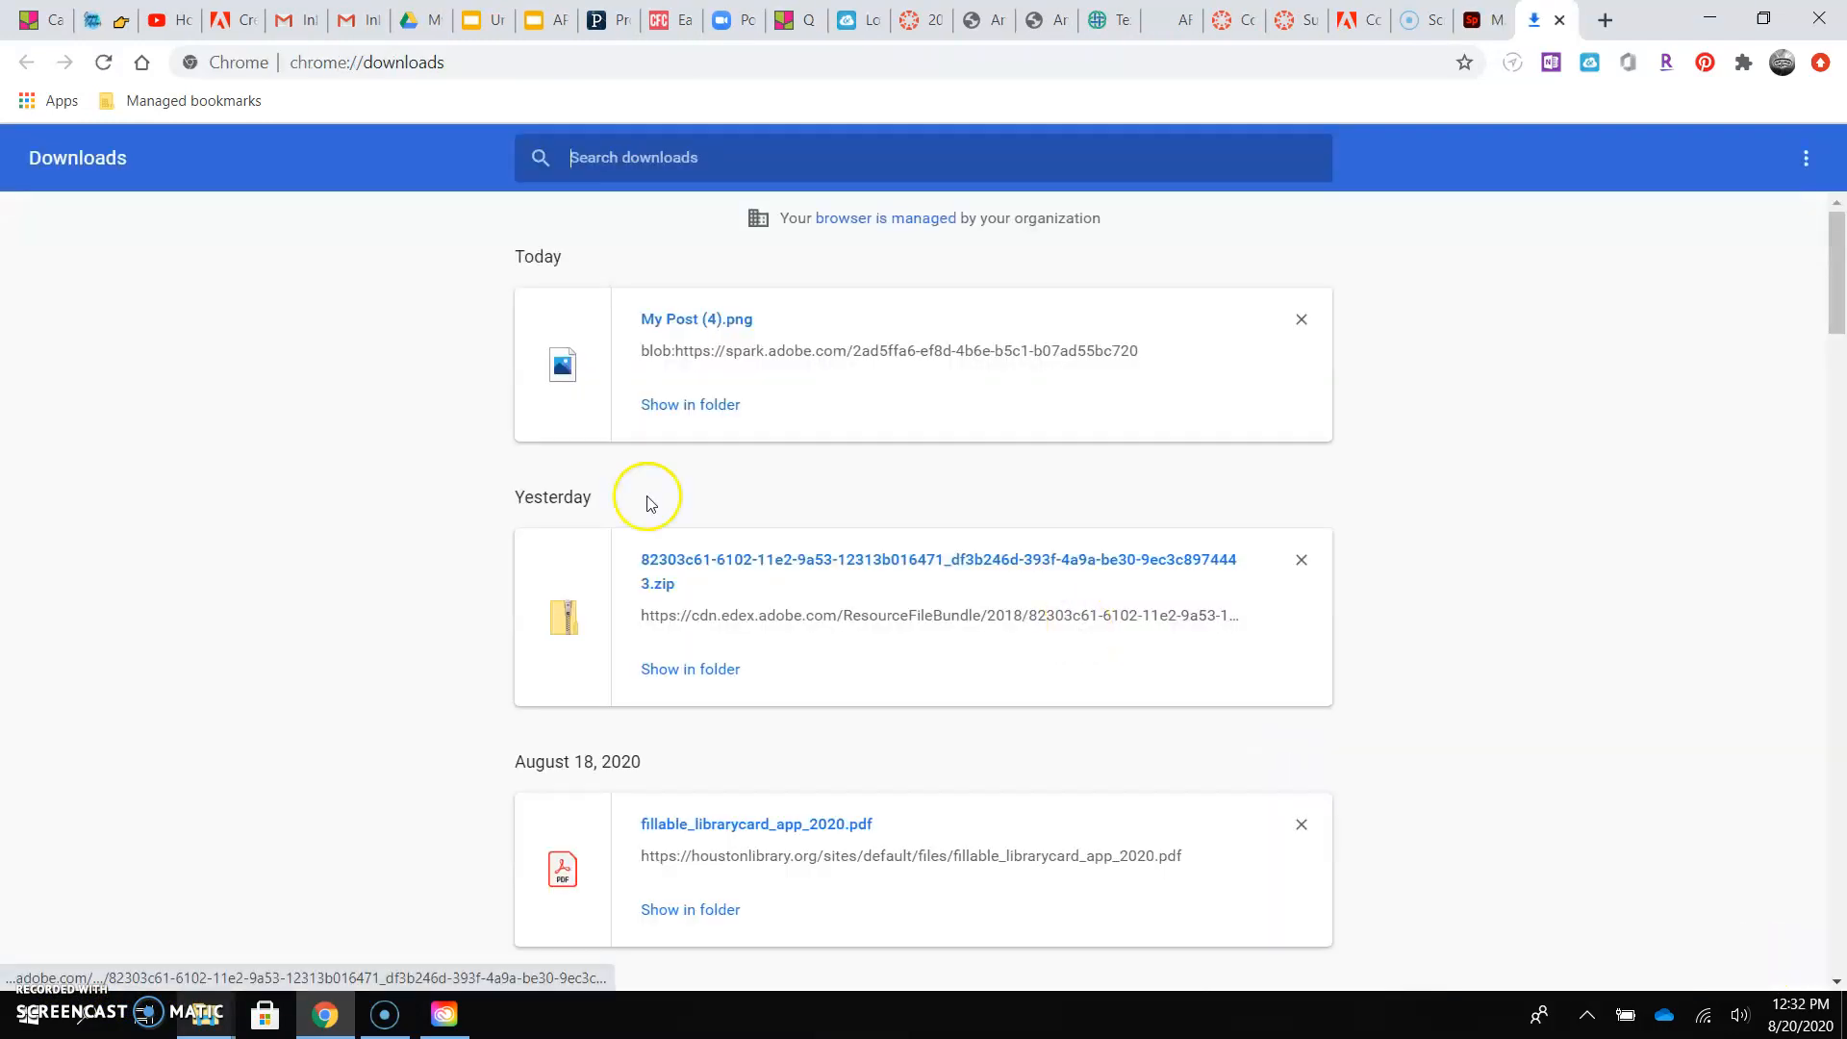
left_click(703, 402)
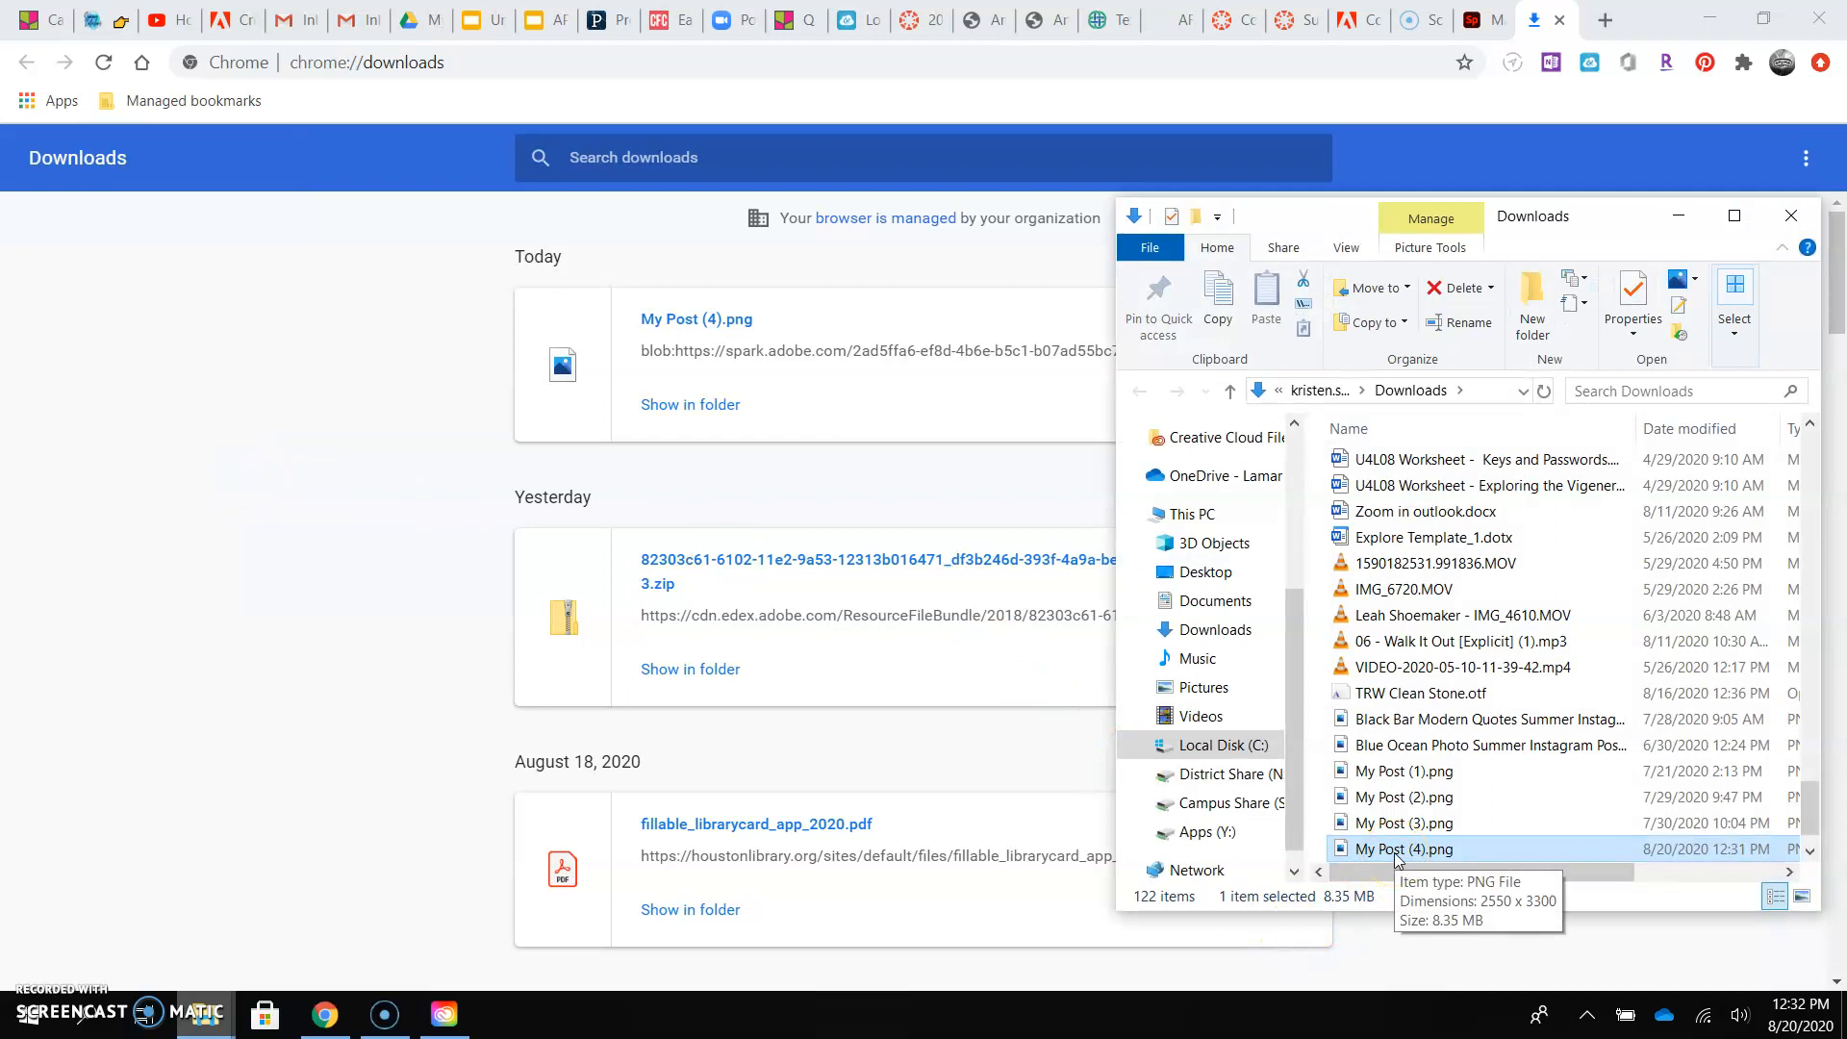
left_click(1397, 851)
double_click(1522, 858)
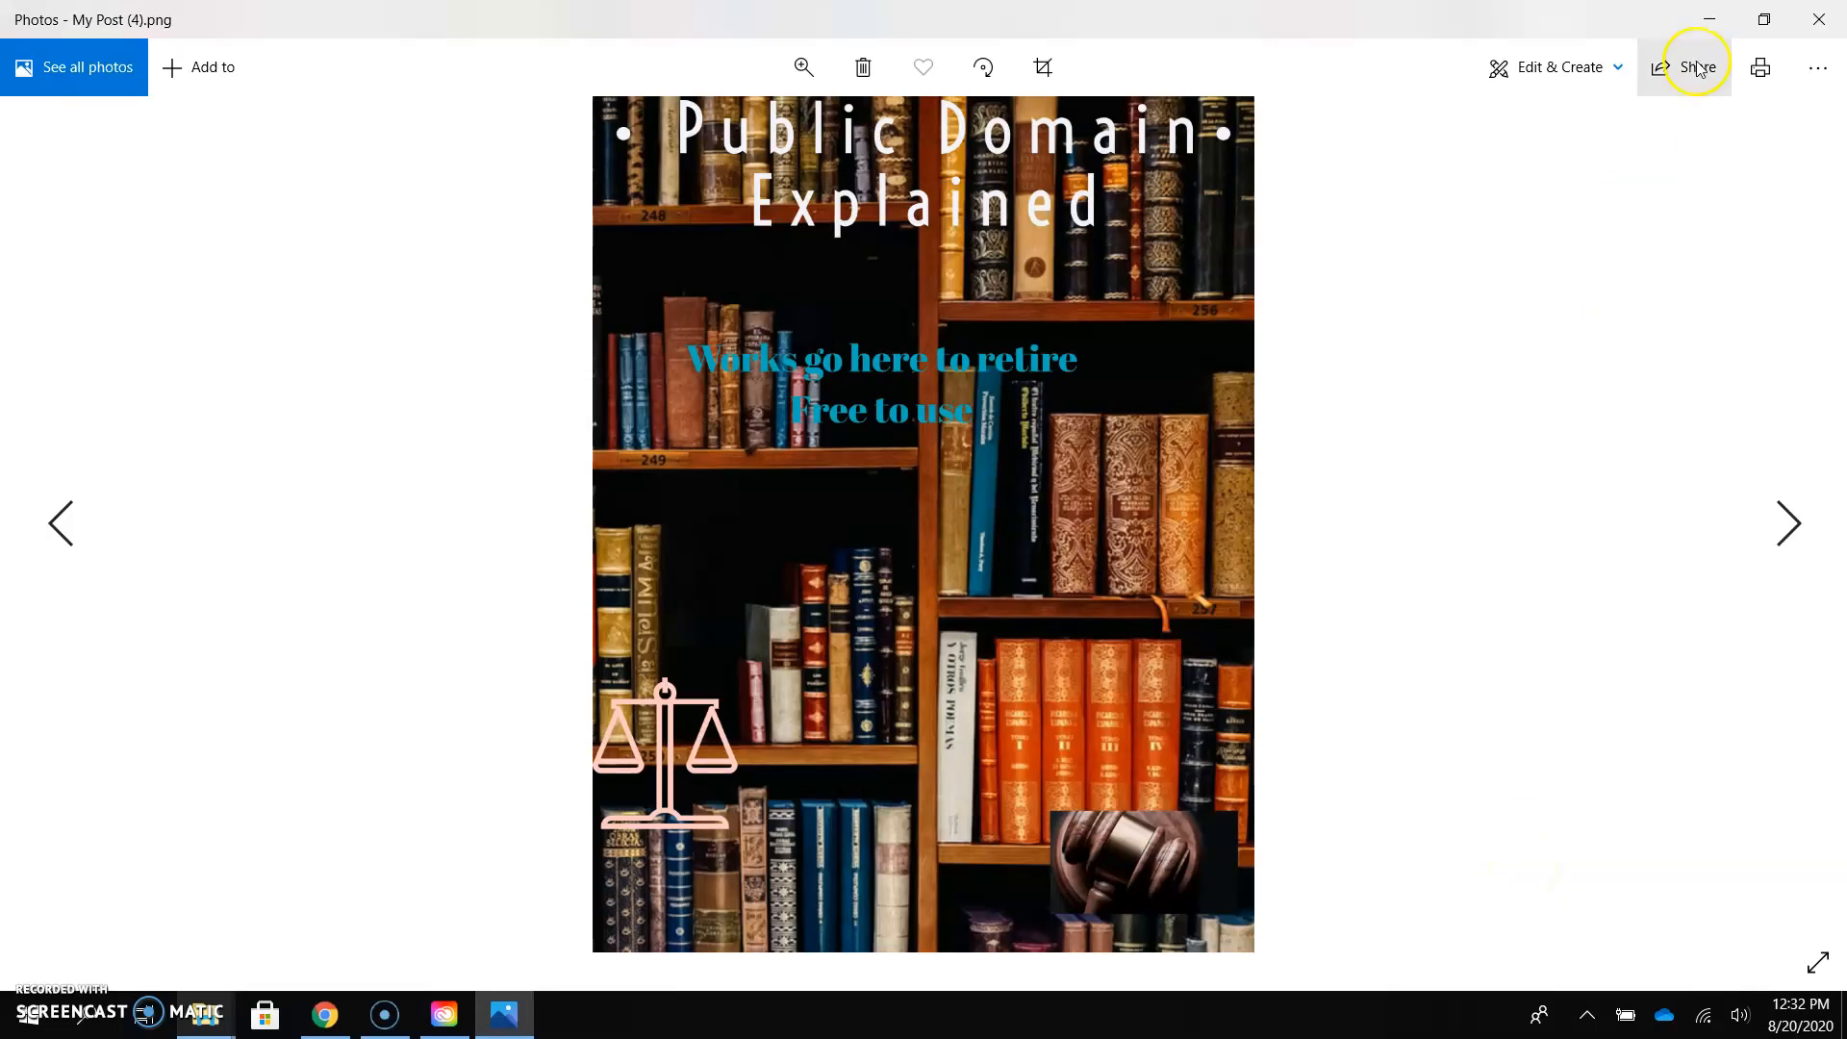
left_click(1819, 19)
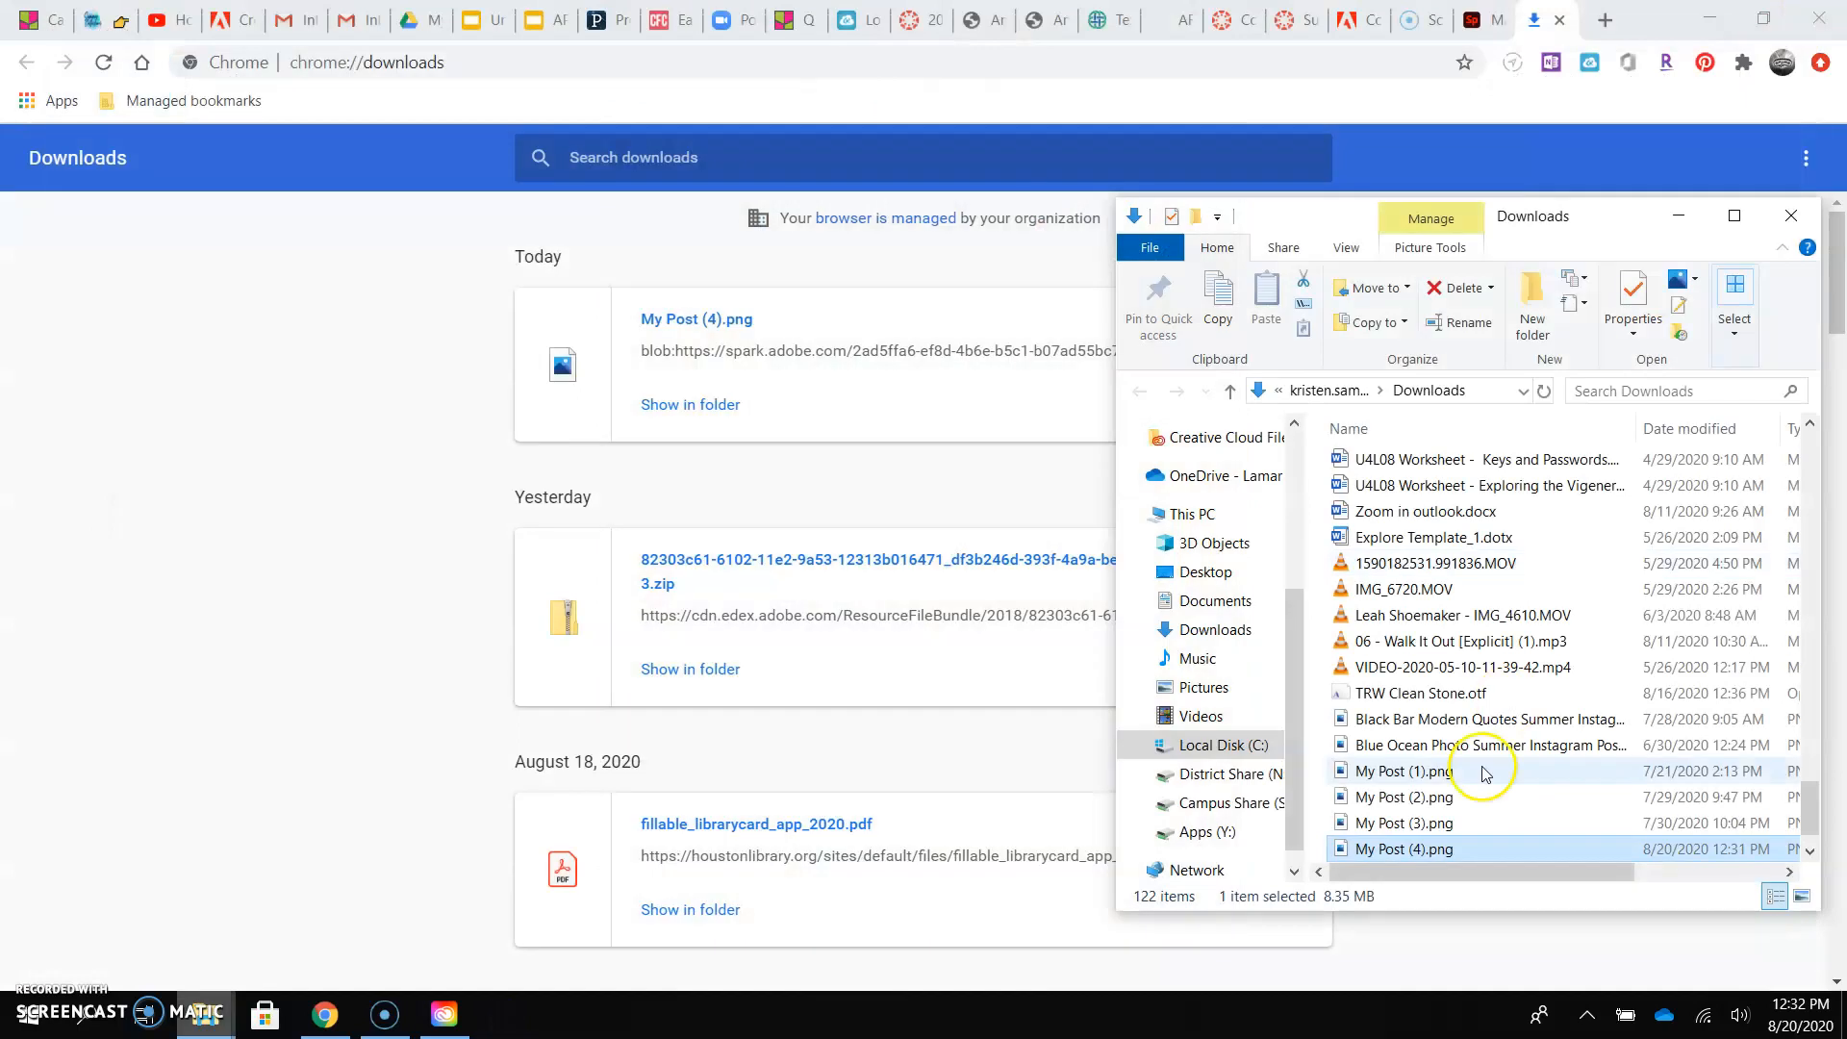
Rename My Post (4).png to 1, the student's surname and "copyright", joined by underscores, keeping the .png extension.
left_click(1385, 849)
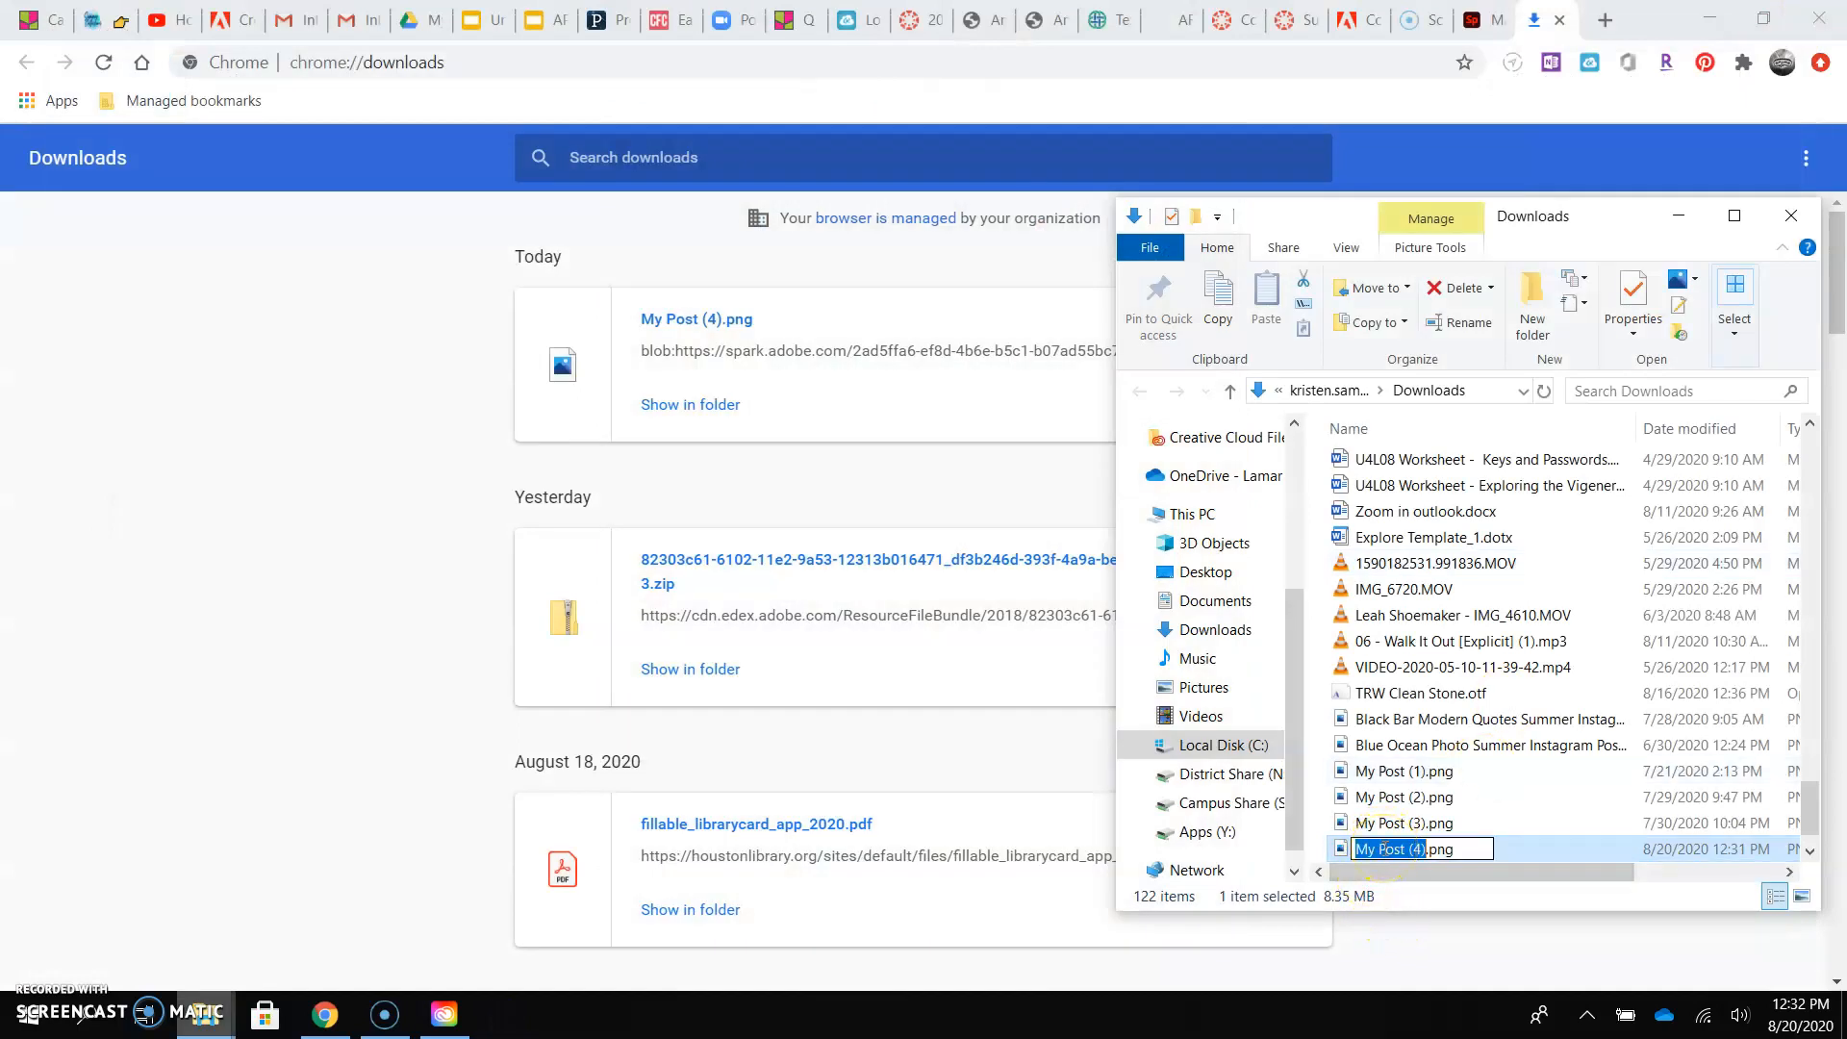
type("1_Samuelson_copyright")
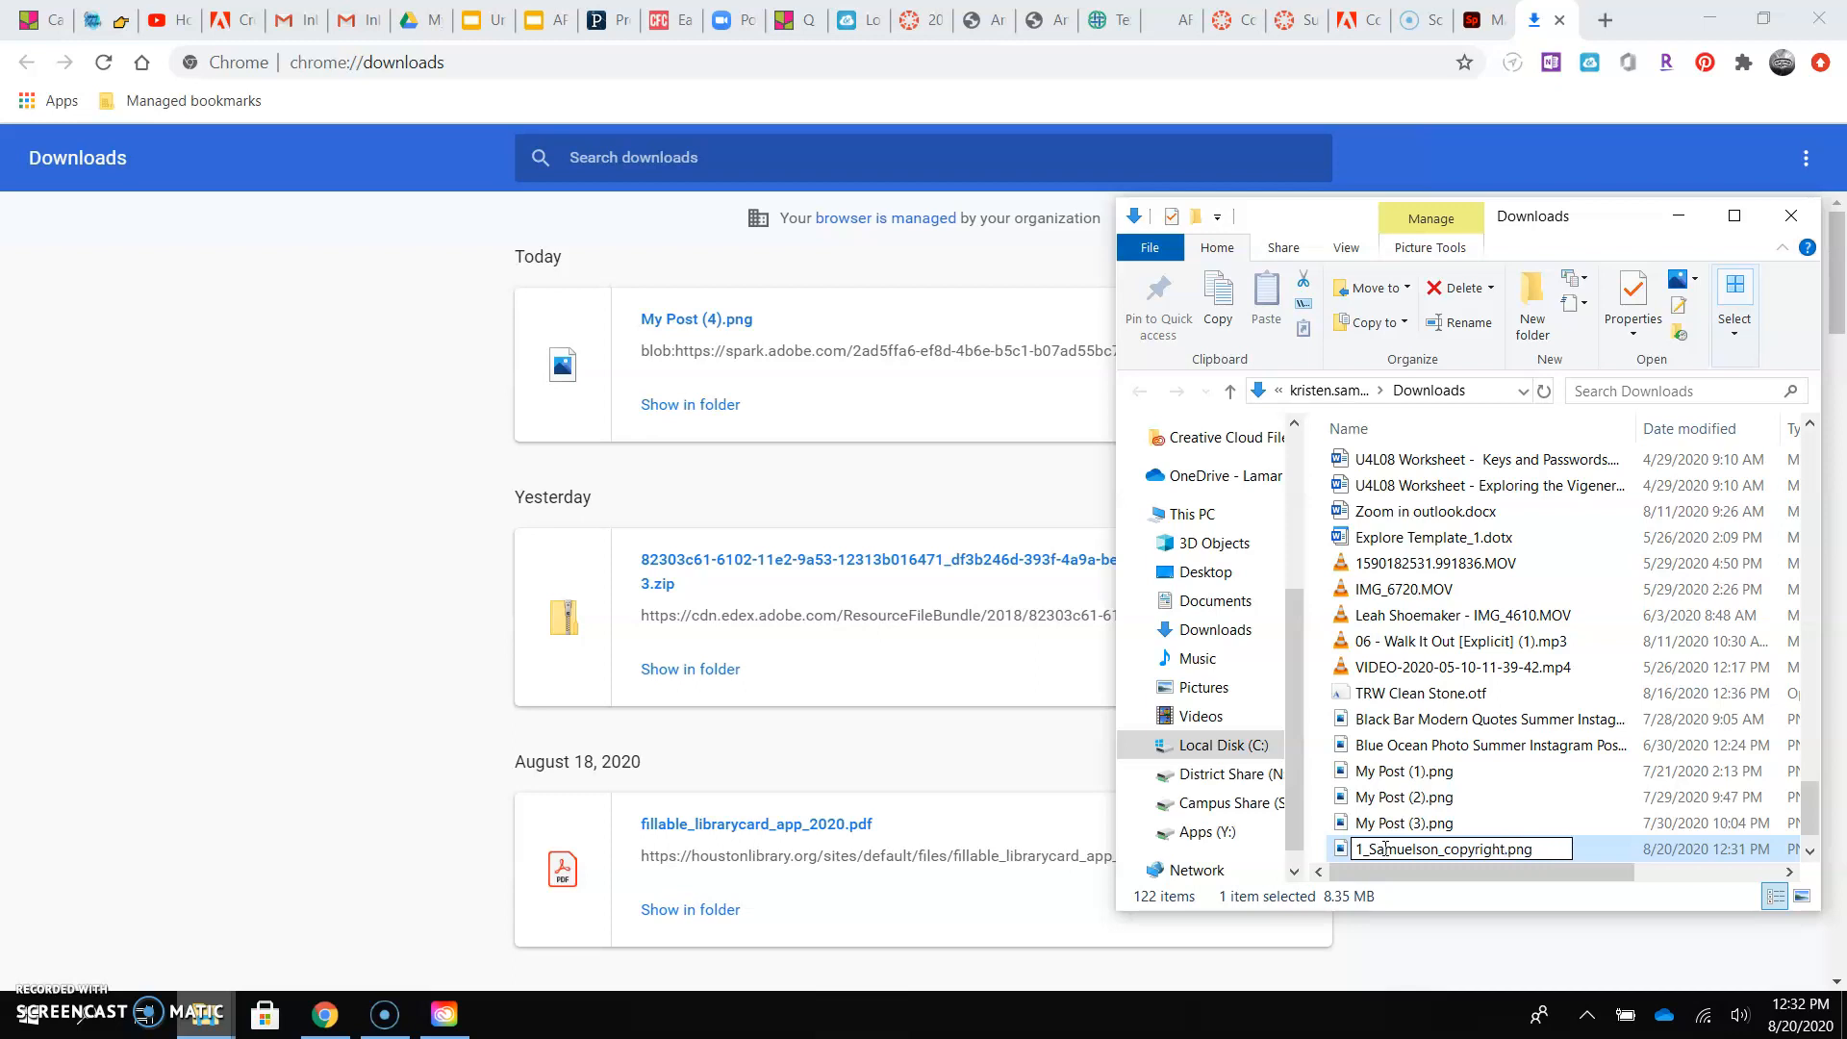
key("Return")
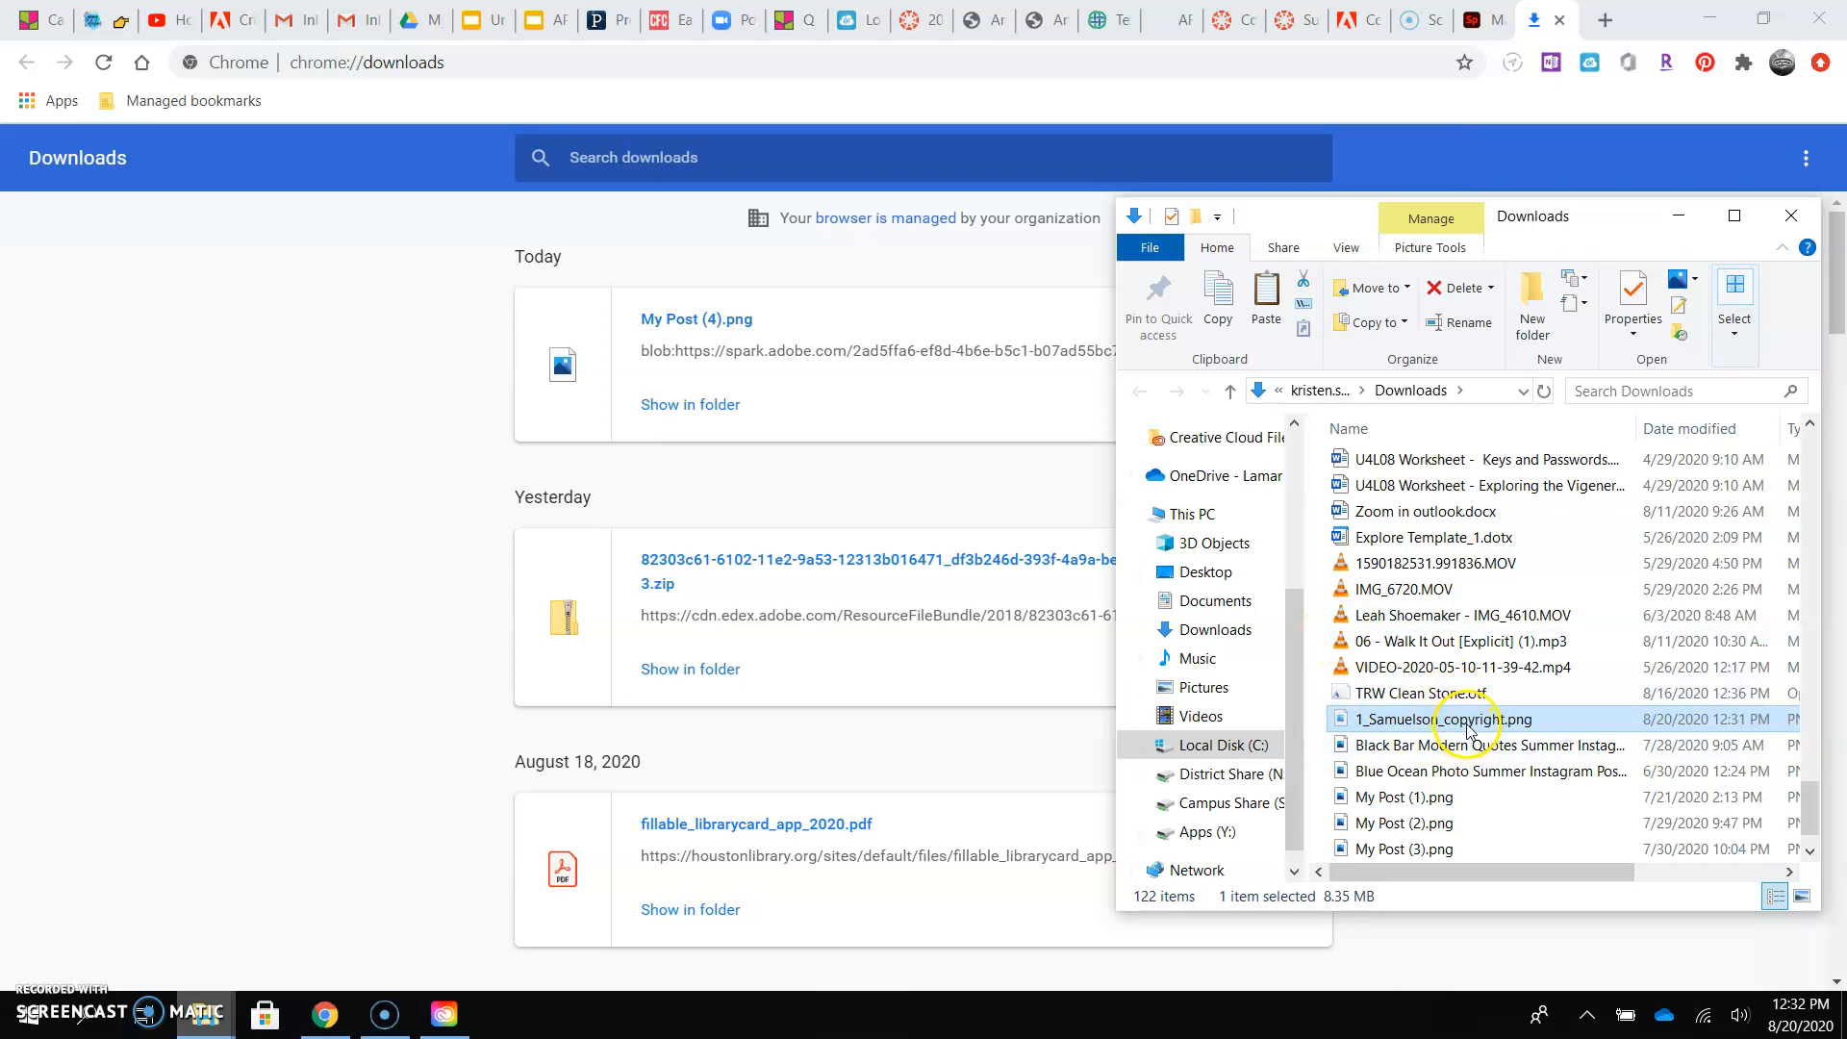
View the school OneDrive folder as a storage location for the flyer and close the file window.
left_click(1238, 476)
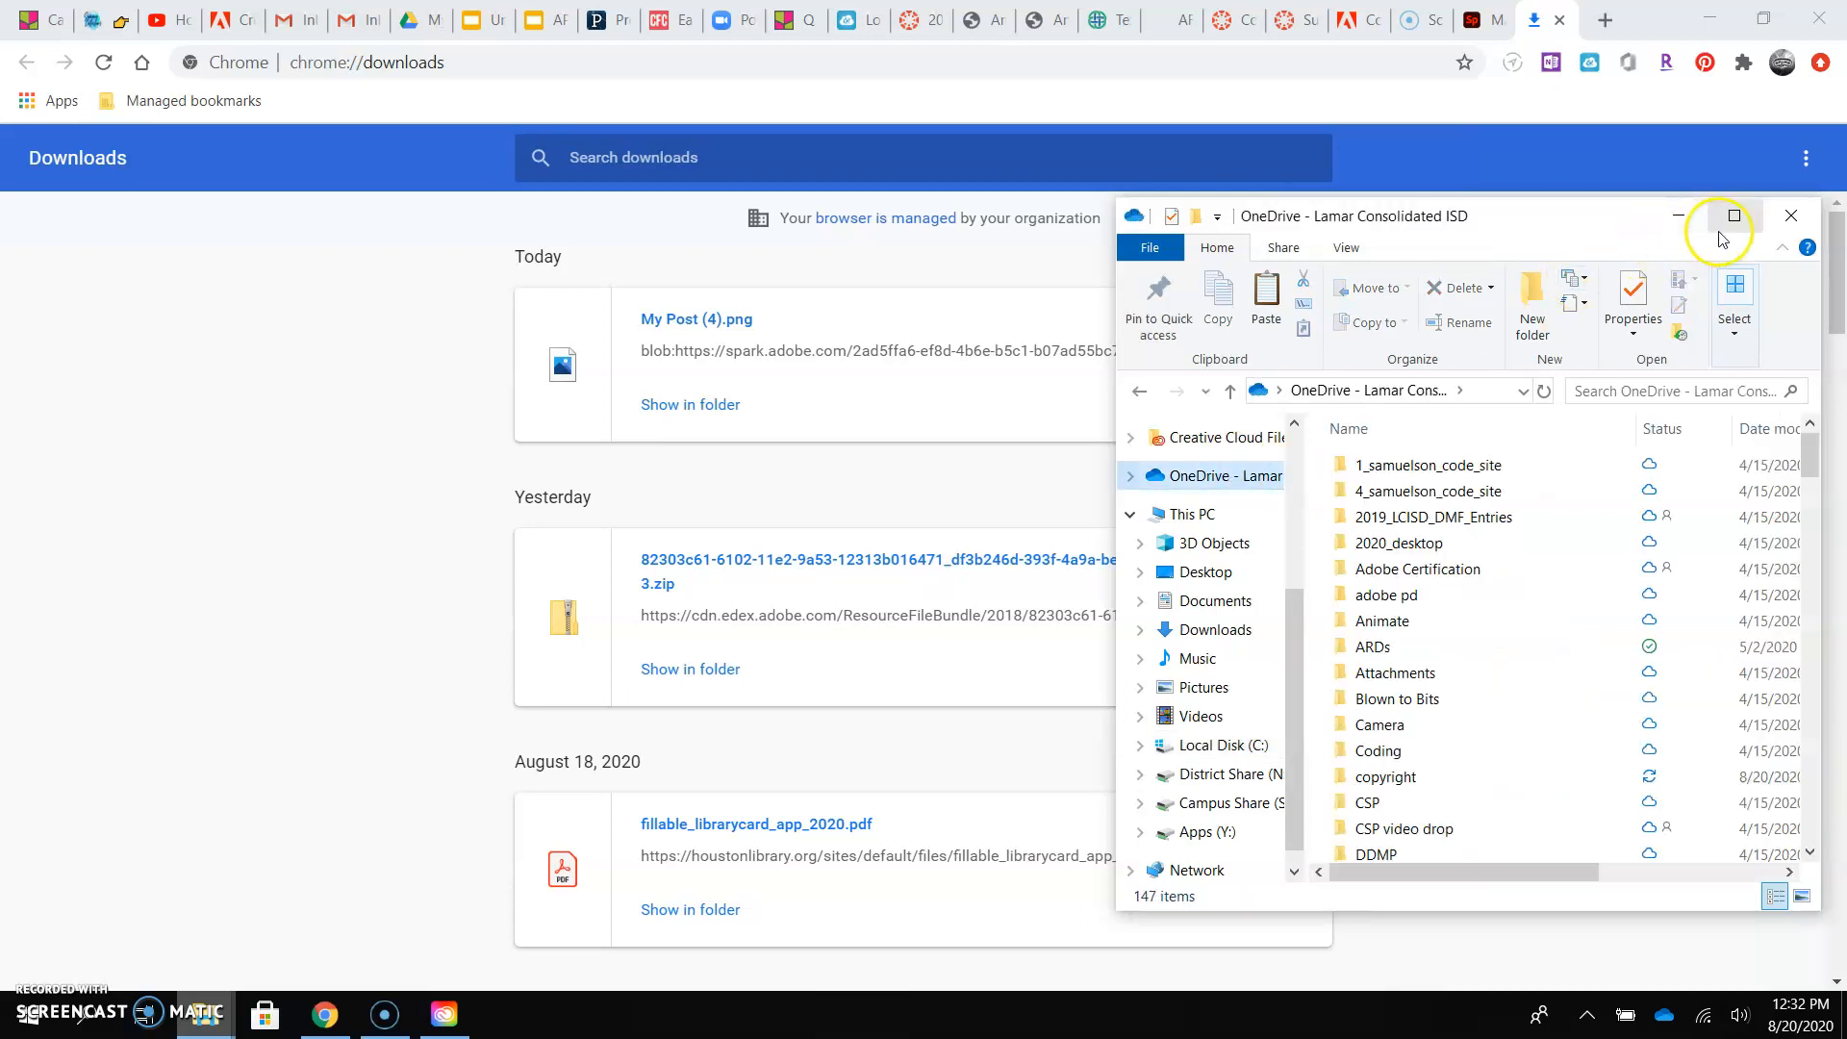
left_click(1795, 216)
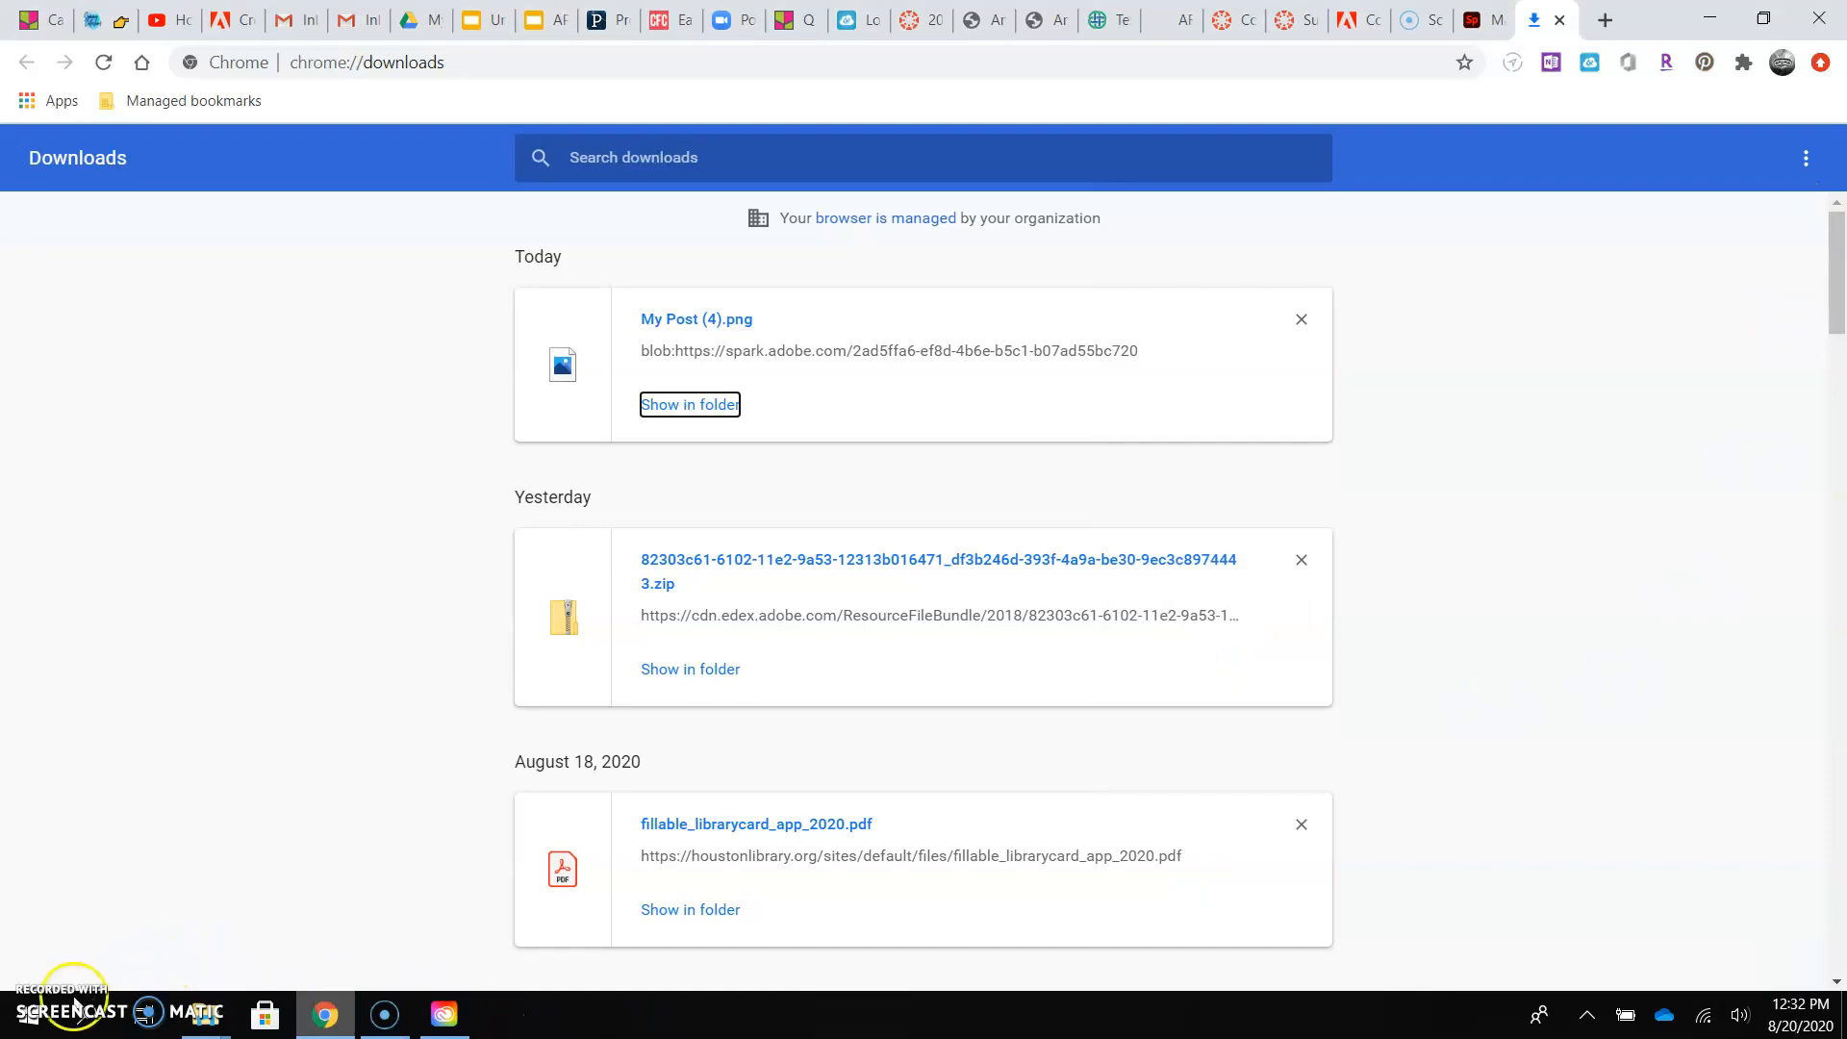